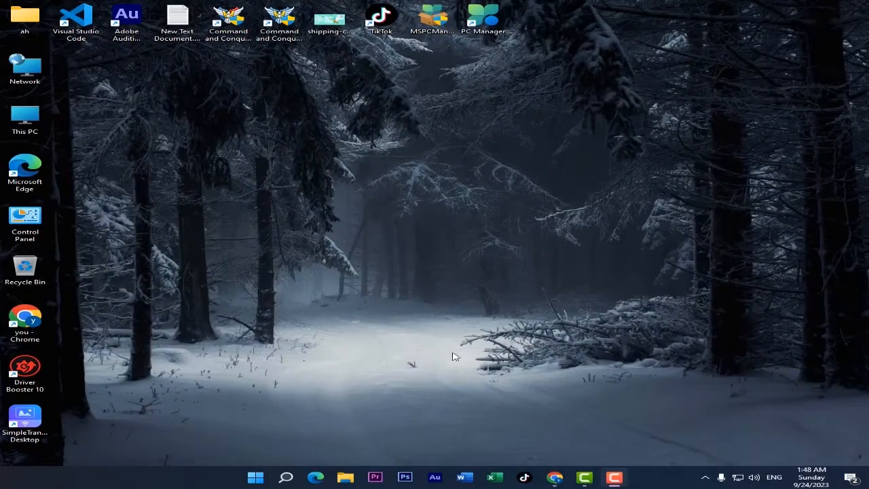
Step: Search Windows for Word and launch the app
{"action": "left_click", "coordinate": [288, 476]}
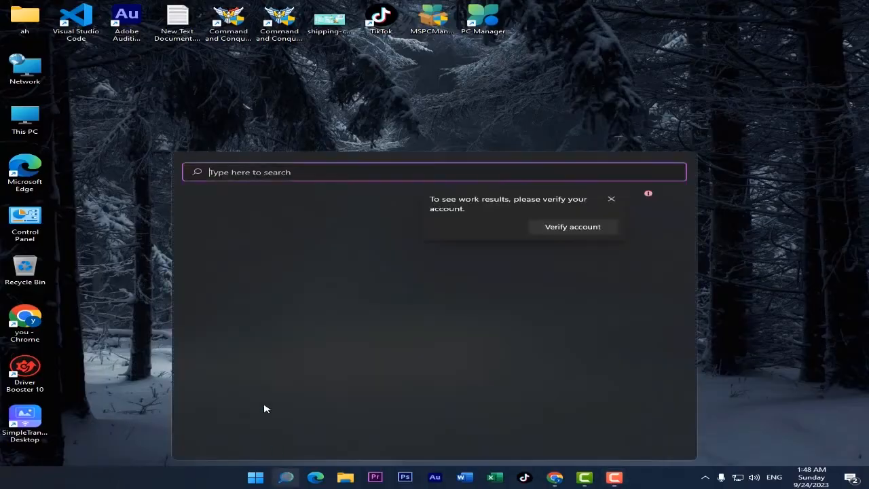
{"action": "type", "text": "wor"}
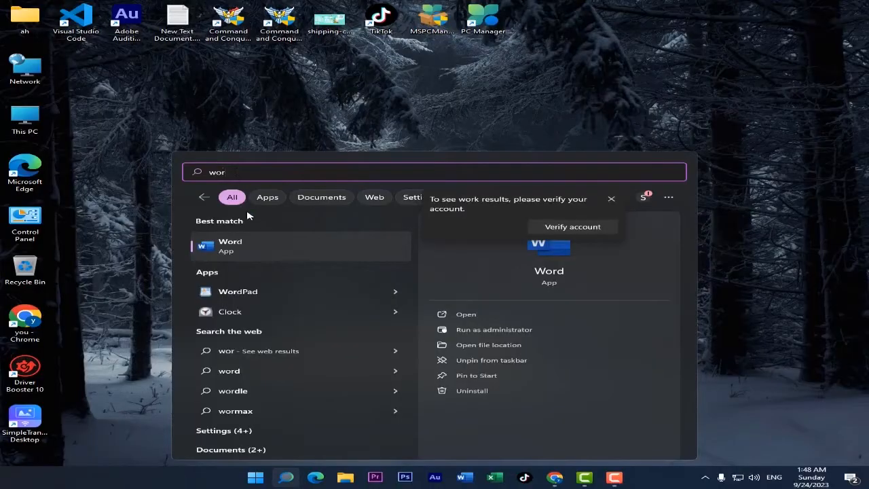
{"action": "left_click", "coordinate": [249, 249]}
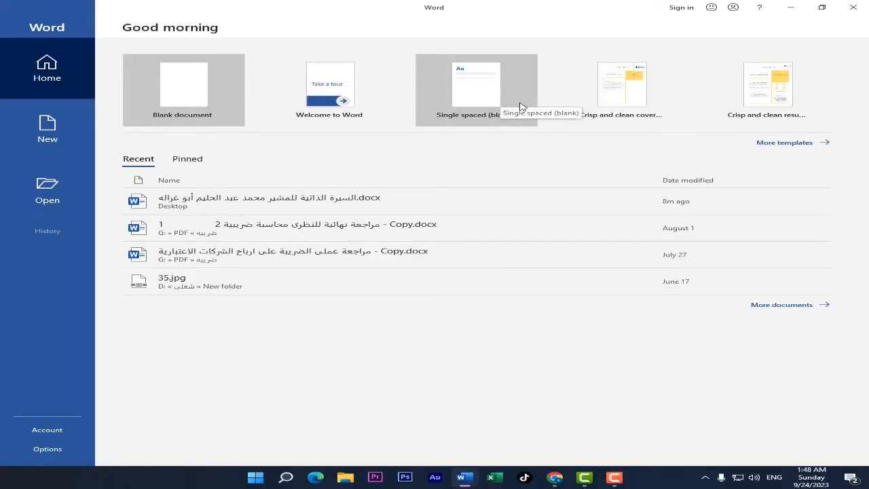
Step: Show the full list of document templates and look through the available designs
{"action": "left_click", "coordinate": [792, 144]}
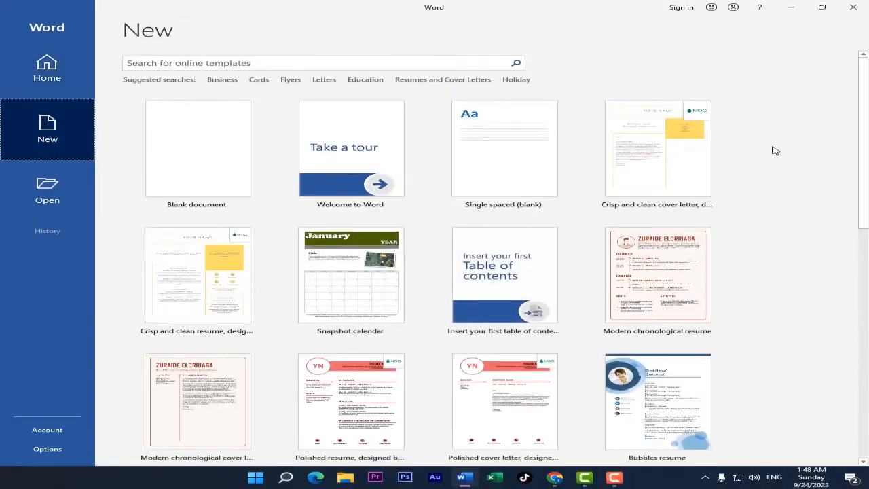
{"action": "scroll", "coordinate": [307, 329], "scroll_direction": "down", "scroll_amount": 1}
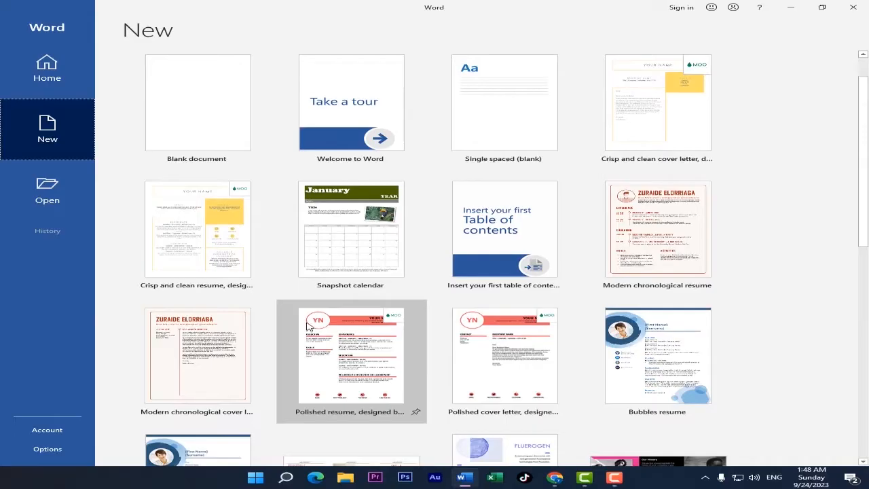
{"action": "scroll", "coordinate": [510, 324], "scroll_direction": "down", "scroll_amount": 2}
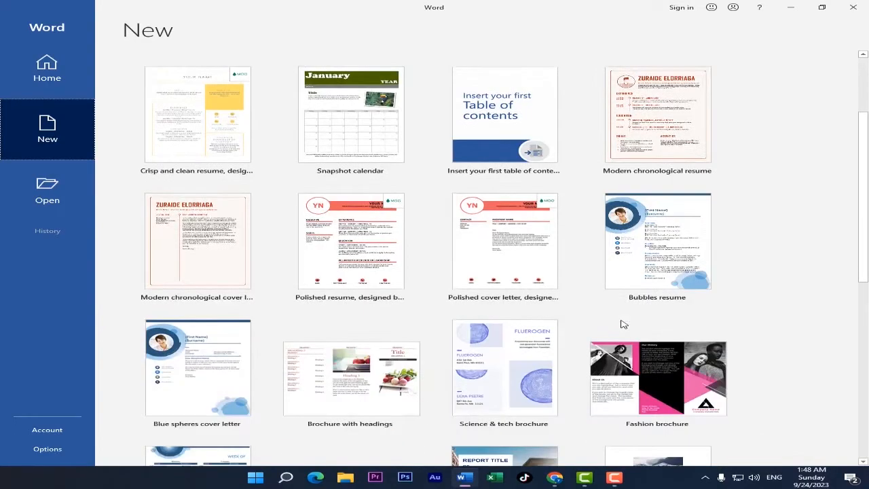
{"action": "scroll", "coordinate": [645, 252], "scroll_direction": "down", "scroll_amount": 1}
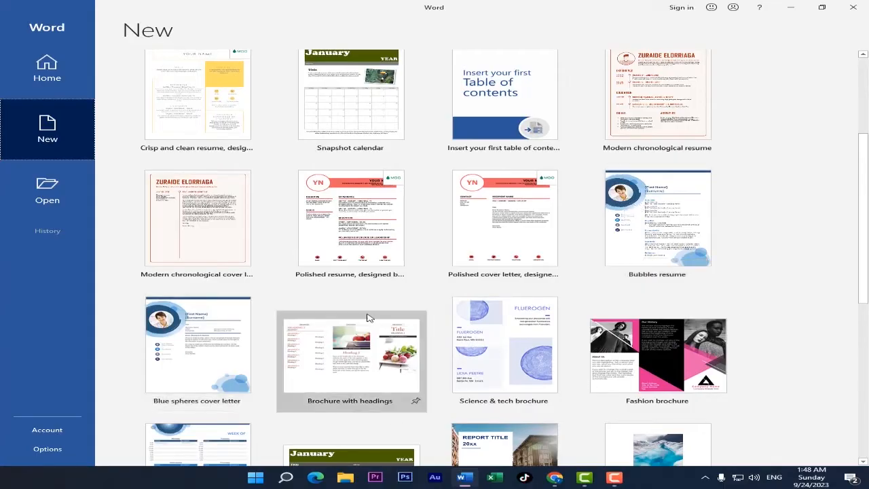
{"action": "scroll", "coordinate": [369, 312], "scroll_direction": "down", "scroll_amount": 1}
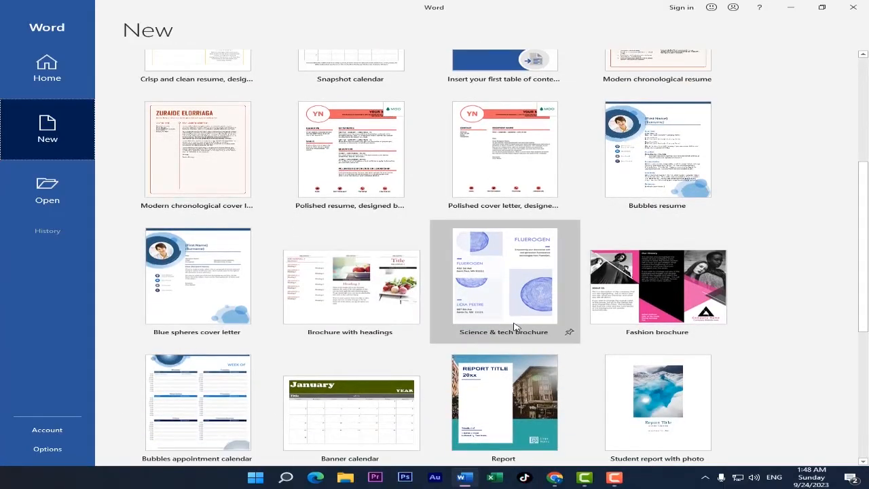
{"action": "scroll", "coordinate": [480, 336], "scroll_direction": "down", "scroll_amount": 1}
{"action": "scroll", "coordinate": [389, 351], "scroll_direction": "down", "scroll_amount": 3}
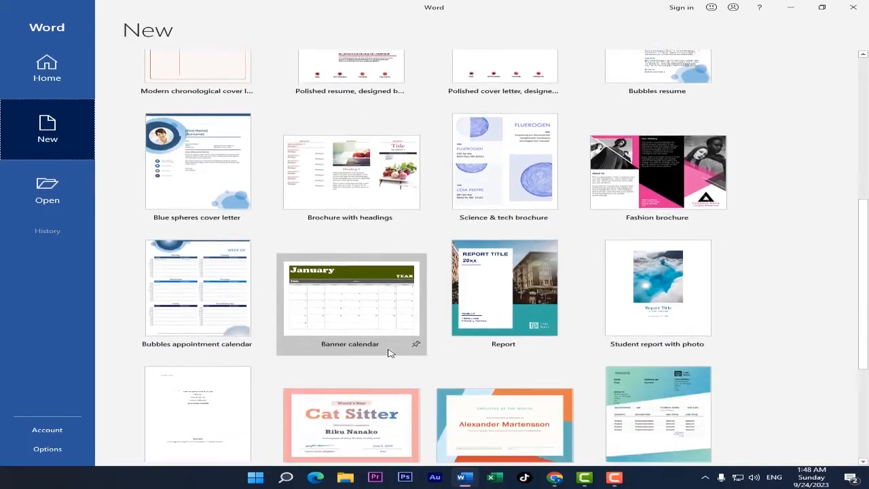
{"action": "scroll", "coordinate": [389, 351], "scroll_direction": "down", "scroll_amount": 1}
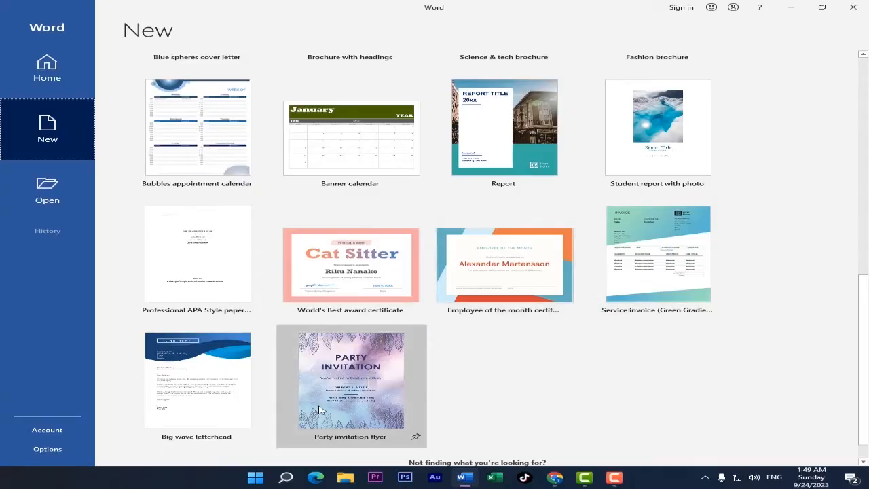
{"action": "scroll", "coordinate": [273, 351], "scroll_direction": "up", "scroll_amount": 3}
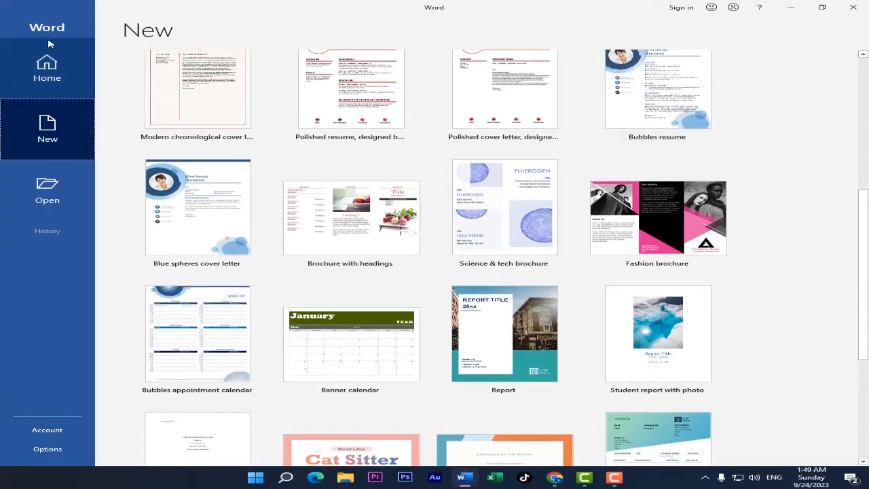
Step: From the start page, pin the most recent document, check the pinned list, and unpin it
{"action": "left_click", "coordinate": [48, 68]}
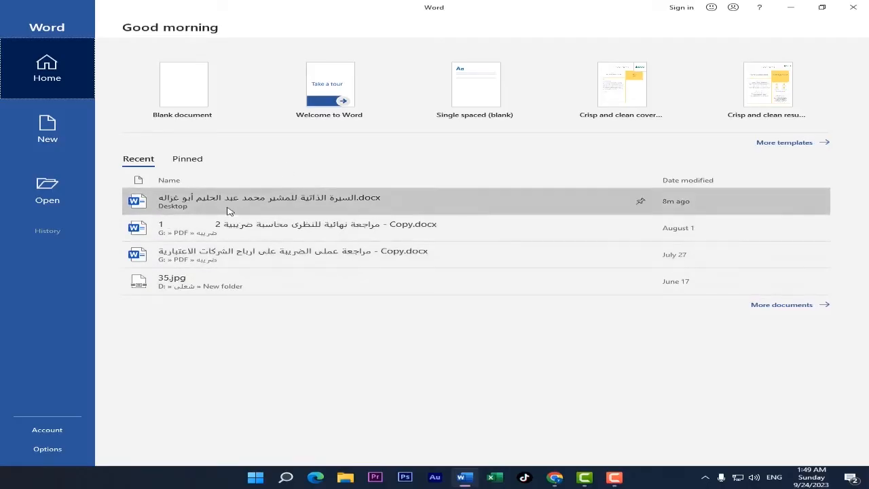
{"action": "left_click", "coordinate": [641, 204]}
{"action": "left_click", "coordinate": [196, 160]}
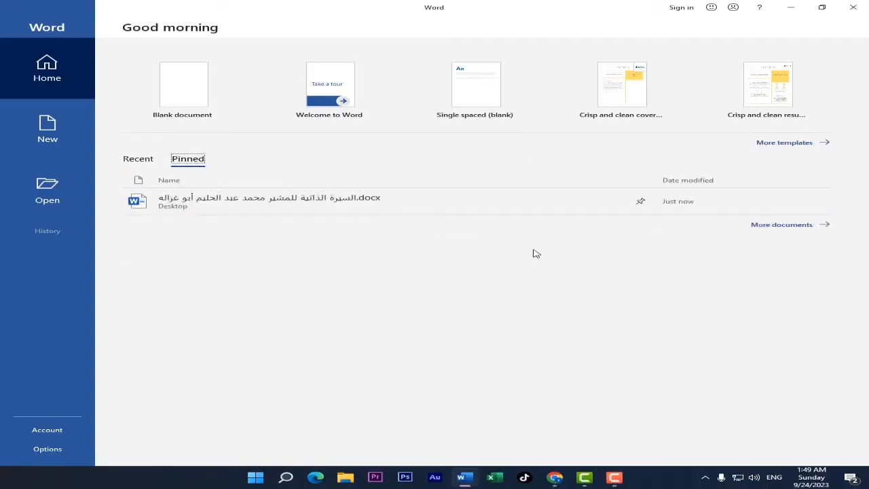
{"action": "left_click", "coordinate": [131, 161]}
{"action": "left_click", "coordinate": [642, 203]}
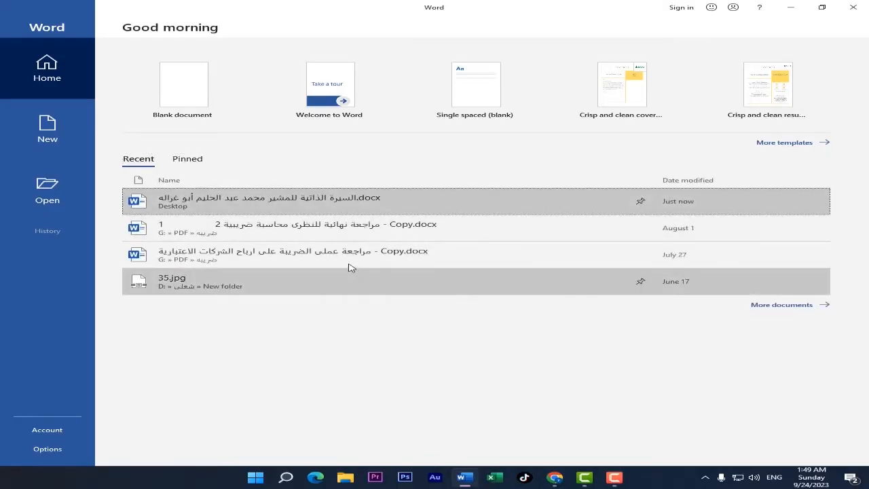
Step: Return to the new-document page and glance over its templates
{"action": "left_click", "coordinate": [70, 140]}
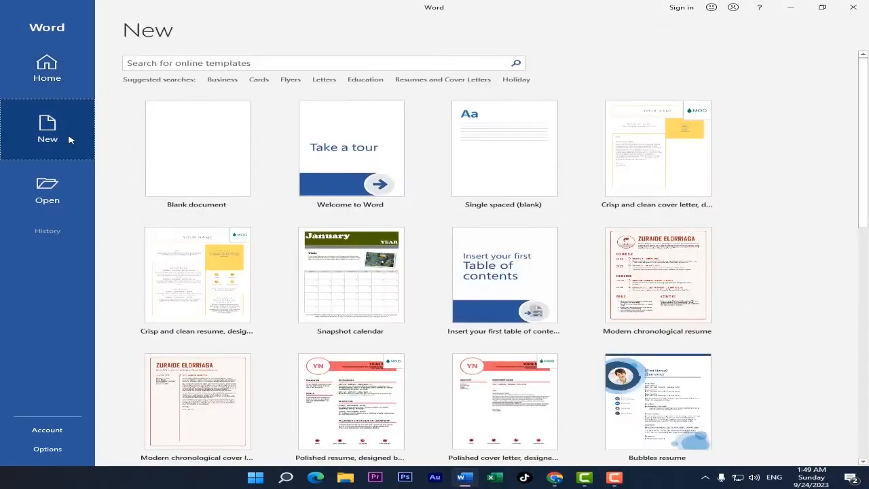
{"action": "scroll", "coordinate": [450, 310], "scroll_direction": "down", "scroll_amount": 2}
{"action": "scroll", "coordinate": [451, 310], "scroll_direction": "up", "scroll_amount": 2}
{"action": "scroll", "coordinate": [450, 308], "scroll_direction": "up", "scroll_amount": 1}
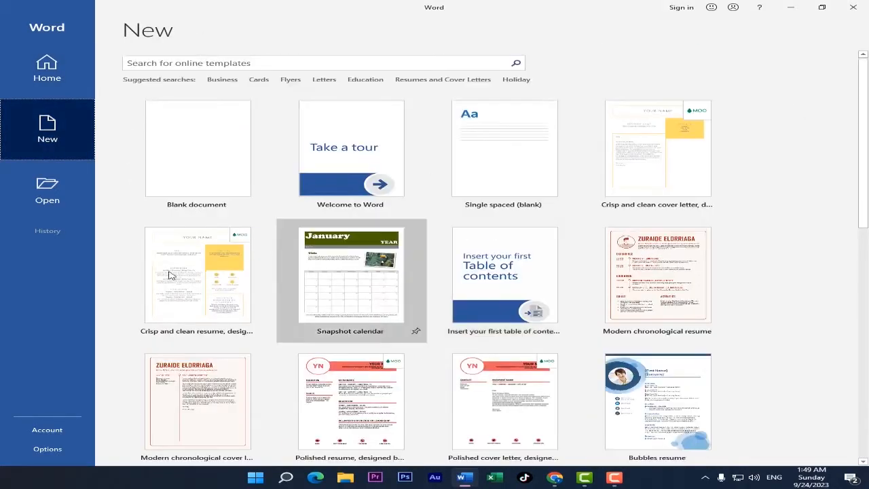
Step: Examine the places for opening a document: recent files and folders, OneDrive, This PC, and the file browser
{"action": "left_click", "coordinate": [47, 190]}
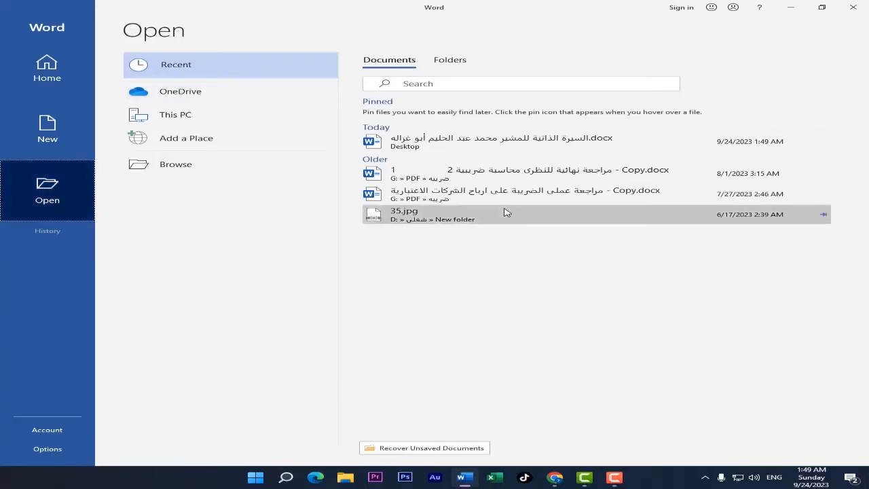
{"action": "left_click", "coordinate": [449, 62]}
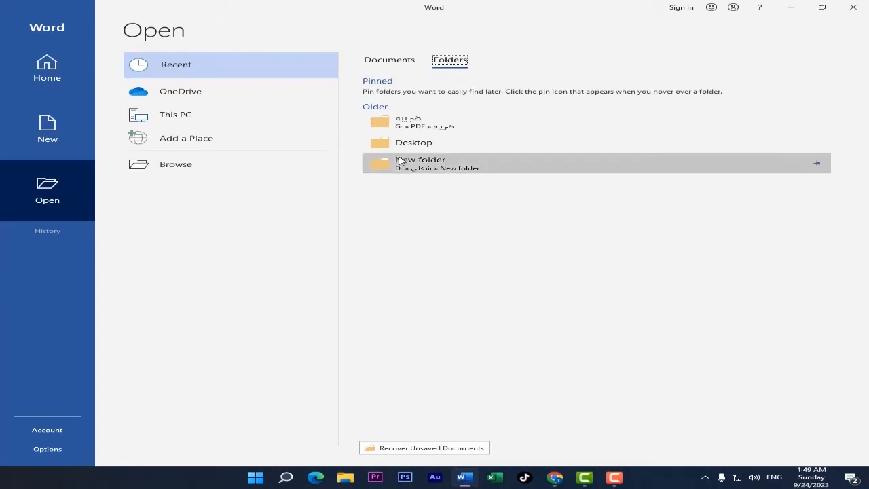
{"action": "left_click", "coordinate": [214, 101]}
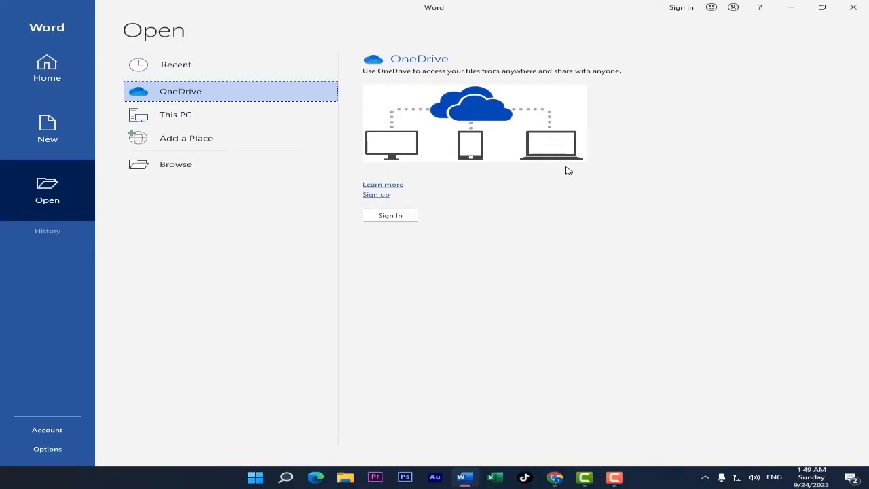
{"action": "left_click", "coordinate": [201, 123]}
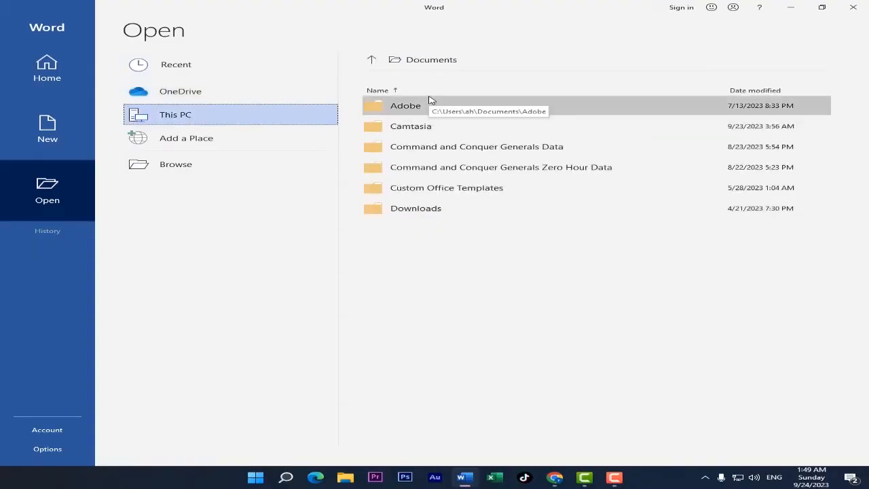
{"action": "left_click", "coordinate": [172, 175]}
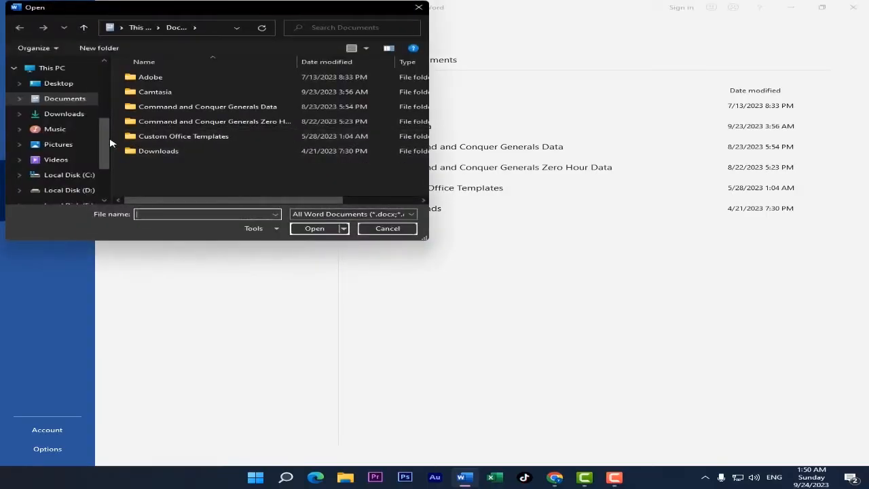
{"action": "left_click_drag", "start_coordinate": [102, 139], "coordinate": [123, 108]}
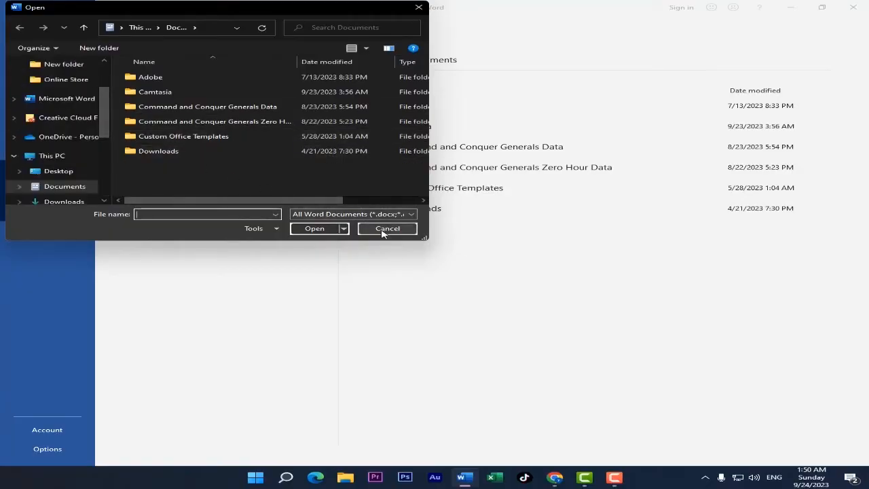
{"action": "left_click", "coordinate": [384, 229]}
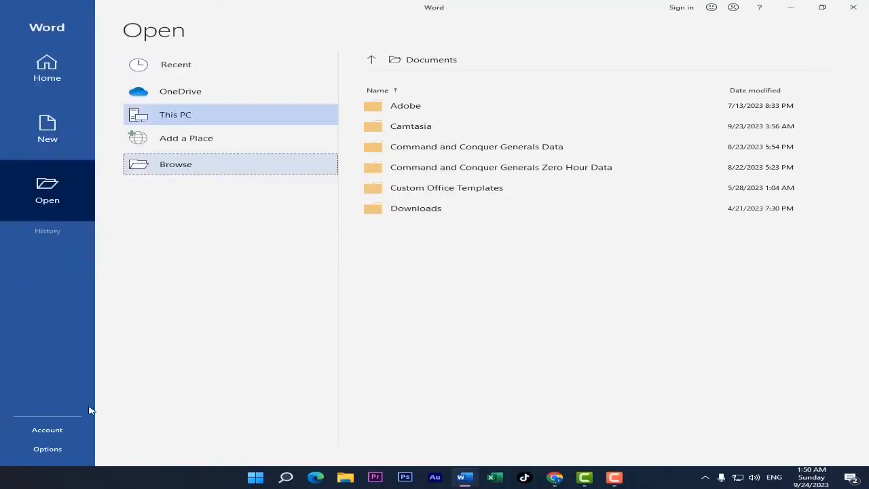
Step: Review the account and product information, and look over the General settings in Word Options
{"action": "left_click", "coordinate": [72, 433]}
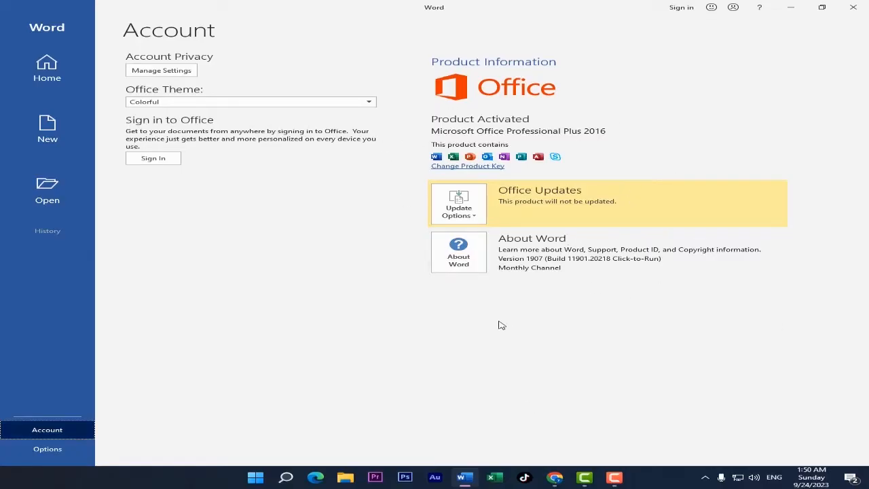
{"action": "left_click", "coordinate": [49, 449]}
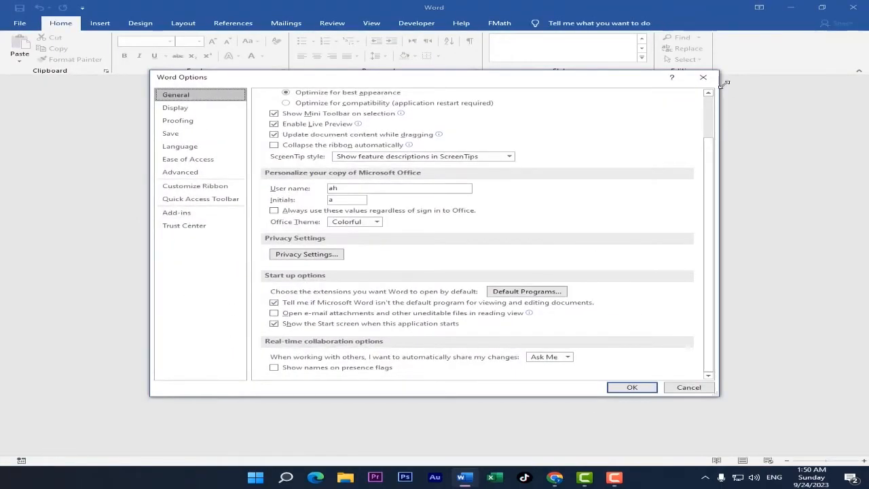
{"action": "left_click", "coordinate": [703, 77]}
Step: Create a new blank document from the start page
{"action": "left_click", "coordinate": [19, 23]}
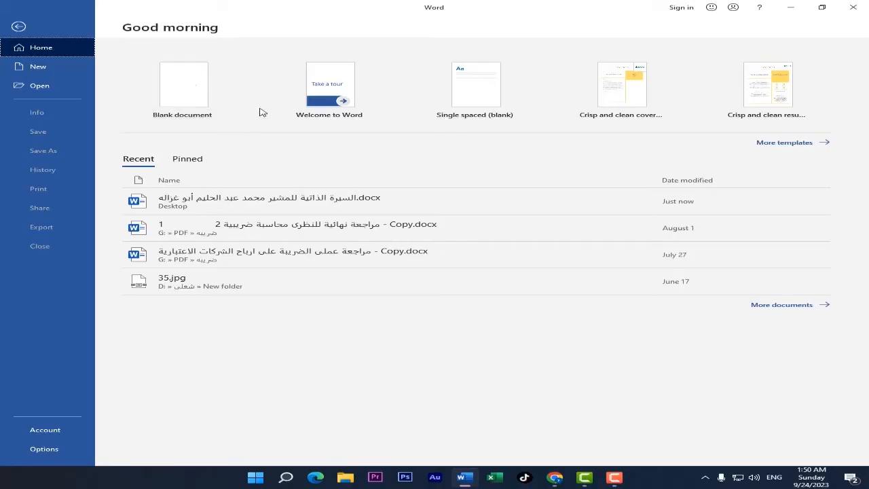
{"action": "left_click", "coordinate": [183, 86]}
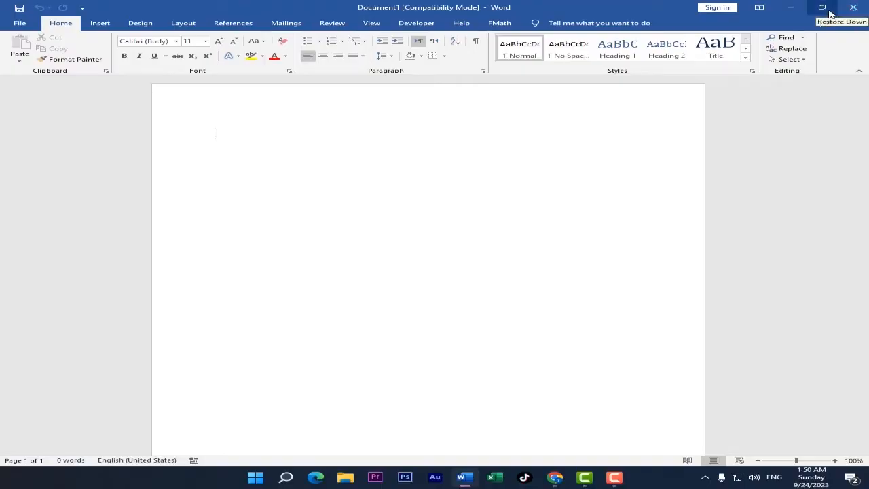
Step: Minimize the document window and bring it back to the screen
{"action": "mouse_move", "coordinate": [829, 13]}
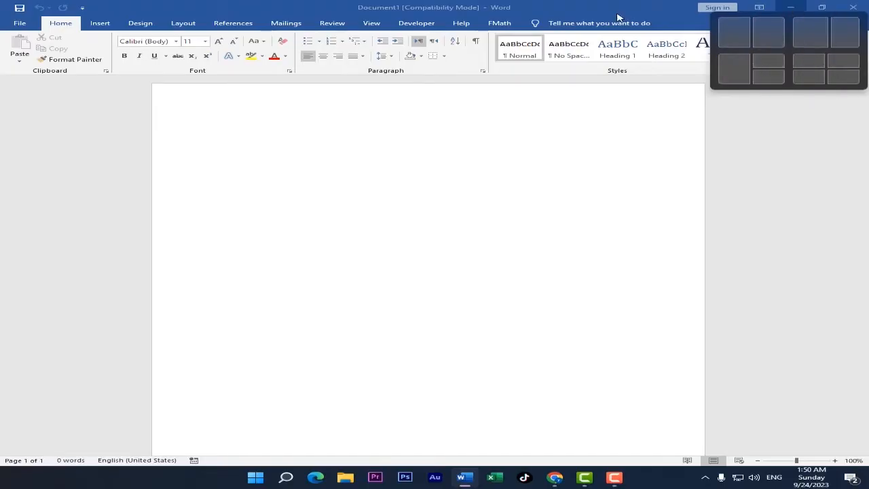
{"action": "left_click", "coordinate": [790, 8]}
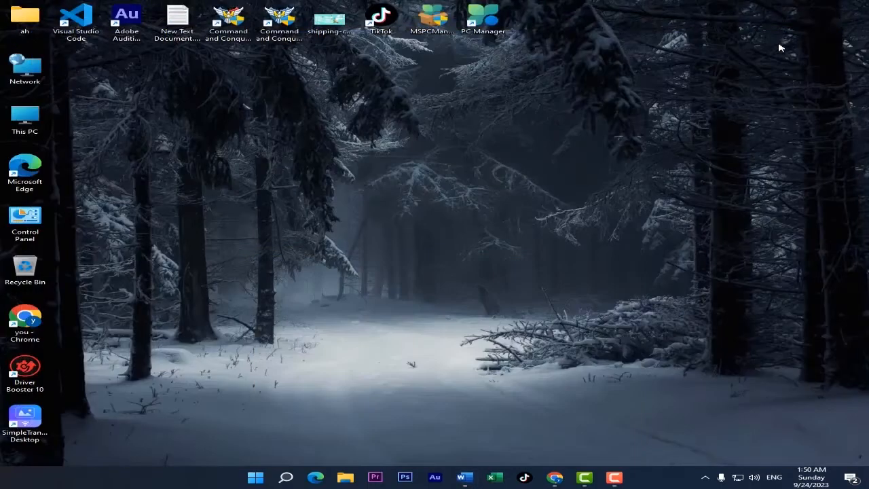
{"action": "left_click", "coordinate": [464, 477]}
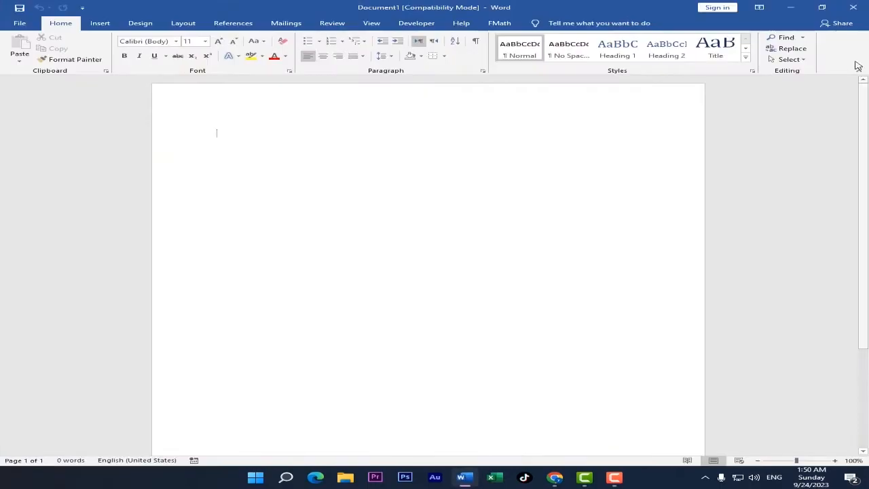
Step: Switch the ribbon display to Show Tabs and return it to Show Tabs and Commands
{"action": "left_click", "coordinate": [758, 8]}
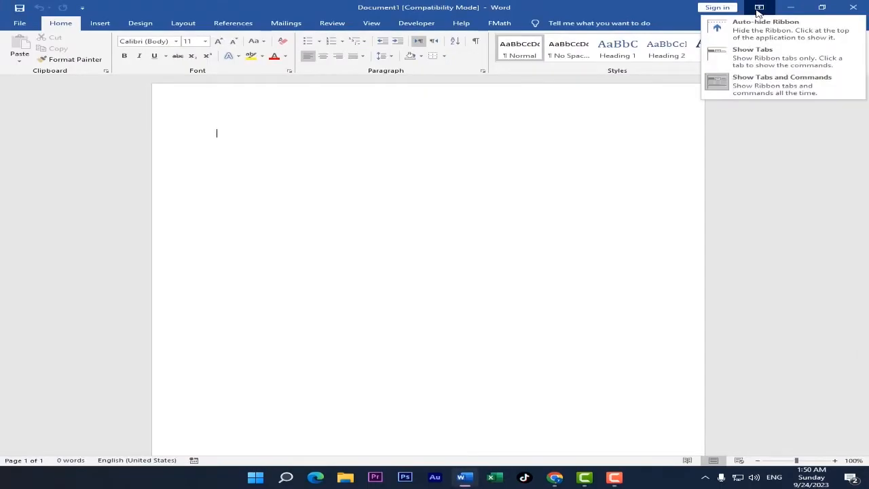
{"action": "left_click", "coordinate": [771, 59]}
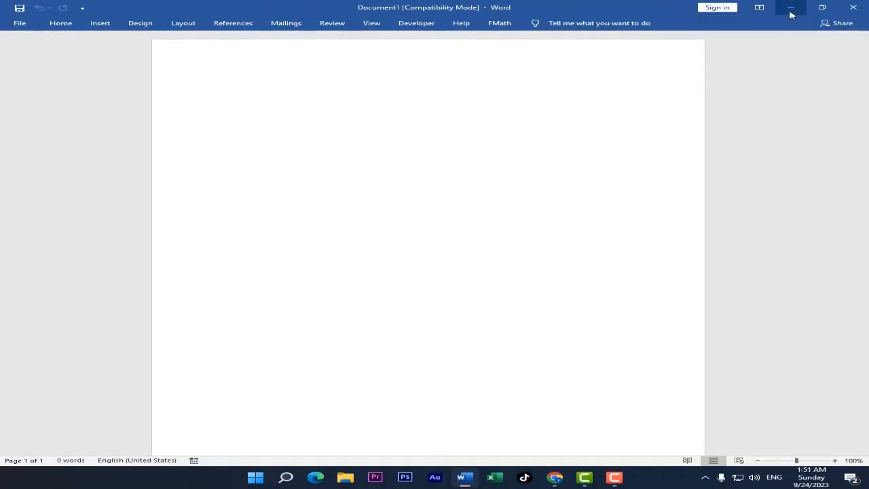
{"action": "left_click", "coordinate": [759, 8]}
{"action": "left_click", "coordinate": [774, 90]}
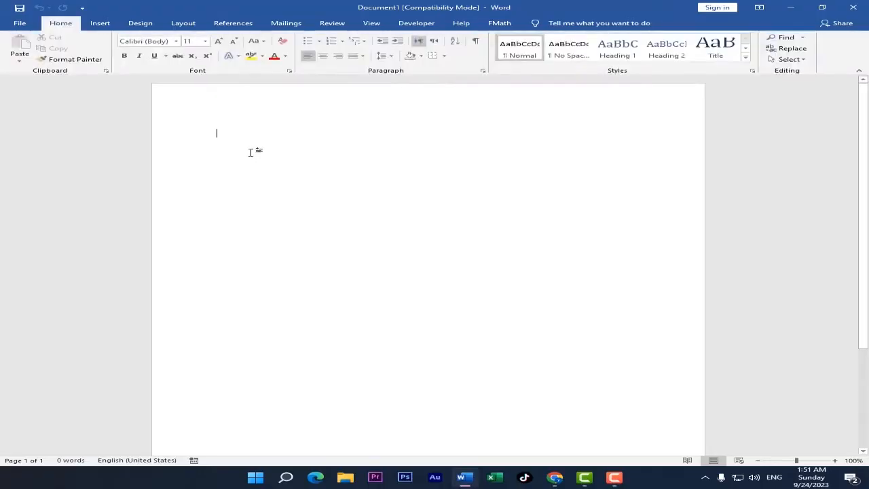
Step: Set the ribbon display to Auto-hide Ribbon
{"action": "left_click", "coordinate": [759, 8]}
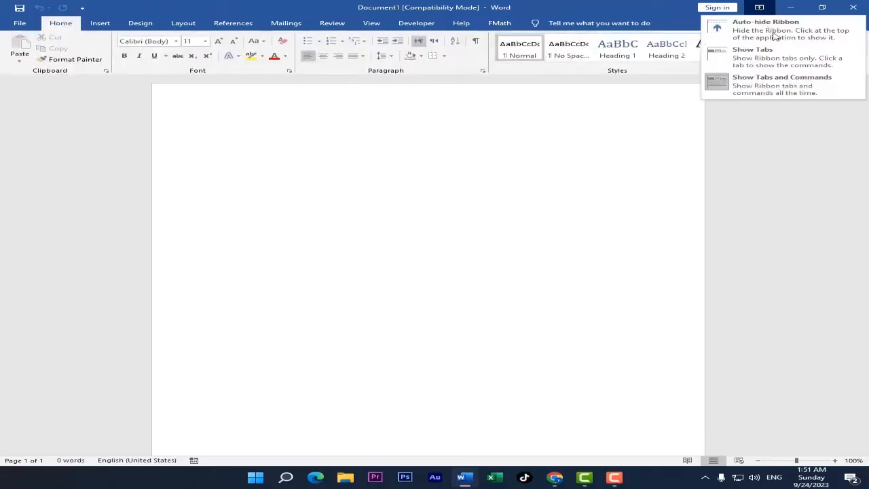
{"action": "left_click", "coordinate": [761, 35]}
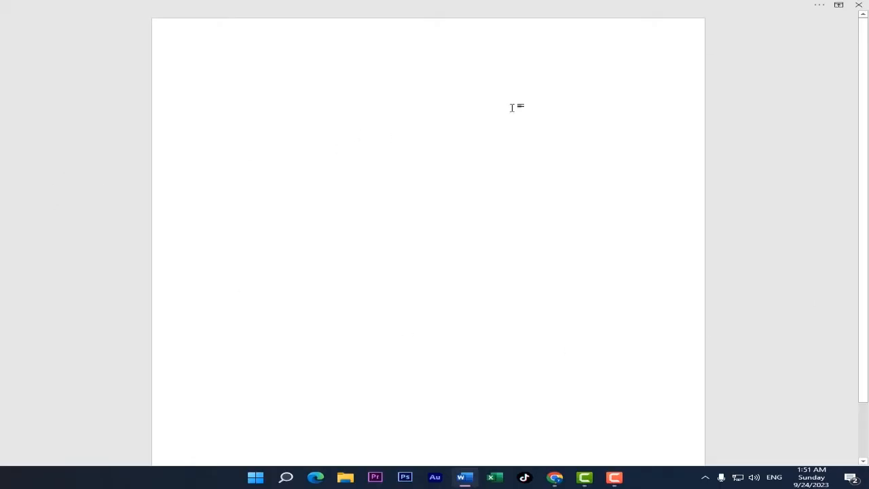
Step: Restore the full ribbon and add Open, New, Email and Quick Print to the Quick Access Toolbar
{"action": "left_click", "coordinate": [823, 91]}
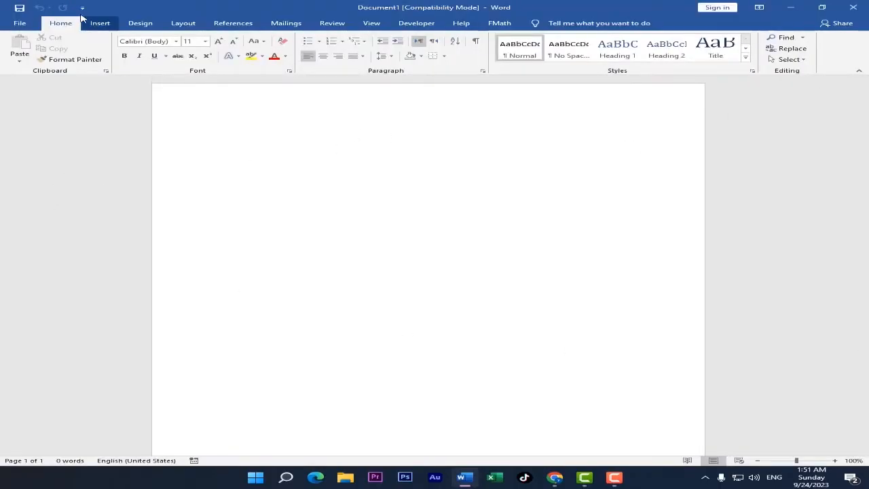
{"action": "left_click", "coordinate": [82, 9]}
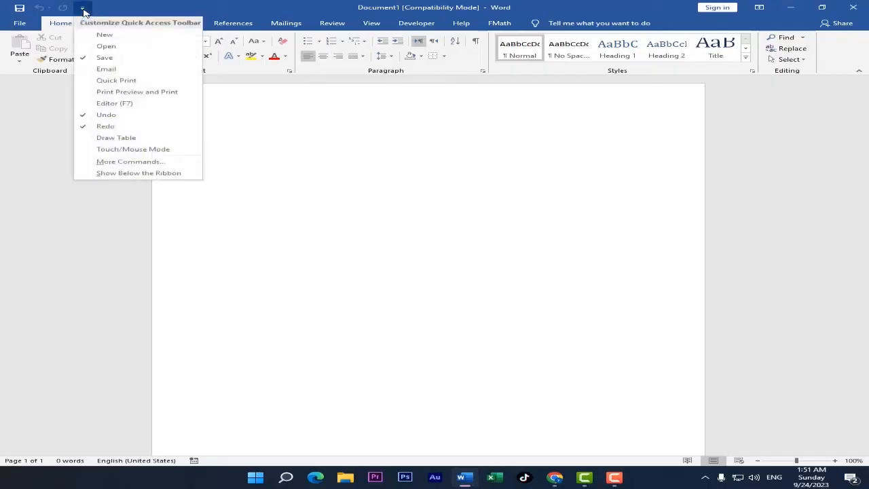
{"action": "left_click", "coordinate": [112, 47]}
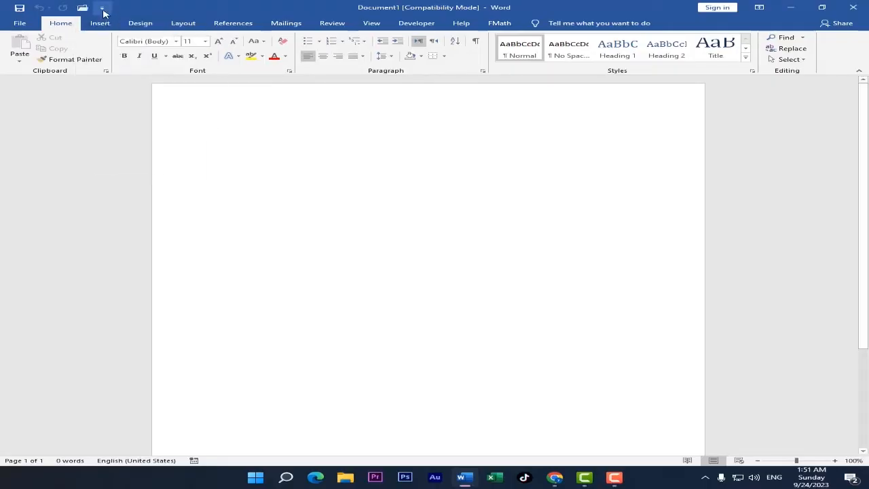
{"action": "left_click", "coordinate": [102, 8]}
{"action": "left_click", "coordinate": [130, 39]}
{"action": "left_click", "coordinate": [122, 9]}
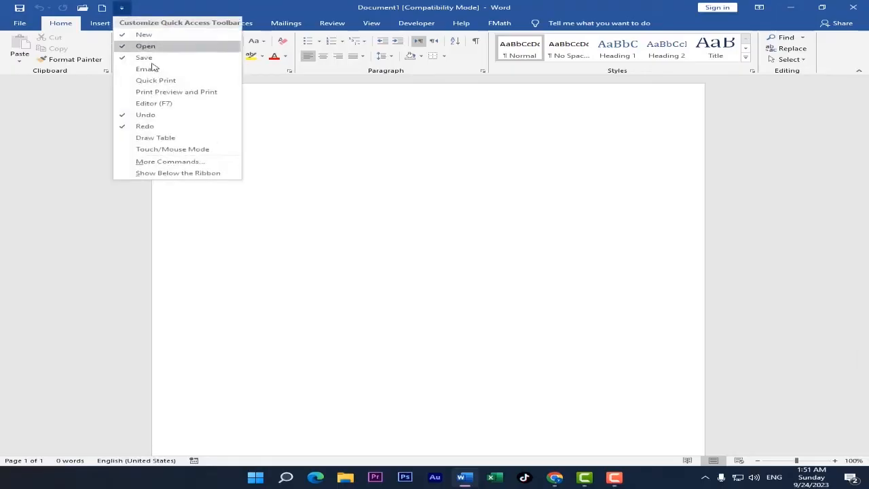
{"action": "left_click", "coordinate": [154, 79]}
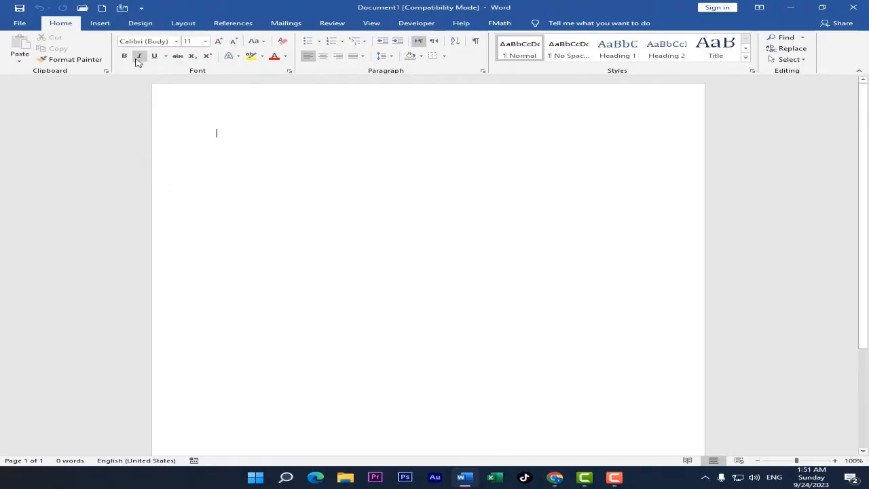
{"action": "left_click", "coordinate": [142, 9]}
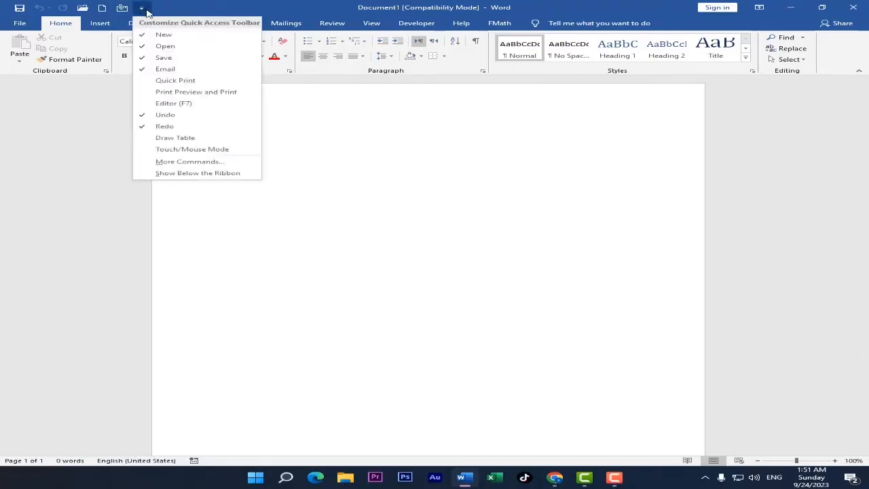
{"action": "left_click", "coordinate": [197, 81]}
Step: Remove the New and Open commands from the Quick Access Toolbar
{"action": "left_click", "coordinate": [161, 10]}
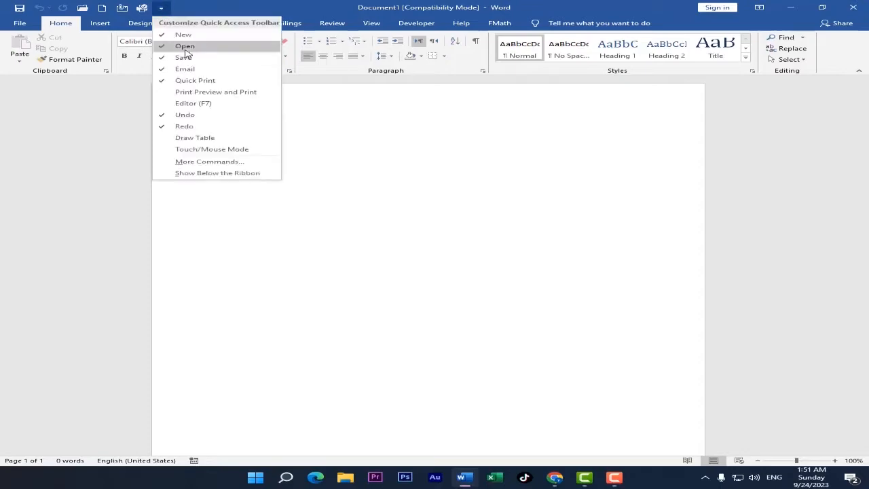
{"action": "left_click", "coordinate": [174, 32]}
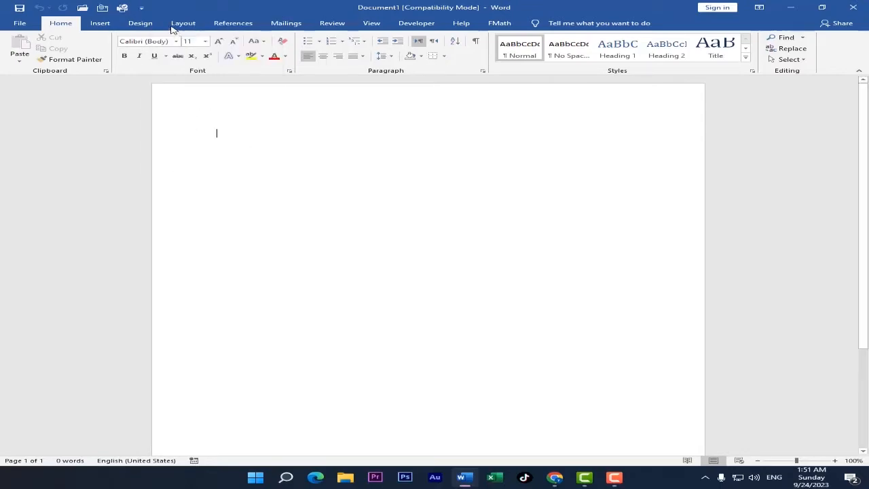
{"action": "left_click", "coordinate": [142, 8]}
{"action": "left_click", "coordinate": [164, 46]}
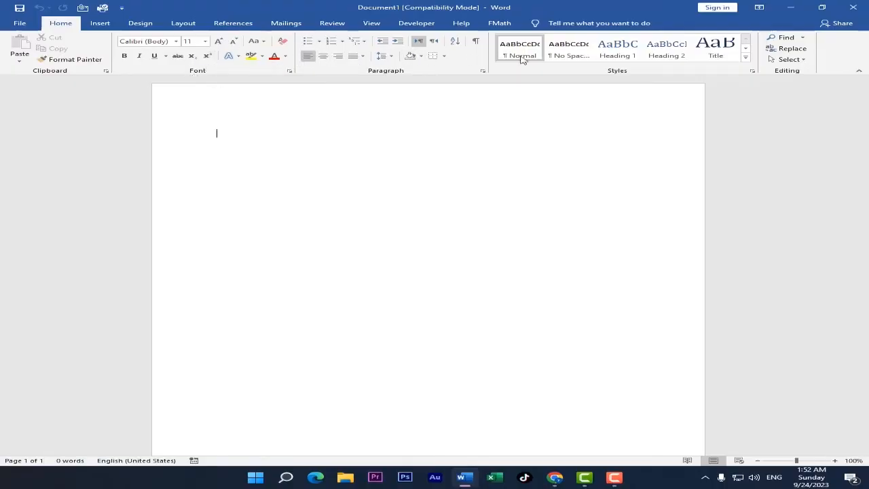
Step: Examine the Insert, Design, Layout, View, Developer, Help, Review and References commands on the ribbon, and return to the Home commands
{"action": "left_click", "coordinate": [100, 23]}
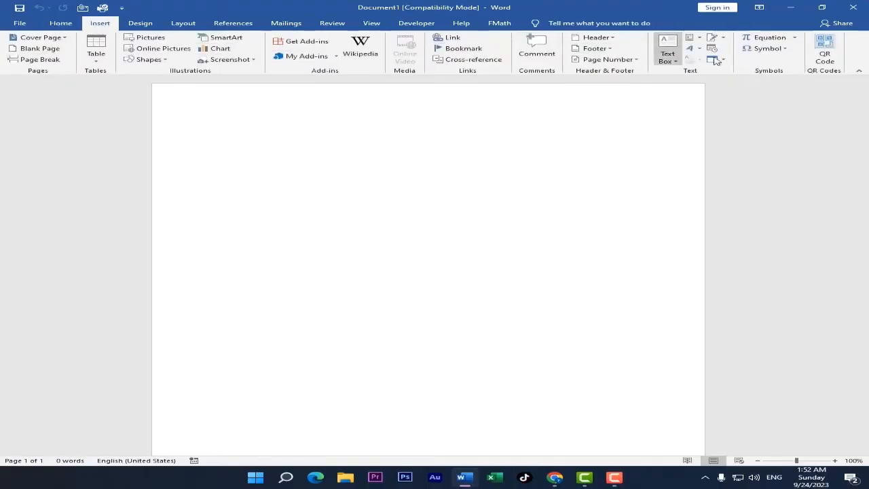
{"action": "left_click", "coordinate": [146, 27]}
{"action": "left_click", "coordinate": [181, 25]}
{"action": "left_click", "coordinate": [371, 24]}
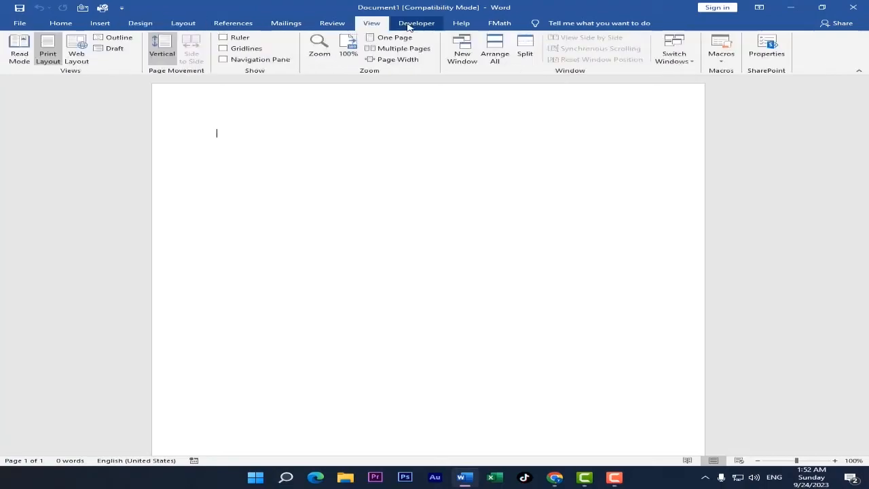
{"action": "left_click", "coordinate": [416, 23]}
{"action": "left_click", "coordinate": [461, 24]}
{"action": "left_click", "coordinate": [332, 23]}
{"action": "left_click", "coordinate": [233, 24]}
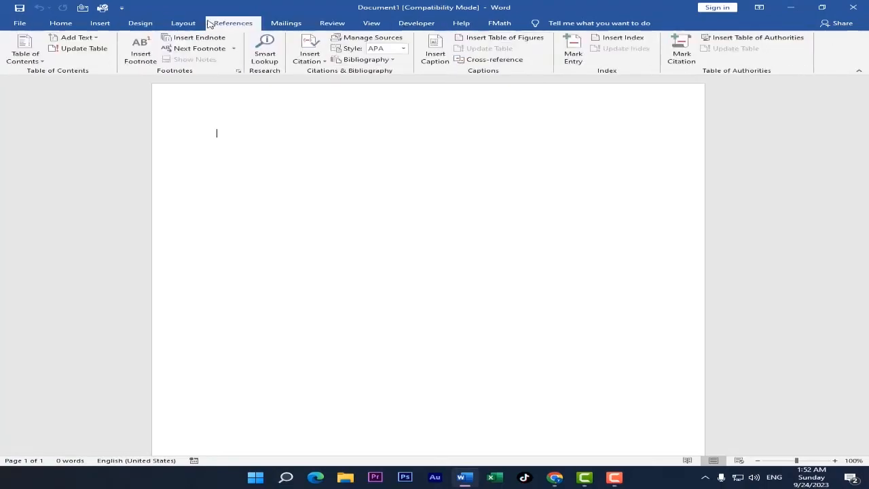
{"action": "left_click", "coordinate": [62, 24]}
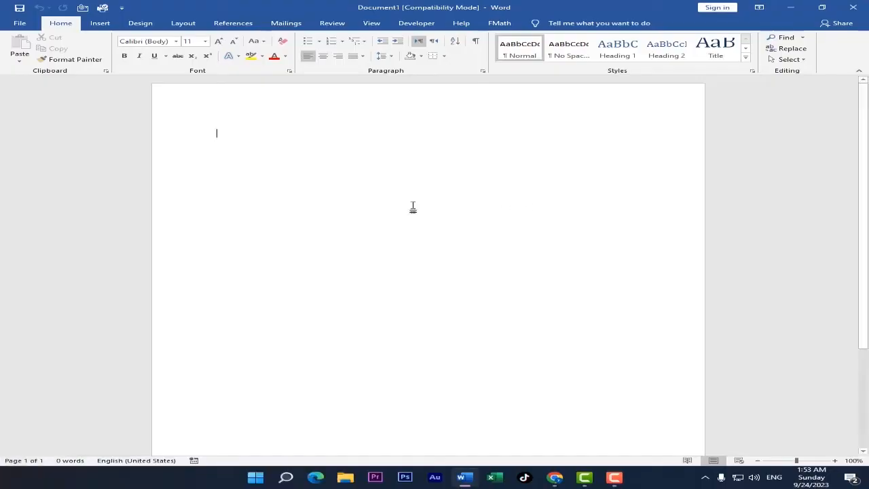
Step: Browse the list of proofing languages and close it without choosing another language
{"action": "left_click", "coordinate": [136, 461]}
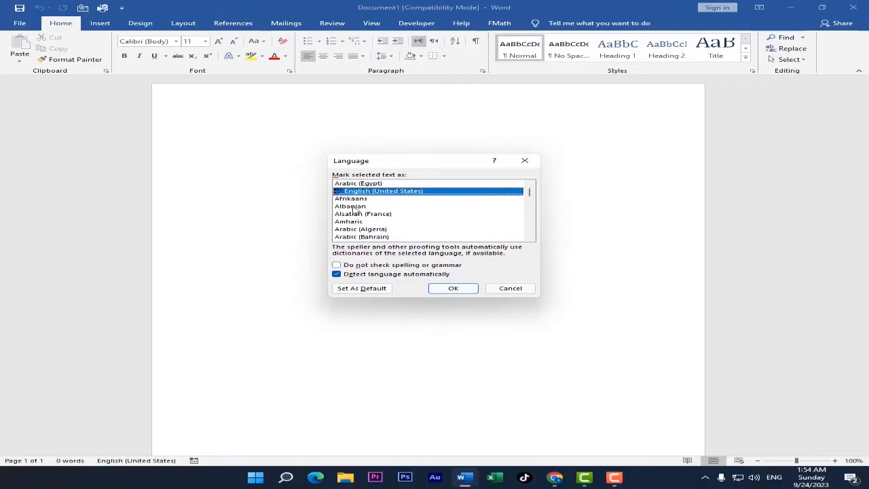
{"action": "scroll", "coordinate": [431, 238], "scroll_direction": "down", "scroll_amount": 6}
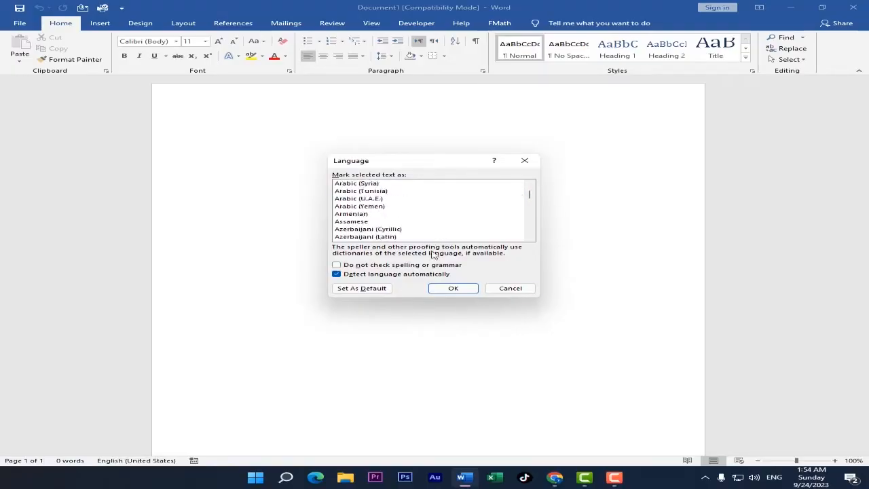
{"action": "left_click", "coordinate": [511, 287]}
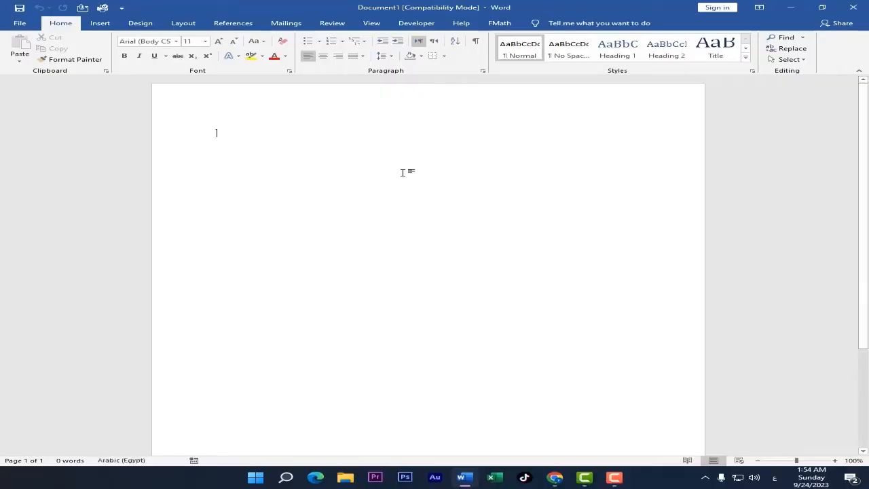
Step: Enter a short run of Arabic test characters on the blank page and erase them
{"action": "type", "text": "سشيسشيشس\\\\\\\\\\\\\\\\\\\\\\\\"}
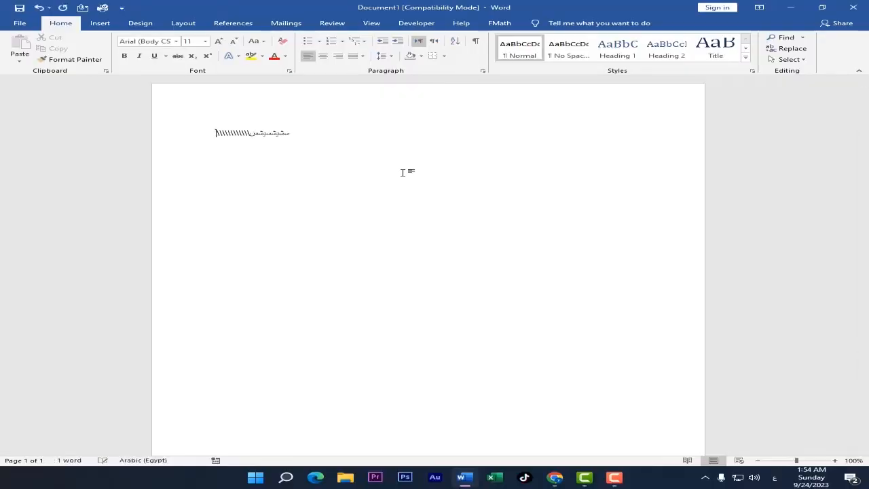
{"action": "key", "text": "BackSpace"}
{"action": "key", "text": "BackSpace"}
{"action": "key", "text": "BackSpace"}
{"action": "key", "text": "BackSpace"}
{"action": "key", "text": "BackSpace"}
{"action": "key", "text": "BackSpace"}
{"action": "key", "text": "BackSpace"}
{"action": "key", "text": "BackSpace"}
{"action": "key", "text": "BackSpace"}
{"action": "key", "text": "BackSpace"}
{"action": "key", "text": "BackSpace"}
{"action": "key", "text": "BackSpace"}
{"action": "key", "text": "BackSpace"}
{"action": "key", "text": "BackSpace"}
{"action": "key", "text": "BackSpace"}
{"action": "key", "text": "BackSpace"}
{"action": "key", "text": "BackSpace"}
{"action": "key", "text": "BackSpace"}
{"action": "key", "text": "BackSpace"}
{"action": "key", "text": "BackSpace"}
{"action": "key", "text": "BackSpace"}
{"action": "key", "text": "BackSpace"}
{"action": "key", "text": "BackSpace"}
{"action": "key", "text": "BackSpace"}
{"action": "key", "text": "BackSpace"}
{"action": "key", "text": "BackSpace"}
{"action": "key", "text": "BackSpace"}
Step: Switch the input language to English, enter "asdas" as test text, and look through the proofing language list
{"action": "key", "text": "alt+shift"}
{"action": "type", "text": "asdas\\"}
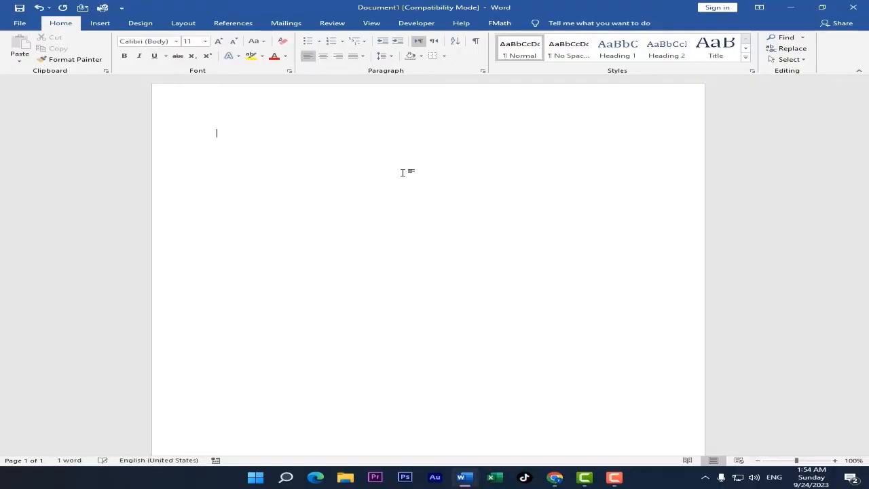
{"action": "left_click", "coordinate": [159, 460]}
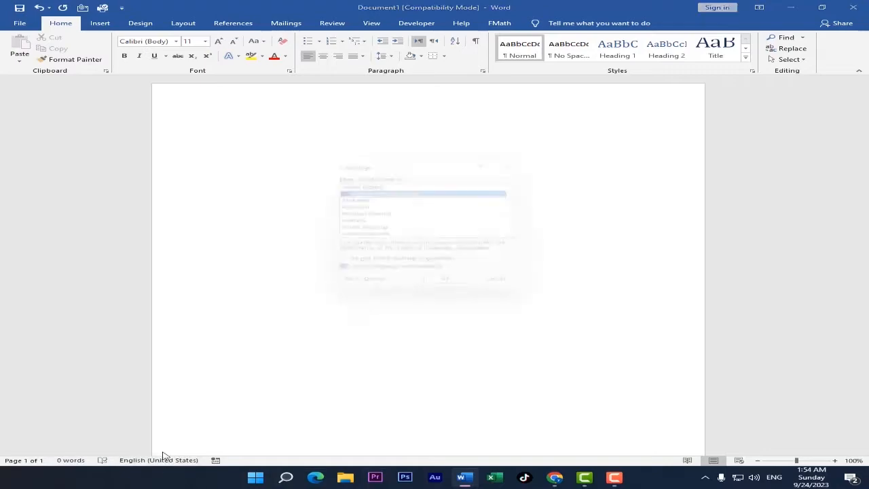
{"action": "scroll", "coordinate": [350, 226], "scroll_direction": "down", "scroll_amount": 6}
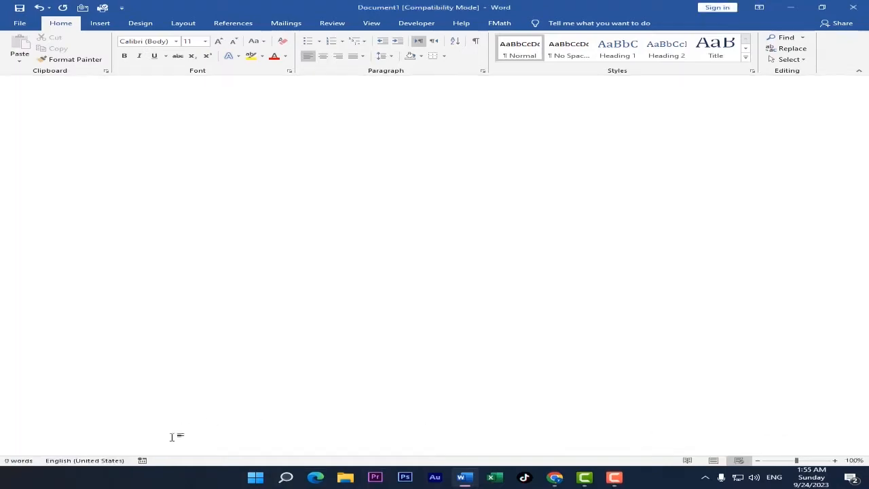
Step: Zoom the Web Layout view out to 80% and bring it back to 100%
{"action": "left_click", "coordinate": [762, 463]}
{"action": "left_click", "coordinate": [762, 463]}
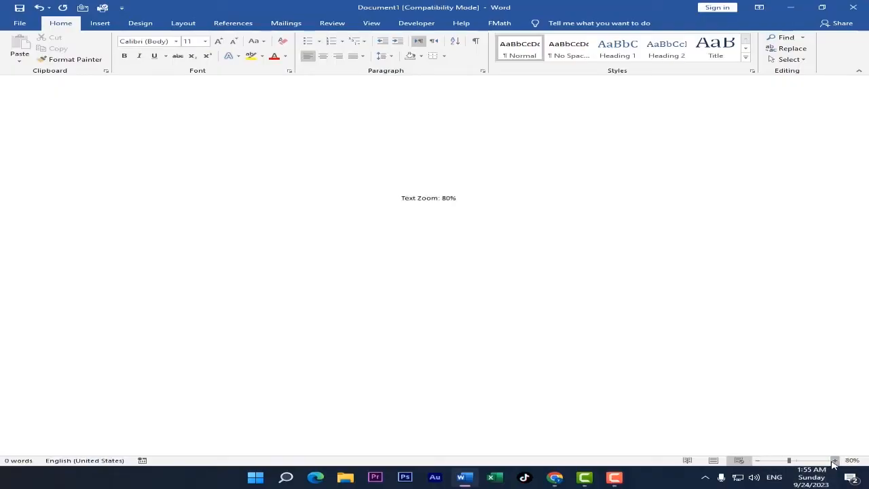
{"action": "left_click", "coordinate": [834, 461]}
{"action": "left_click", "coordinate": [834, 461]}
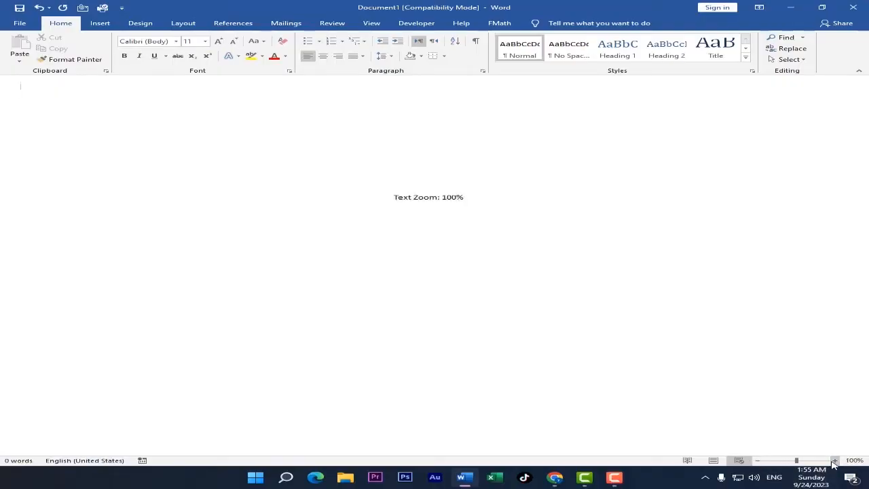
Step: Compare the Print Layout and Web Layout views of the document, and switch it to Read Mode
{"action": "left_click", "coordinate": [713, 462]}
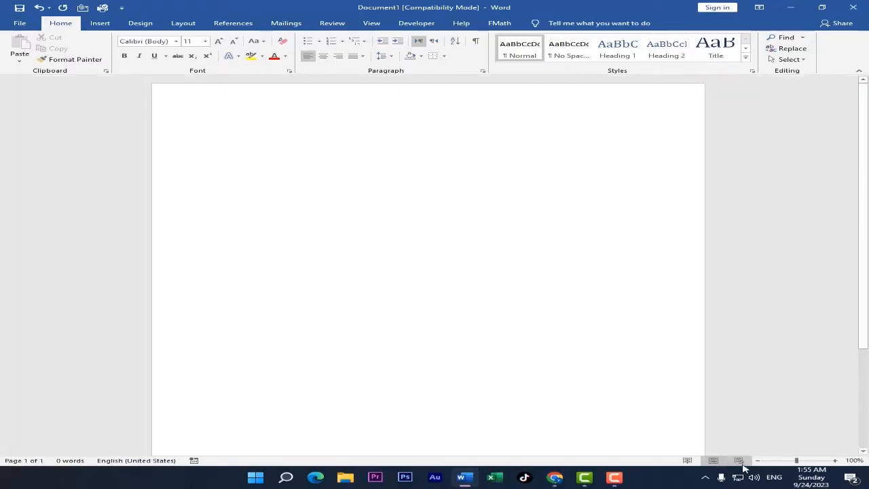
{"action": "left_click", "coordinate": [740, 462]}
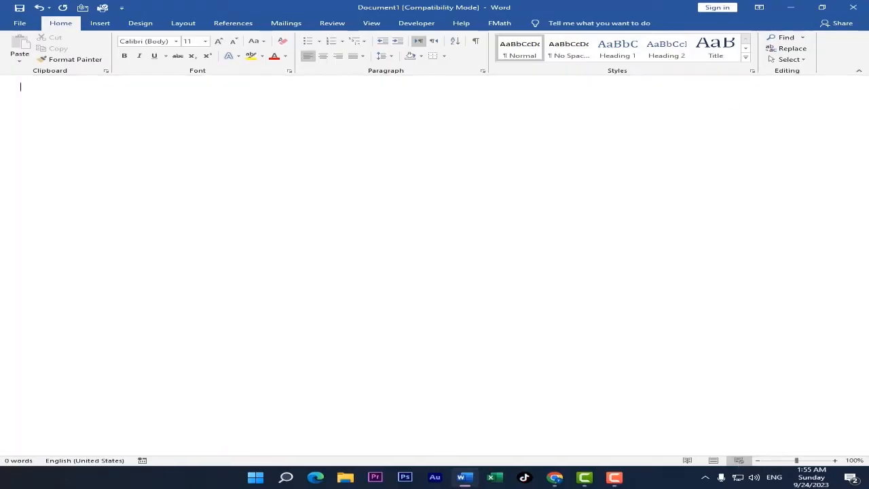
{"action": "left_click", "coordinate": [714, 461]}
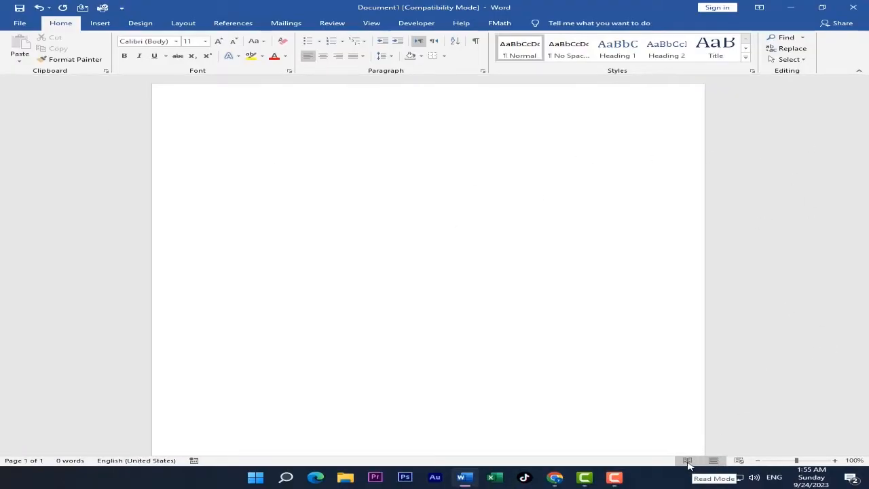
{"action": "left_click", "coordinate": [687, 461]}
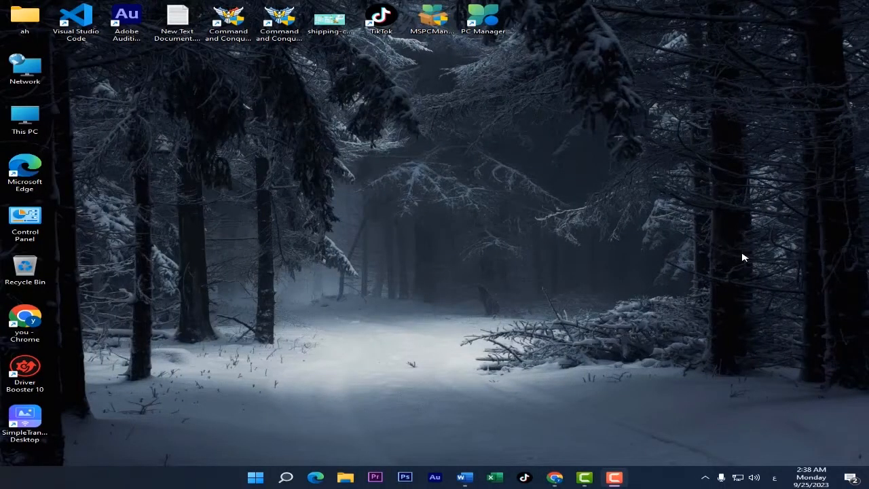
Step: Bring up the blank document in Word, set the input language to English and enter a sample first name
{"action": "left_click", "coordinate": [466, 478]}
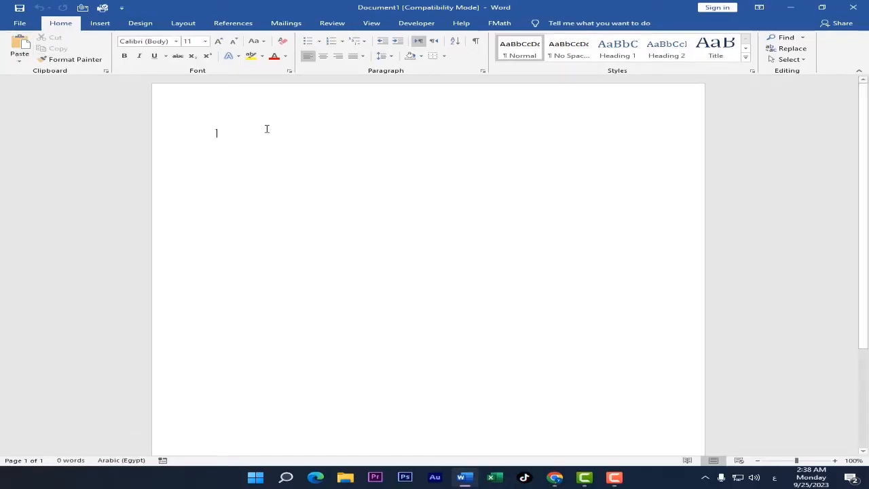
{"action": "type", "text": "سي"}
{"action": "key", "text": "BackSpace"}
{"action": "key", "text": "BackSpace"}
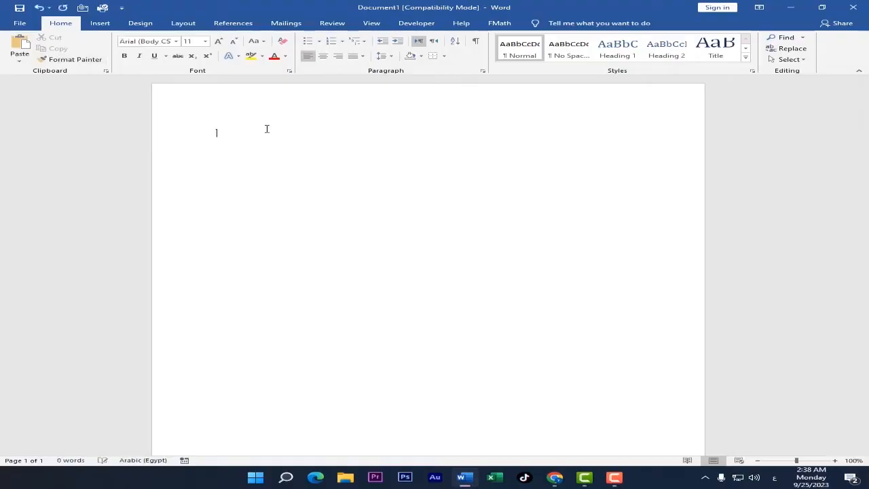
{"action": "key", "text": "alt+shift"}
{"action": "type", "text": "ahmed"}
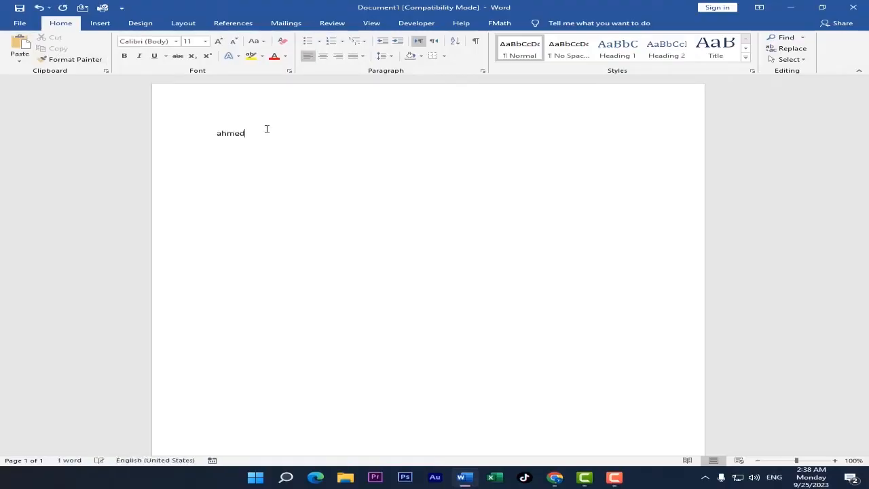
Step: Copy all of the document's text, delete it from the page and paste it back
{"action": "key", "text": "ctrl+a"}
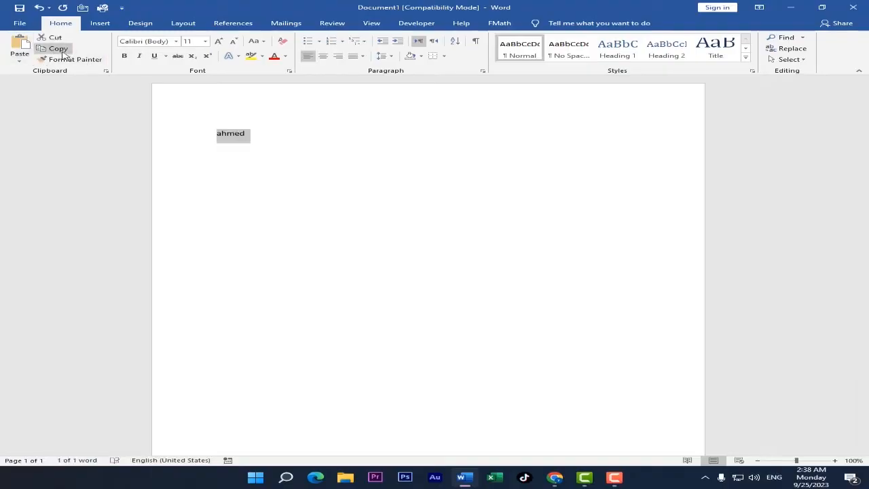
{"action": "left_click", "coordinate": [59, 49]}
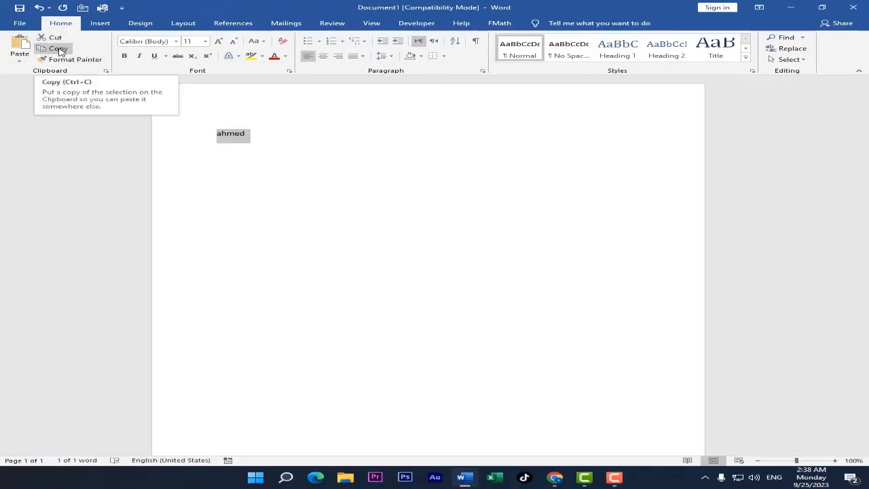
{"action": "key", "text": "BackSpace"}
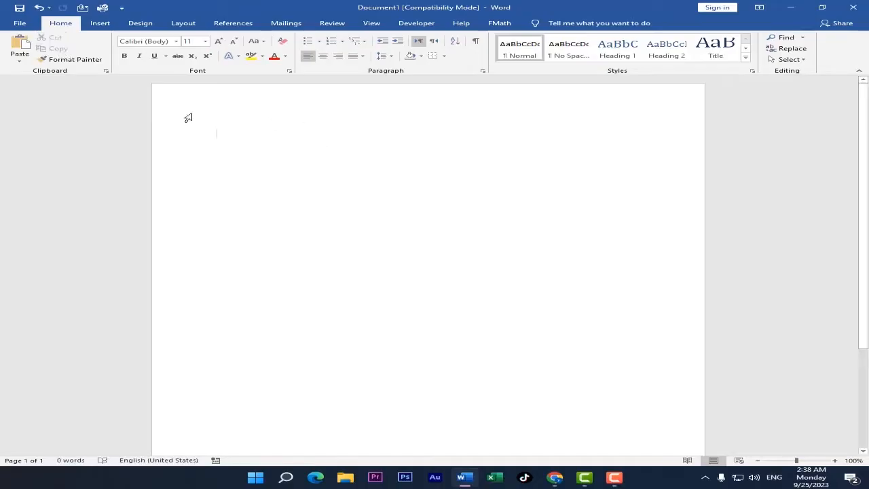
{"action": "left_click", "coordinate": [20, 54]}
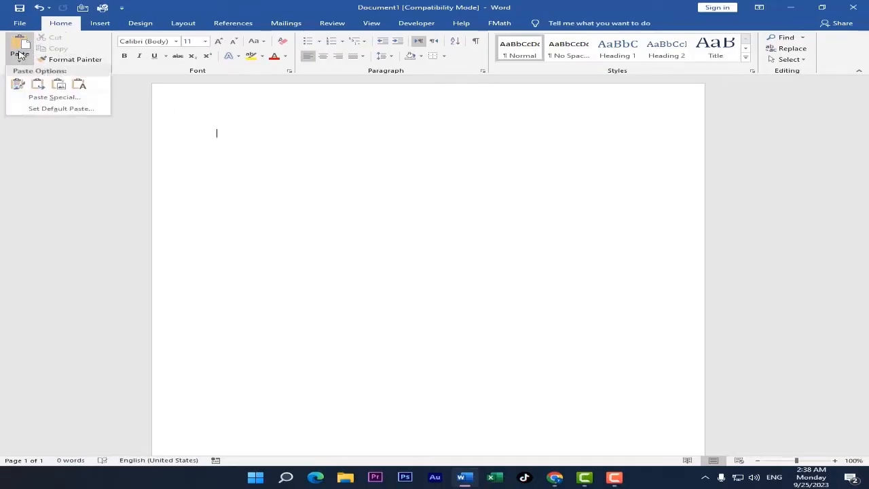
{"action": "left_click", "coordinate": [15, 45]}
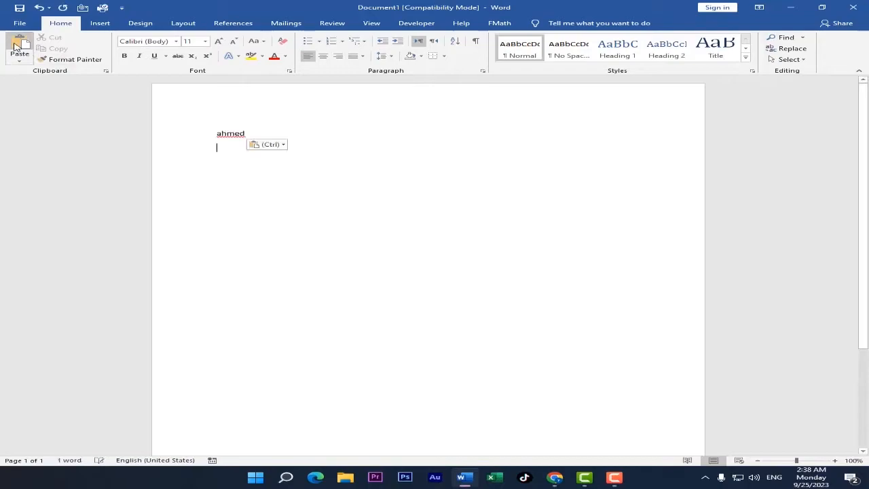
Step: Cut the sample first name from the page and paste it back
{"action": "double_click", "coordinate": [233, 133]}
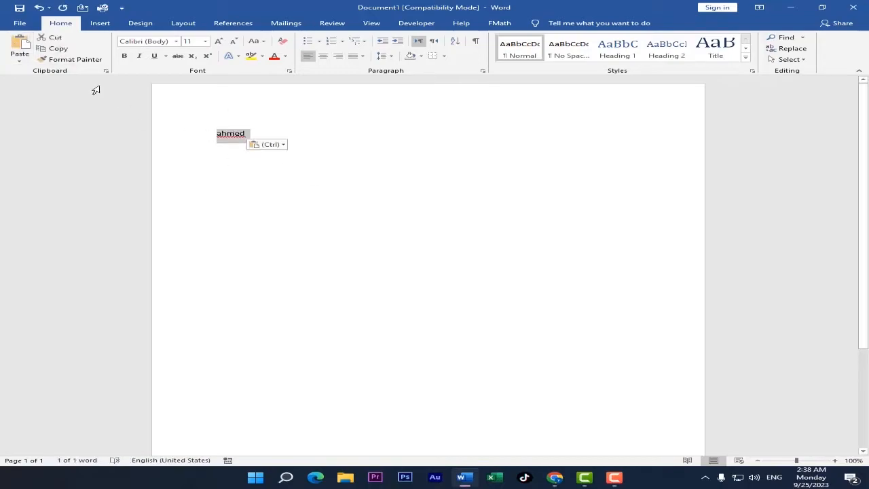
{"action": "left_click", "coordinate": [56, 38]}
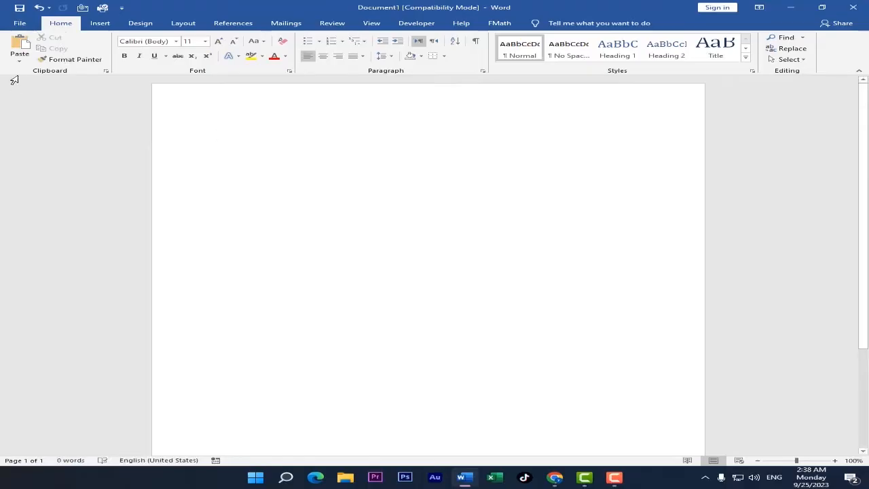
{"action": "left_click", "coordinate": [21, 45]}
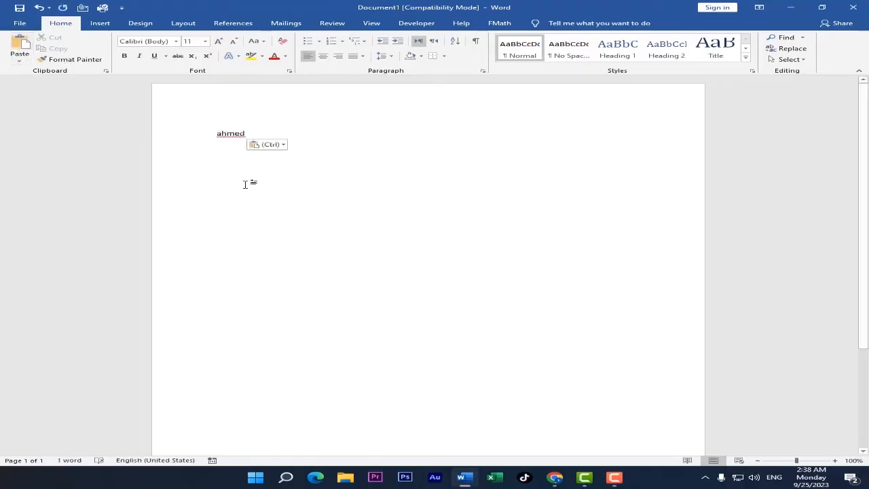
Step: Copy the sample first name, erase it from the page and paste it back with Keep Source Formatting
{"action": "double_click", "coordinate": [235, 135]}
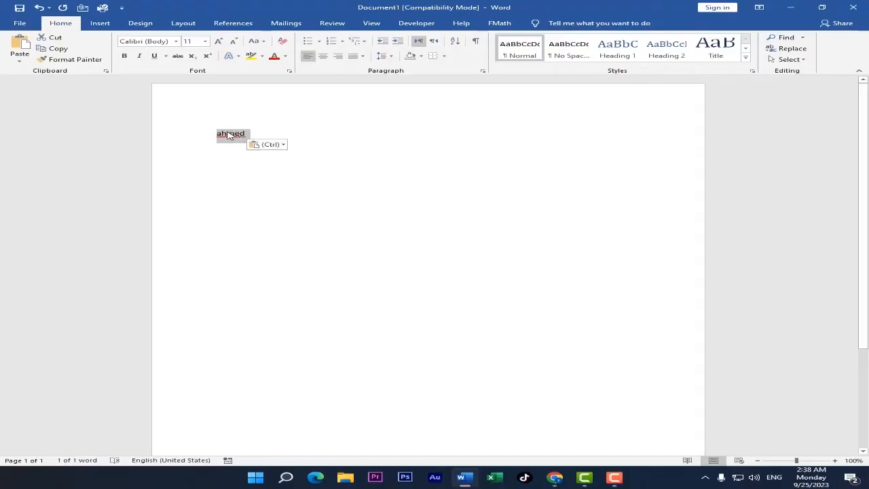
{"action": "right_click", "coordinate": [230, 133]}
{"action": "left_click", "coordinate": [260, 149]}
{"action": "right_click", "coordinate": [402, 125]}
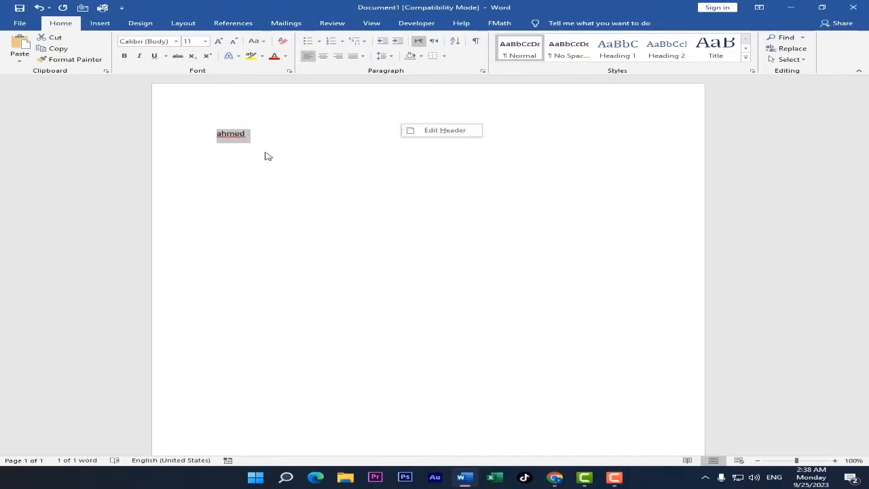
{"action": "left_click", "coordinate": [252, 143]}
{"action": "left_click", "coordinate": [248, 142]}
{"action": "key", "text": "BackSpace"}
{"action": "key", "text": "BackSpace"}
{"action": "key", "text": "BackSpace"}
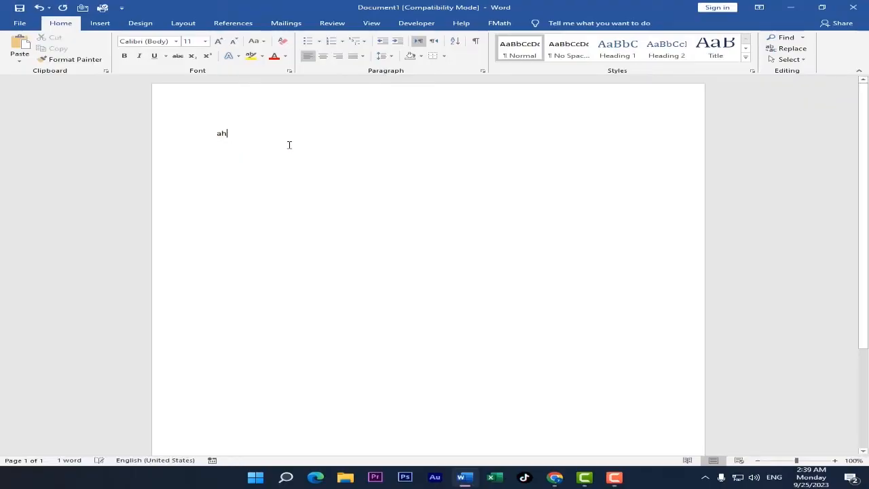
{"action": "key", "text": "BackSpace"}
{"action": "key", "text": "BackSpace"}
{"action": "right_click", "coordinate": [324, 147]}
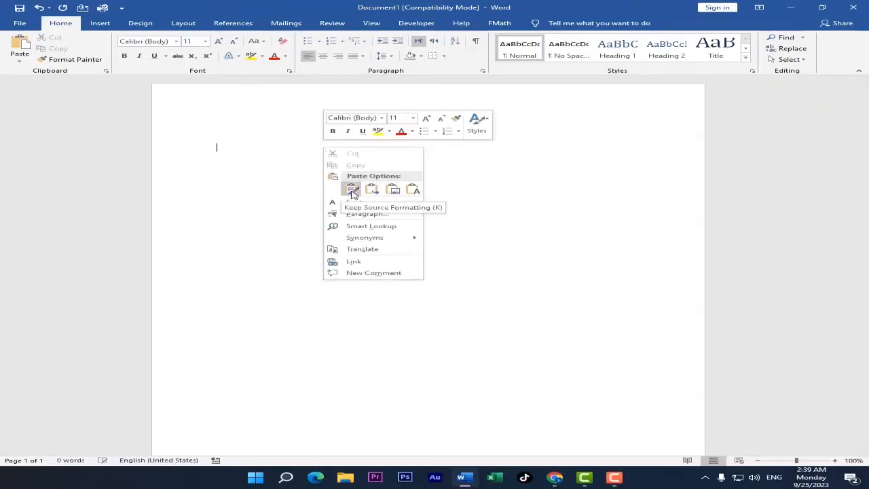
{"action": "left_click", "coordinate": [353, 190]}
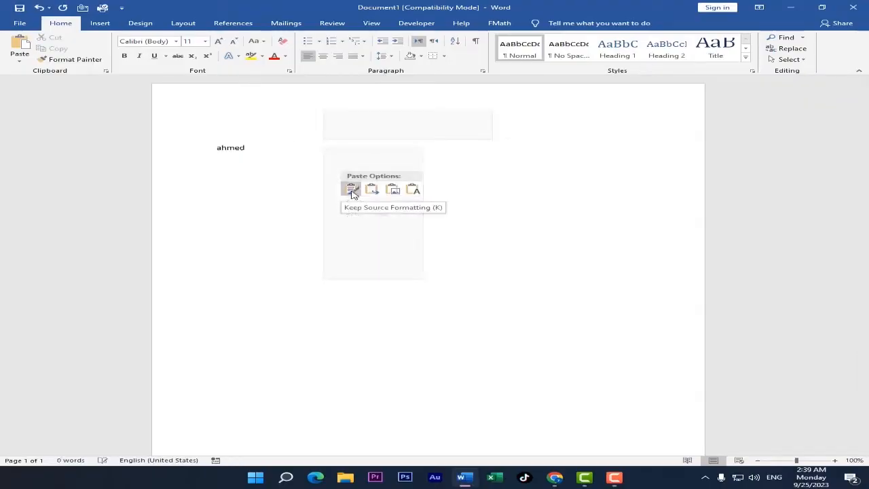
Step: Delete the pasted first name so that the page is empty
{"action": "double_click", "coordinate": [230, 148]}
{"action": "right_click", "coordinate": [230, 148]}
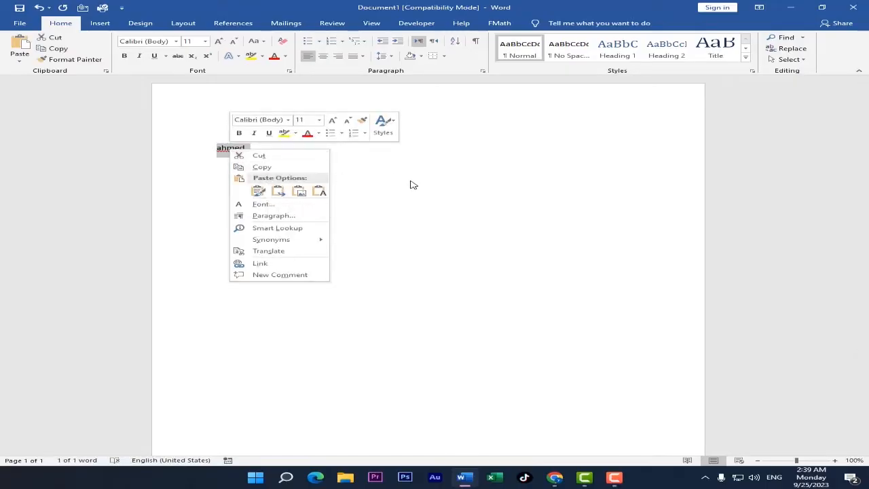
{"action": "key", "text": "Escape"}
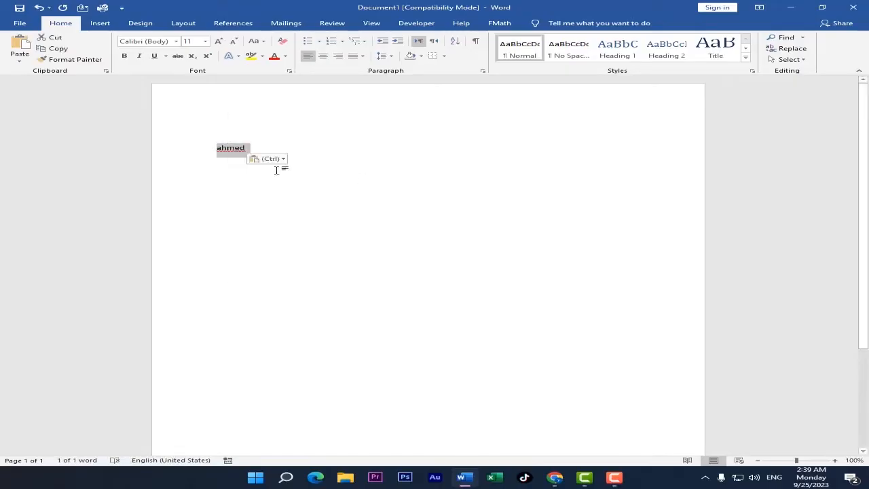
{"action": "left_click", "coordinate": [74, 59]}
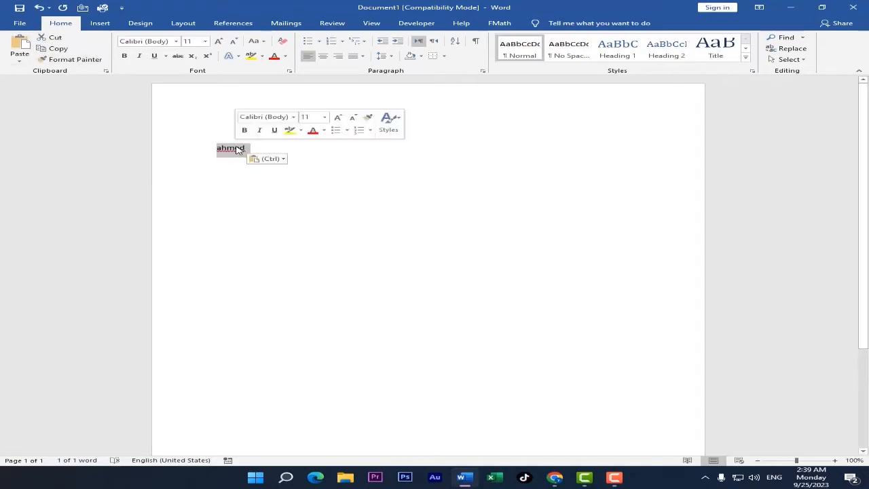
{"action": "key", "text": "Delete"}
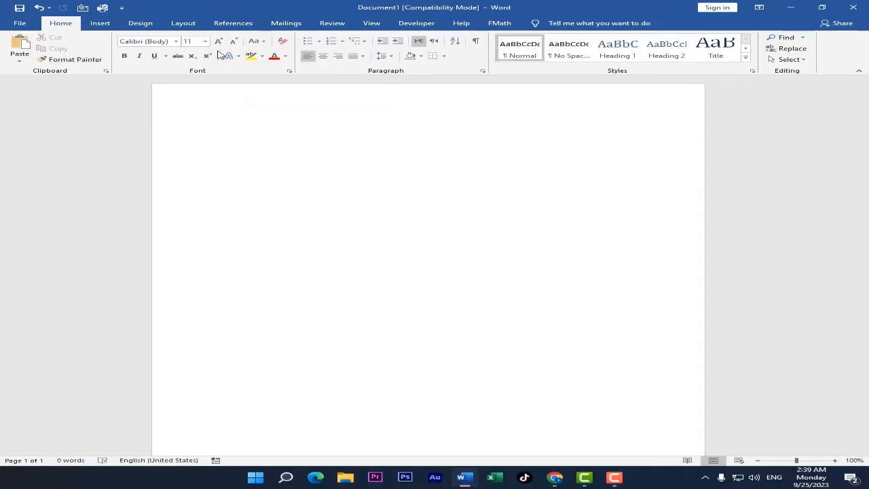
Step: Change the input language to Arabic and enter the line "بسم الله الرحمن الرحيم"
{"action": "key", "text": "alt+shift"}
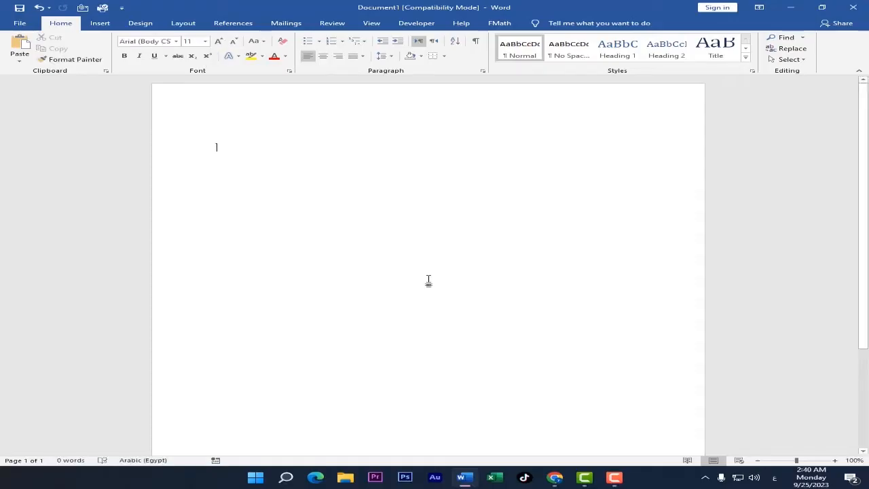
{"action": "type", "text": "بسم الل"}
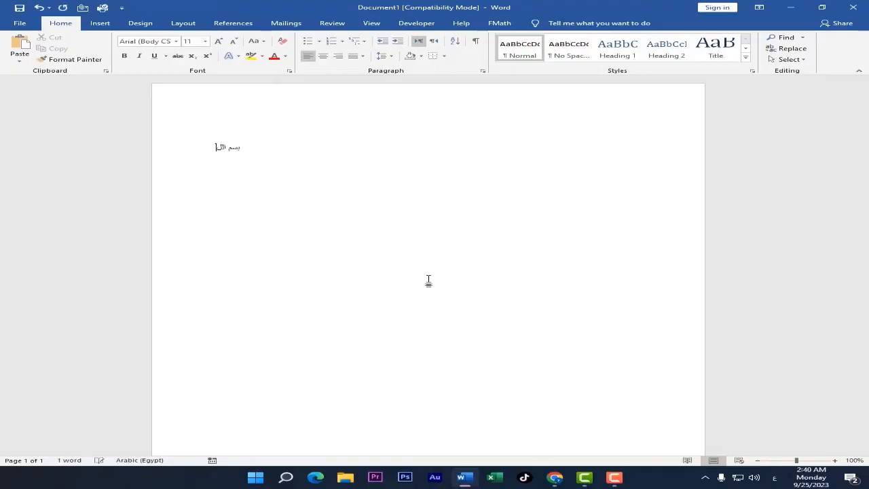
{"action": "type", "text": "ه الرحم"}
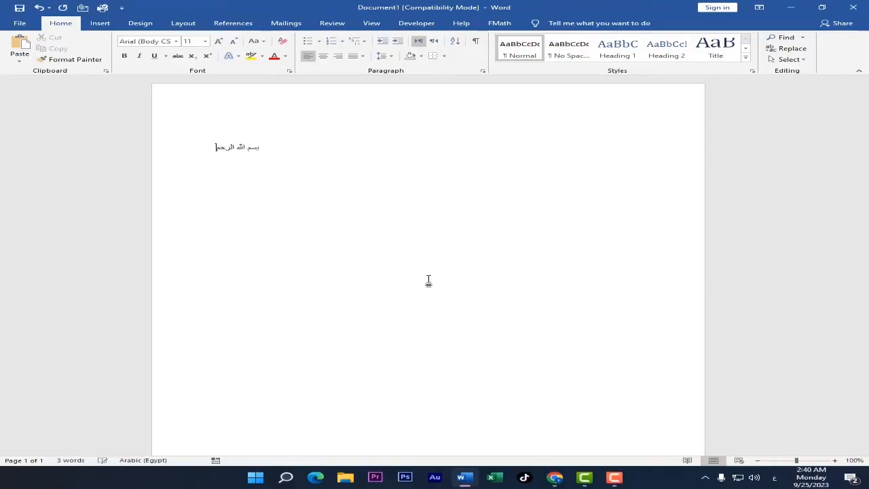
{"action": "type", "text": "ن الرحيم"}
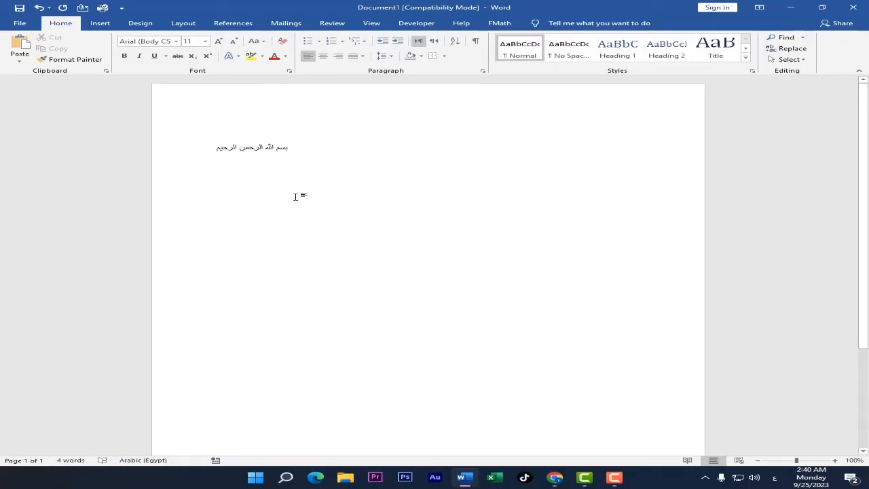
Step: Try centre, right and left alignment on the whole Arabic line, and leave it centred
{"action": "double_click", "coordinate": [255, 149]}
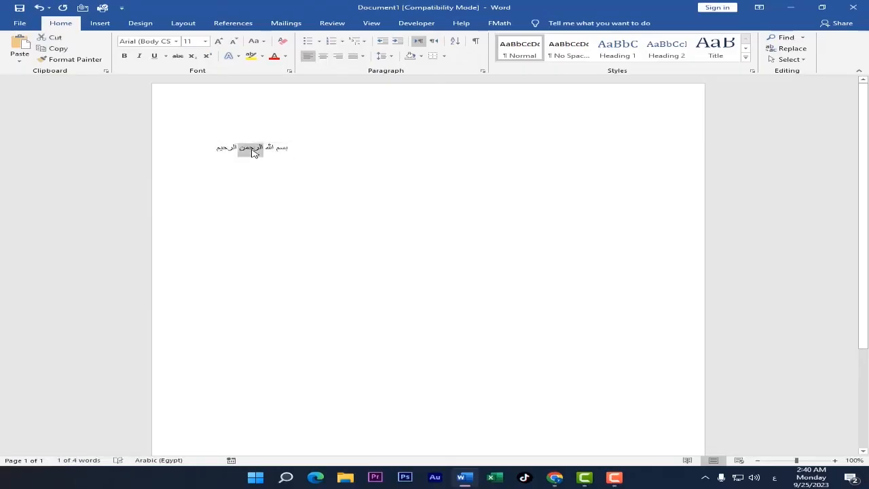
{"action": "triple_click", "coordinate": [253, 152]}
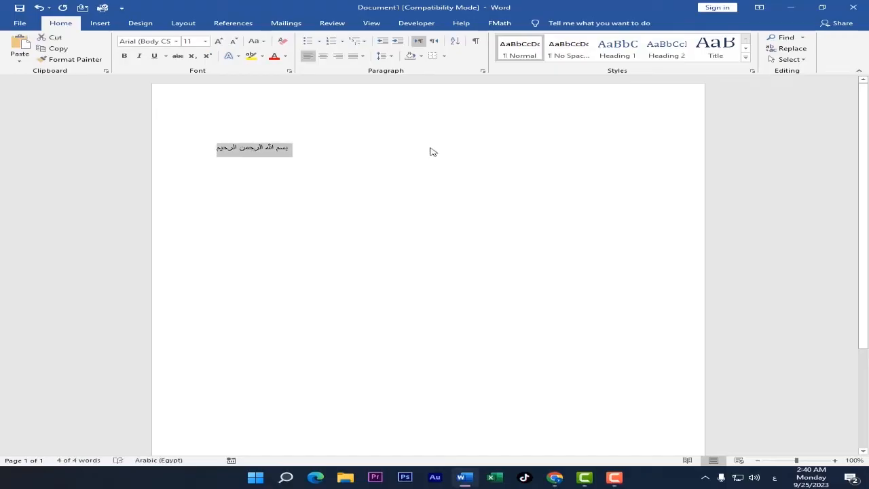
{"action": "left_click", "coordinate": [323, 61]}
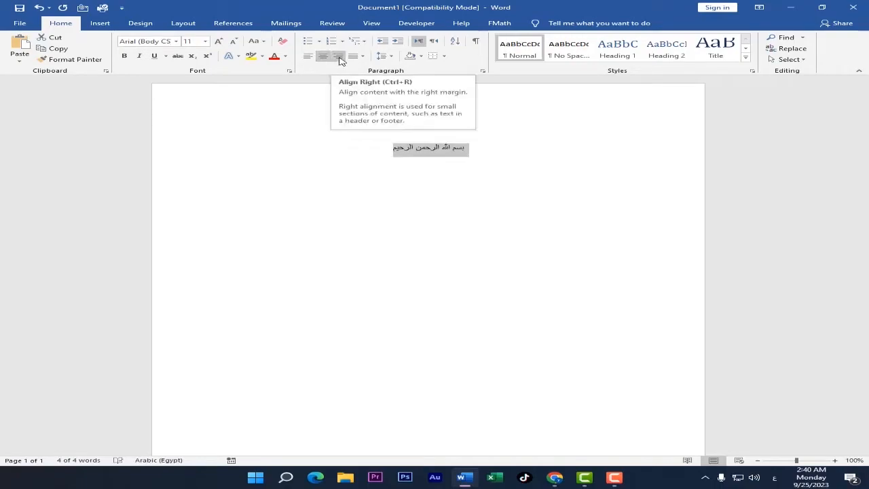
{"action": "left_click", "coordinate": [340, 60]}
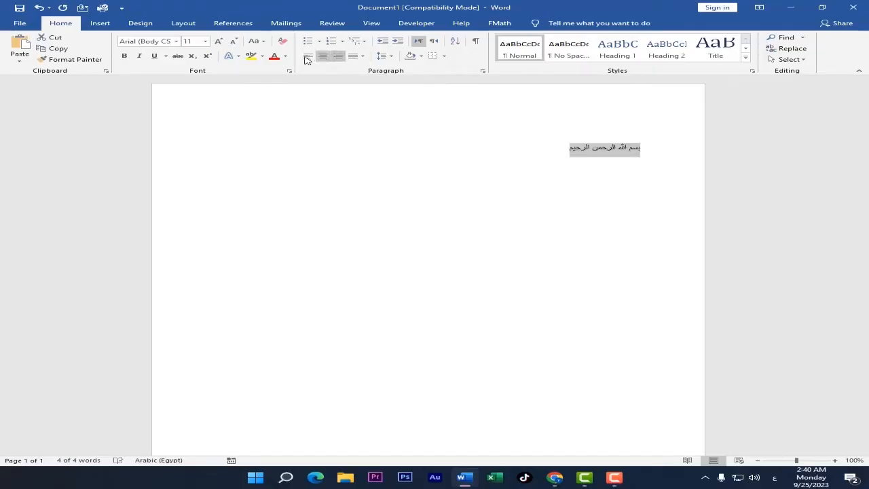
{"action": "left_click", "coordinate": [307, 57]}
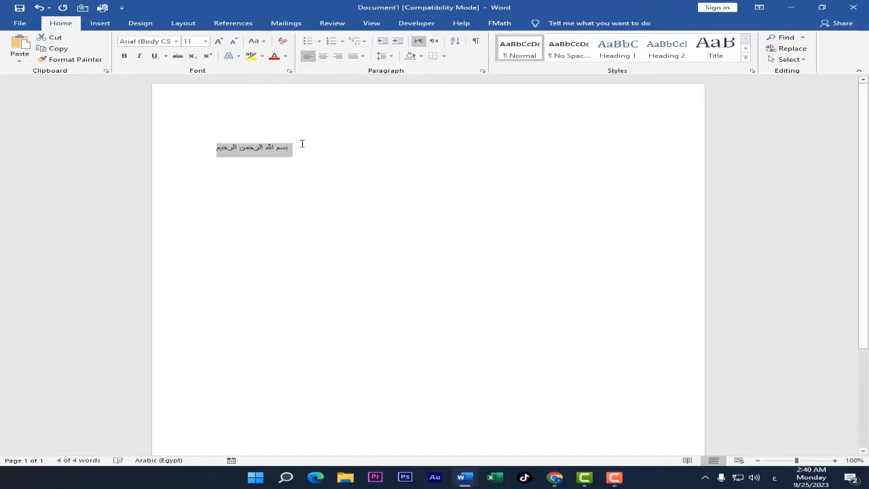
{"action": "left_click", "coordinate": [323, 57]}
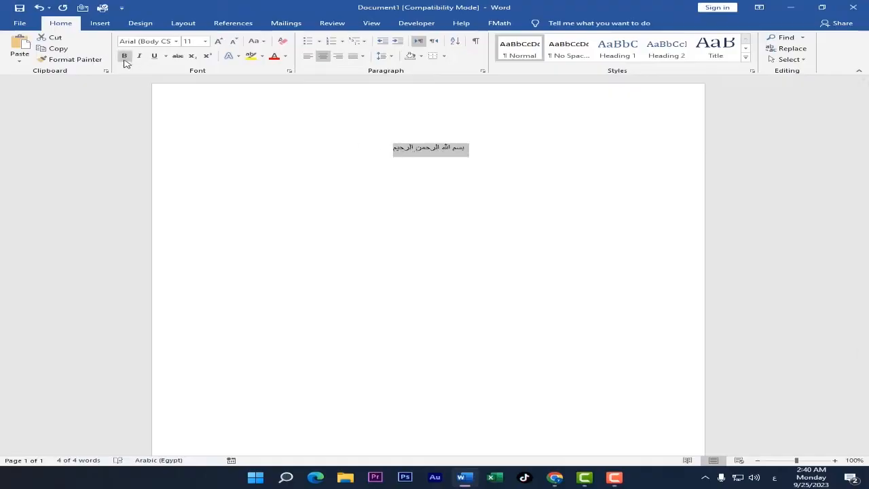
Step: Make the centred Arabic line bold and adjust its font size up and down, ending at 22
{"action": "left_click", "coordinate": [124, 57]}
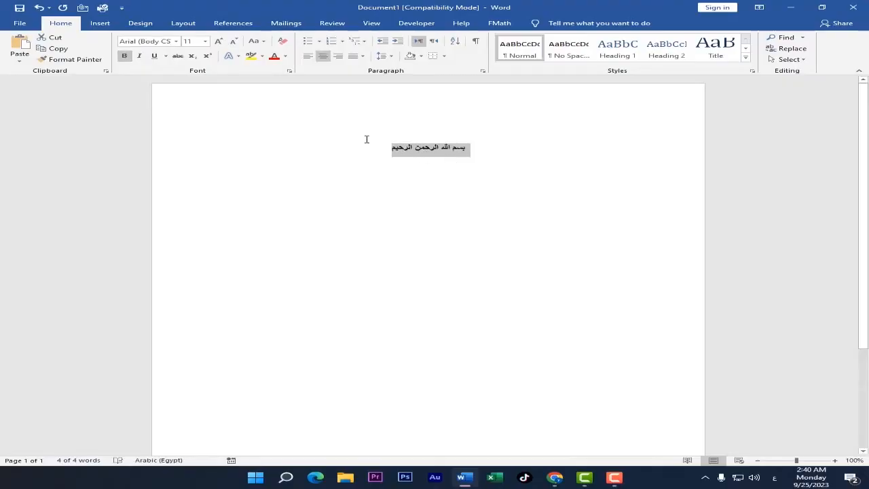
{"action": "left_click", "coordinate": [207, 42]}
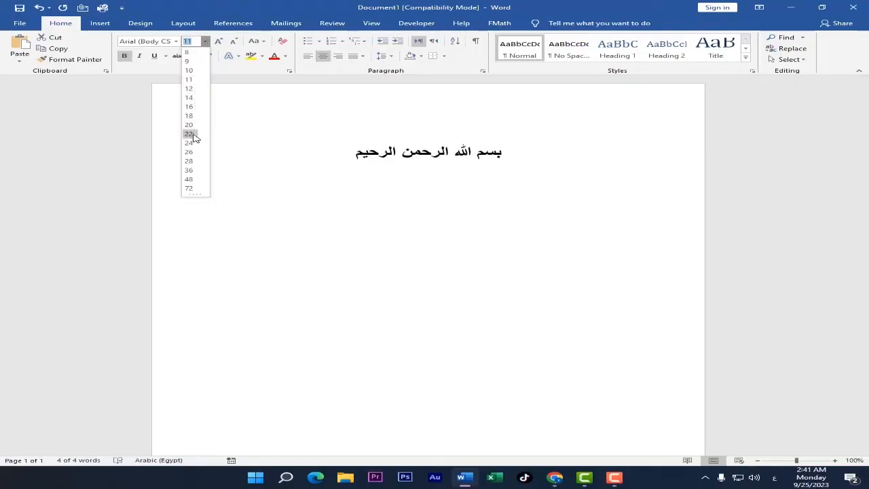
{"action": "left_click", "coordinate": [219, 43]}
{"action": "left_click", "coordinate": [219, 43]}
{"action": "left_click", "coordinate": [218, 43]}
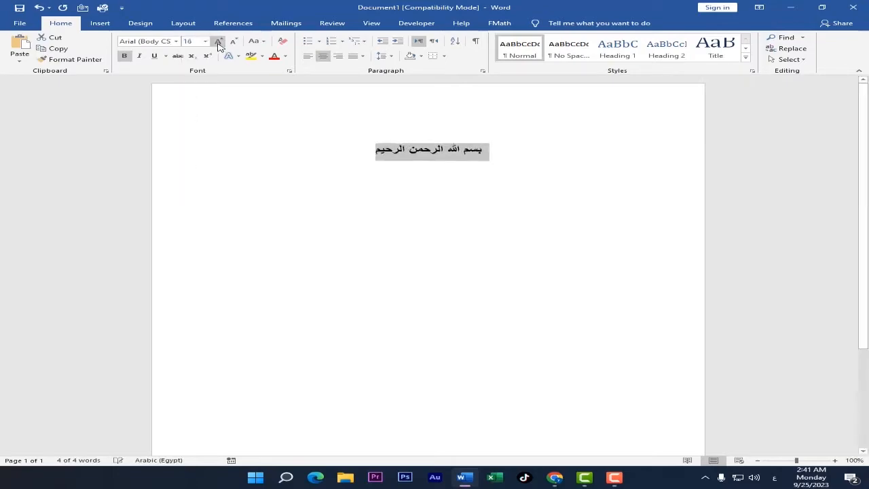
{"action": "left_click", "coordinate": [220, 42]}
{"action": "left_click", "coordinate": [220, 42]}
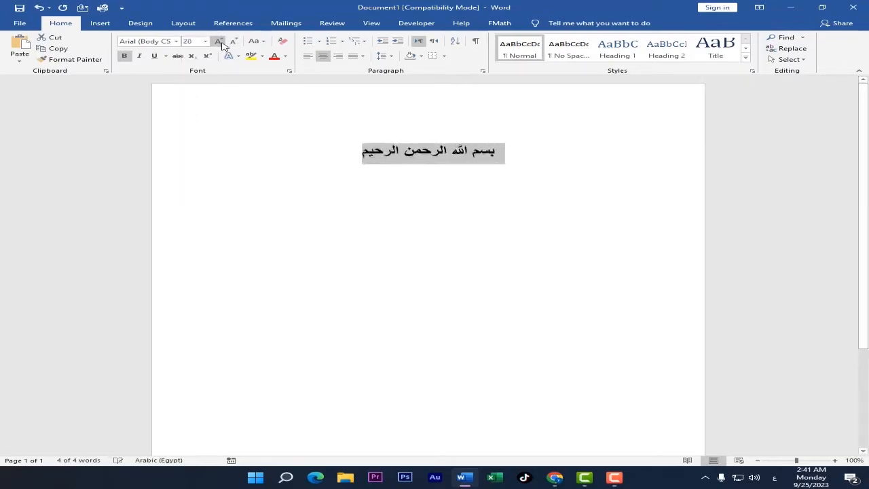
{"action": "left_click", "coordinate": [218, 43]}
{"action": "left_click", "coordinate": [218, 43]}
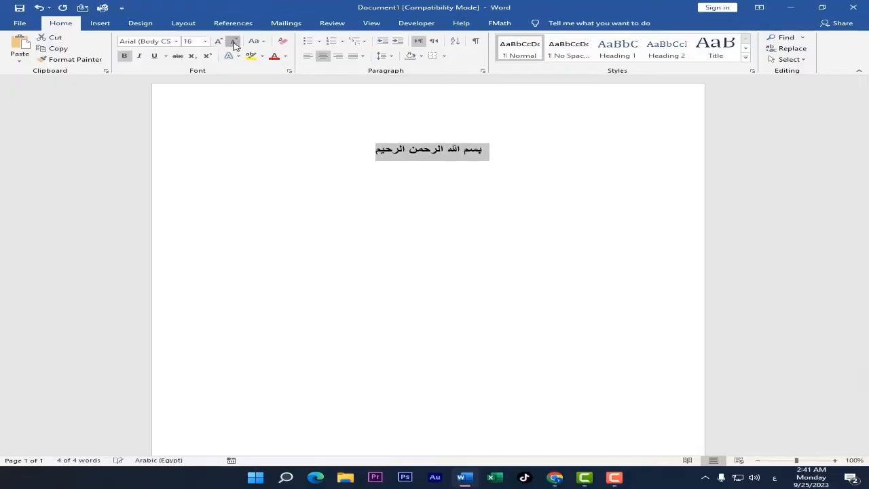
{"action": "left_click", "coordinate": [218, 42]}
{"action": "left_click", "coordinate": [218, 43]}
{"action": "left_click", "coordinate": [218, 43]}
{"action": "left_click", "coordinate": [218, 43]}
{"action": "left_click", "coordinate": [218, 43]}
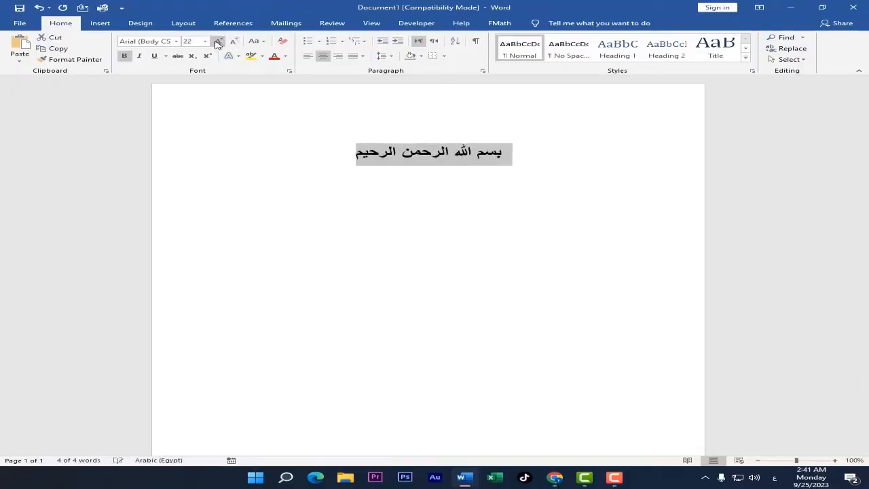
Step: Make the whole Arabic line italic and underline it with a single line, checking the other underline styles
{"action": "left_click", "coordinate": [459, 157]}
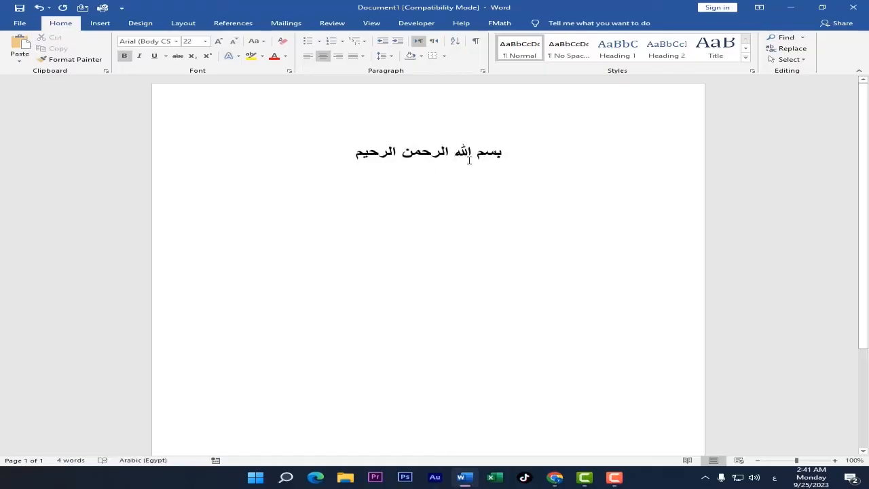
{"action": "triple_click", "coordinate": [410, 154]}
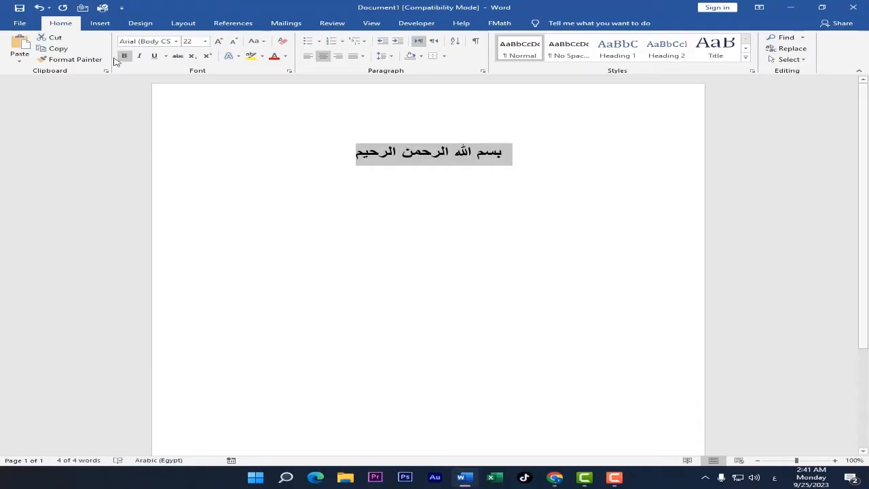
{"action": "left_click", "coordinate": [139, 56]}
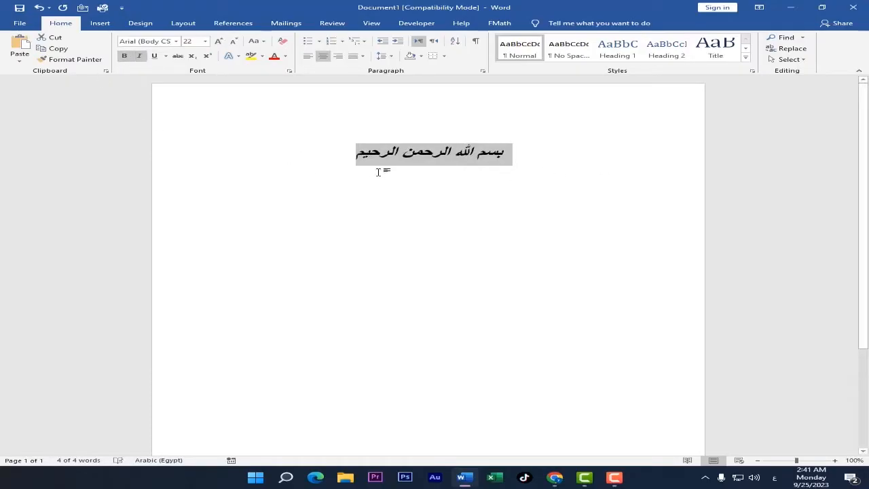
{"action": "left_click", "coordinate": [154, 57]}
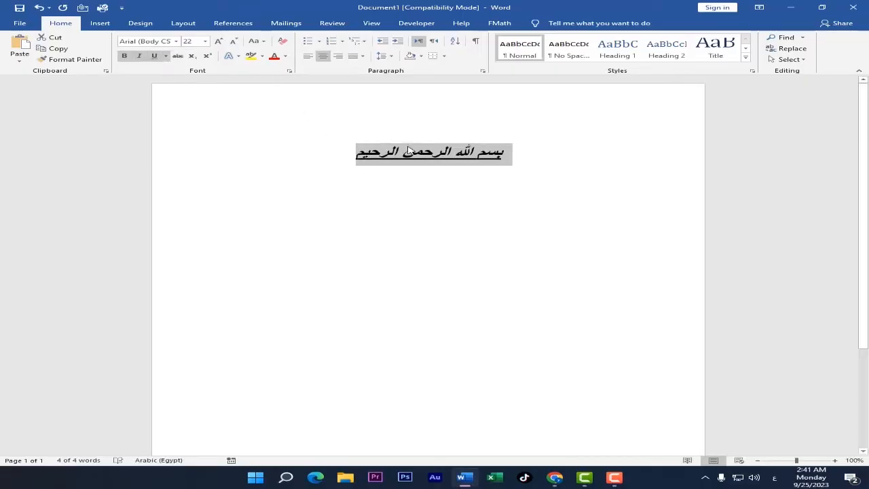
{"action": "left_click", "coordinate": [166, 57]}
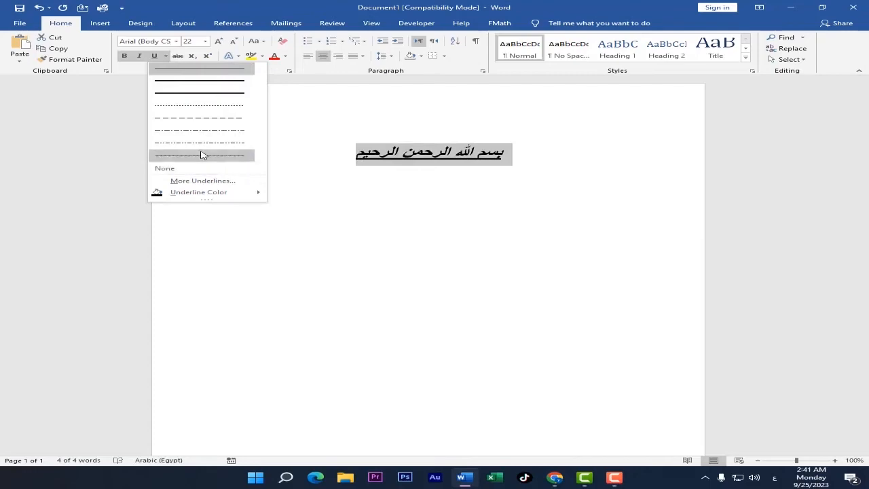
{"action": "left_click", "coordinate": [386, 202]}
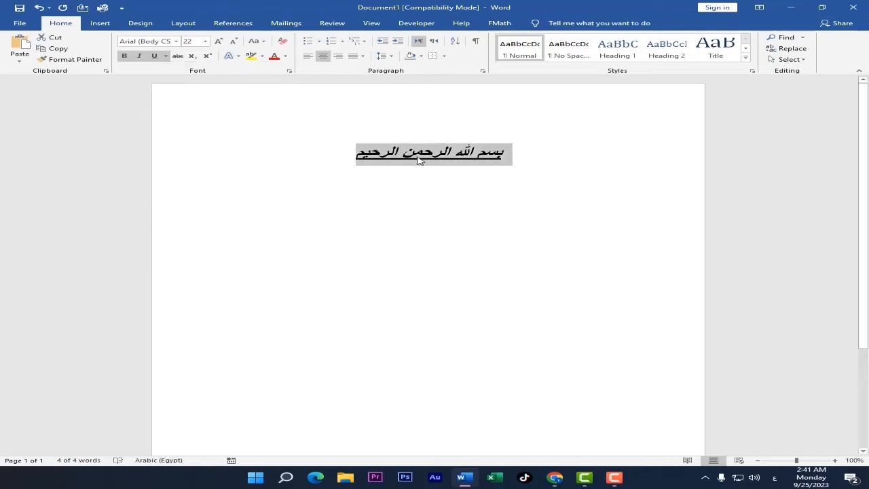
Step: Browse the available fonts for the whole Arabic line without changing its font
{"action": "left_click", "coordinate": [450, 177]}
{"action": "triple_click", "coordinate": [402, 158]}
{"action": "left_click", "coordinate": [178, 42]}
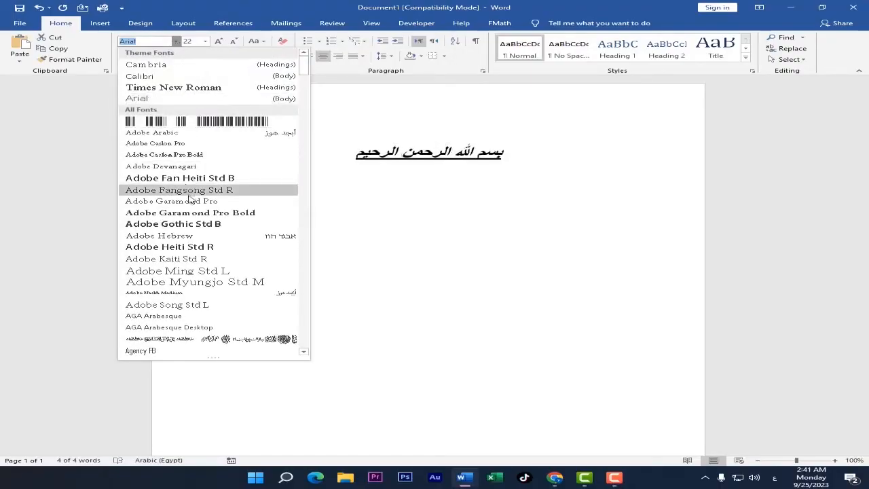
{"action": "scroll", "coordinate": [202, 215], "scroll_direction": "down", "scroll_amount": 5}
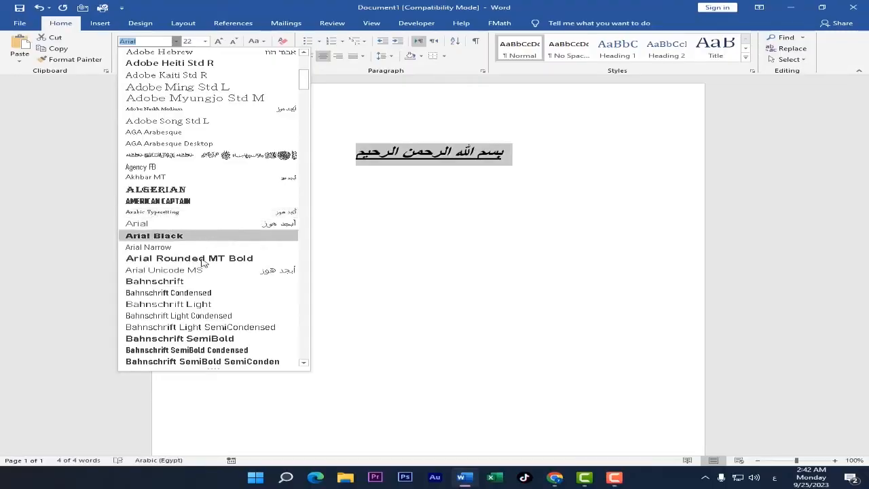
{"action": "scroll", "coordinate": [204, 235], "scroll_direction": "down", "scroll_amount": 2}
{"action": "scroll", "coordinate": [211, 319], "scroll_direction": "down", "scroll_amount": 10}
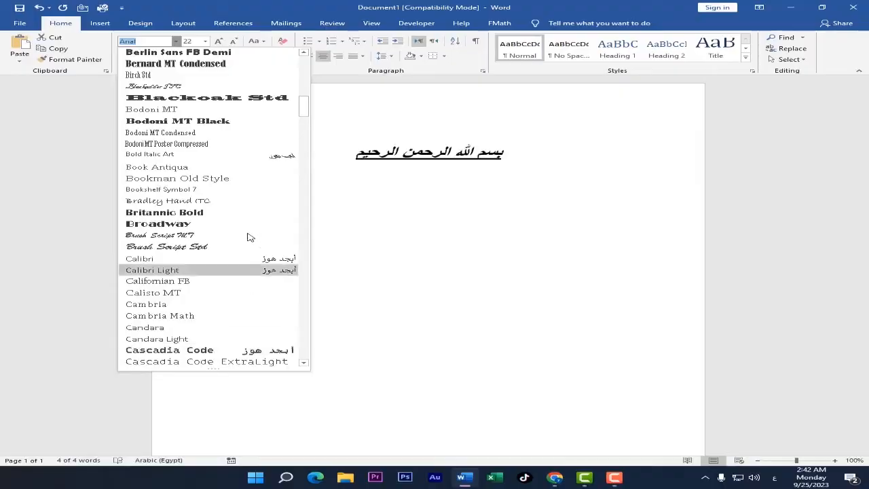
{"action": "left_click", "coordinate": [207, 102]}
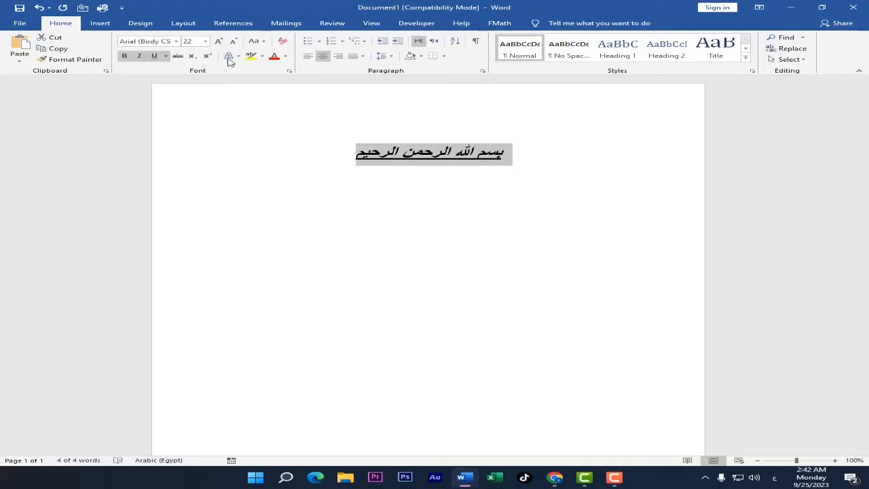
Step: Colour the whole Arabic line dark red and highlight it in yellow
{"action": "left_click", "coordinate": [286, 57]}
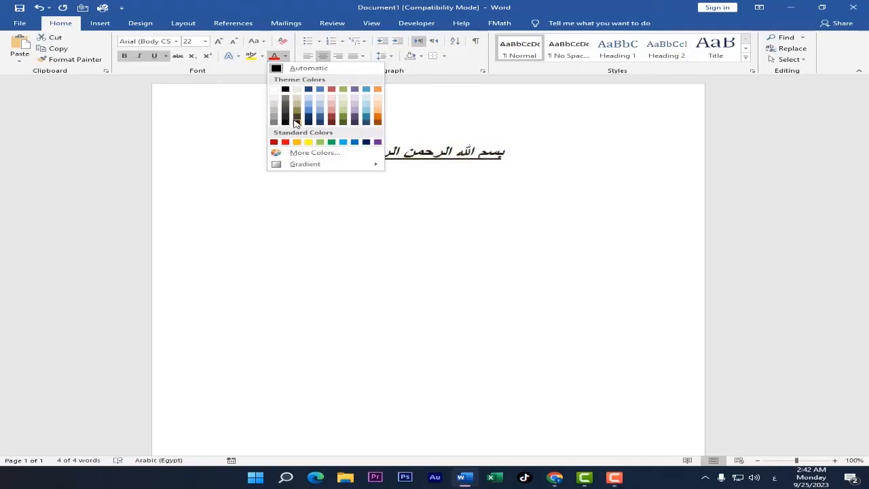
{"action": "left_click", "coordinate": [274, 142]}
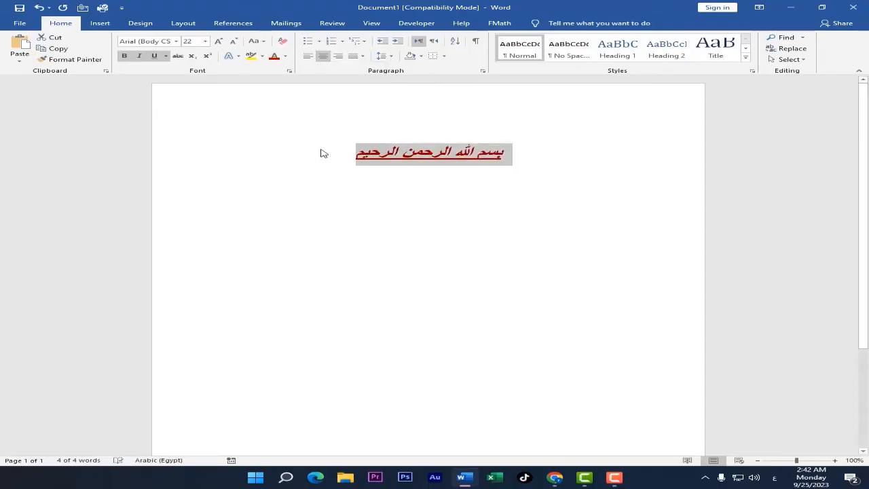
{"action": "left_click", "coordinate": [262, 56]}
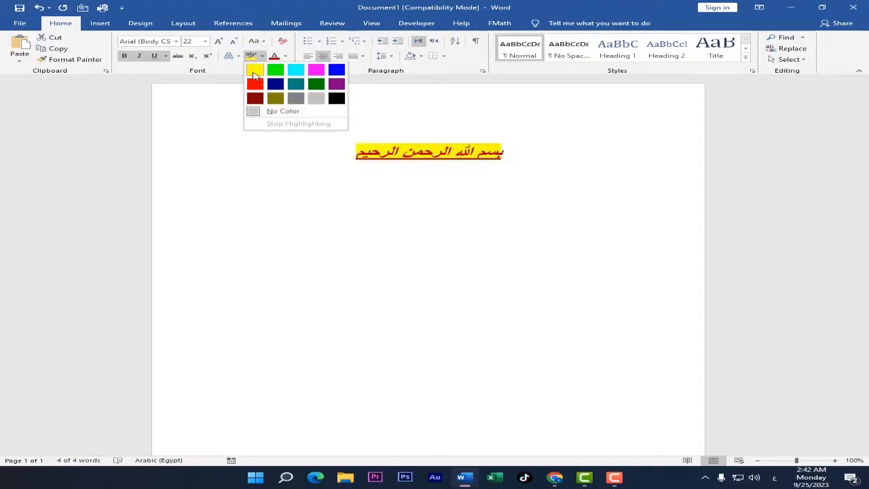
{"action": "left_click", "coordinate": [254, 74]}
{"action": "left_click", "coordinate": [514, 252]}
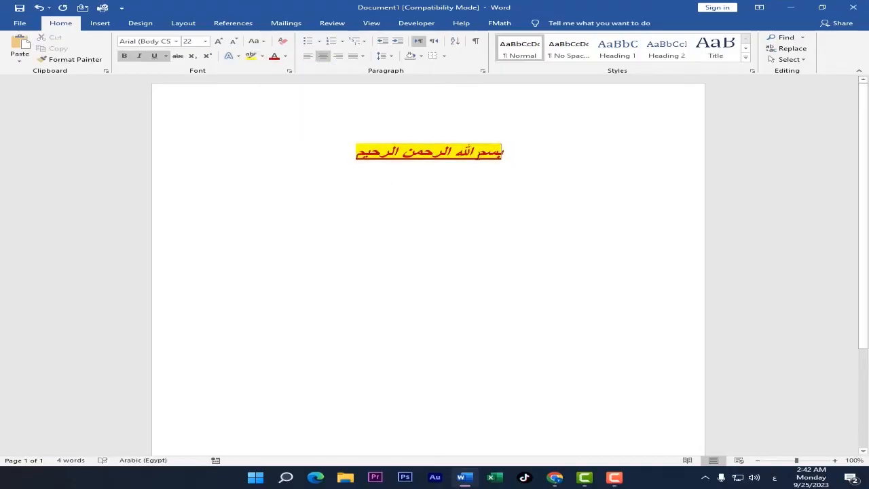
Step: Apply the solid blue preset text effect from the first row of effects to the whole Arabic line
{"action": "triple_click", "coordinate": [414, 153]}
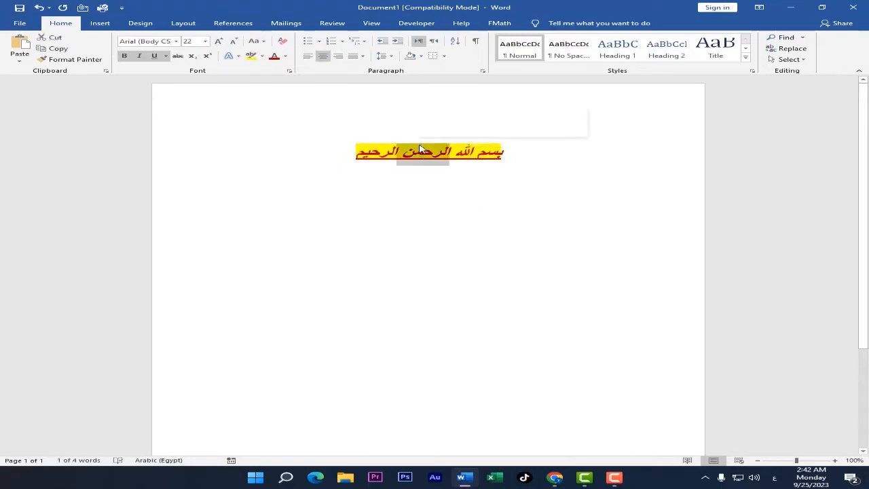
{"action": "left_click", "coordinate": [261, 55]}
{"action": "left_click", "coordinate": [261, 56]}
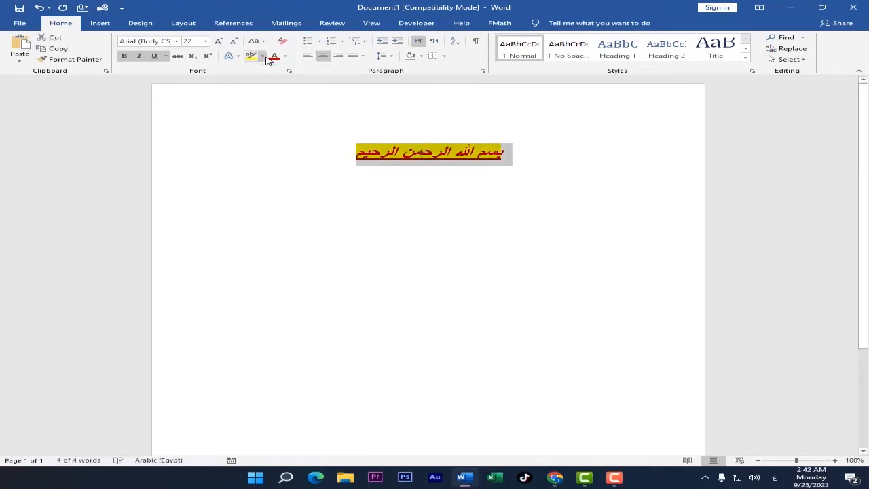
{"action": "left_click", "coordinate": [238, 56]}
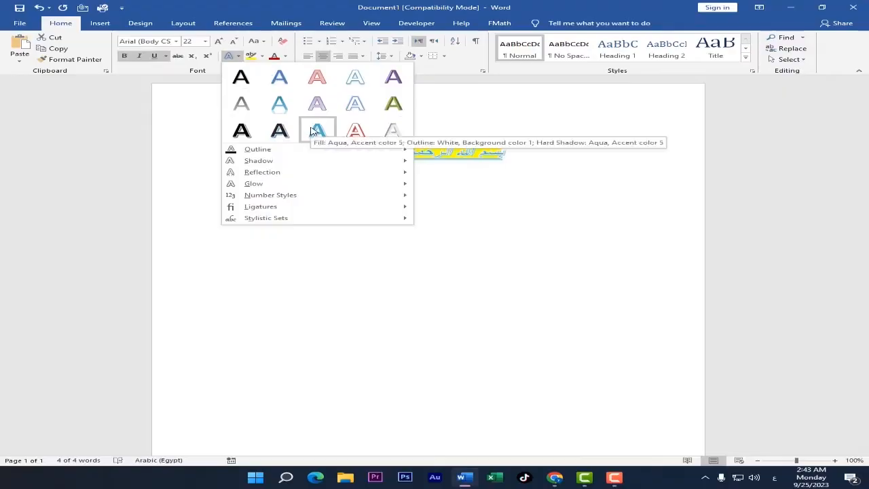
{"action": "left_click", "coordinate": [236, 58]}
{"action": "left_click", "coordinate": [239, 57]}
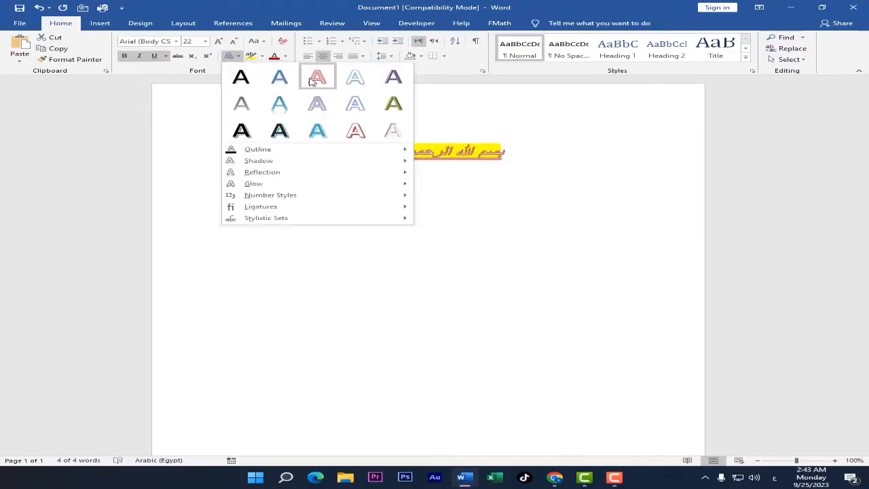
{"action": "left_click", "coordinate": [279, 78]}
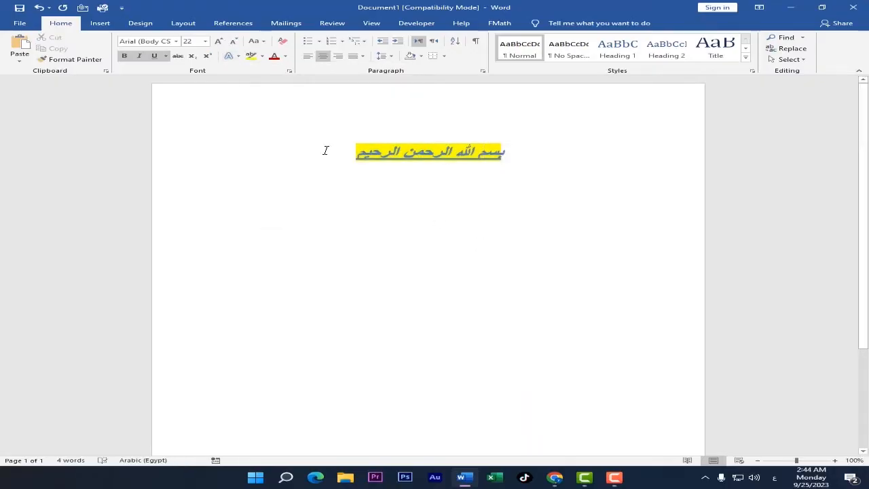
Step: Try the whole Arabic line as subscript and as superscript
{"action": "triple_click", "coordinate": [452, 154]}
{"action": "left_click", "coordinate": [192, 57]}
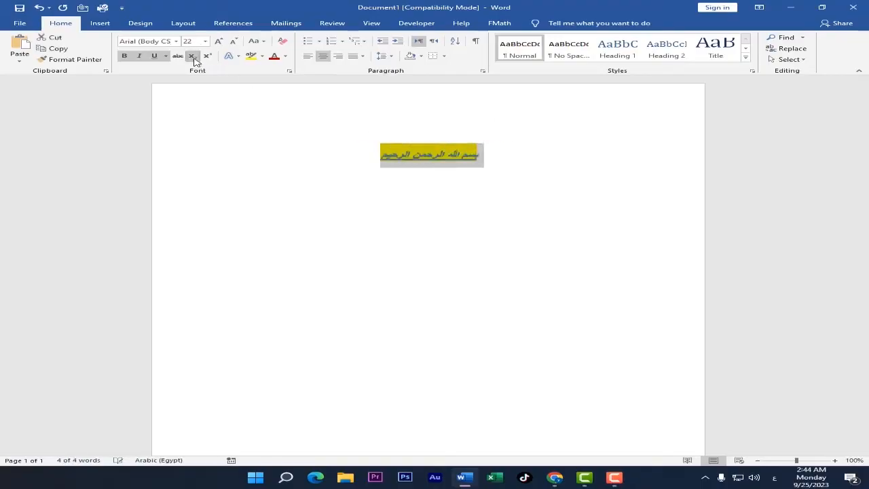
{"action": "left_click", "coordinate": [520, 209]}
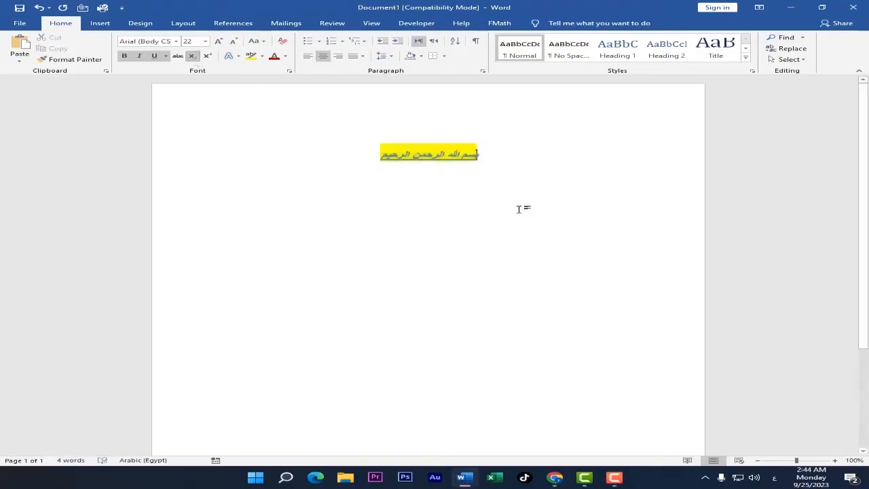
{"action": "triple_click", "coordinate": [435, 157]}
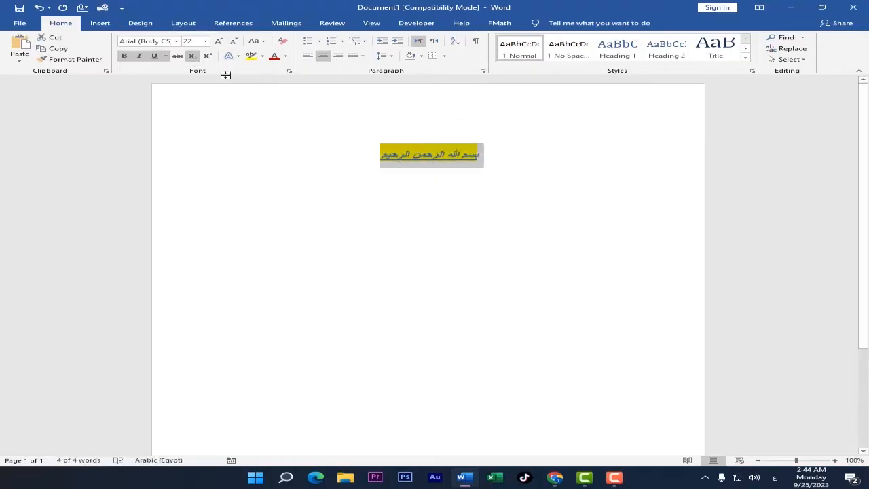
{"action": "left_click", "coordinate": [208, 57]}
{"action": "left_click", "coordinate": [360, 158]}
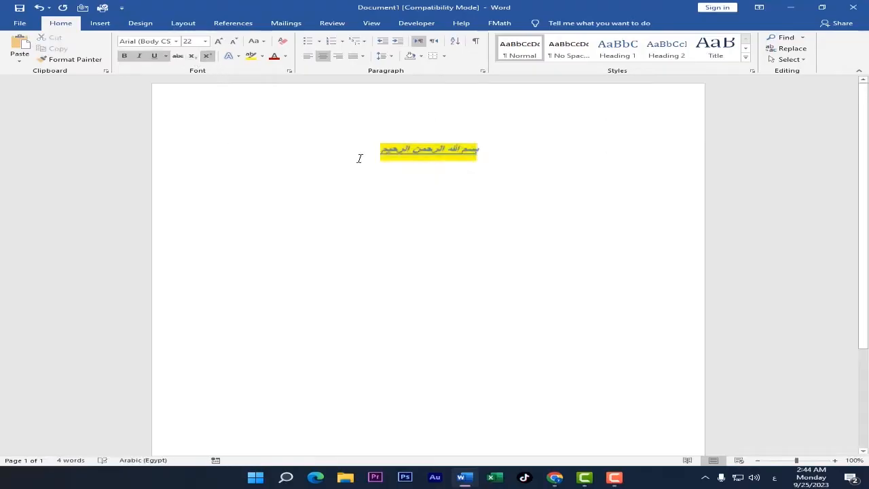
Step: Strike through the whole Arabic line and clear its text formatting, keeping only the font size and yellow highlight
{"action": "double_click", "coordinate": [439, 151]}
{"action": "triple_click", "coordinate": [456, 155]}
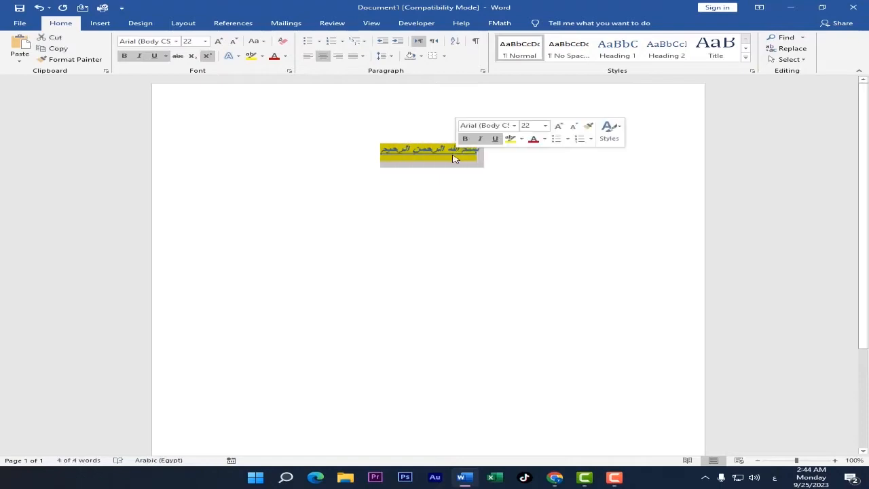
{"action": "left_click", "coordinate": [180, 60]}
{"action": "left_click", "coordinate": [309, 131]}
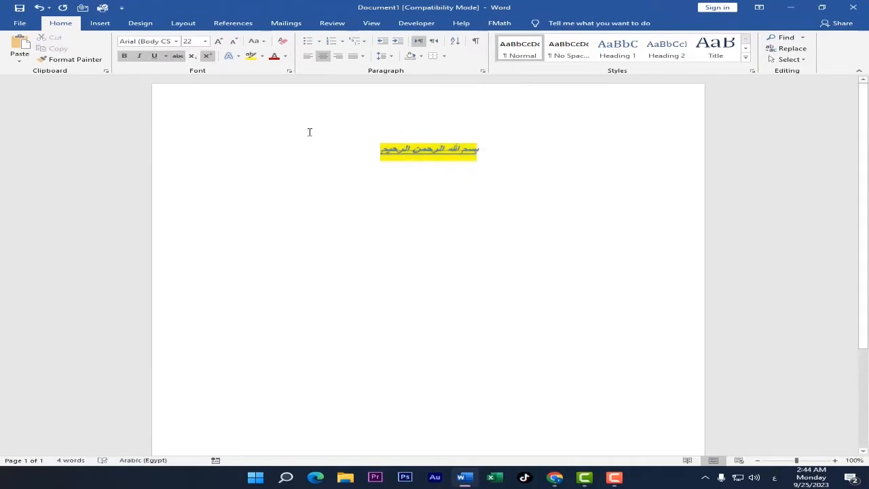
{"action": "triple_click", "coordinate": [428, 153]}
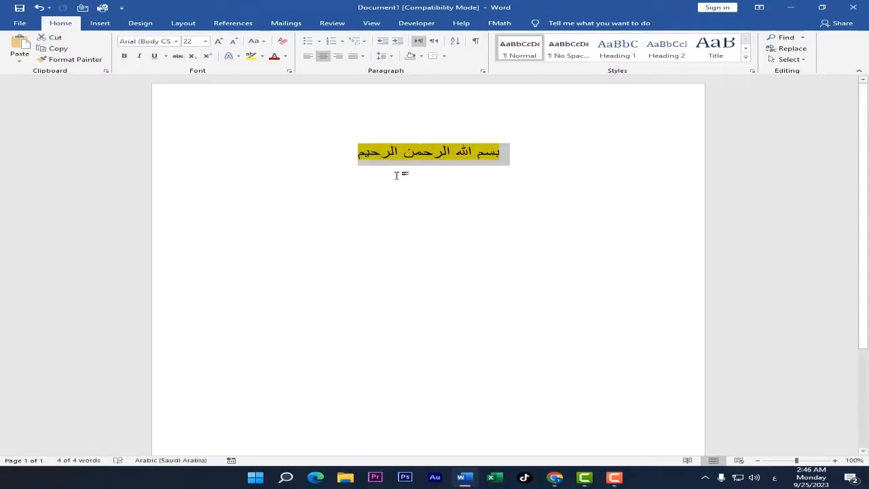
{"action": "left_click", "coordinate": [397, 175]}
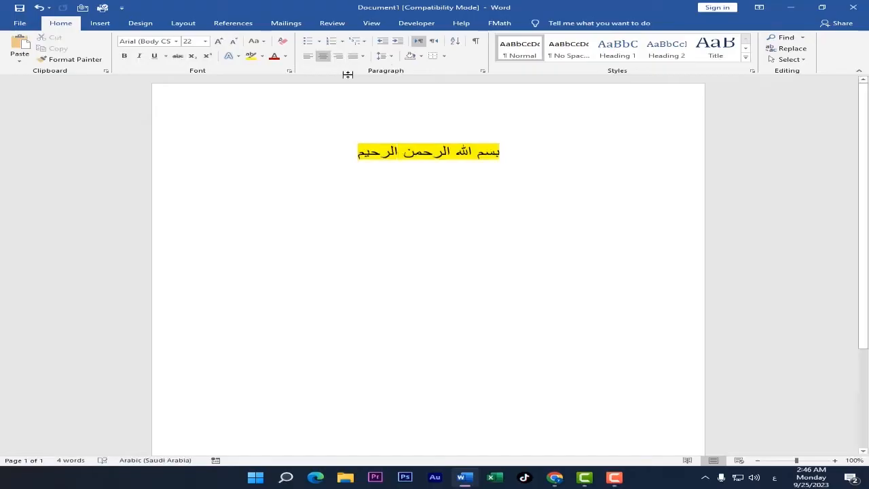
Step: Apply the solid round bullet to the Arabic line and start a new bulleted item below it
{"action": "triple_click", "coordinate": [421, 155]}
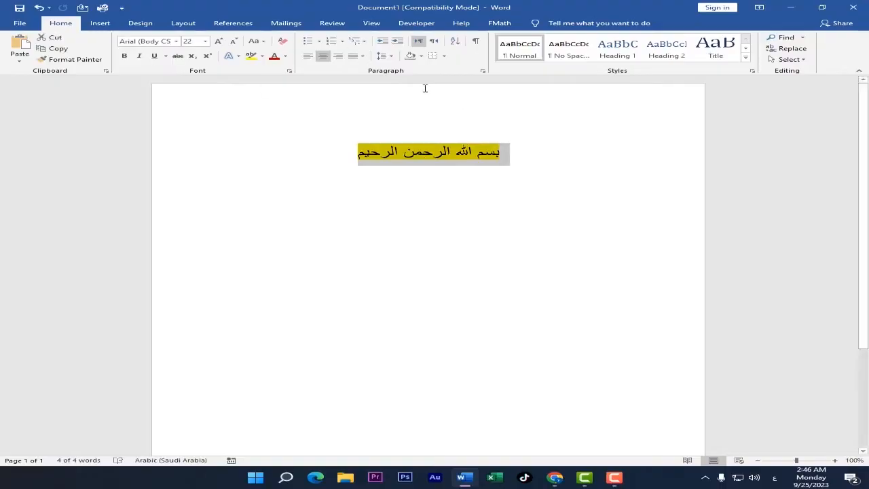
{"action": "left_click", "coordinate": [320, 42]}
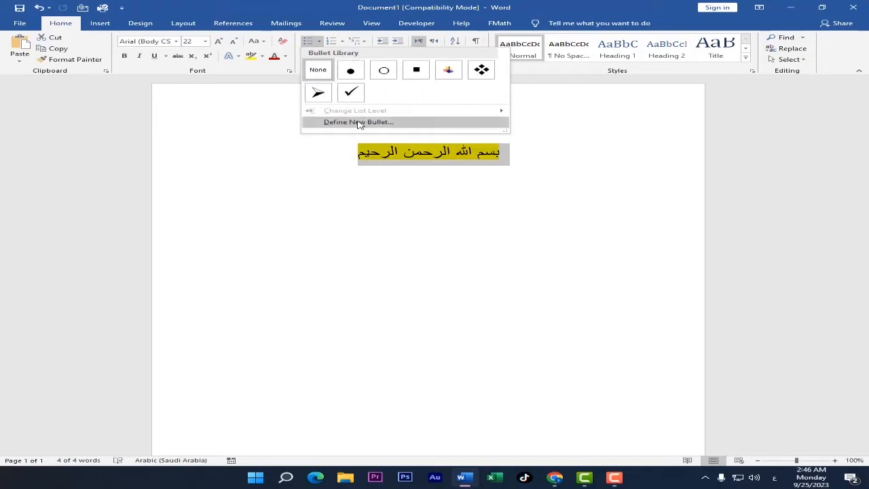
{"action": "left_click", "coordinate": [351, 73]}
{"action": "left_click", "coordinate": [433, 216]}
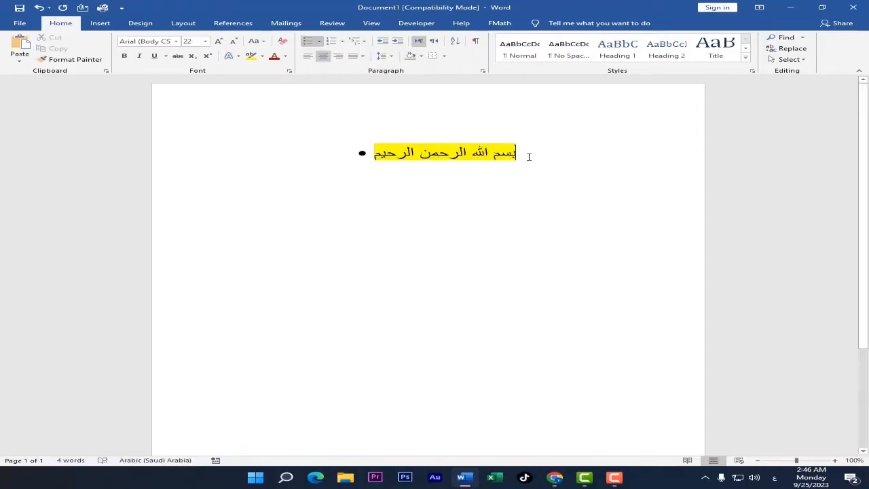
{"action": "key", "text": "Return"}
{"action": "type", "text": "بيلبيلبيل"}
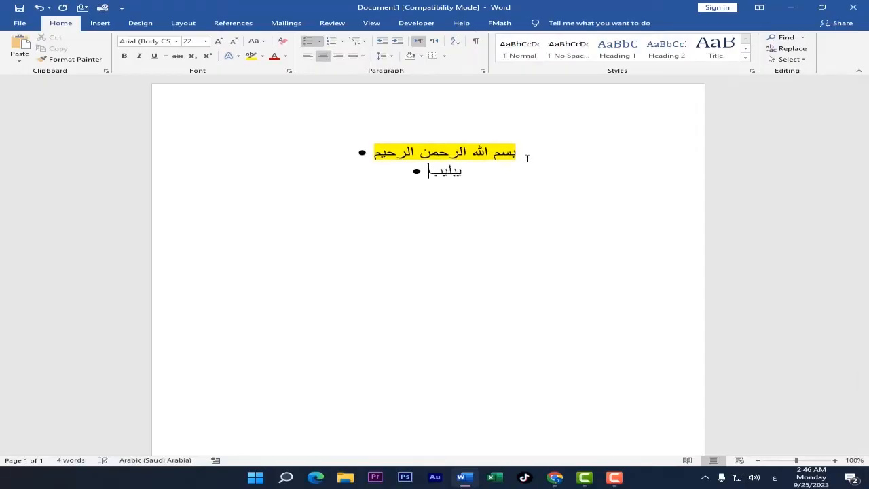
{"action": "key", "text": "BackSpace"}
{"action": "key", "text": "BackSpace"}
{"action": "key", "text": "BackSpace"}
{"action": "key", "text": "BackSpace"}
{"action": "key", "text": "BackSpace"}
{"action": "key", "text": "BackSpace"}
{"action": "key", "text": "BackSpace"}
{"action": "key", "text": "BackSpace"}
{"action": "key", "text": "BackSpace"}
{"action": "type", "text": "شا"}
{"action": "key", "text": "BackSpace"}
{"action": "key", "text": "BackSpace"}
Step: Enter two short sample first names as separate bulleted items below the Arabic line, followed by an empty item
{"action": "type", "text": "احمد"}
{"action": "key", "text": "alt+shift"}
{"action": "type", "text": "محمد"}
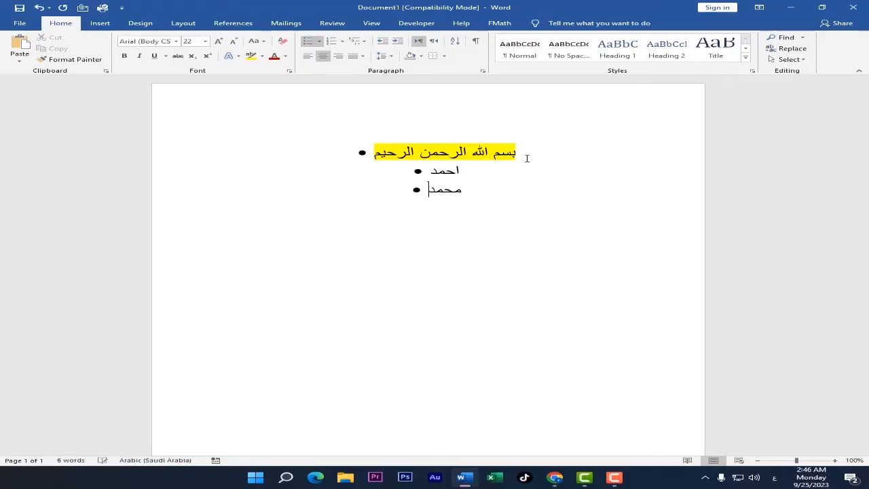
{"action": "key", "text": "Return"}
{"action": "key", "text": "alt+shift"}
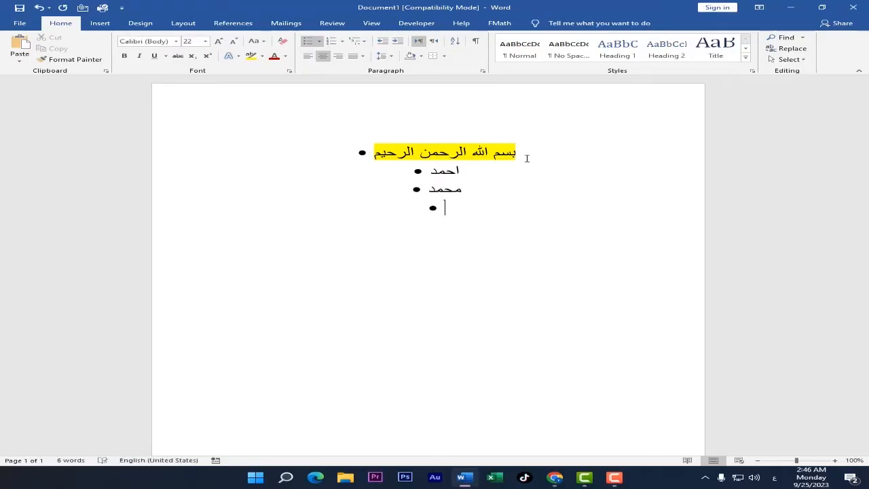
Step: Delete the bulleted sample items below the Arabic line, leaving only an empty unbulleted line there
{"action": "key", "text": "BackSpace"}
{"action": "key", "text": "BackSpace"}
{"action": "key", "text": "BackSpace"}
{"action": "key", "text": "BackSpace"}
{"action": "key", "text": "BackSpace"}
{"action": "key", "text": "BackSpace"}
{"action": "key", "text": "BackSpace"}
{"action": "key", "text": "BackSpace"}
{"action": "key", "text": "BackSpace"}
{"action": "key", "text": "BackSpace"}
{"action": "key", "text": "BackSpace"}
{"action": "key", "text": "BackSpace"}
{"action": "key", "text": "BackSpace"}
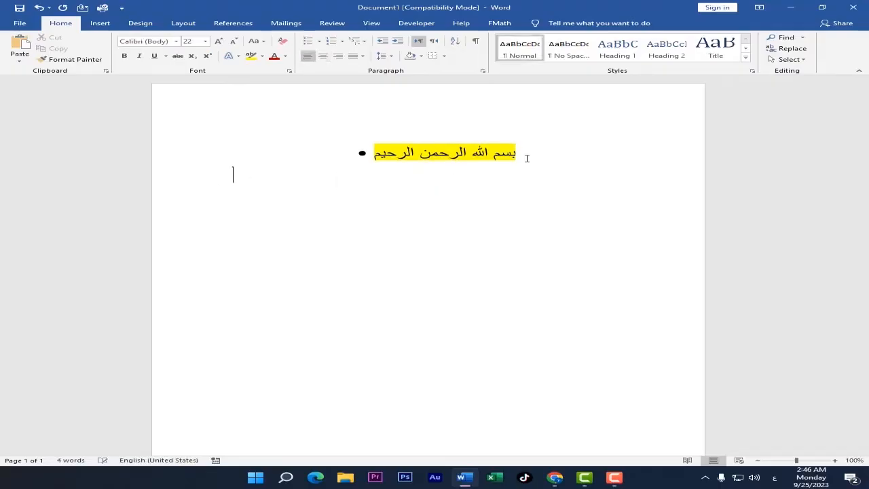
Step: Open the Define New Bullet settings for the Arabic line and try the Centered, Right and Left bullet alignments
{"action": "triple_click", "coordinate": [470, 151]}
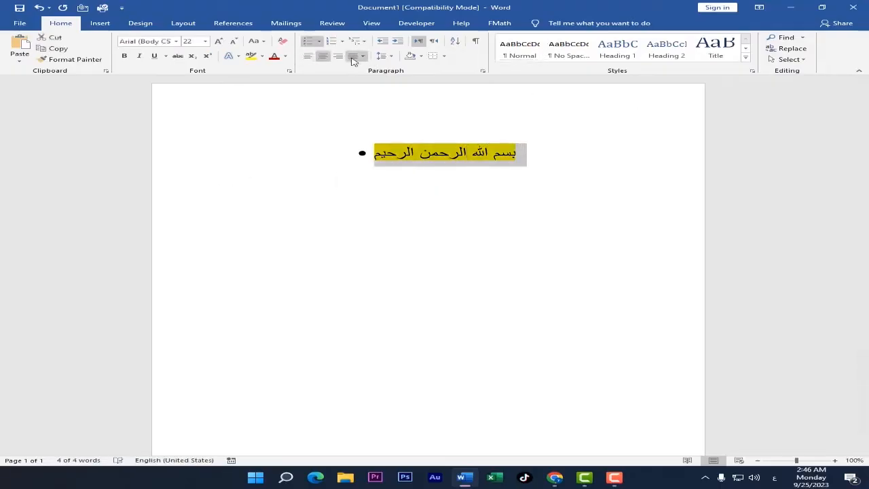
{"action": "left_click", "coordinate": [319, 41]}
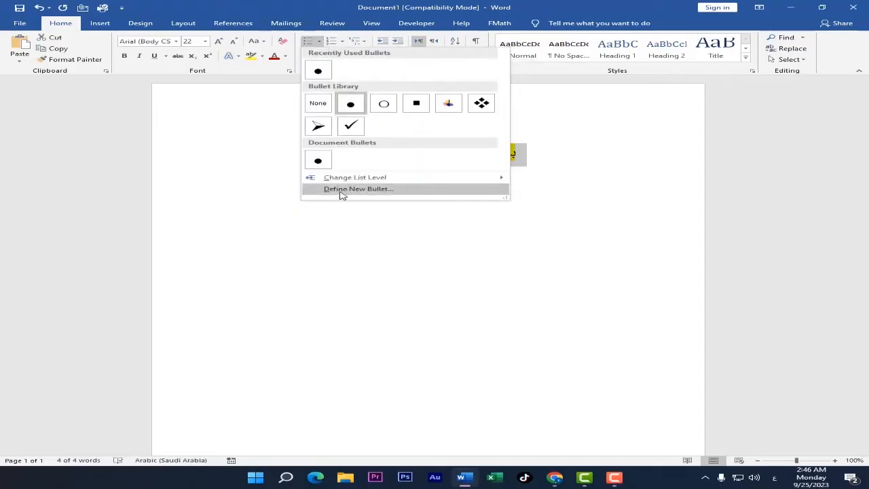
{"action": "left_click", "coordinate": [373, 190]}
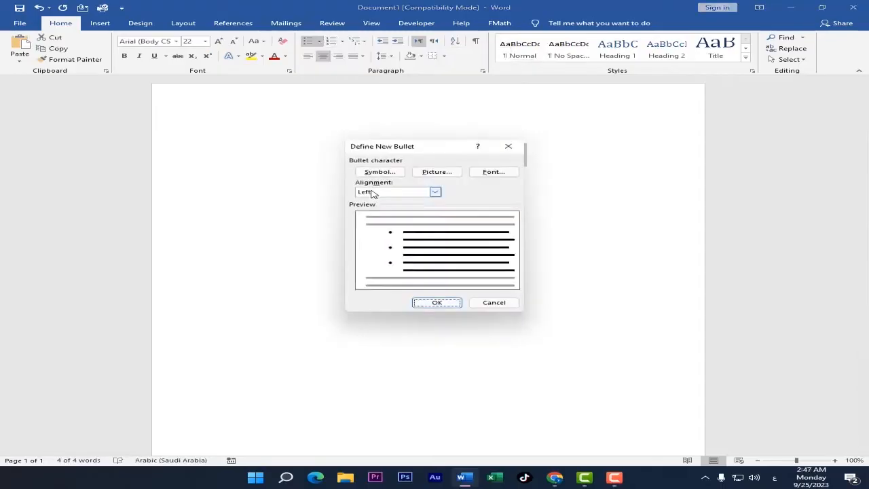
{"action": "left_click_drag", "start_coordinate": [401, 145], "coordinate": [222, 100]}
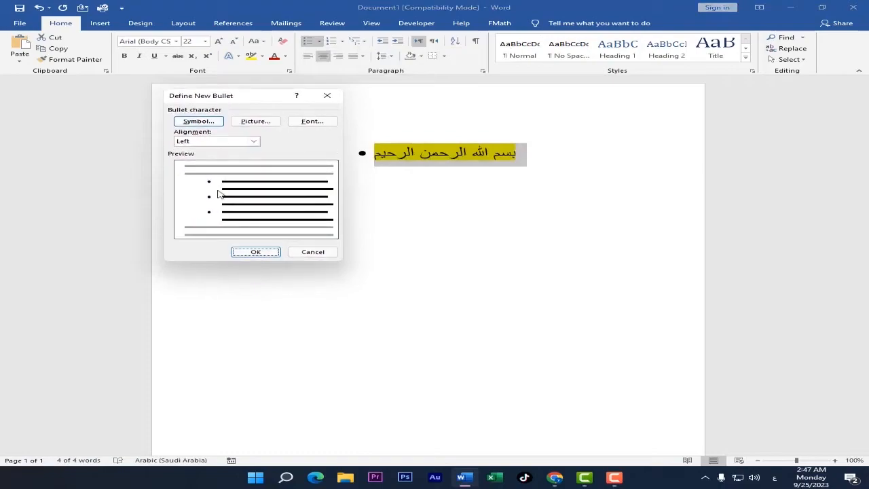
{"action": "left_click", "coordinate": [254, 141]}
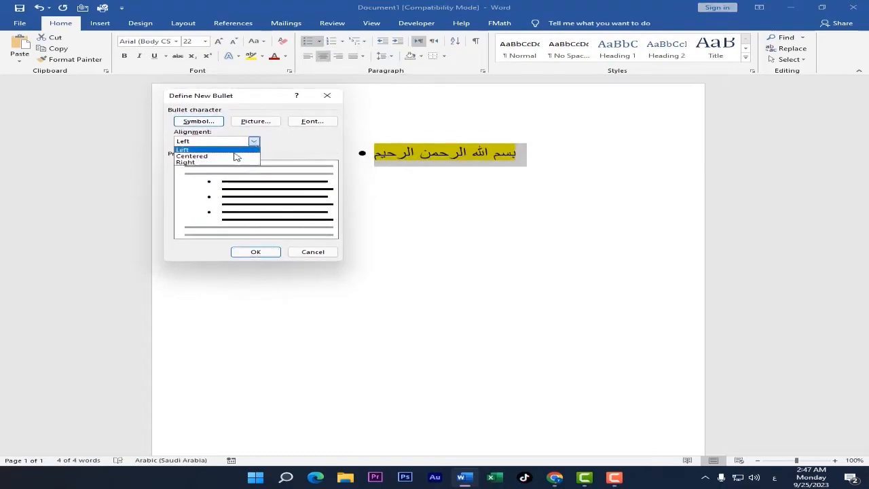
{"action": "left_click", "coordinate": [236, 157]}
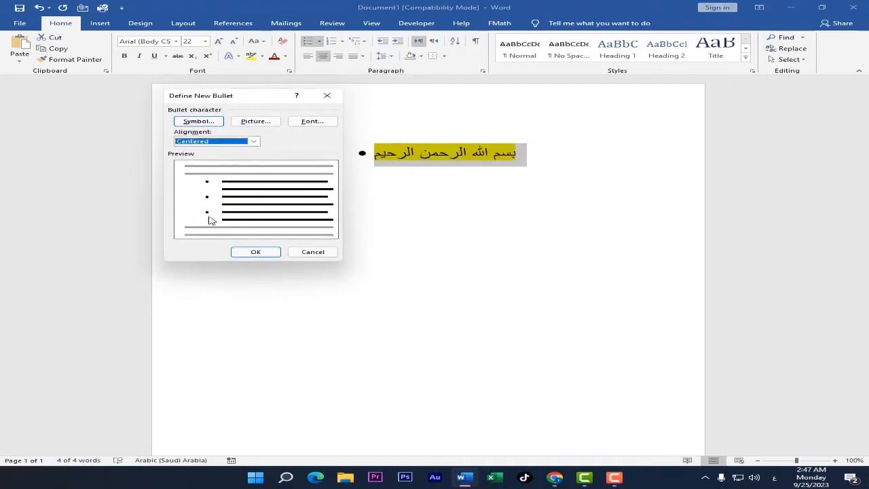
{"action": "left_click", "coordinate": [253, 142]}
{"action": "left_click", "coordinate": [226, 163]}
{"action": "left_click", "coordinate": [254, 141]}
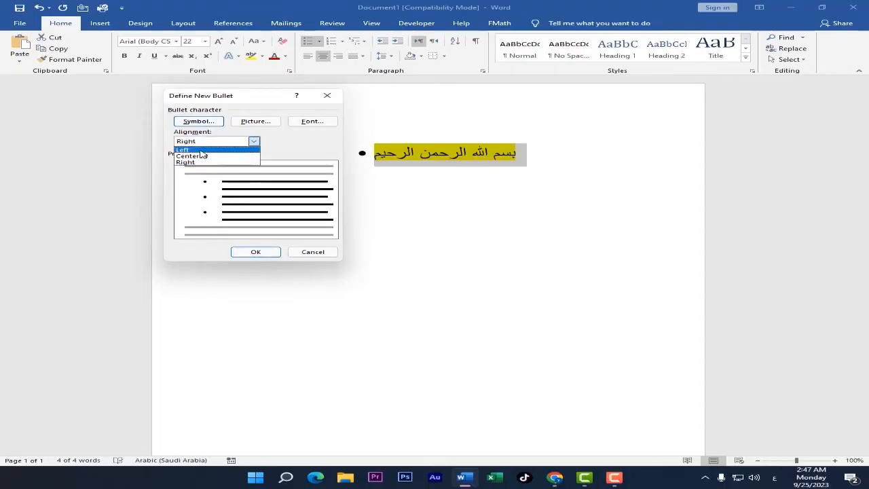
{"action": "left_click", "coordinate": [202, 148]}
Step: Look through the picture sources and the font settings available for a new bullet, and cancel the bullet definition
{"action": "left_click", "coordinate": [253, 121]}
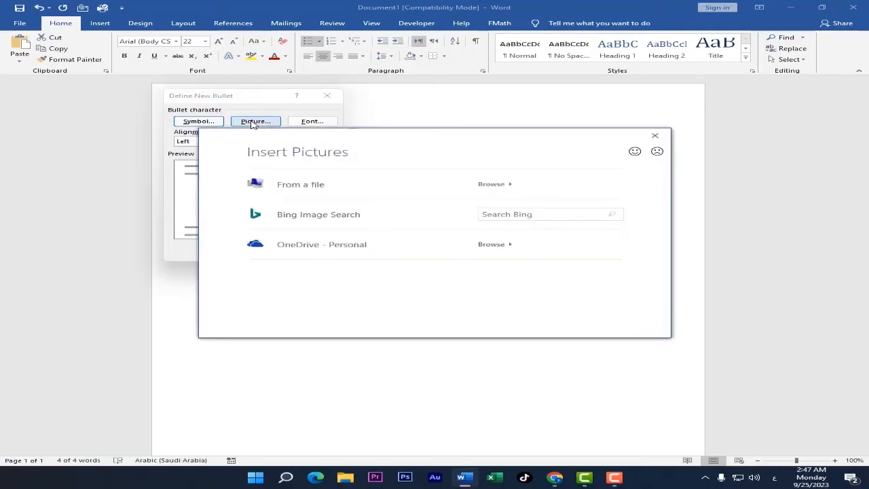
{"action": "left_click_drag", "start_coordinate": [312, 143], "coordinate": [409, 216]}
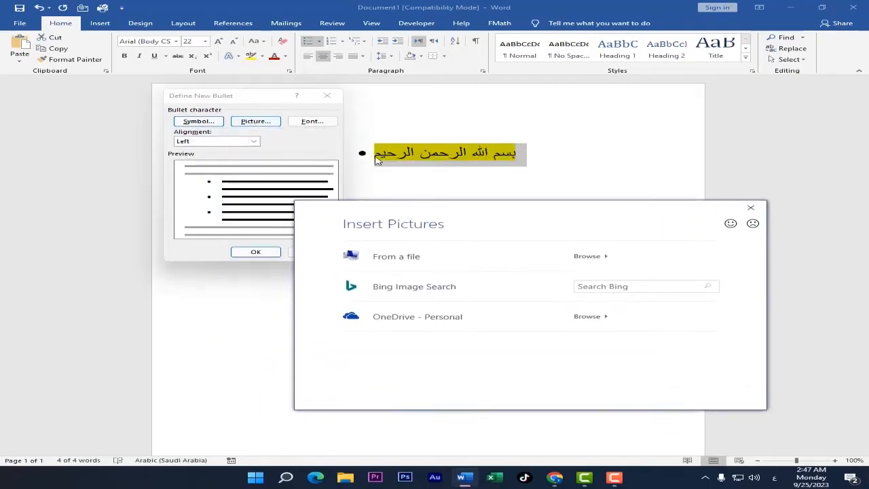
{"action": "key", "text": "Escape"}
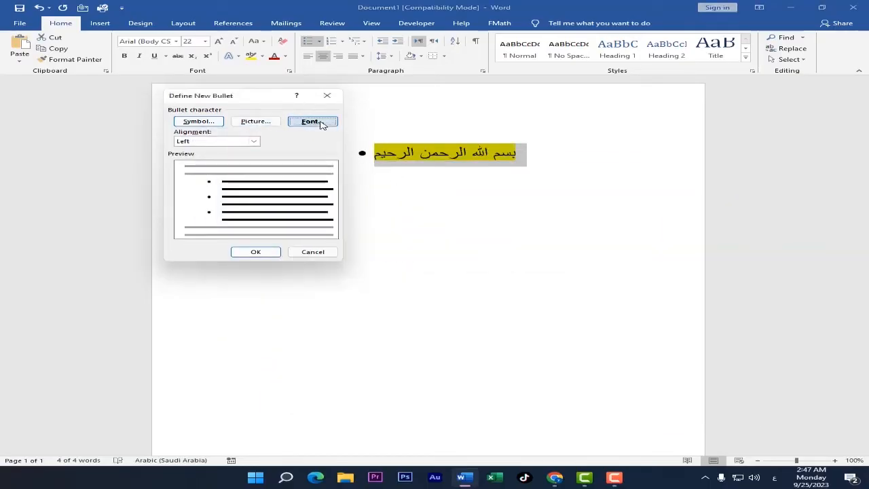
{"action": "left_click", "coordinate": [317, 122]}
{"action": "left_click_drag", "start_coordinate": [315, 115], "coordinate": [234, 92]}
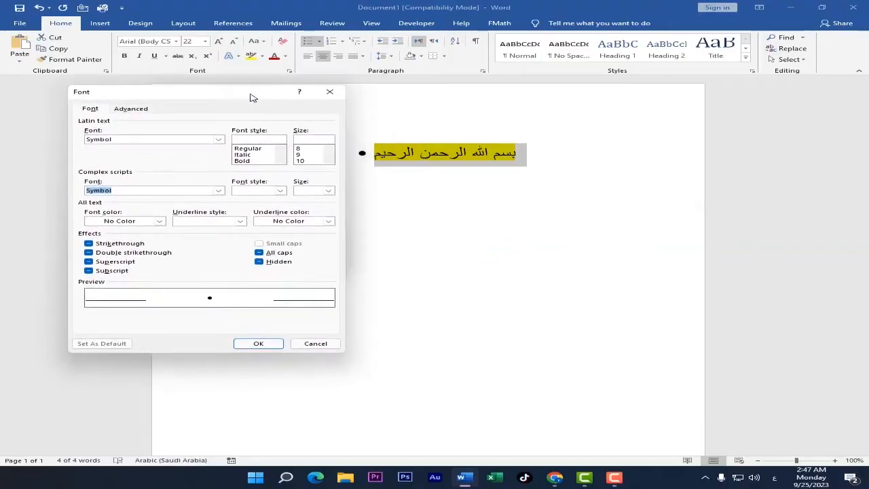
{"action": "left_click", "coordinate": [218, 139]}
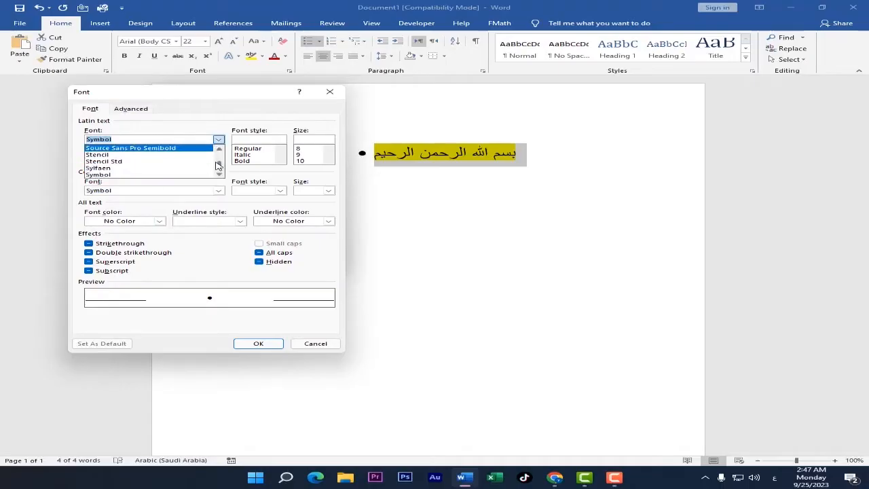
{"action": "left_click_drag", "start_coordinate": [219, 165], "coordinate": [218, 153]}
{"action": "left_click", "coordinate": [218, 140]}
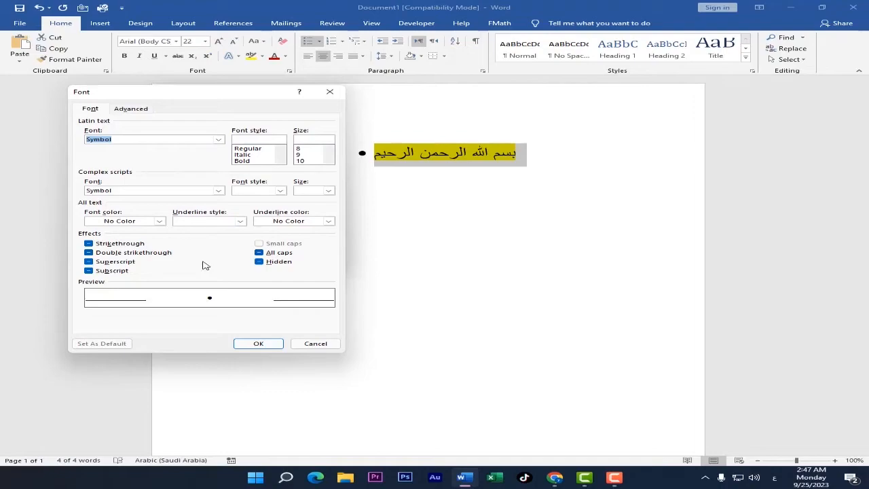
{"action": "key", "text": "Escape"}
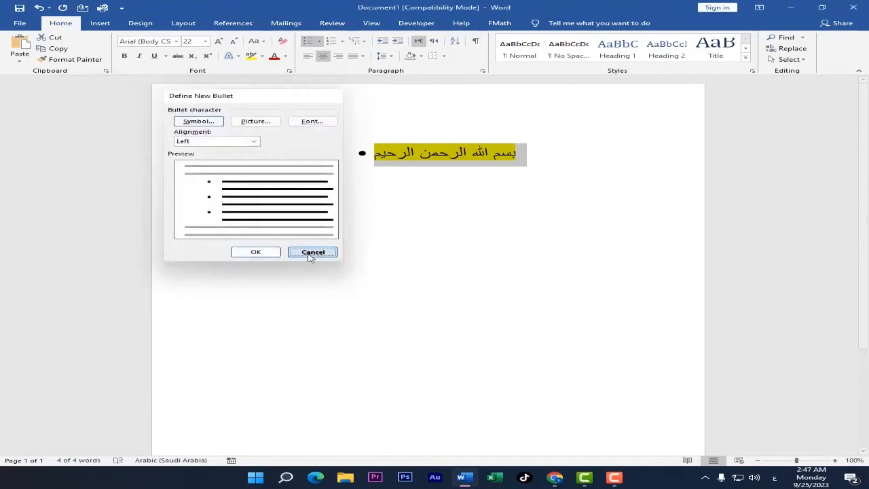
{"action": "left_click", "coordinate": [311, 251]}
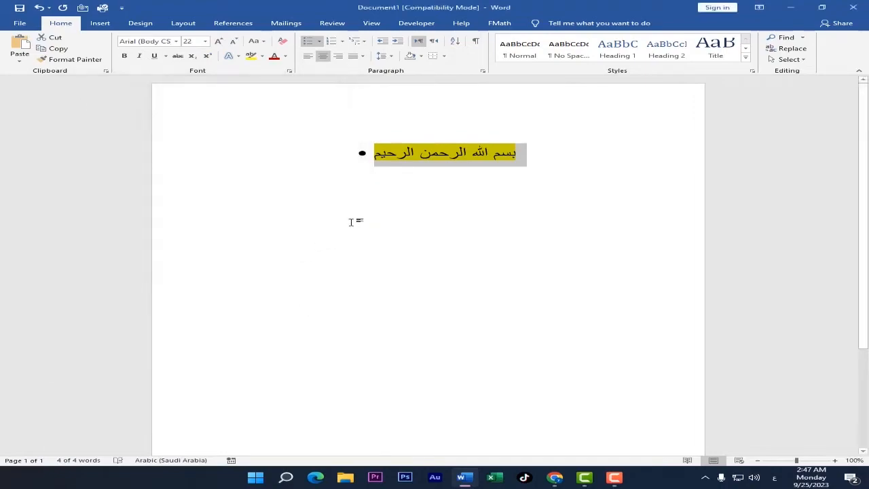
Step: Apply the 1. 2. 3. numbering format to the Arabic line and start a second numbered item below it
{"action": "left_click", "coordinate": [344, 43]}
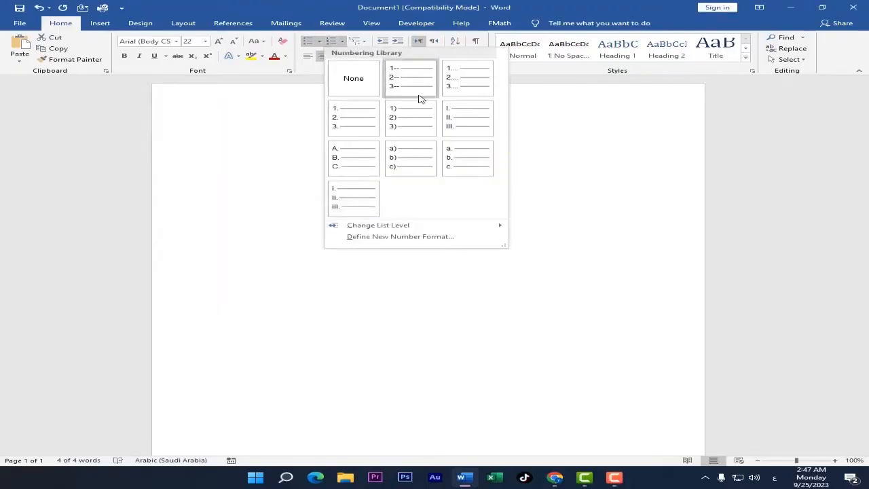
{"action": "key", "text": "Escape"}
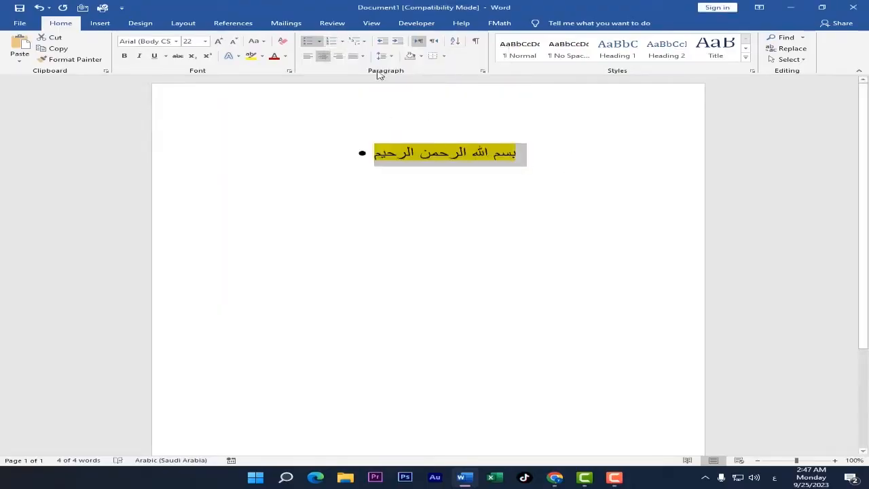
{"action": "left_click", "coordinate": [343, 41]}
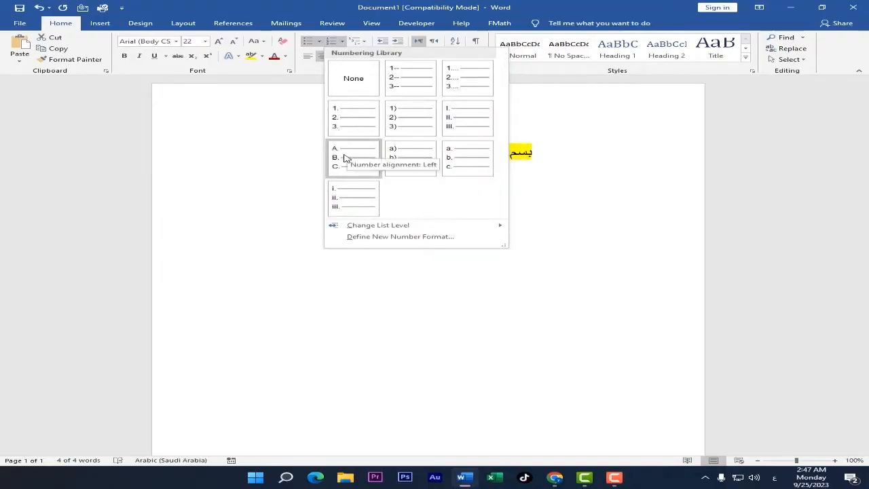
{"action": "left_click", "coordinate": [369, 131]}
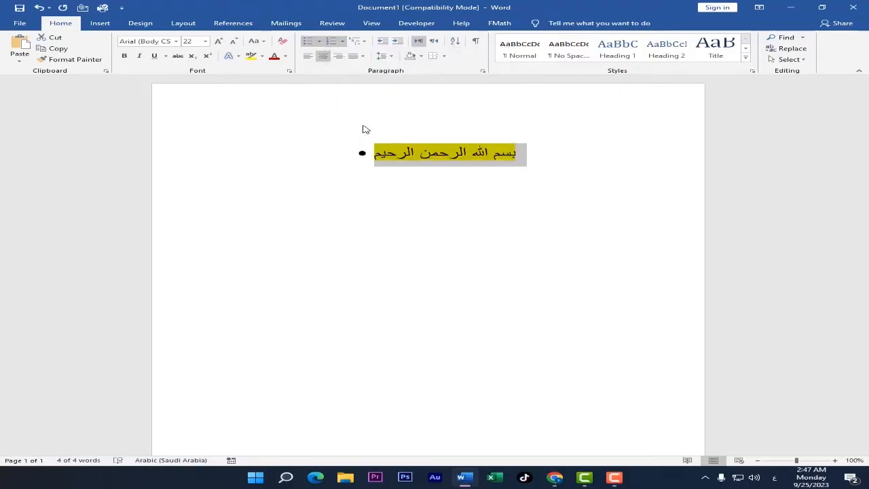
{"action": "left_click", "coordinate": [522, 157]}
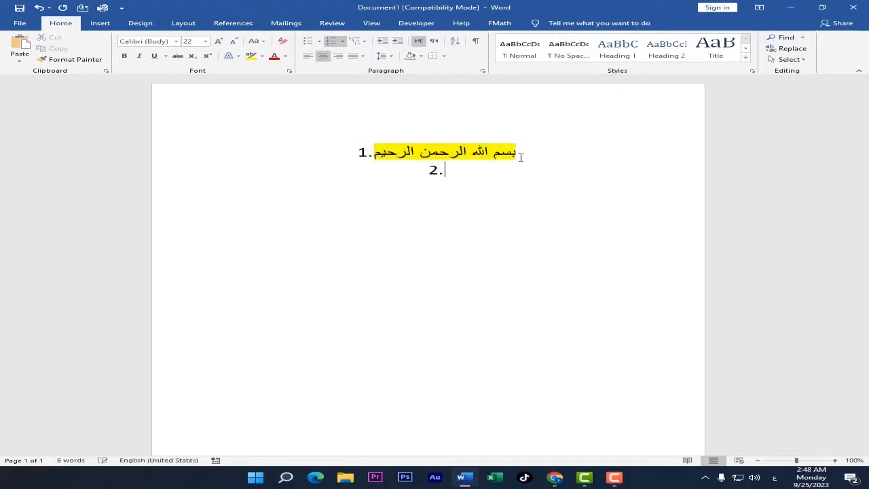
Step: Enter two short sample first names as numbered items 2 and 3, followed by empty unnumbered lines
{"action": "type", "text": "محمد"}
{"action": "key", "text": "Return"}
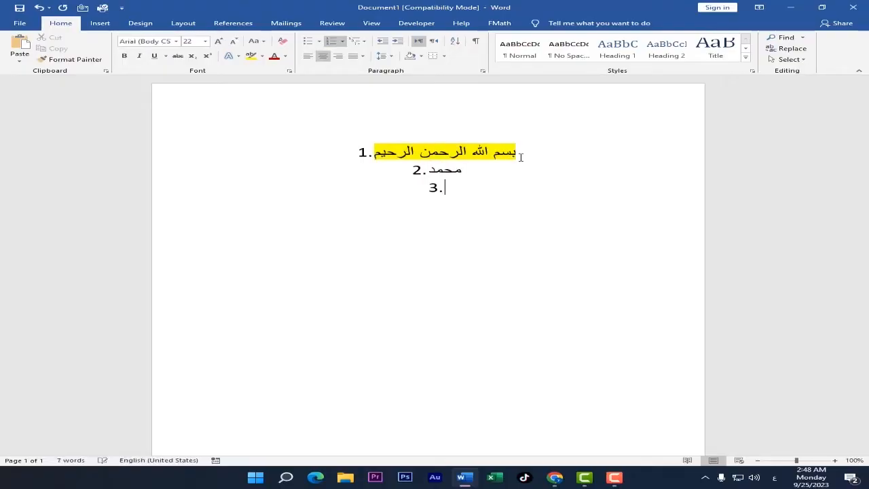
{"action": "type", "text": "احمد"}
{"action": "key", "text": "Return"}
{"action": "key", "text": "Return"}
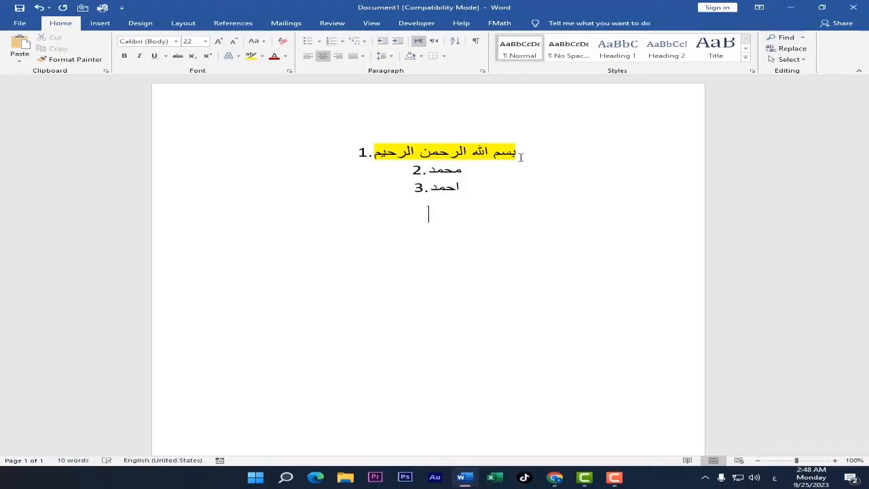
{"action": "key", "text": "Return"}
{"action": "key", "text": "Return"}
Step: Delete the empty lines and both numbered sample names, leaving only the numbered Arabic line
{"action": "key", "text": "BackSpace"}
{"action": "key", "text": "BackSpace"}
{"action": "key", "text": "BackSpace"}
{"action": "key", "text": "BackSpace"}
{"action": "key", "text": "BackSpace"}
{"action": "key", "text": "BackSpace"}
{"action": "key", "text": "BackSpace"}
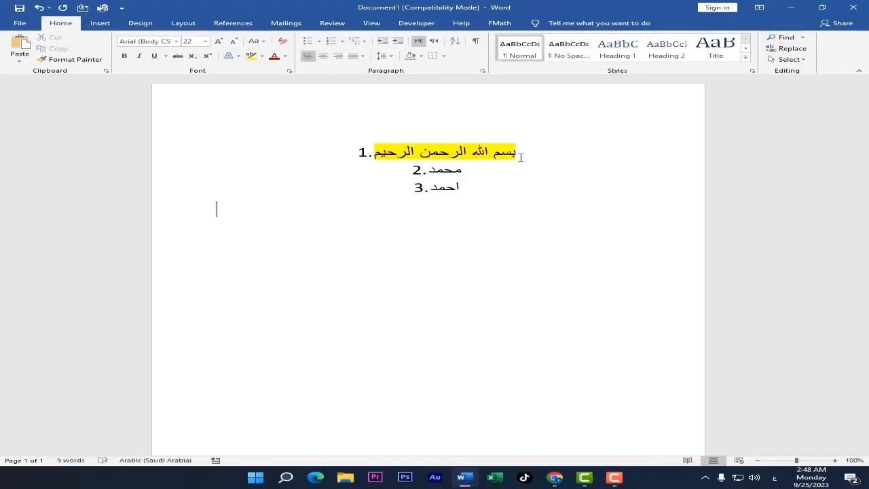
{"action": "key", "text": "BackSpace"}
{"action": "key", "text": "BackSpace"}
{"action": "key", "text": "BackSpace"}
{"action": "key", "text": "BackSpace"}
{"action": "key", "text": "BackSpace"}
{"action": "key", "text": "BackSpace"}
{"action": "key", "text": "BackSpace"}
Step: Change the numbering of the Arabic line to the A. B. C. format and place the cursor at the line's end
{"action": "triple_click", "coordinate": [412, 143]}
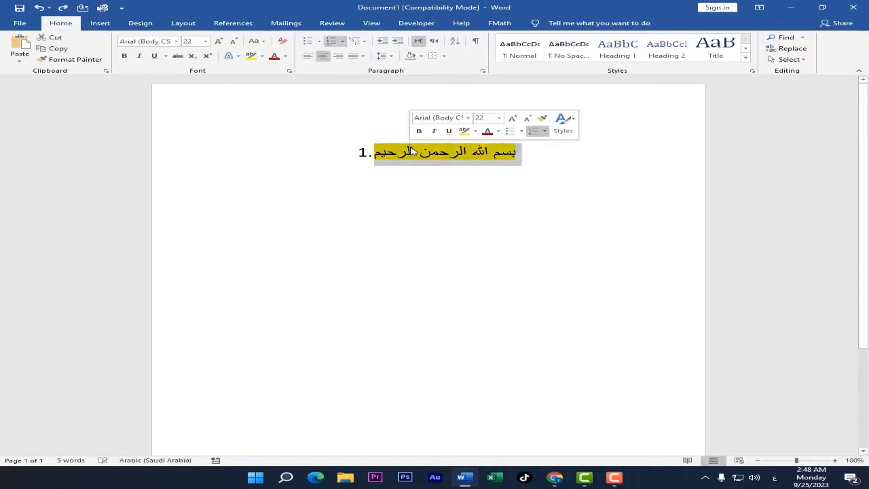
{"action": "left_click", "coordinate": [343, 42]}
{"action": "left_click", "coordinate": [371, 219]}
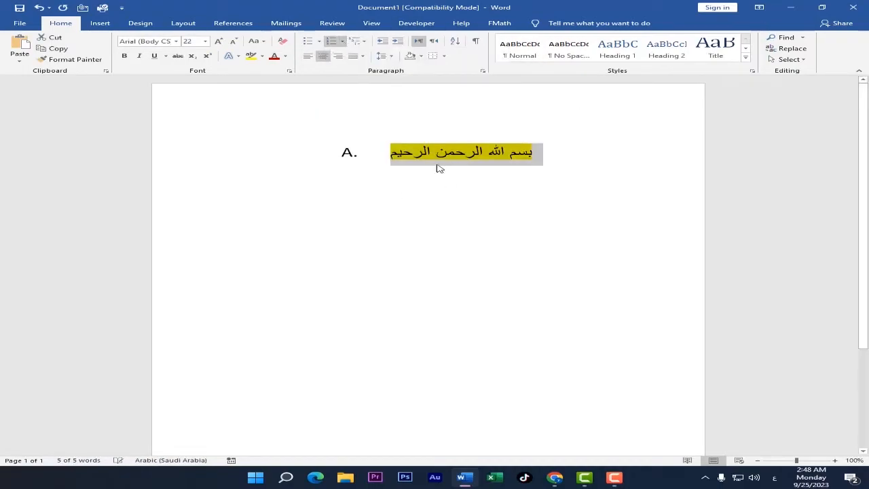
{"action": "left_click", "coordinate": [456, 188]}
{"action": "left_click", "coordinate": [536, 155]}
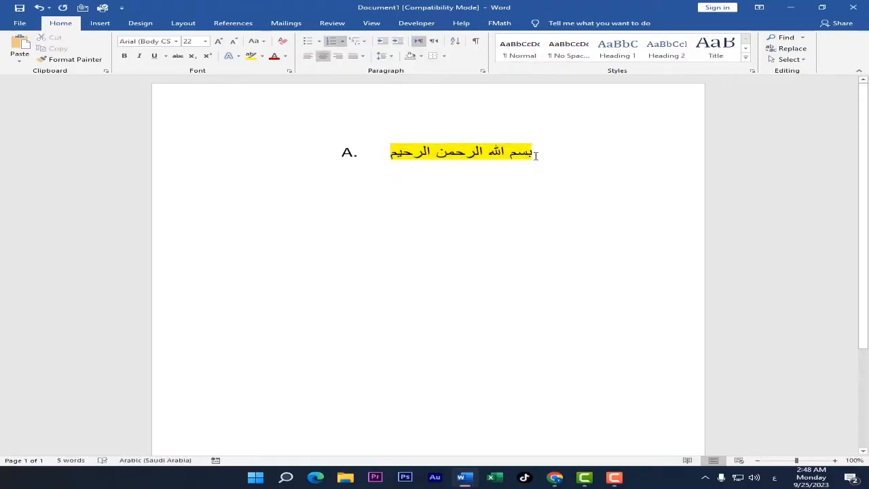
Step: Add two short sample first names as lettered items B and C, followed by an empty item D
{"action": "key", "text": "Return"}
{"action": "type", "text": "محمد"}
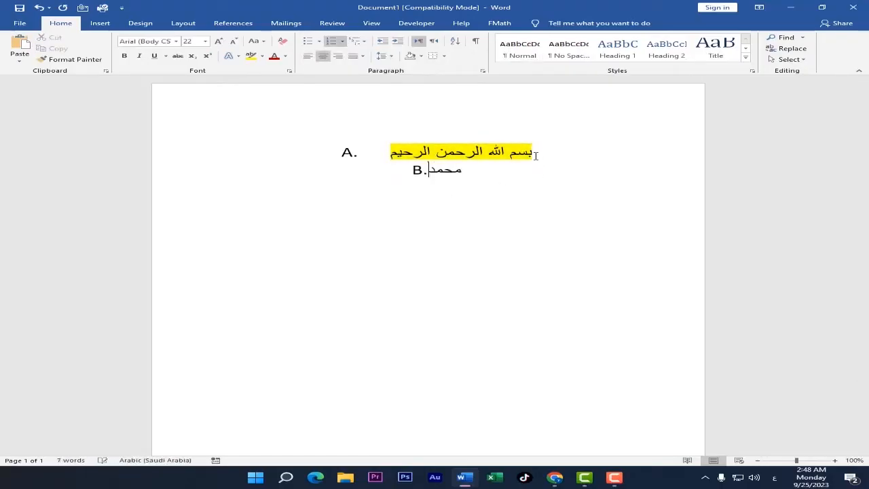
{"action": "key", "text": "Return"}
{"action": "type", "text": "احمد"}
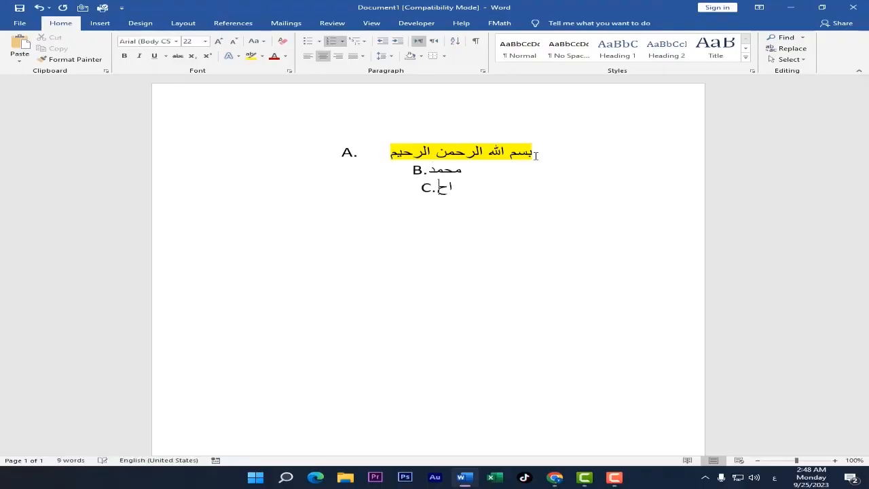
{"action": "key", "text": "Return"}
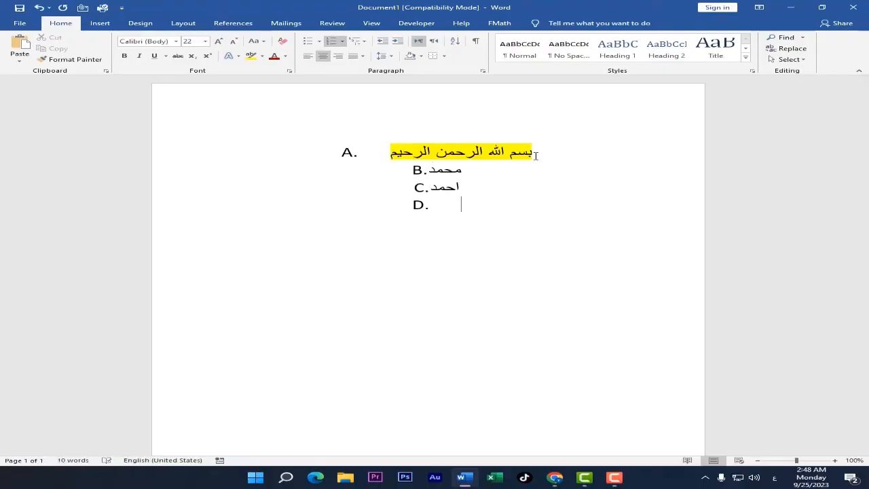
Step: Delete all lettered sample items below the Arabic line, along with the last letter of the Arabic line
{"action": "key", "text": "BackSpace"}
{"action": "key", "text": "BackSpace"}
{"action": "key", "text": "BackSpace"}
{"action": "key", "text": "BackSpace"}
{"action": "key", "text": "BackSpace"}
{"action": "key", "text": "BackSpace"}
{"action": "key", "text": "BackSpace"}
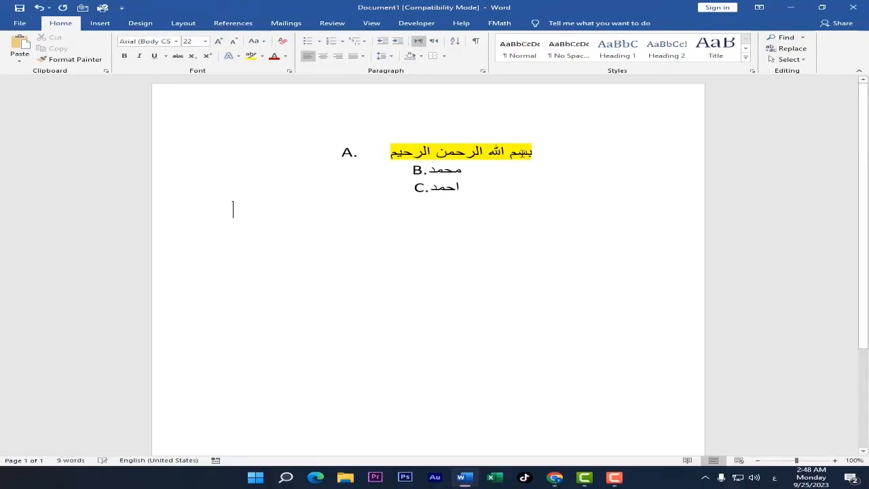
{"action": "key", "text": "BackSpace"}
{"action": "key", "text": "BackSpace"}
{"action": "key", "text": "BackSpace"}
{"action": "key", "text": "BackSpace"}
{"action": "key", "text": "BackSpace"}
{"action": "key", "text": "BackSpace"}
{"action": "key", "text": "BackSpace"}
{"action": "key", "text": "BackSpace"}
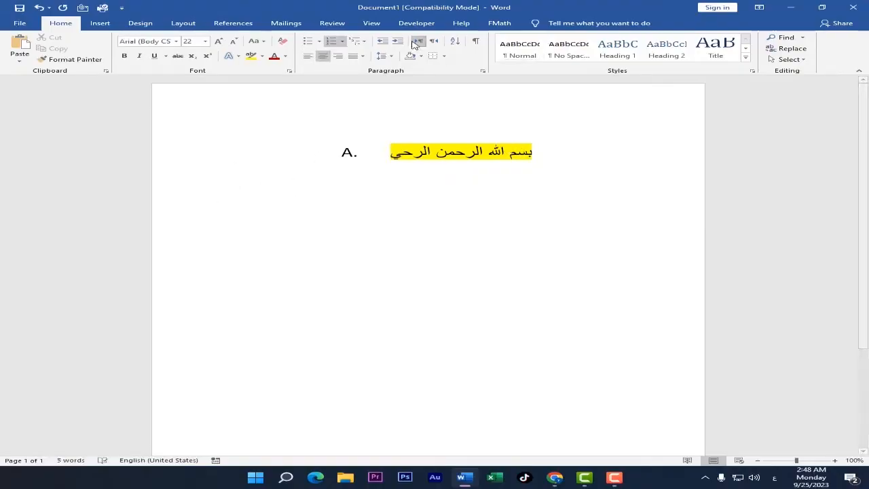
Step: Remove the numbering from the Arabic line by choosing the None format
{"action": "triple_click", "coordinate": [435, 152]}
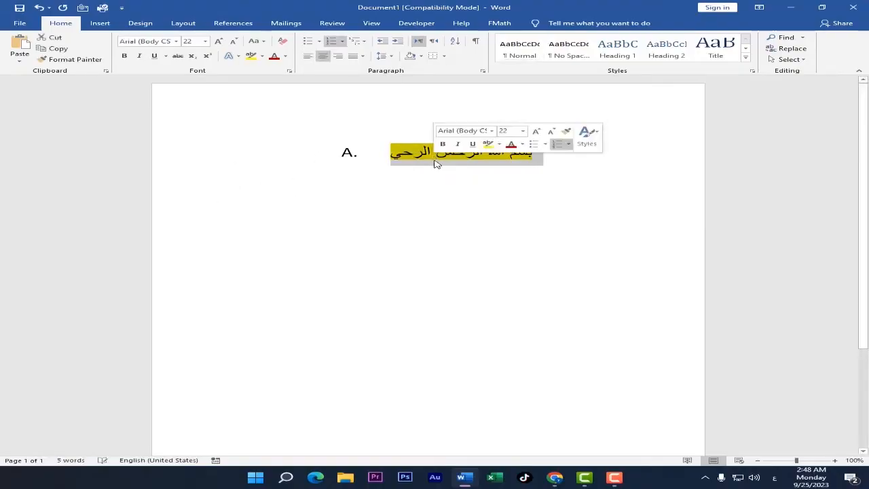
{"action": "left_click", "coordinate": [342, 41]}
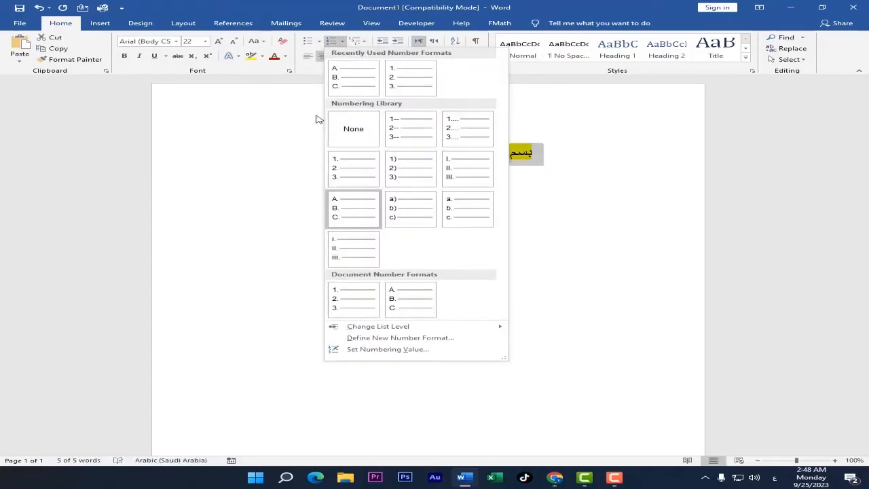
{"action": "left_click", "coordinate": [351, 143]}
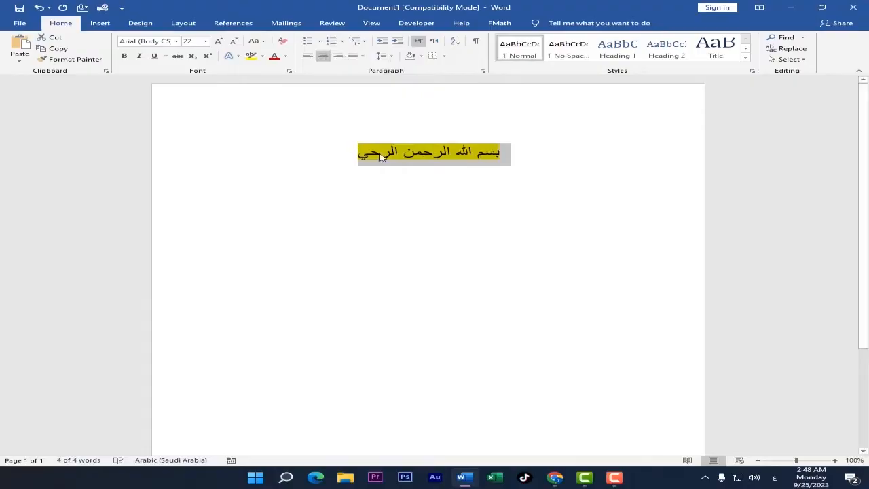
Step: Apply the 1) a) i) multilevel list format to the Arabic line and delete the sample word "Ahhahd" below it
{"action": "left_click", "coordinate": [365, 42]}
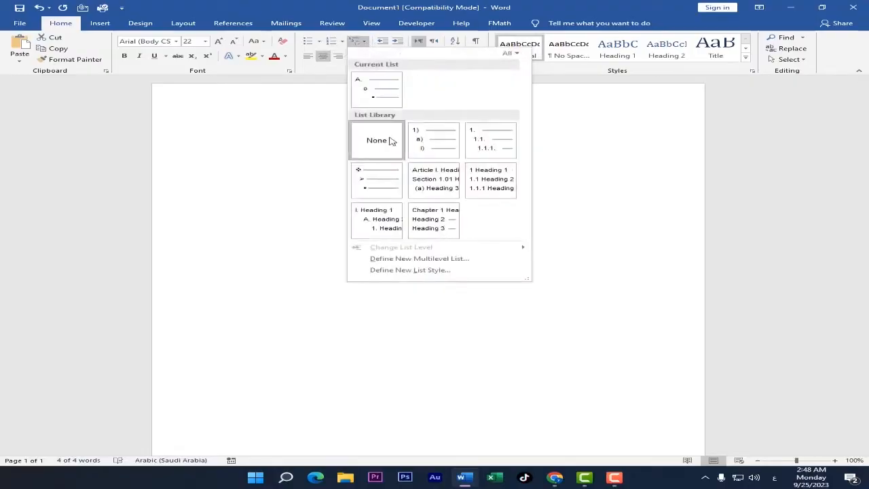
{"action": "mouse_move", "coordinate": [414, 143]}
{"action": "left_click", "coordinate": [433, 143]}
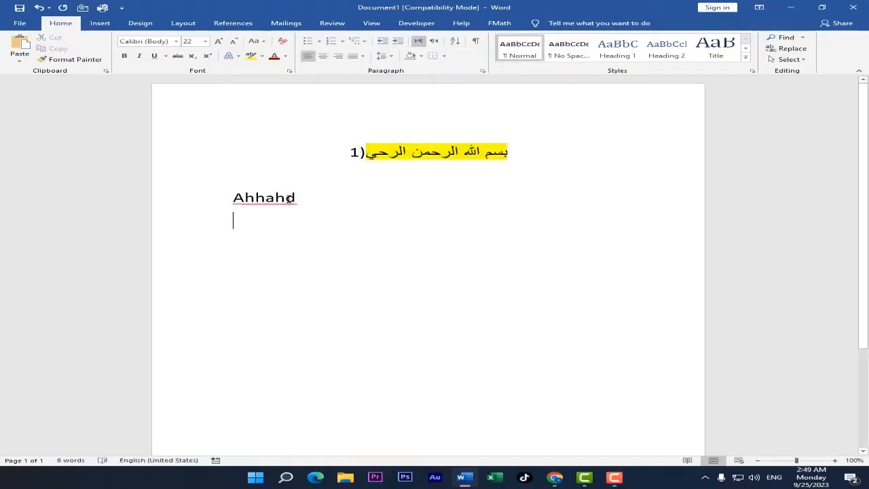
{"action": "triple_click", "coordinate": [291, 199]}
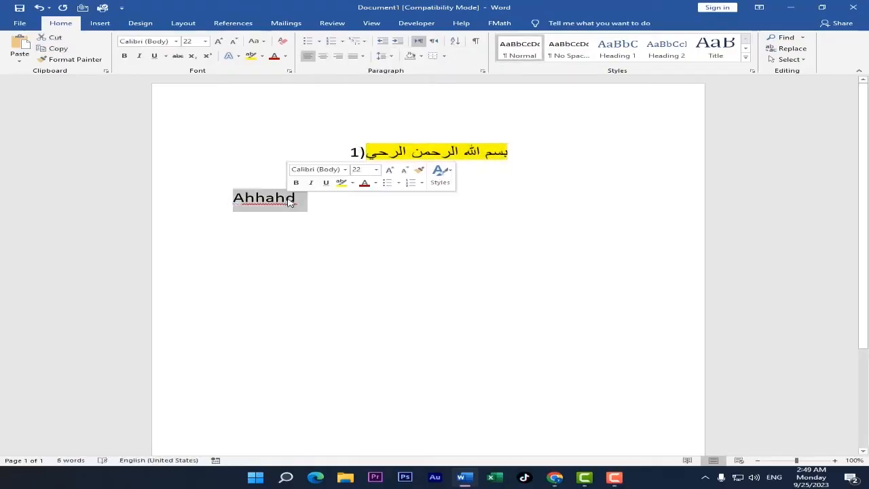
{"action": "key", "text": "Delete"}
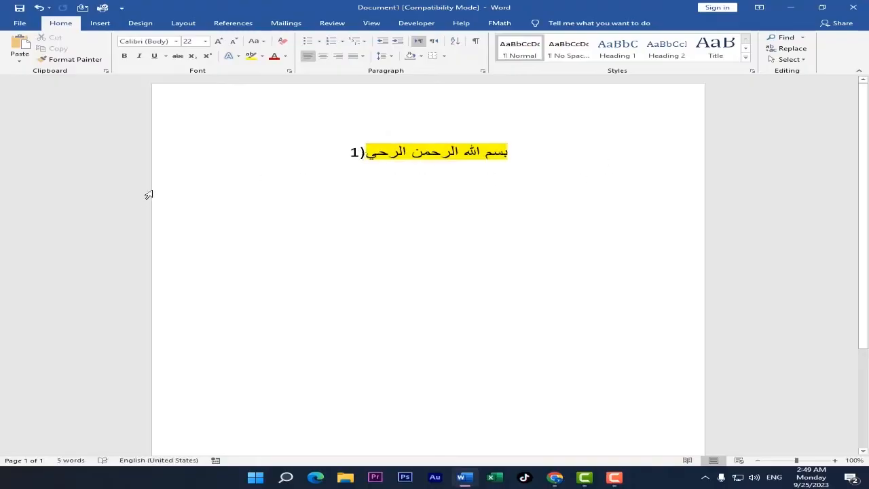
Step: Copy the numbered Arabic line and examine the other multilevel list formats in the list library
{"action": "triple_click", "coordinate": [458, 159]}
{"action": "key", "text": "ctrl+c"}
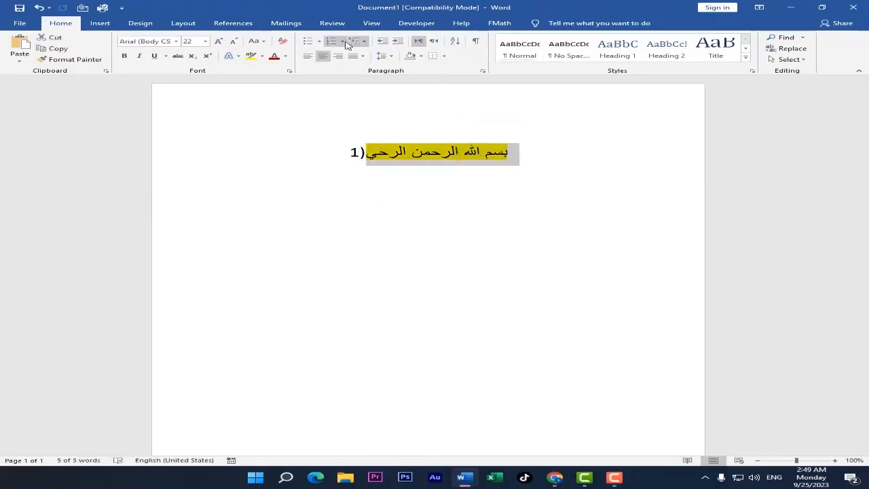
{"action": "left_click", "coordinate": [342, 41]}
{"action": "left_click", "coordinate": [365, 41]}
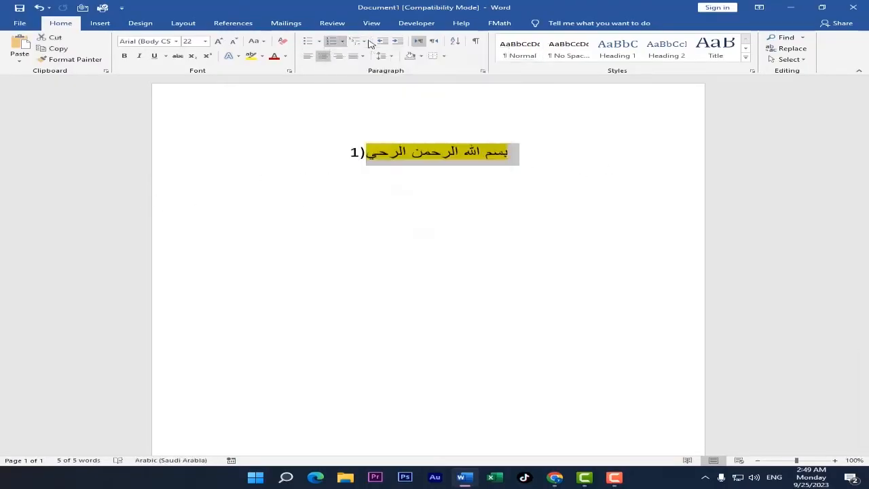
{"action": "left_click", "coordinate": [365, 41]}
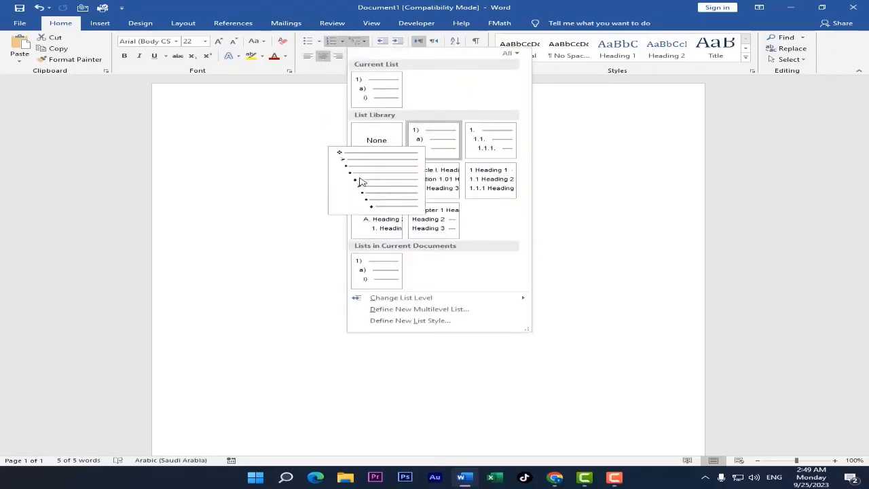
{"action": "mouse_move", "coordinate": [373, 174]}
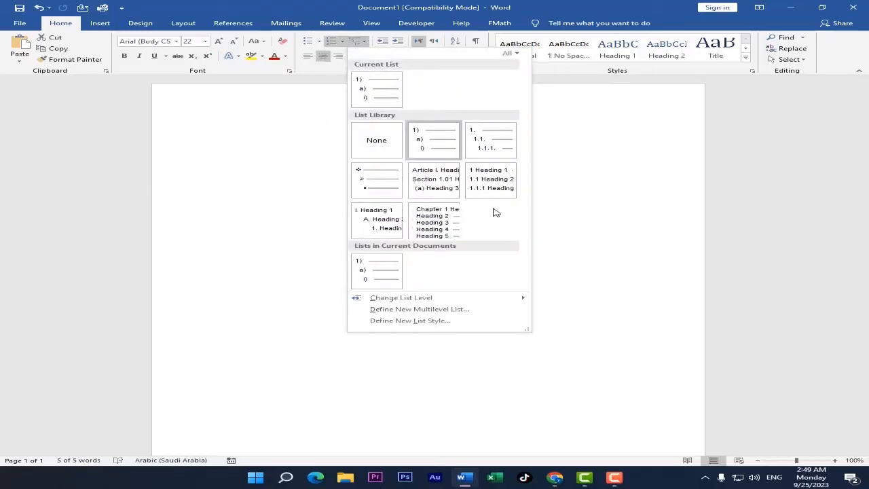
{"action": "mouse_move", "coordinate": [448, 196]}
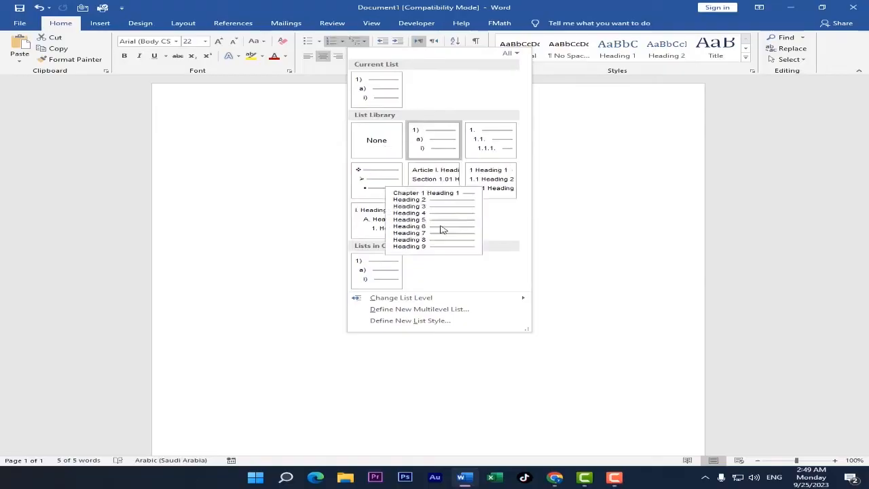
{"action": "mouse_move", "coordinate": [386, 231]}
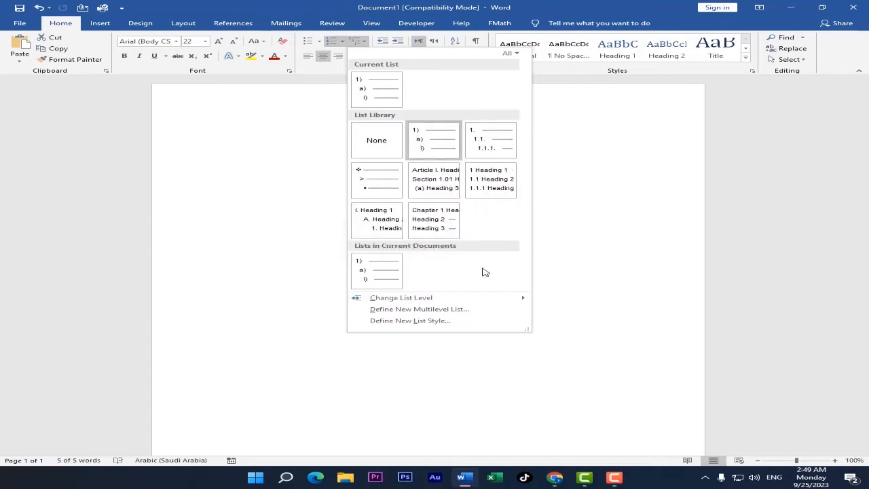
{"action": "left_click", "coordinate": [532, 315]}
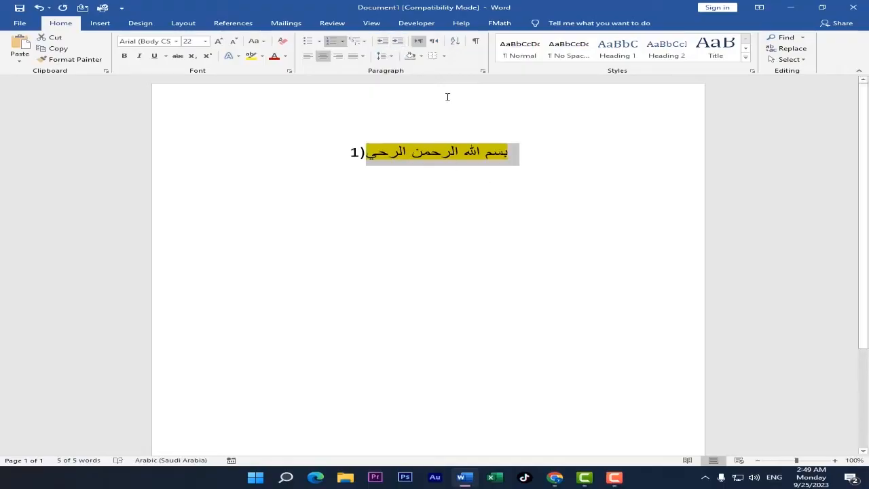
Step: Increase the indent of the numbered Arabic line repeatedly until its text wraps into a narrow column at the page margin
{"action": "left_click", "coordinate": [398, 43]}
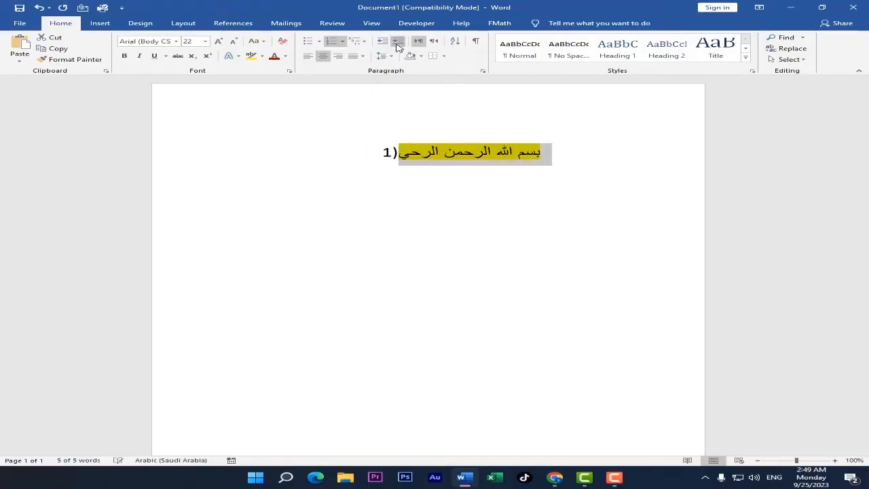
{"action": "left_click", "coordinate": [398, 43]}
{"action": "left_click", "coordinate": [398, 43]}
{"action": "left_click", "coordinate": [397, 43]}
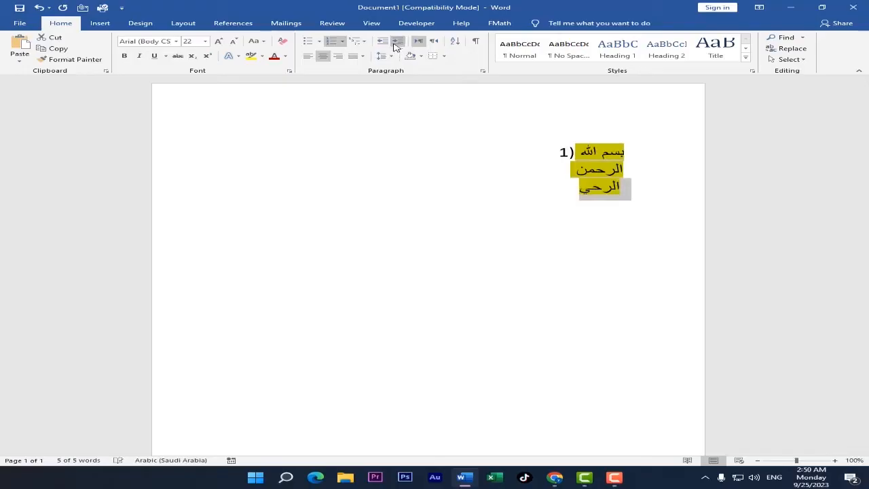
{"action": "left_click", "coordinate": [398, 43]}
{"action": "left_click", "coordinate": [398, 43]}
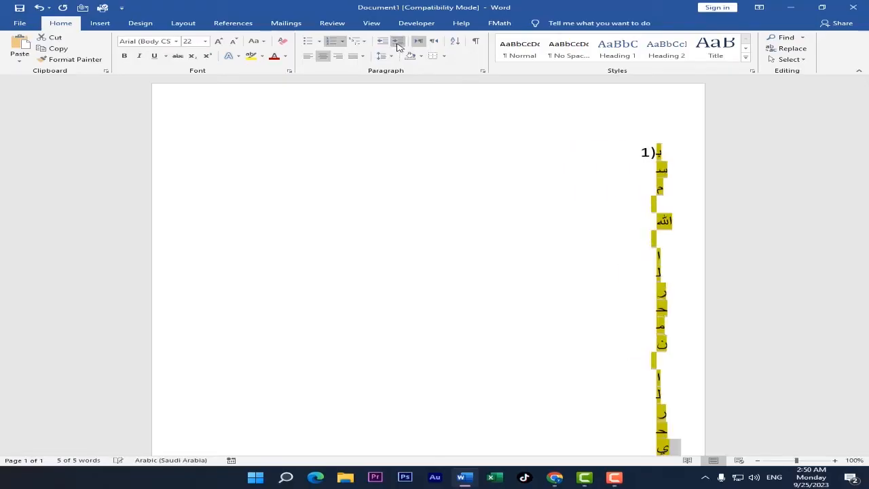
Step: Decrease the Arabic line's indent repeatedly until it is back on one line near the page centre
{"action": "left_click", "coordinate": [383, 43]}
{"action": "left_click", "coordinate": [384, 42]}
{"action": "left_click", "coordinate": [384, 42]}
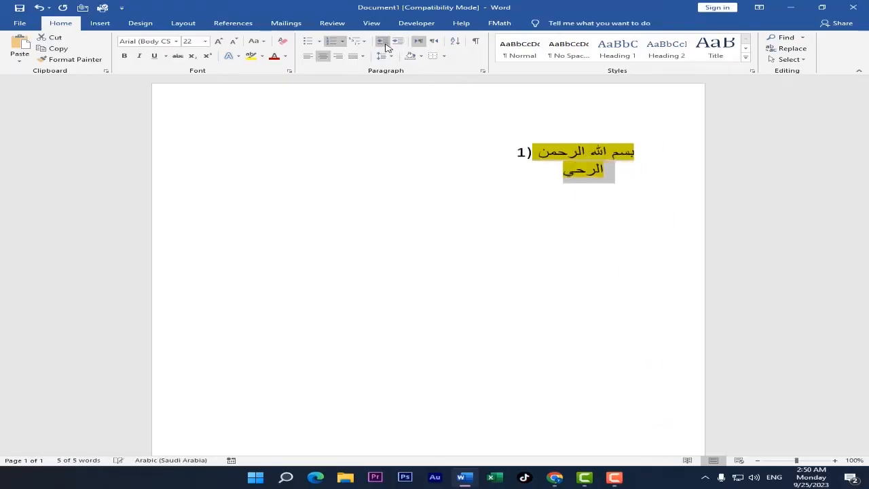
{"action": "left_click", "coordinate": [383, 42]}
{"action": "left_click", "coordinate": [383, 42]}
{"action": "left_click", "coordinate": [383, 42]}
{"action": "left_click", "coordinate": [384, 42]}
{"action": "left_click", "coordinate": [383, 42]}
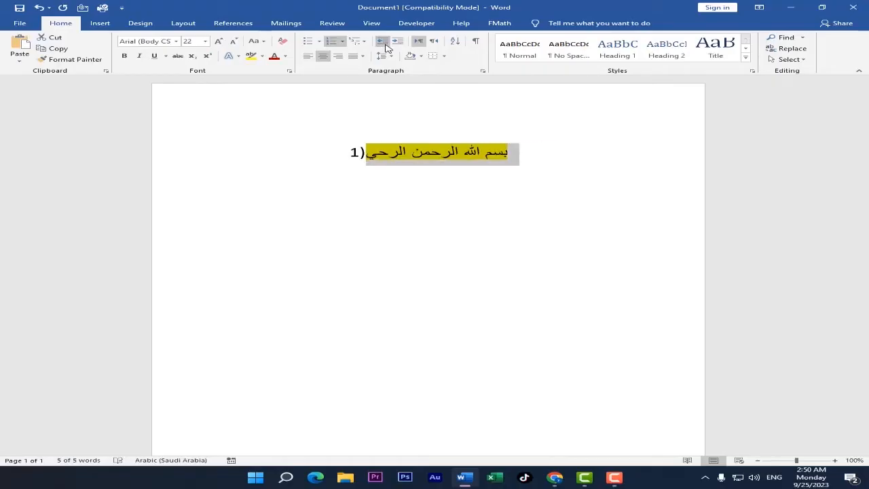
{"action": "left_click", "coordinate": [391, 56]}
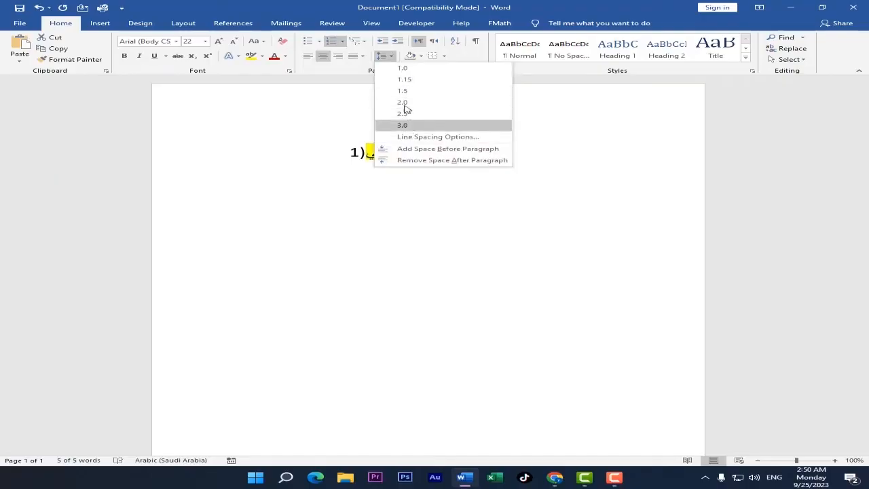
{"action": "left_click", "coordinate": [387, 59]}
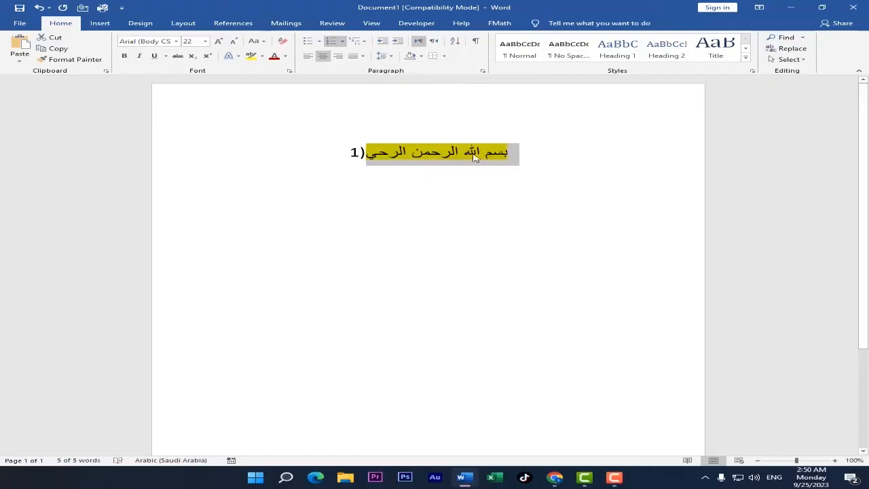
Step: Paste six copies of the Arabic line below it as numbered items 2 to 7, followed by an empty item 8
{"action": "left_click", "coordinate": [524, 160]}
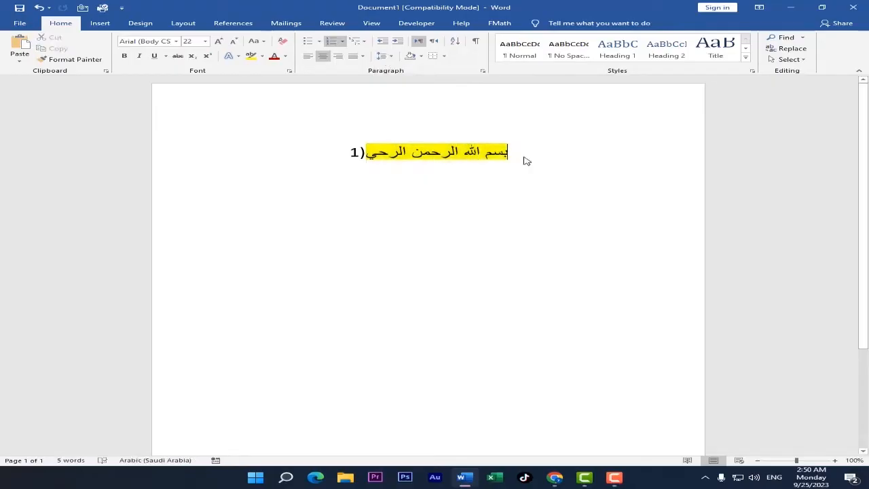
{"action": "key", "text": "Return"}
{"action": "key", "text": "ctrl+v"}
{"action": "key", "text": "Return"}
{"action": "key", "text": "ctrl+v"}
{"action": "key", "text": "Return"}
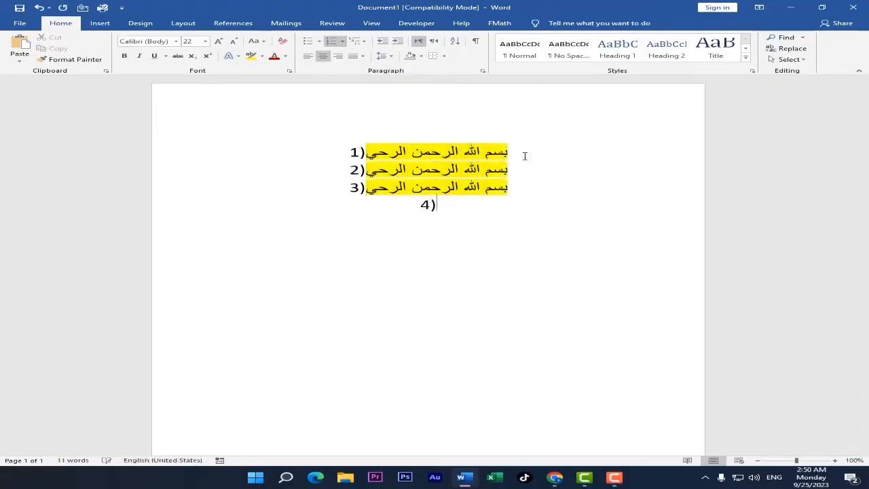
{"action": "key", "text": "ctrl+v"}
{"action": "key", "text": "Return"}
{"action": "key", "text": "ctrl+v"}
{"action": "key", "text": "Return"}
{"action": "key", "text": "ctrl+v"}
{"action": "key", "text": "Return"}
{"action": "key", "text": "ctrl+v"}
{"action": "key", "text": "Return"}
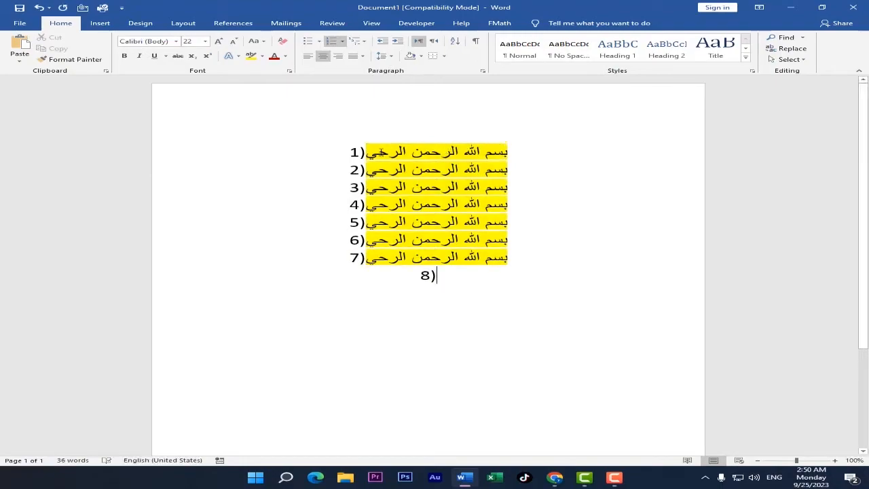
Step: Set the line spacing of the entire document text to 1.5
{"action": "left_click_drag", "start_coordinate": [363, 152], "coordinate": [416, 170]}
{"action": "key", "text": "ctrl+a"}
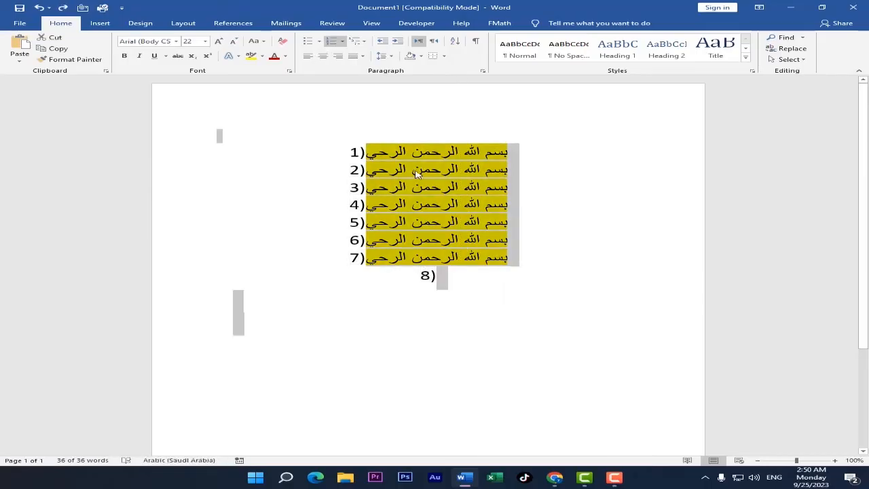
{"action": "left_click", "coordinate": [384, 57]}
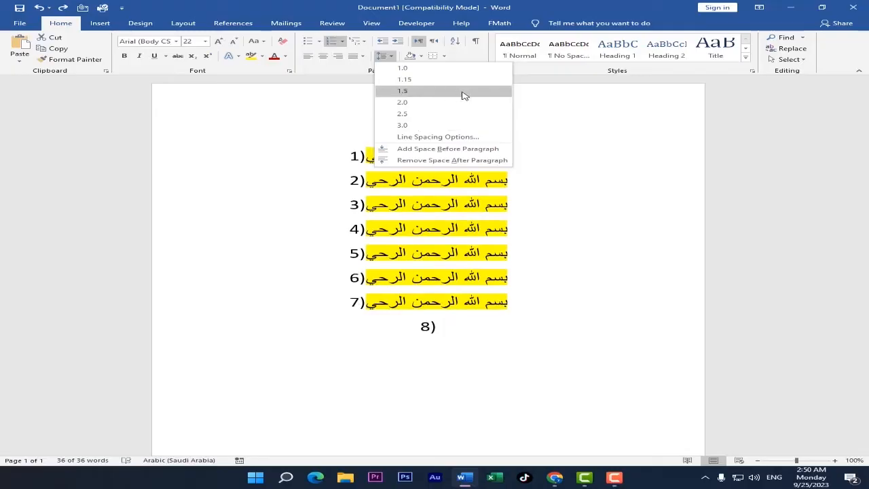
{"action": "left_click", "coordinate": [425, 97]}
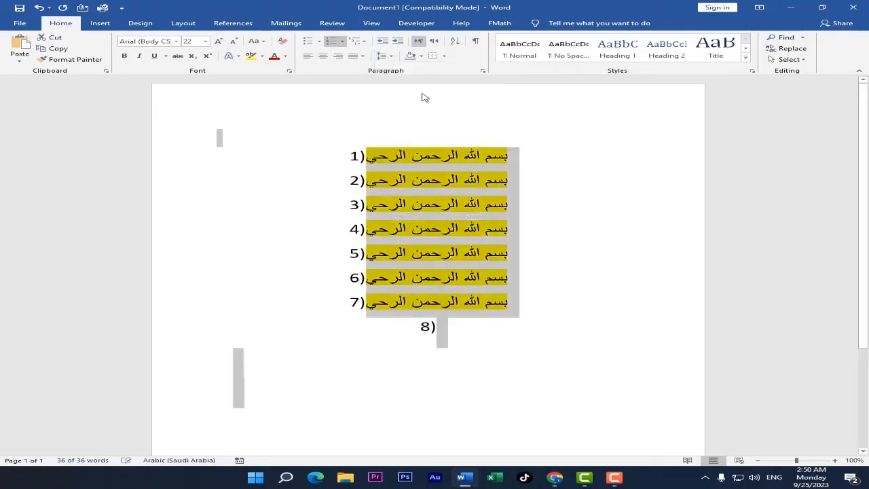
{"action": "left_click", "coordinate": [600, 307]}
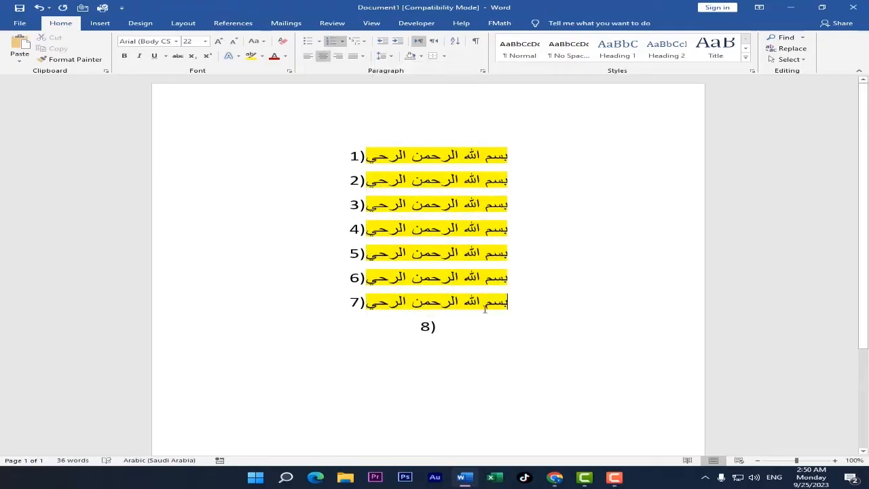
Step: Select the entire text and preview paragraph shading colors on it without applying one
{"action": "left_click", "coordinate": [536, 155]}
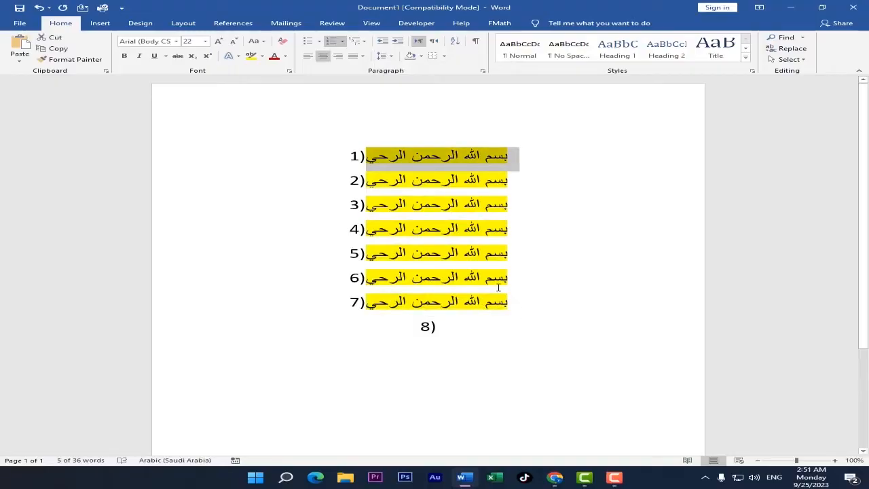
{"action": "left_click", "coordinate": [475, 192]}
{"action": "key", "text": "ctrl+a"}
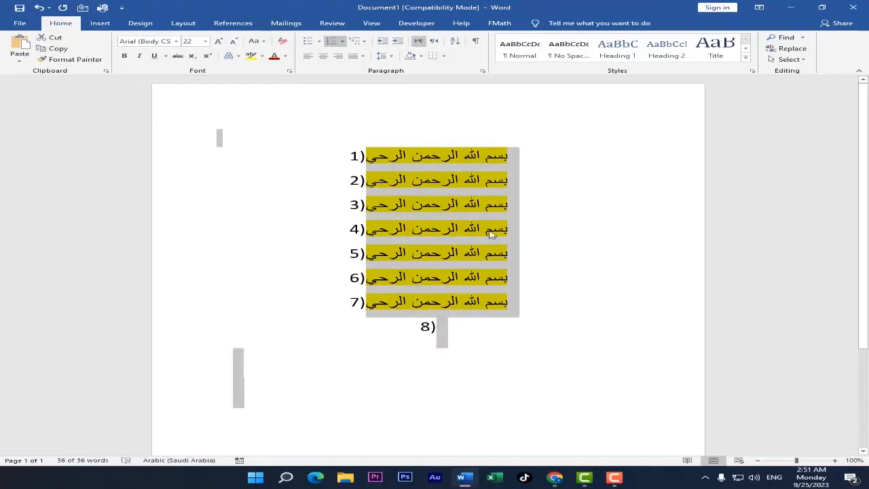
{"action": "left_click", "coordinate": [421, 56]}
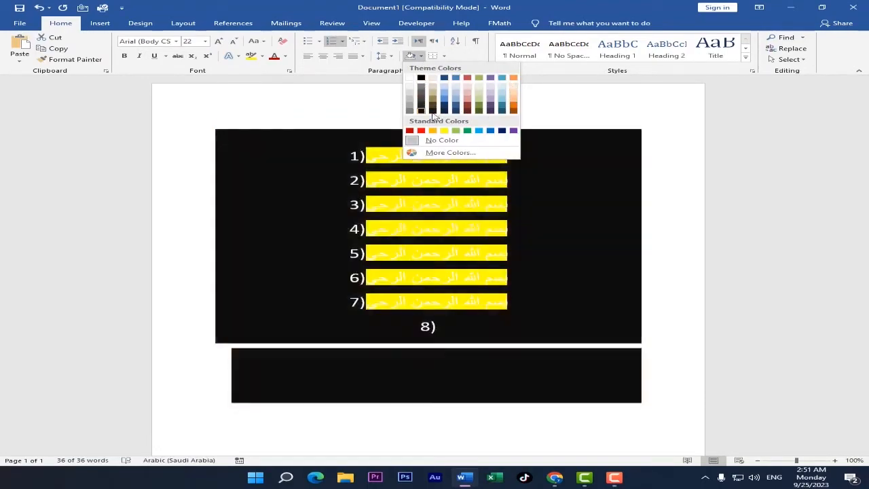
{"action": "left_click", "coordinate": [353, 103]}
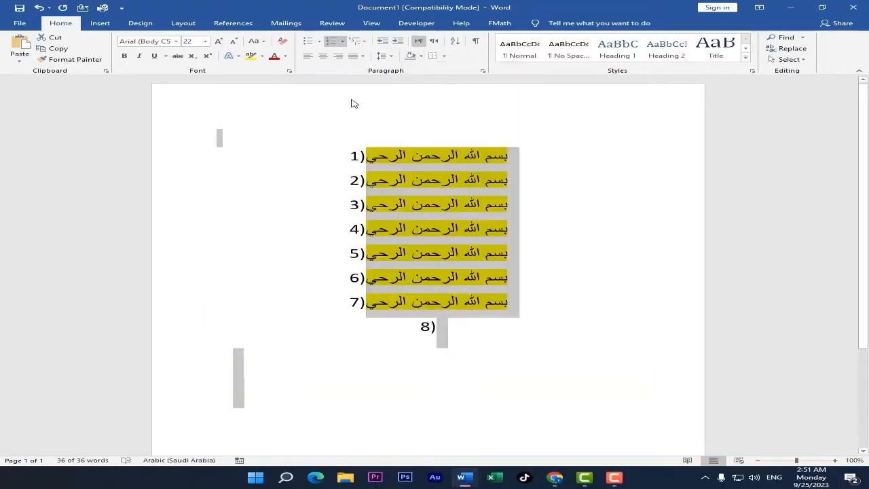
Step: Try the All Borders option on every paragraph of the document
{"action": "left_click", "coordinate": [445, 56]}
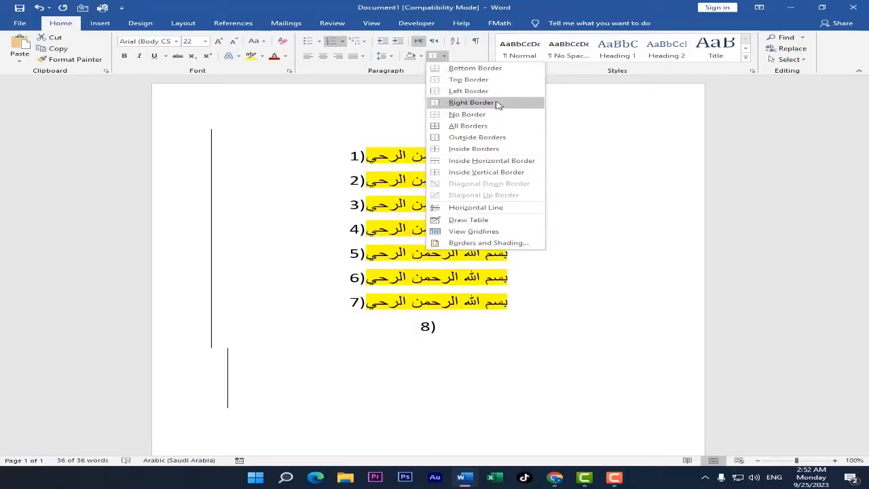
{"action": "left_click", "coordinate": [466, 128]}
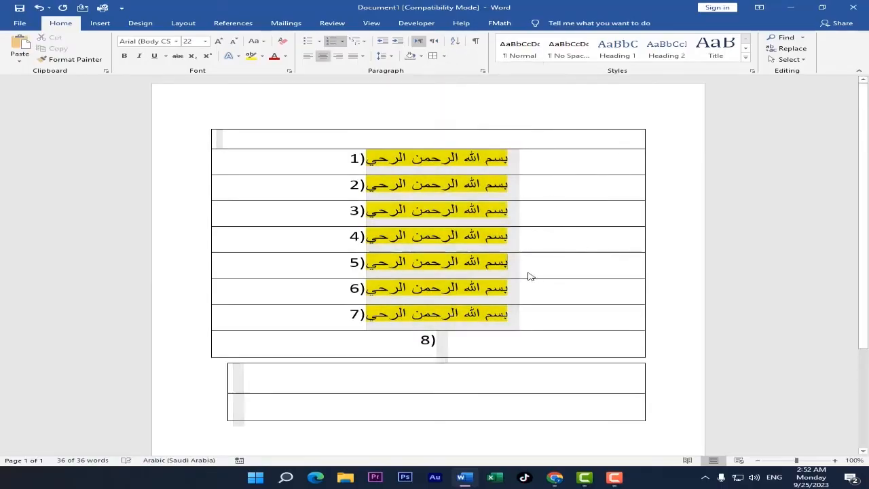
{"action": "left_click", "coordinate": [466, 101]}
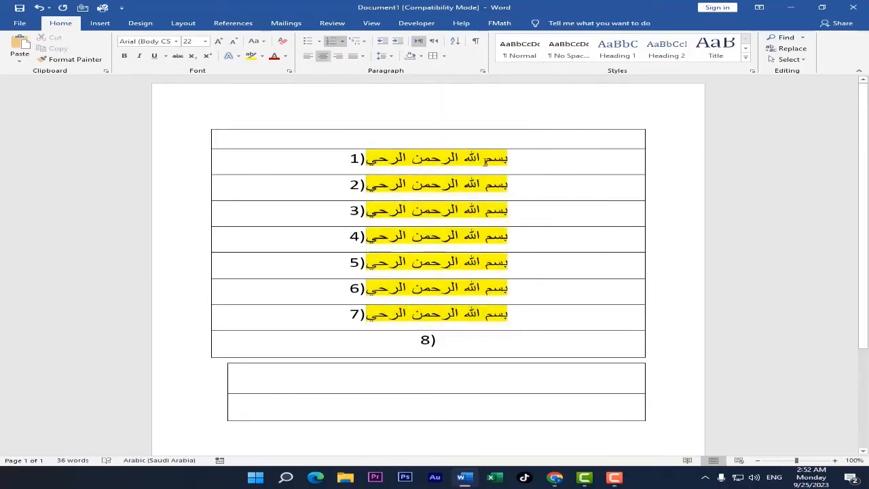
{"action": "key", "text": "ctrl+z"}
Step: Try the Box, Shadow, 3-D and Custom border settings for the entire text in the Borders and Shading dialog
{"action": "key", "text": "ctrl+a"}
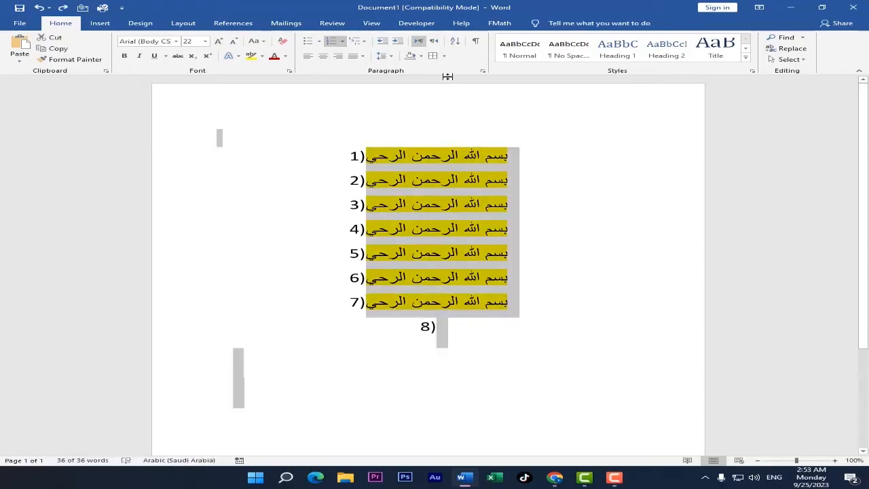
{"action": "left_click", "coordinate": [443, 57]}
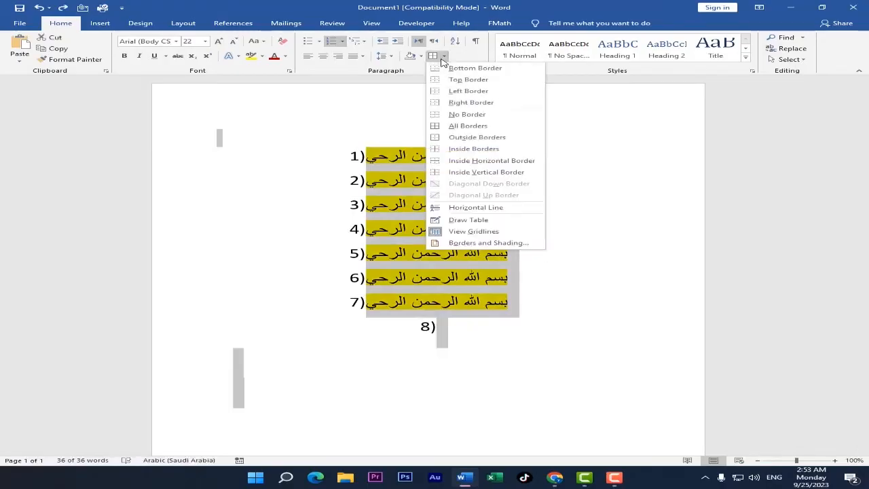
{"action": "left_click", "coordinate": [481, 243]}
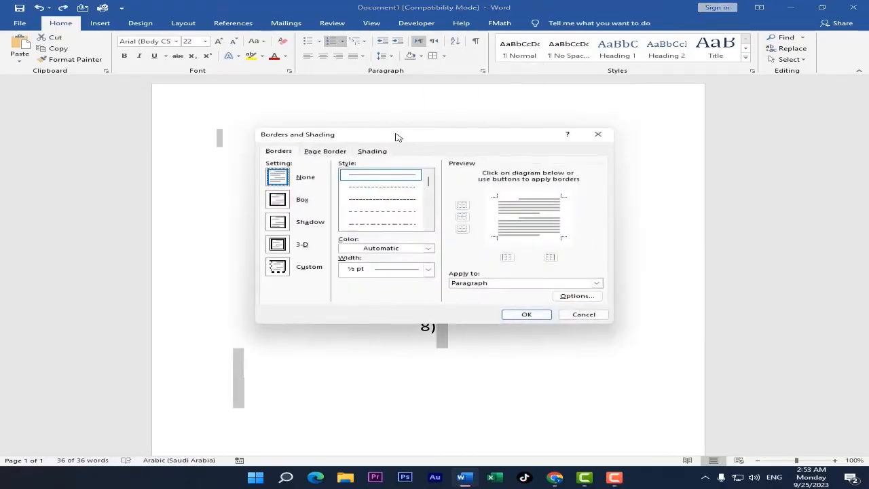
{"action": "mouse_move", "coordinate": [398, 138]}
{"action": "left_mouse_down"}
{"action": "mouse_move", "coordinate": [549, 107]}
{"action": "mouse_move", "coordinate": [279, 91]}
{"action": "mouse_move", "coordinate": [578, 61]}
{"action": "mouse_move", "coordinate": [625, 140]}
{"action": "mouse_move", "coordinate": [553, 148]}
{"action": "left_mouse_up"}
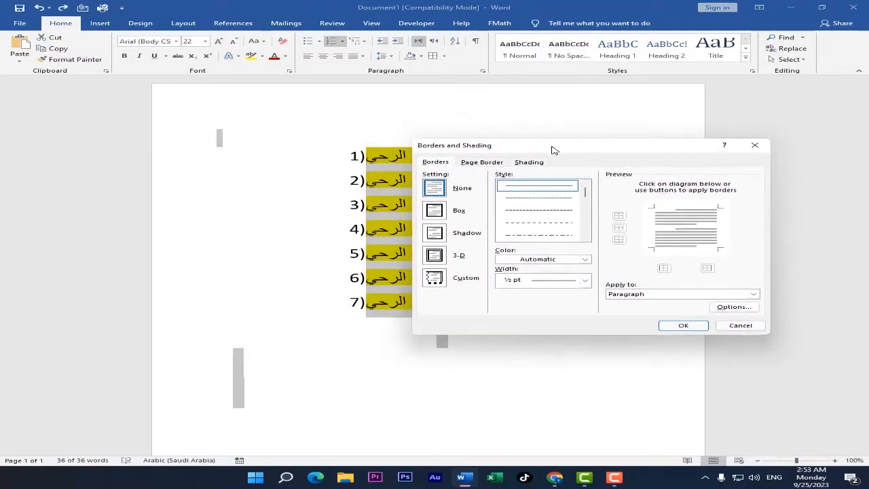
{"action": "mouse_move", "coordinate": [588, 193]}
{"action": "left_mouse_down"}
{"action": "mouse_move", "coordinate": [588, 209]}
{"action": "mouse_move", "coordinate": [588, 184]}
{"action": "left_mouse_up"}
{"action": "left_click", "coordinate": [438, 213]}
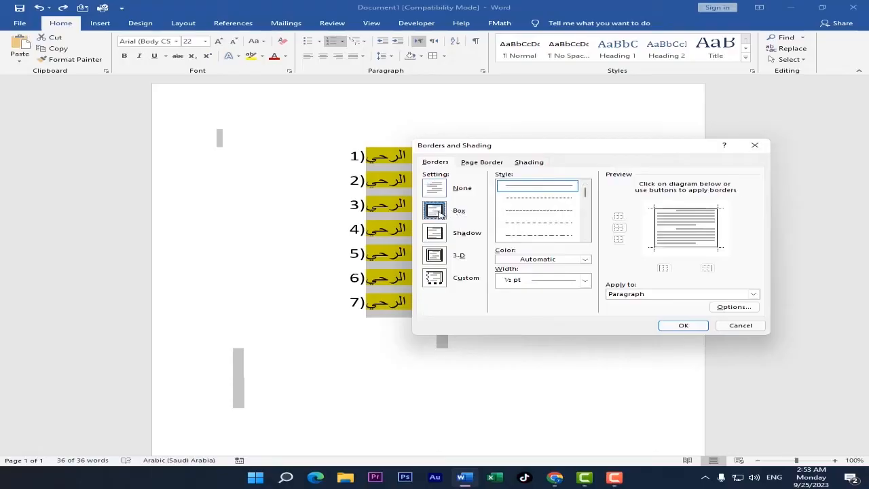
{"action": "left_click", "coordinate": [443, 234]}
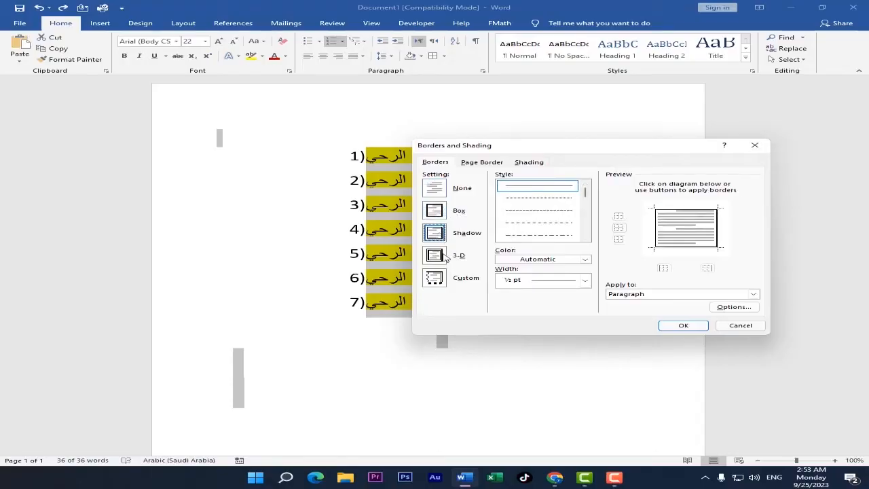
{"action": "left_click", "coordinate": [438, 256]}
{"action": "left_click", "coordinate": [437, 284]}
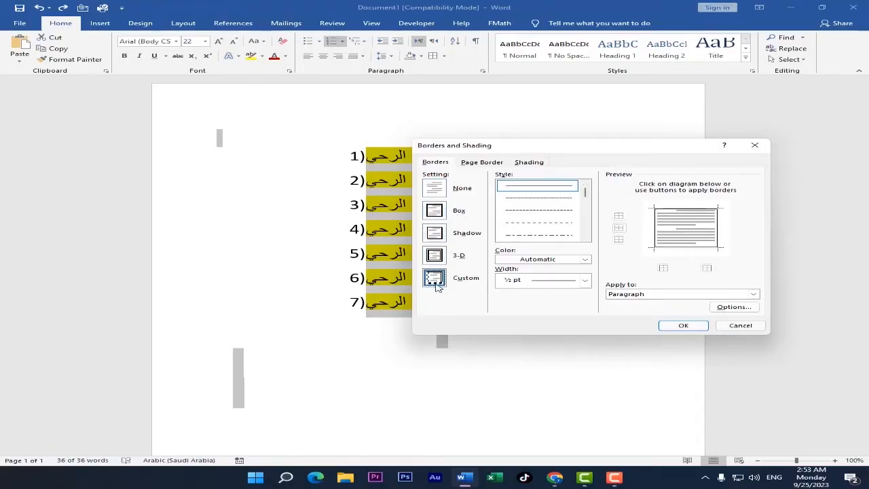
Step: Check the border width, color and apply-to choices, and try a 3-D ½ pt border in automatic color on all paragraphs
{"action": "left_click", "coordinate": [585, 282]}
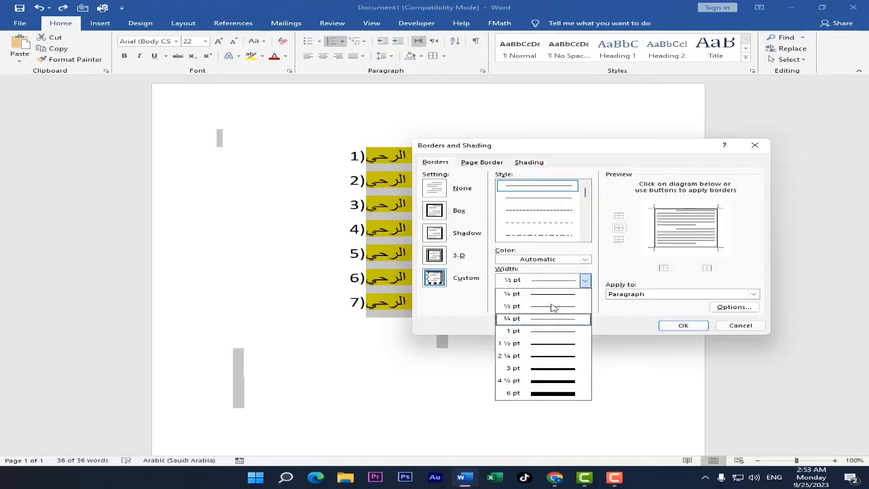
{"action": "left_click", "coordinate": [584, 261]}
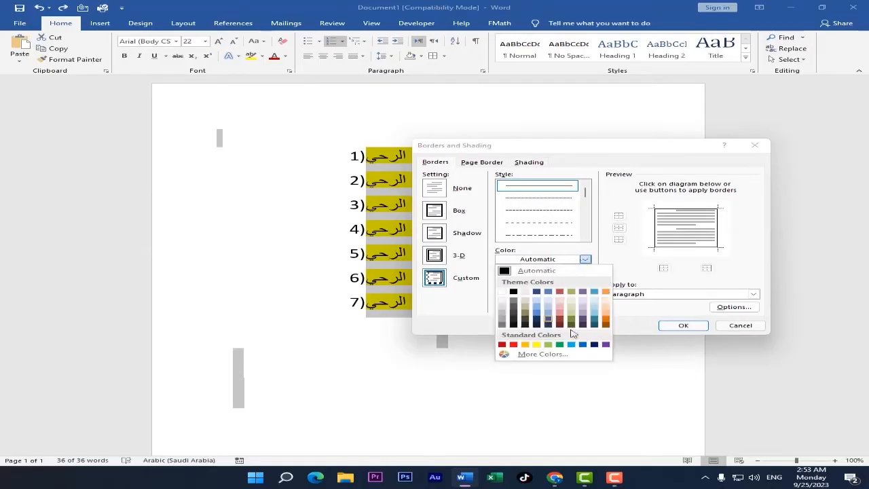
{"action": "left_click", "coordinate": [584, 261]}
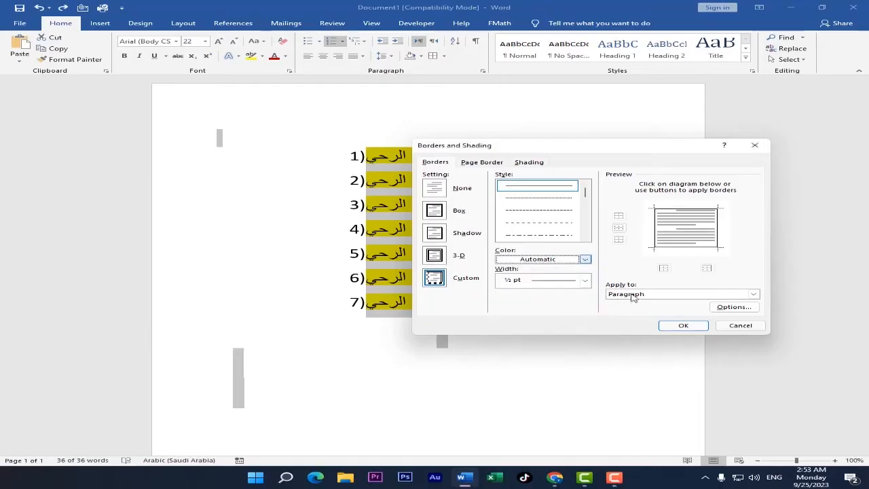
{"action": "left_click", "coordinate": [754, 294]}
{"action": "left_click", "coordinate": [753, 295]}
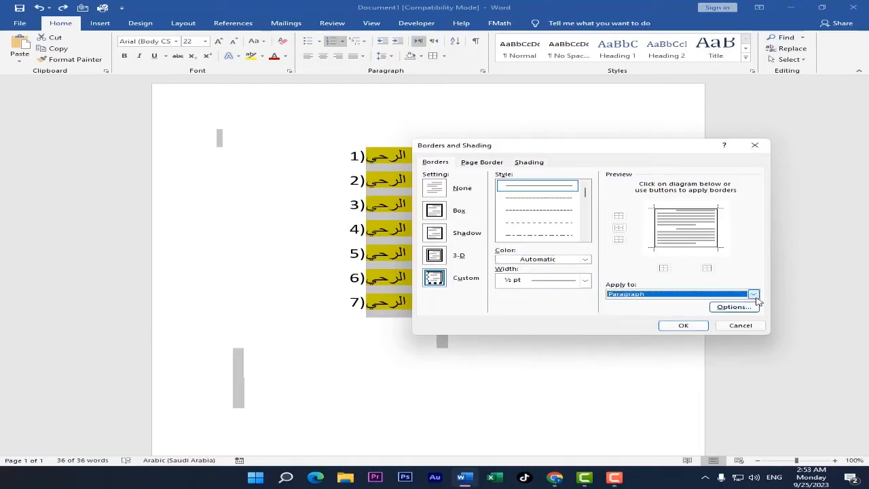
{"action": "left_click", "coordinate": [438, 256]}
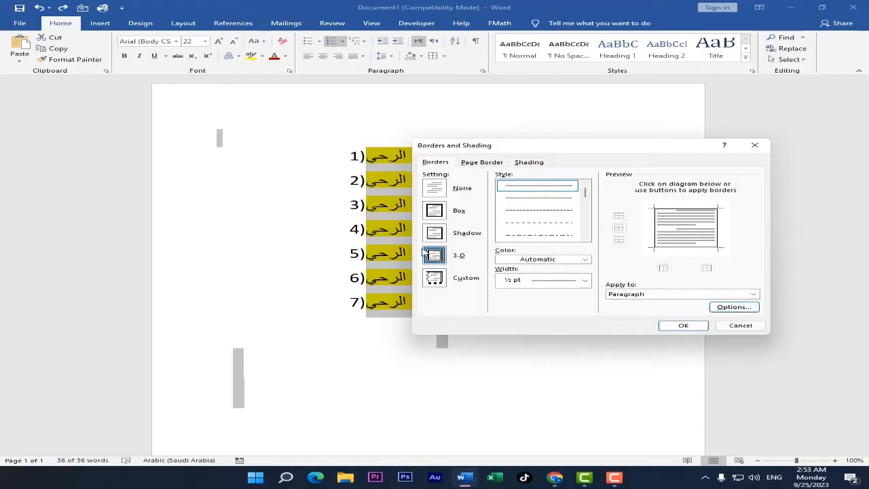
{"action": "left_click", "coordinate": [683, 326]}
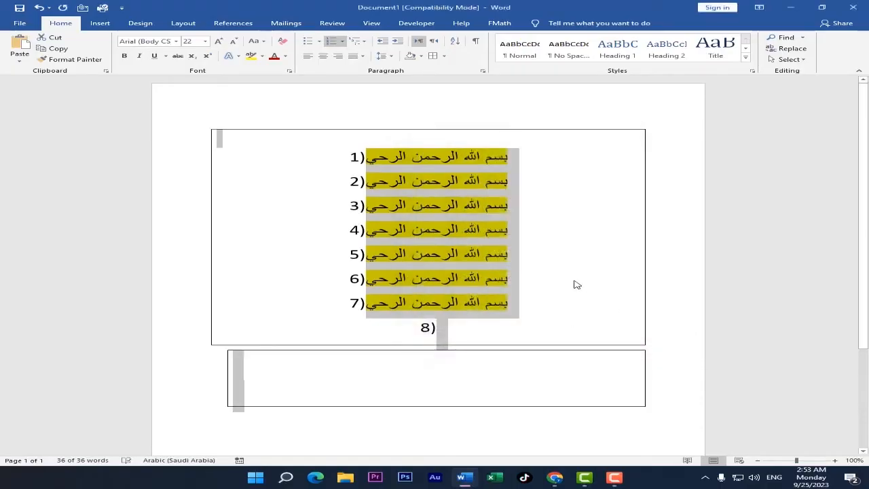
{"action": "left_click", "coordinate": [346, 245]}
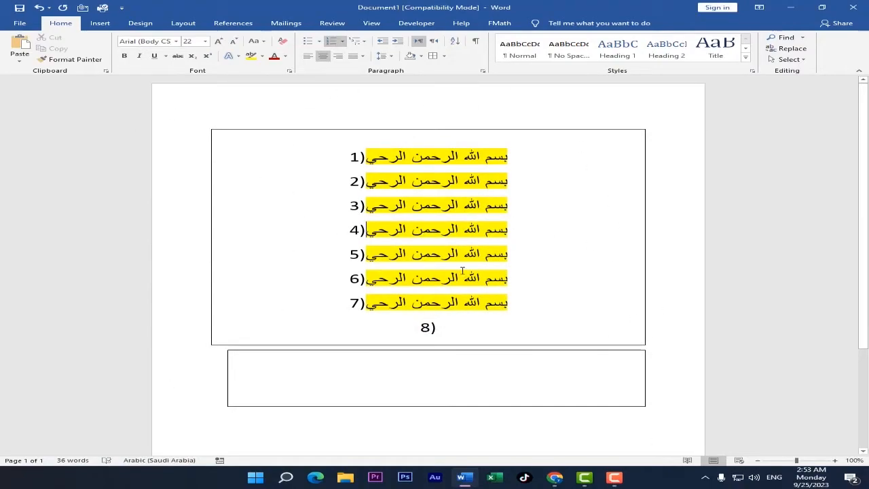
Step: Select the entire text, preview the gallery styles on it and try creating a new style named Style1 from its formatting
{"action": "key", "text": "ctrl+a"}
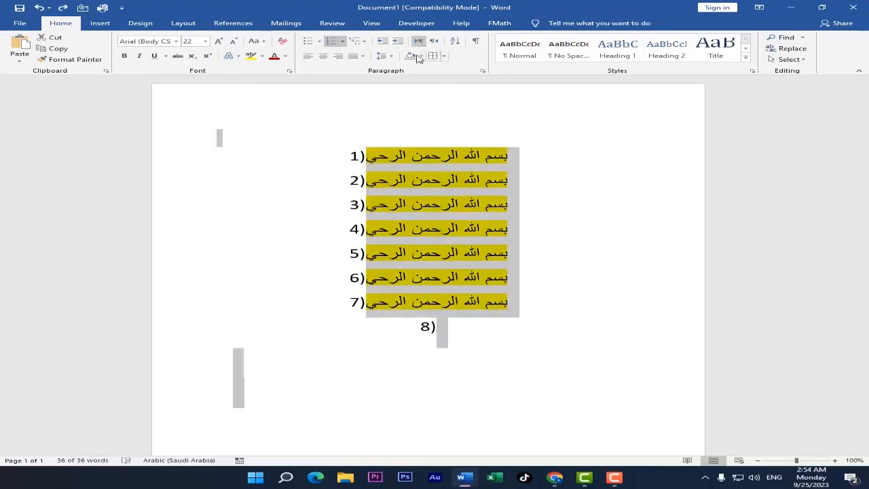
{"action": "left_click", "coordinate": [324, 273]}
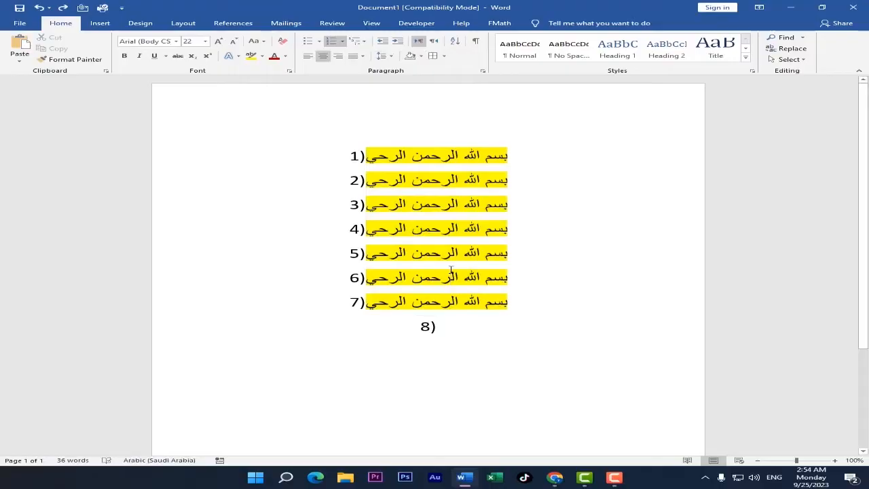
{"action": "key", "text": "ctrl+a"}
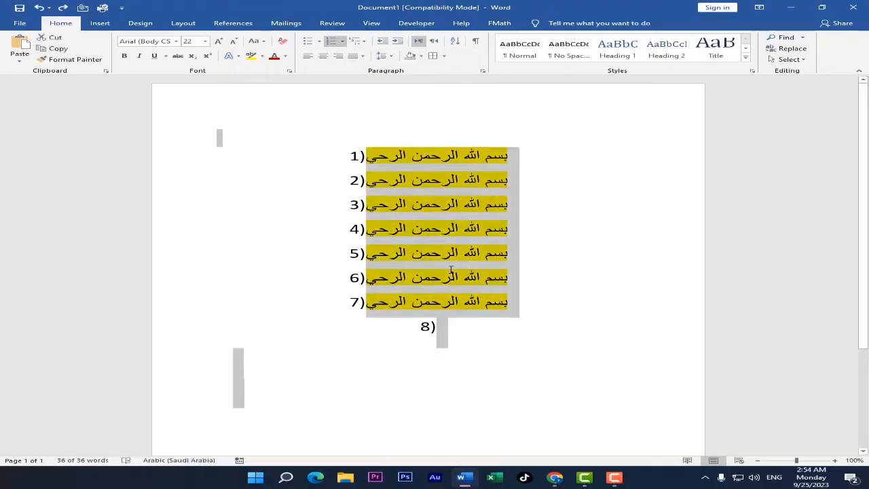
{"action": "left_click", "coordinate": [746, 60]}
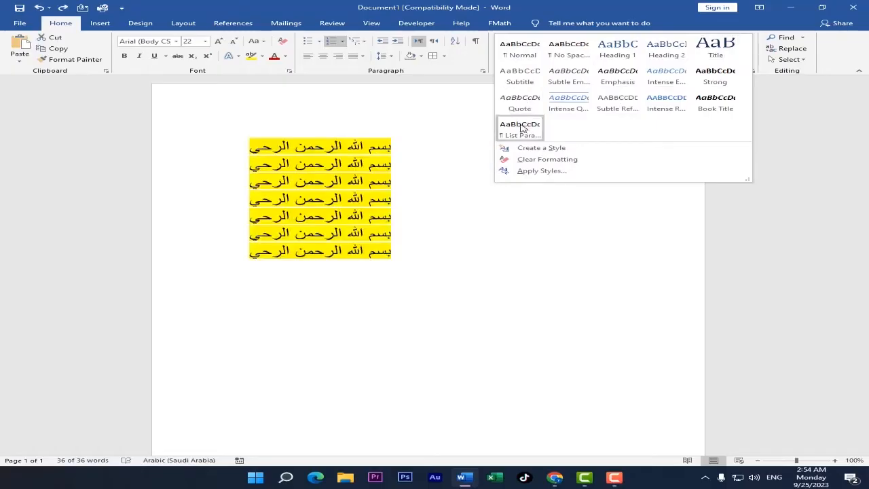
{"action": "left_click", "coordinate": [555, 150]}
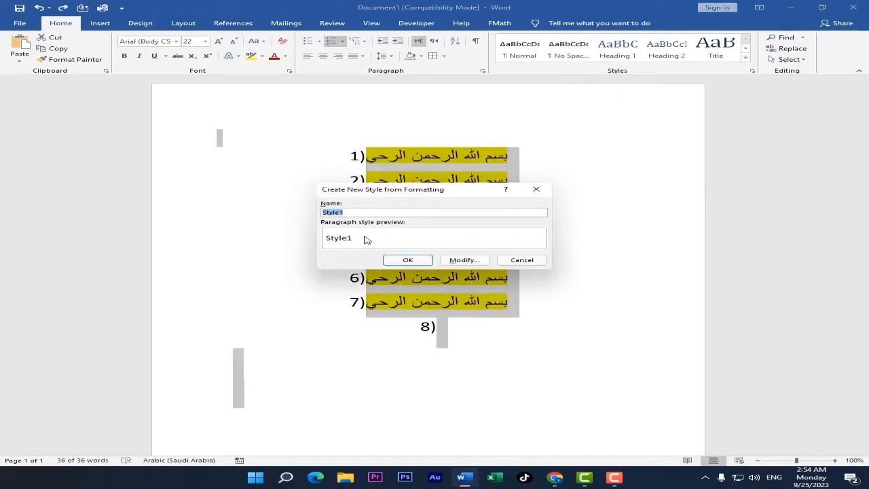
{"action": "left_click", "coordinate": [427, 261]}
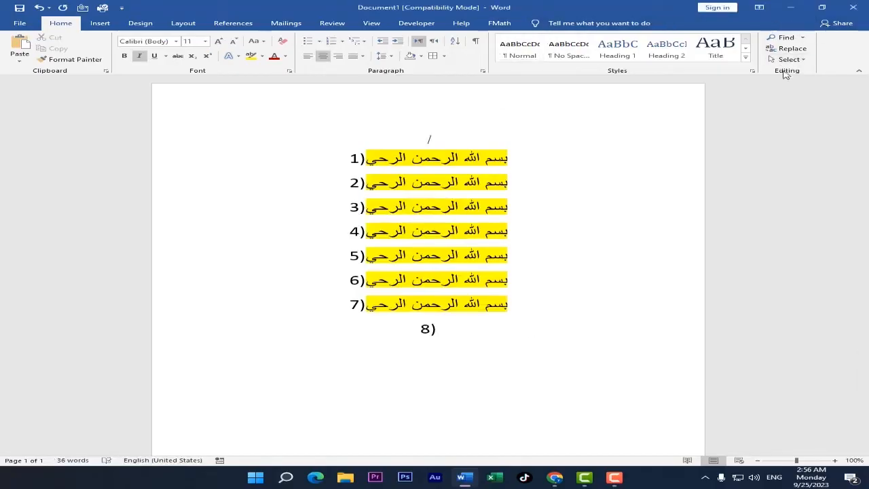
Step: Open the document search pane from the Find options and close it again without searching
{"action": "left_click", "coordinate": [802, 37]}
{"action": "left_click", "coordinate": [788, 47]}
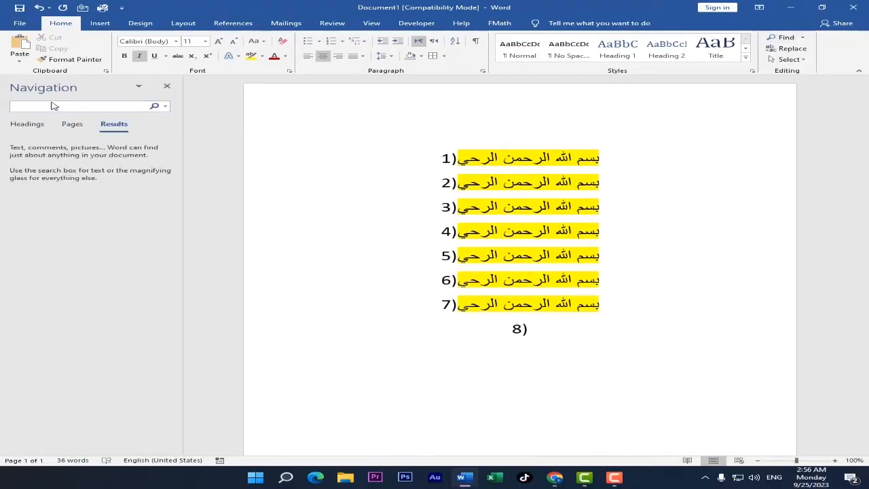
{"action": "left_click", "coordinate": [167, 86]}
Step: Try the Select All, Select Objects and Select All Text With Similar Formatting options on the numbered Arabic list
{"action": "left_click", "coordinate": [808, 63]}
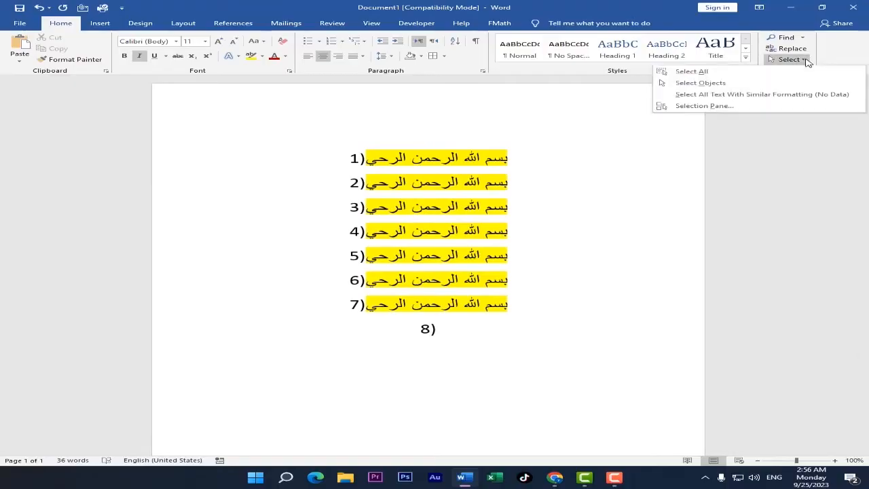
{"action": "left_click", "coordinate": [721, 74]}
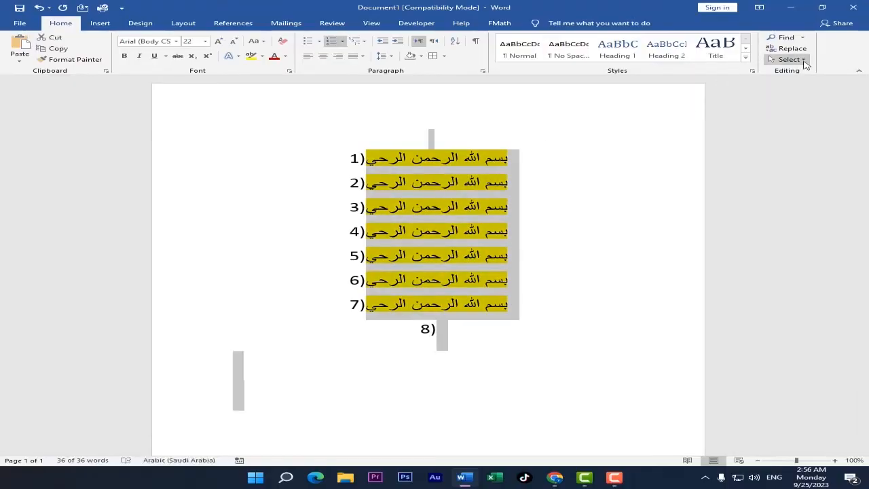
{"action": "left_click", "coordinate": [789, 59]}
{"action": "left_click", "coordinate": [709, 84]}
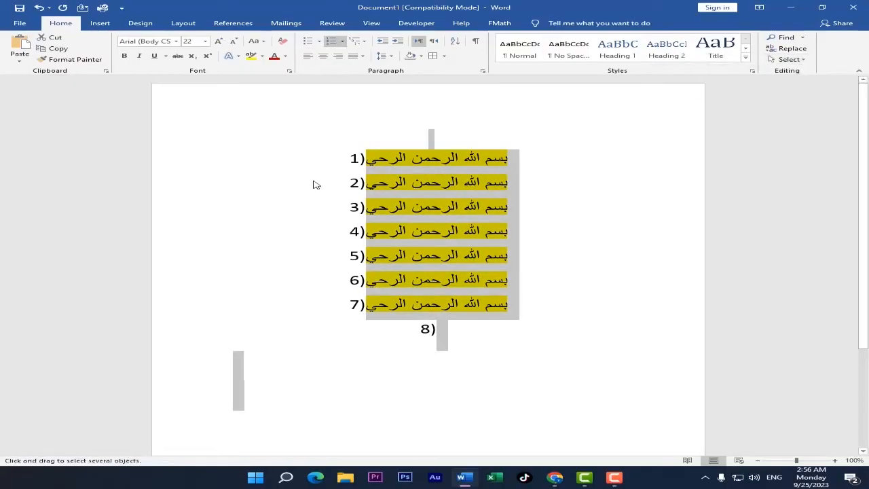
{"action": "left_click_drag", "start_coordinate": [330, 138], "coordinate": [528, 344]}
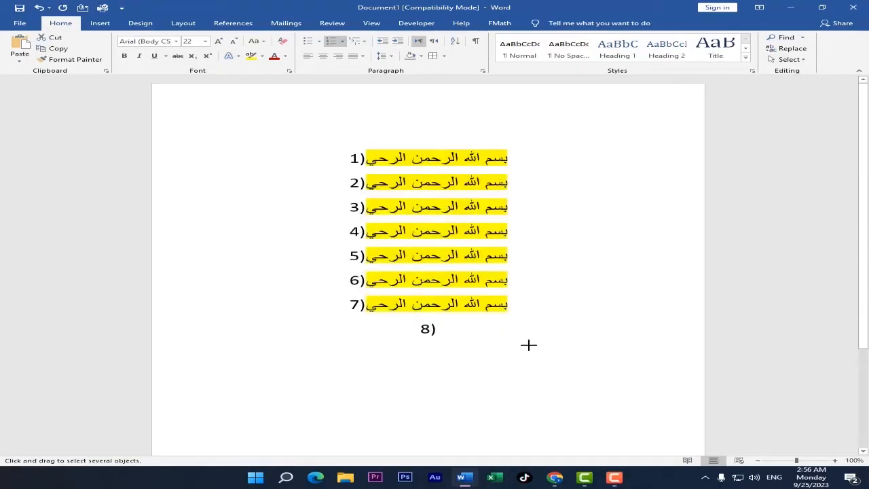
{"action": "left_click", "coordinate": [789, 59]}
{"action": "left_click", "coordinate": [737, 95]}
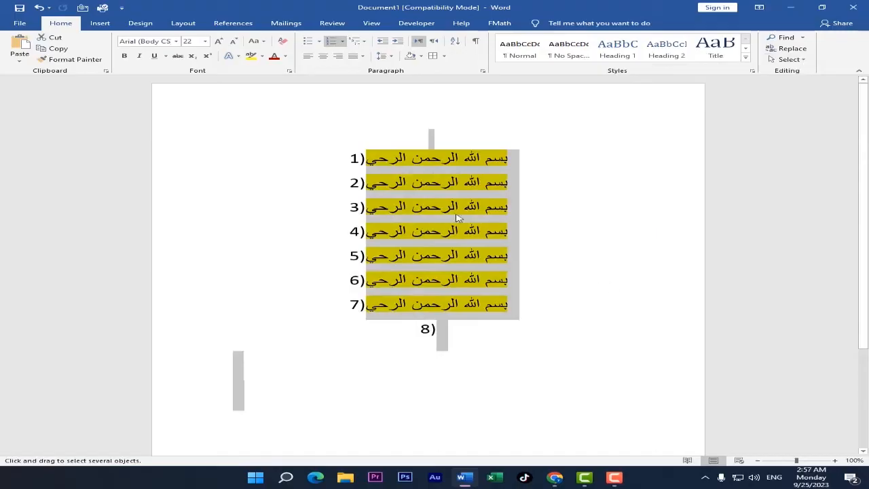
Step: Examine the document's Info, Save As, Print, Share and Export pages in the file management view
{"action": "left_click", "coordinate": [19, 24]}
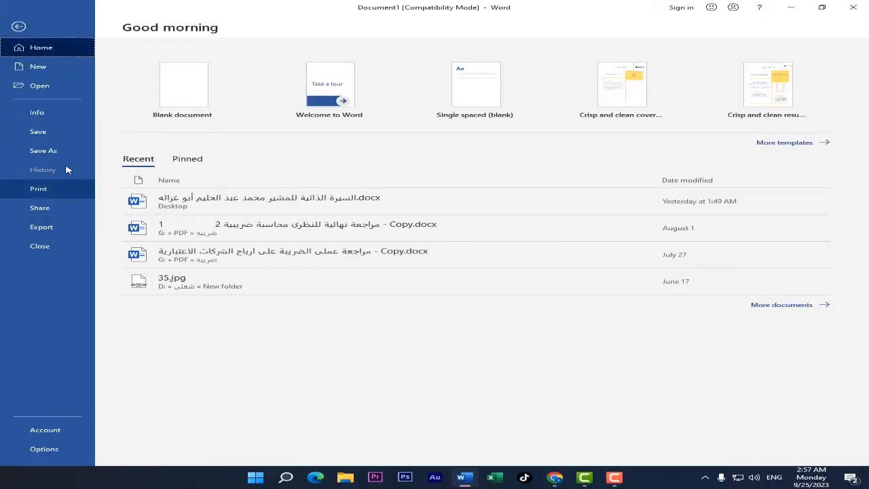
{"action": "left_click", "coordinate": [68, 116]}
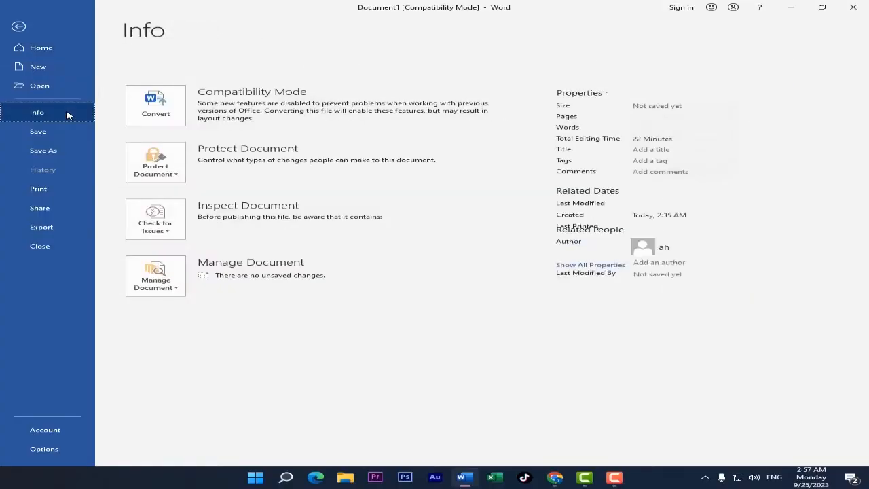
{"action": "left_click", "coordinate": [37, 31]}
{"action": "left_click", "coordinate": [19, 28]}
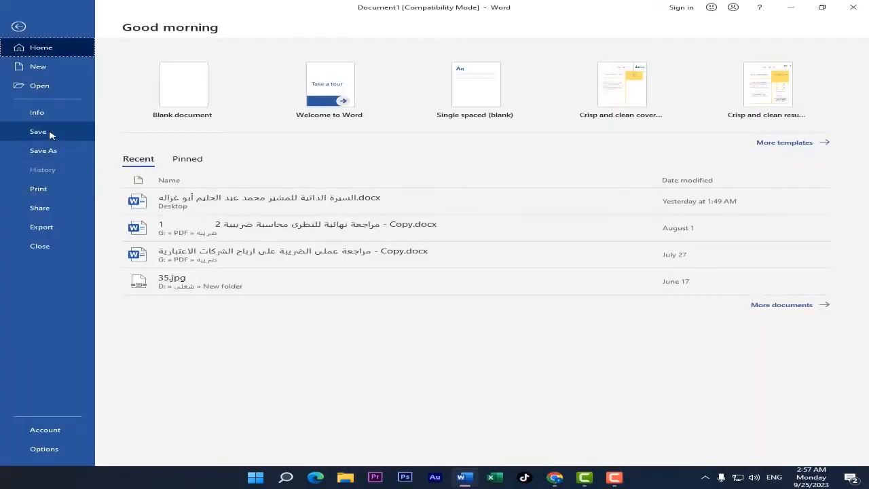
{"action": "left_click", "coordinate": [53, 154]}
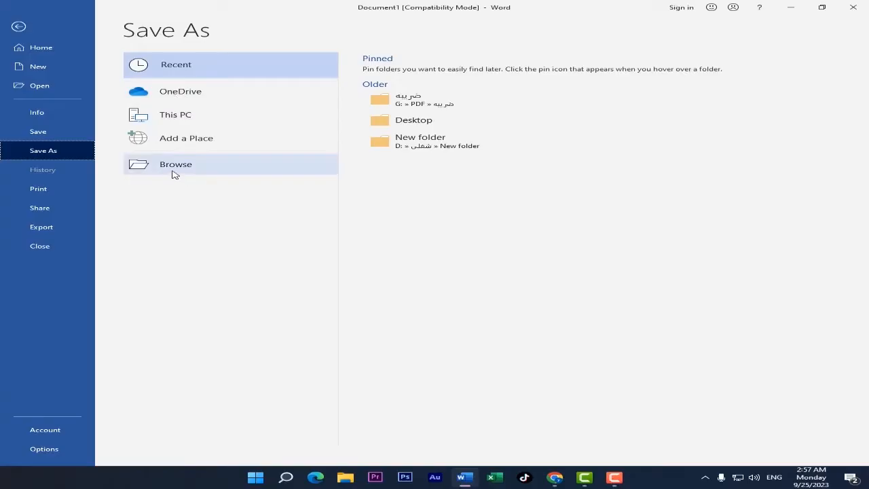
{"action": "left_click", "coordinate": [41, 191]}
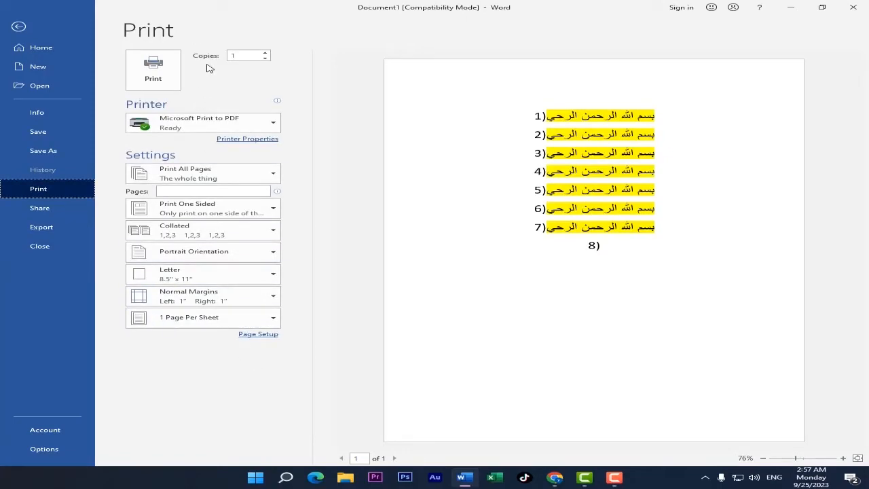
{"action": "left_click", "coordinate": [66, 214]}
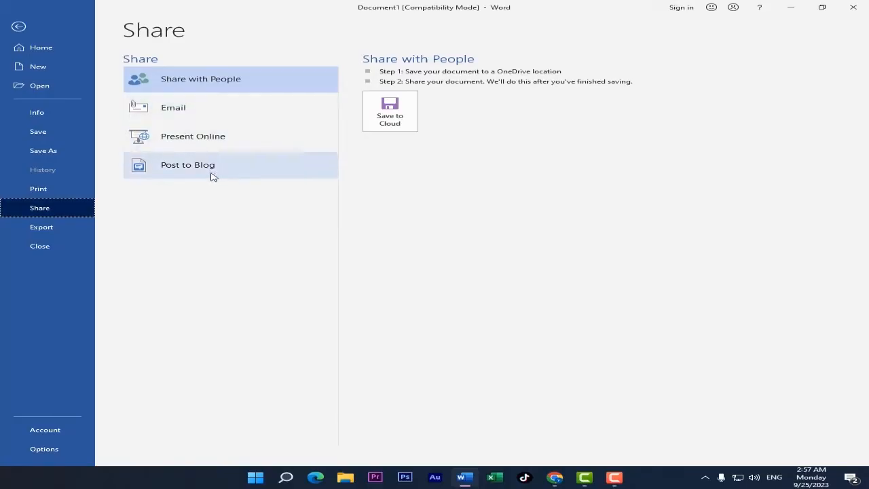
{"action": "left_click", "coordinate": [57, 237]}
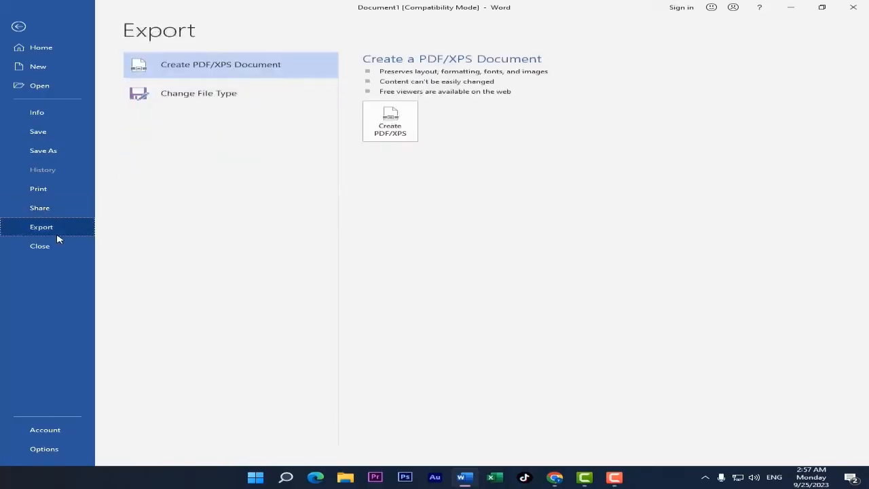
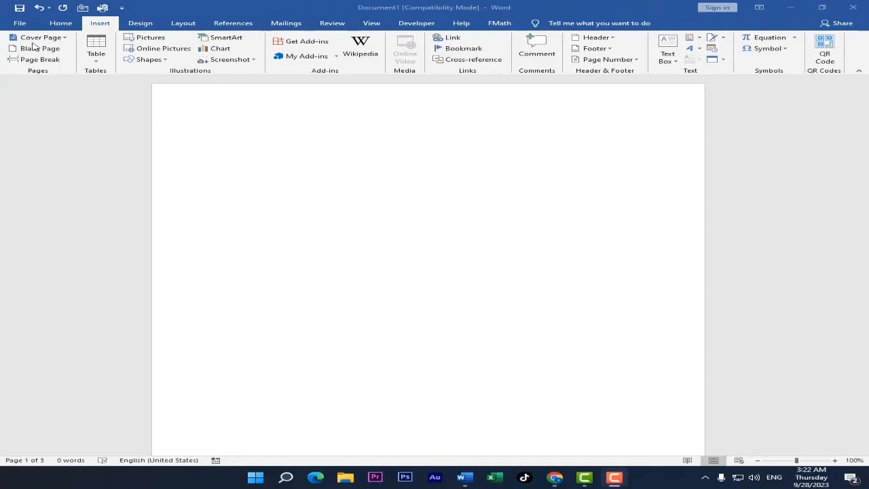
Step: Try the Facet cover page from the built-in gallery, look it over, and undo its insertion
{"action": "left_click", "coordinate": [58, 39]}
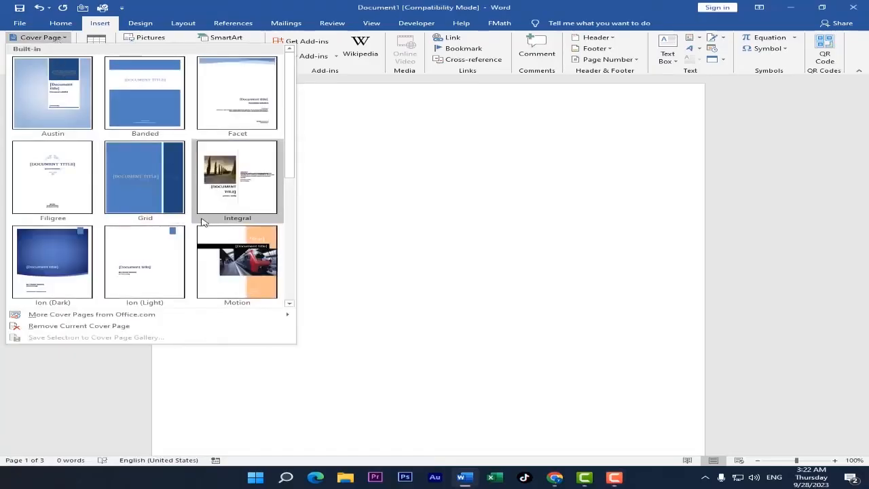
{"action": "scroll", "coordinate": [174, 229], "scroll_direction": "down", "scroll_amount": 5}
{"action": "scroll", "coordinate": [175, 229], "scroll_direction": "up", "scroll_amount": 5}
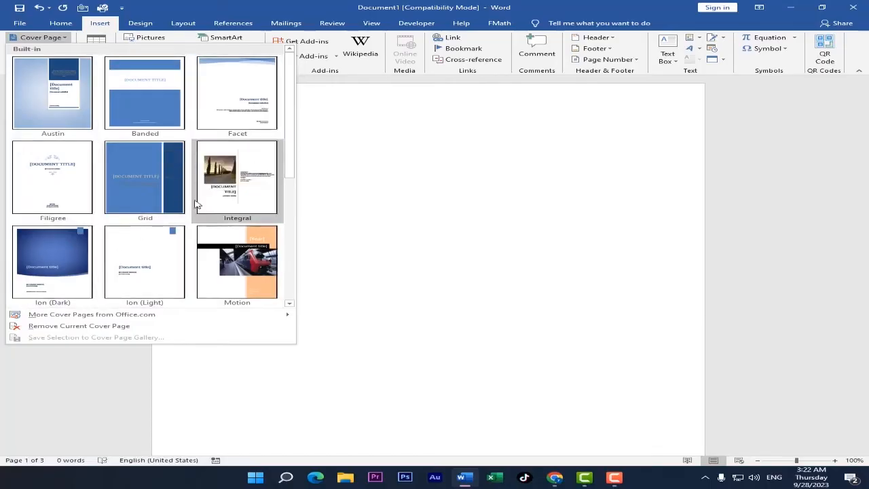
{"action": "left_click", "coordinate": [250, 103]}
{"action": "scroll", "coordinate": [489, 248], "scroll_direction": "down", "scroll_amount": 5}
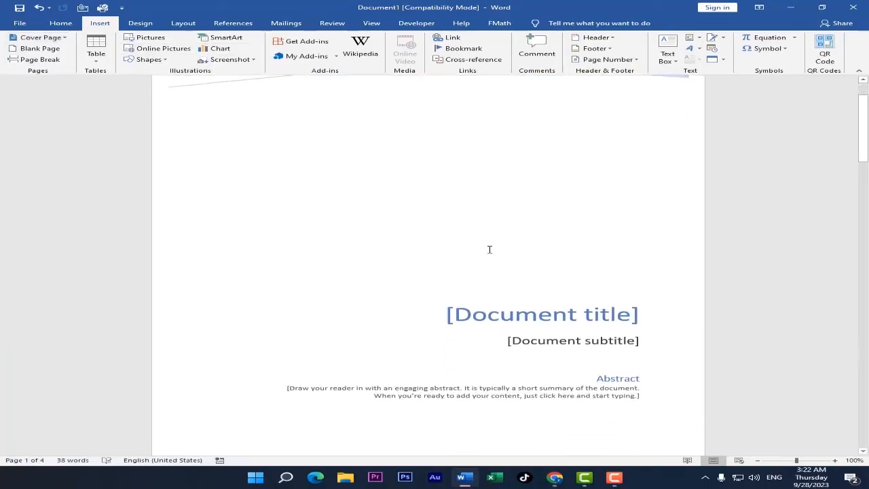
{"action": "scroll", "coordinate": [555, 265], "scroll_direction": "down", "scroll_amount": 2}
{"action": "scroll", "coordinate": [554, 271], "scroll_direction": "up", "scroll_amount": 6}
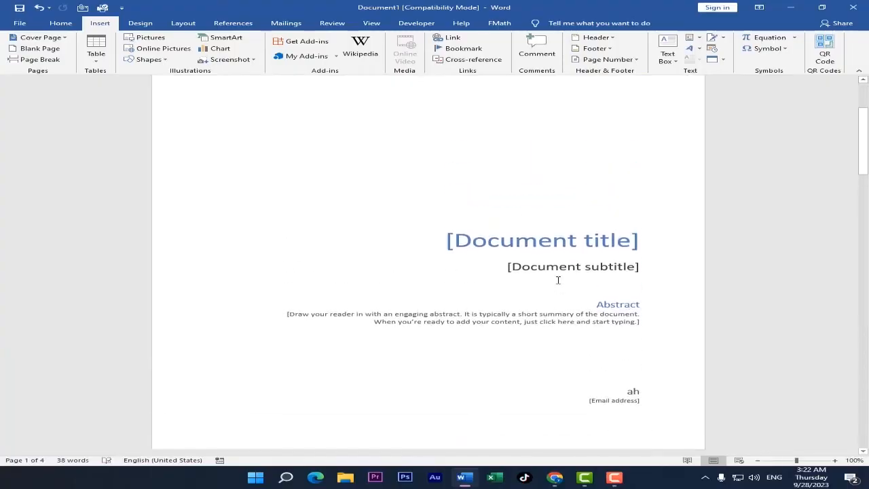
{"action": "key", "text": "ctrl+z"}
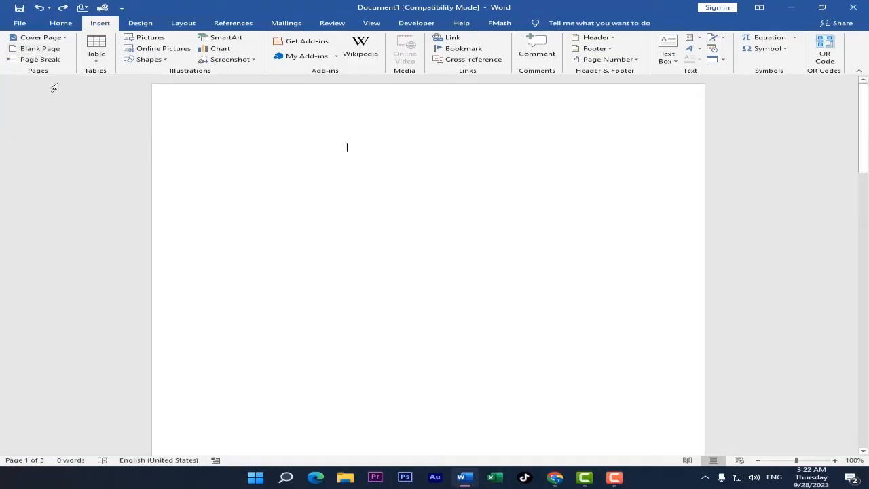
Step: Insert several blank pages at the start of the document and look back through them
{"action": "left_click", "coordinate": [39, 49]}
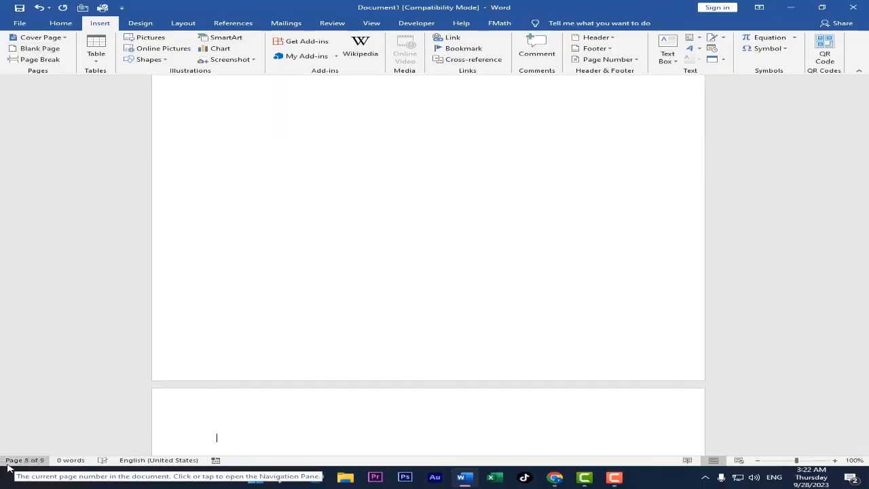
{"action": "scroll", "coordinate": [457, 268], "scroll_direction": "up", "scroll_amount": 11}
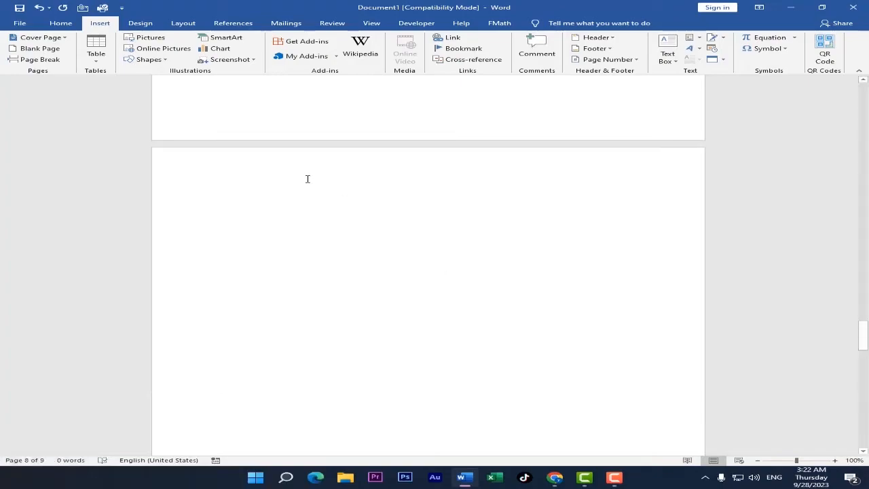
{"action": "scroll", "coordinate": [294, 360], "scroll_direction": "up", "scroll_amount": 10}
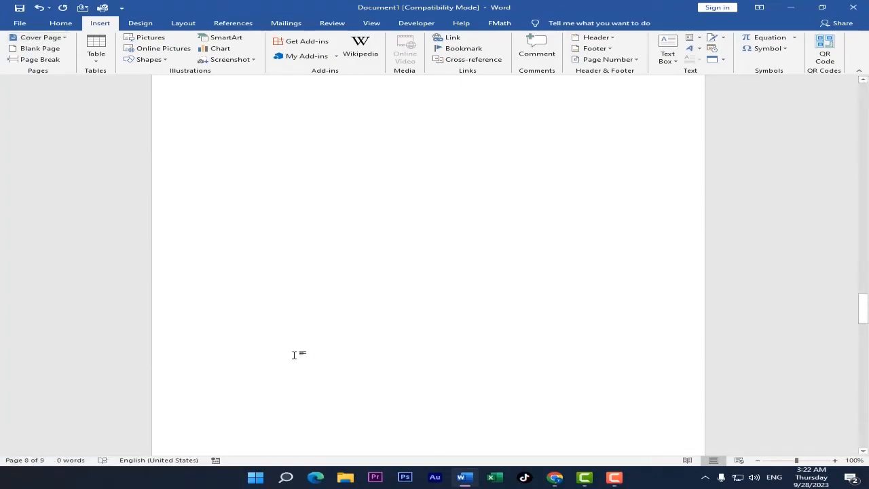
Step: Insert a page break on the first page and return to the start of the document
{"action": "left_click", "coordinate": [43, 60]}
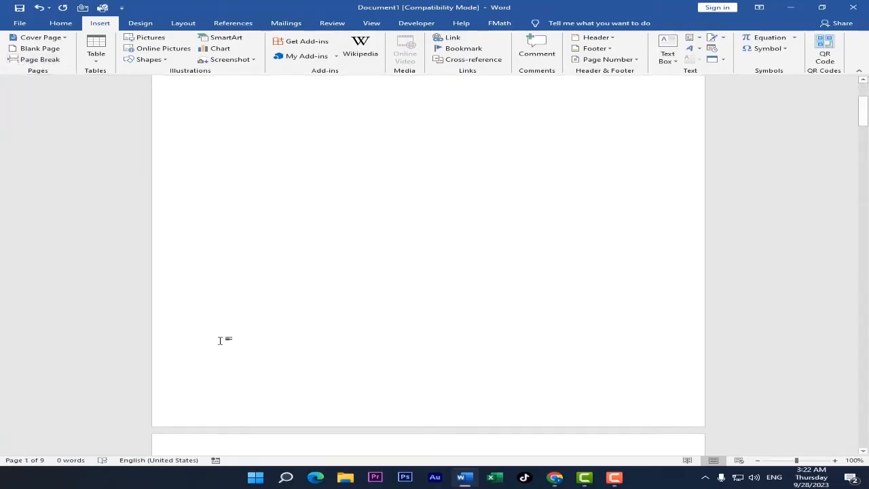
{"action": "scroll", "coordinate": [220, 340], "scroll_direction": "up", "scroll_amount": 3}
{"action": "scroll", "coordinate": [220, 340], "scroll_direction": "down", "scroll_amount": 4}
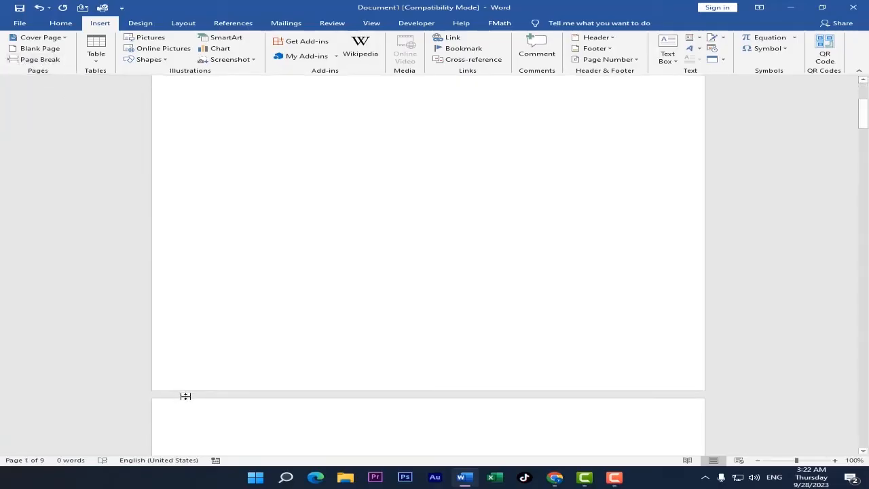
{"action": "scroll", "coordinate": [215, 384], "scroll_direction": "down", "scroll_amount": 2}
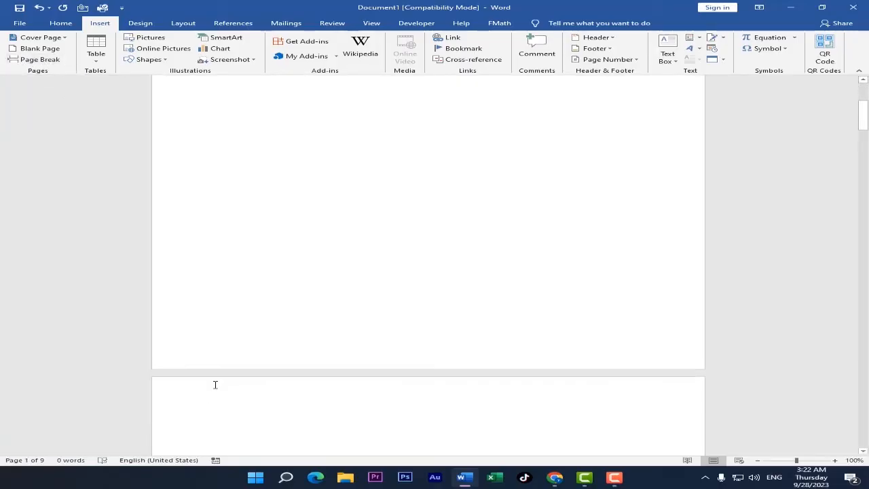
{"action": "left_click", "coordinate": [49, 60]}
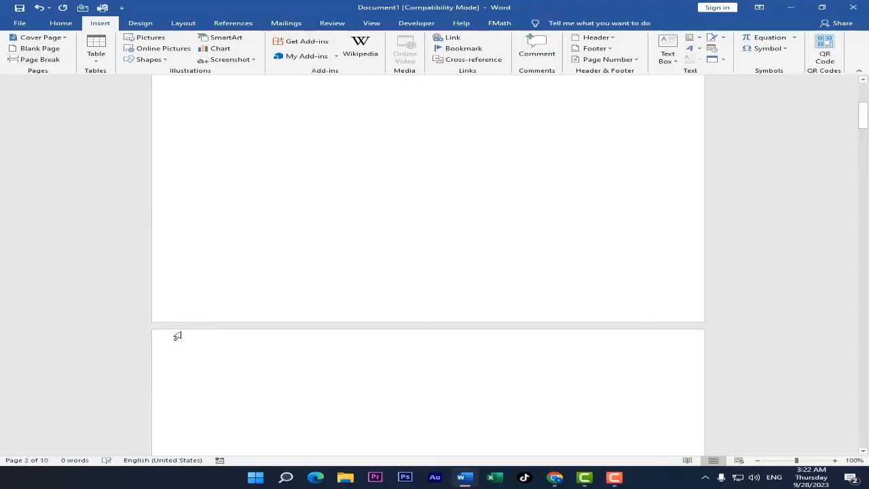
{"action": "scroll", "coordinate": [233, 317], "scroll_direction": "up", "scroll_amount": 12}
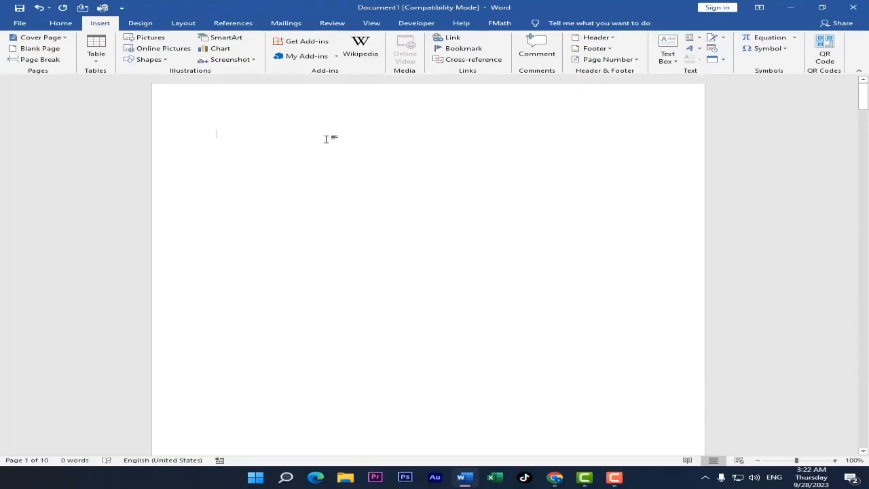
Step: Insert a table of 10 columns by 8 rows on the first page, shift it slightly upward and enlarge it
{"action": "left_click", "coordinate": [96, 55]}
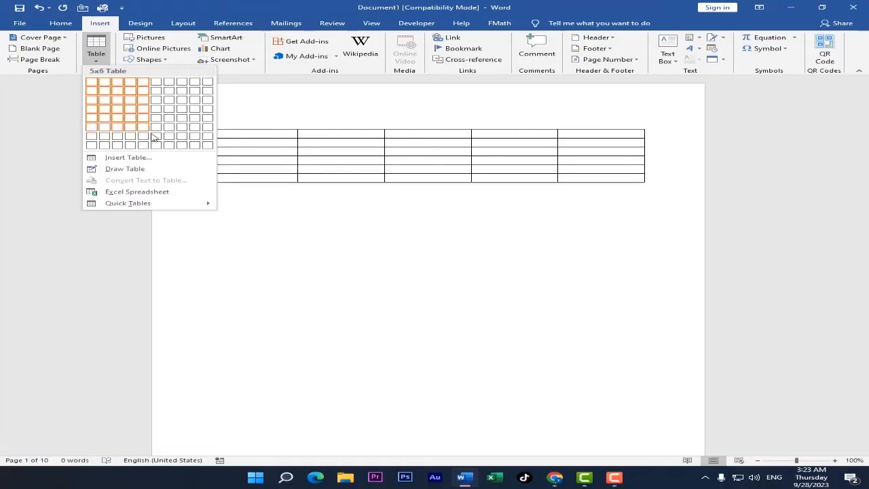
{"action": "left_click", "coordinate": [209, 147]}
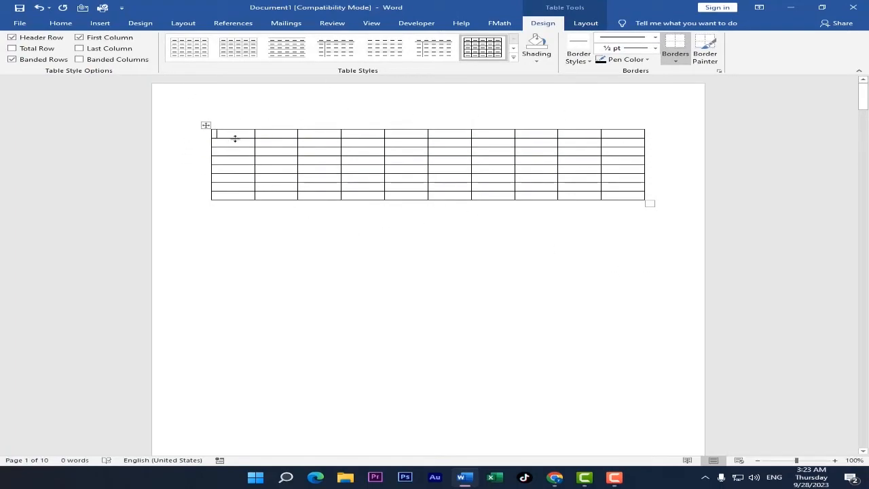
{"action": "mouse_move", "coordinate": [204, 129]}
{"action": "left_mouse_down"}
{"action": "mouse_move", "coordinate": [195, 151]}
{"action": "mouse_move", "coordinate": [197, 114]}
{"action": "left_mouse_up"}
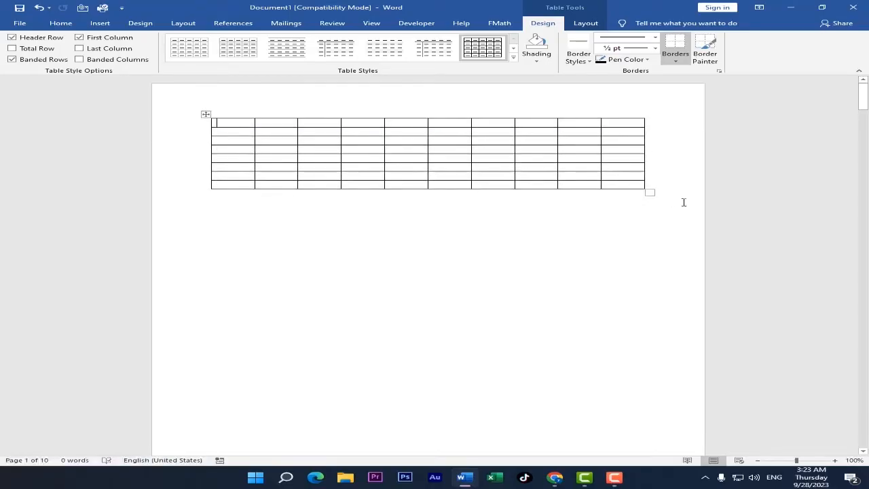
{"action": "left_click_drag", "start_coordinate": [650, 193], "coordinate": [662, 268]}
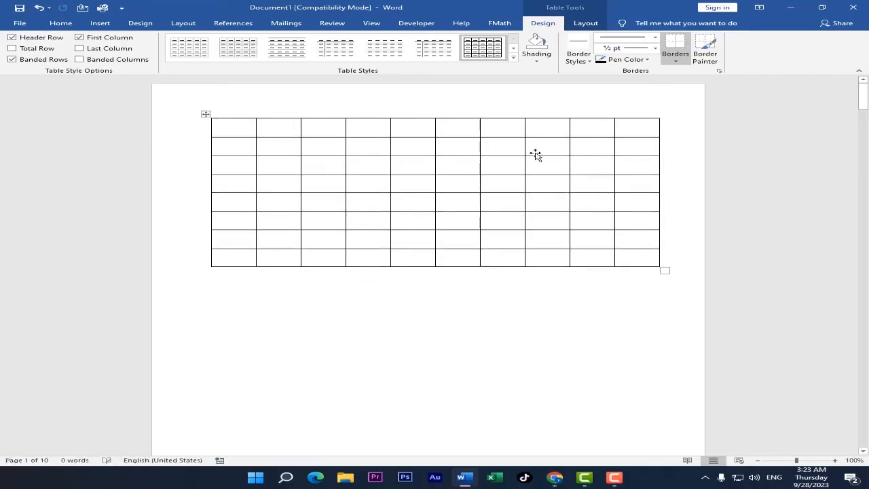
Step: Try two plain table styles on the table and apply the dark black-and-grey grid style
{"action": "left_click", "coordinate": [441, 55]}
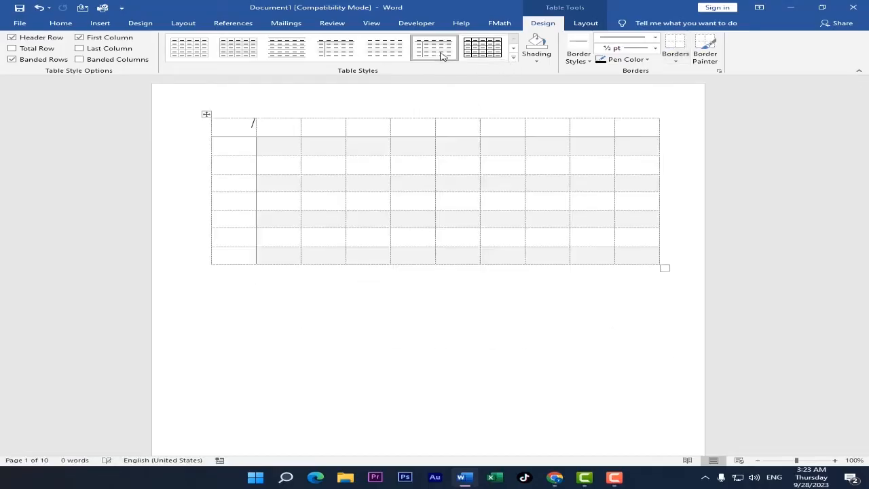
{"action": "left_click", "coordinate": [237, 52]}
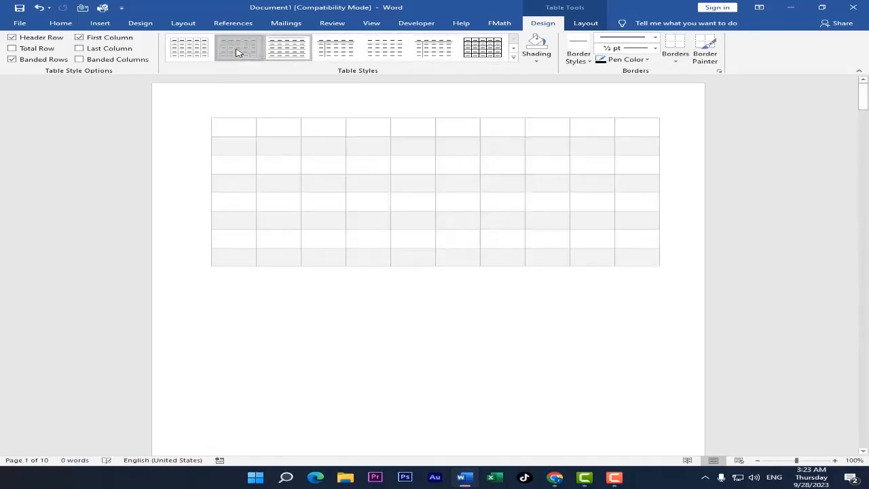
{"action": "left_click", "coordinate": [514, 59]}
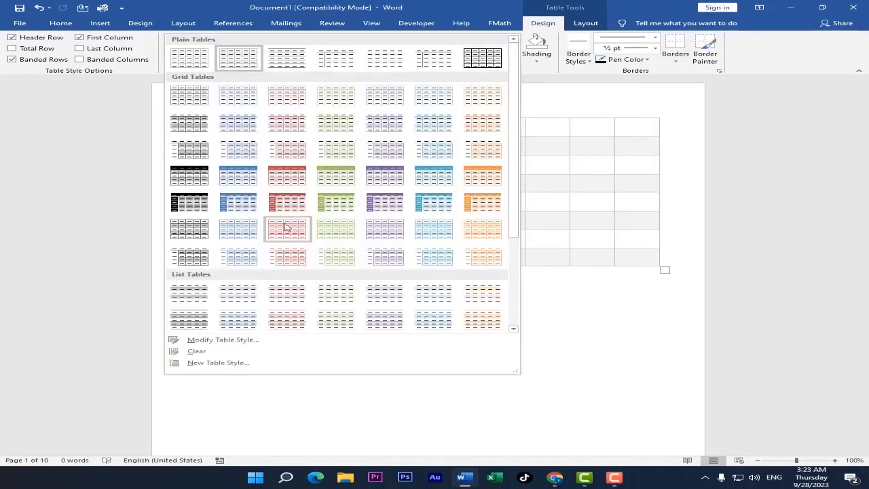
{"action": "left_click", "coordinate": [189, 203]}
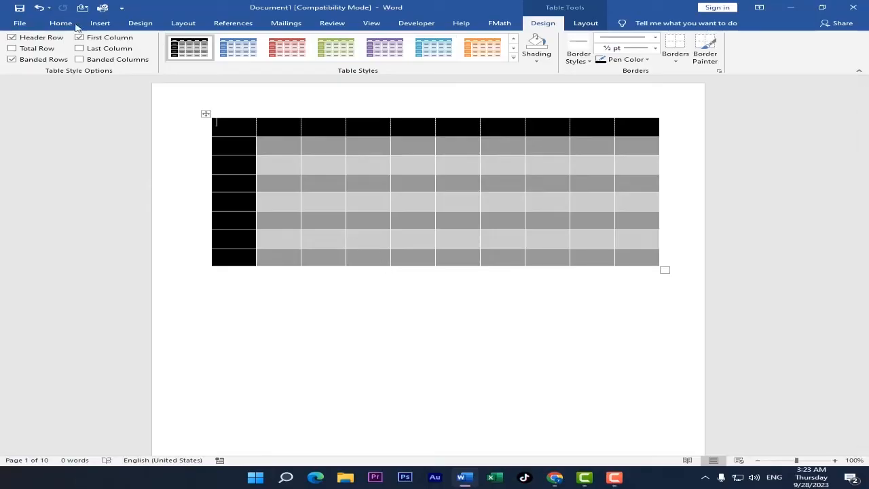
Step: Undo the style changes, the resizing and the insertion of the 10-column table
{"action": "key", "text": "ctrl+z"}
{"action": "left_click", "coordinate": [107, 23]}
{"action": "key", "text": "ctrl+z"}
{"action": "key", "text": "ctrl+z"}
{"action": "key", "text": "ctrl+z"}
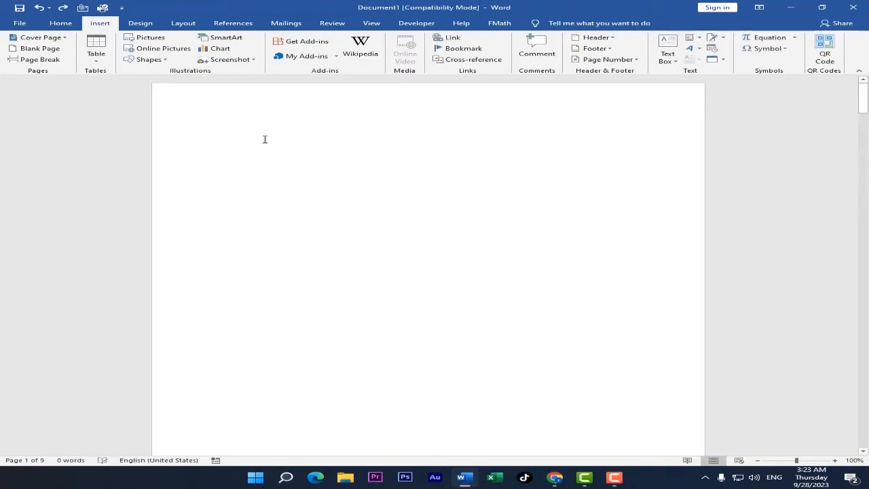
Step: Create a table of 6 columns and 5 rows by specifying its dimensions, and undo it
{"action": "left_click", "coordinate": [96, 61]}
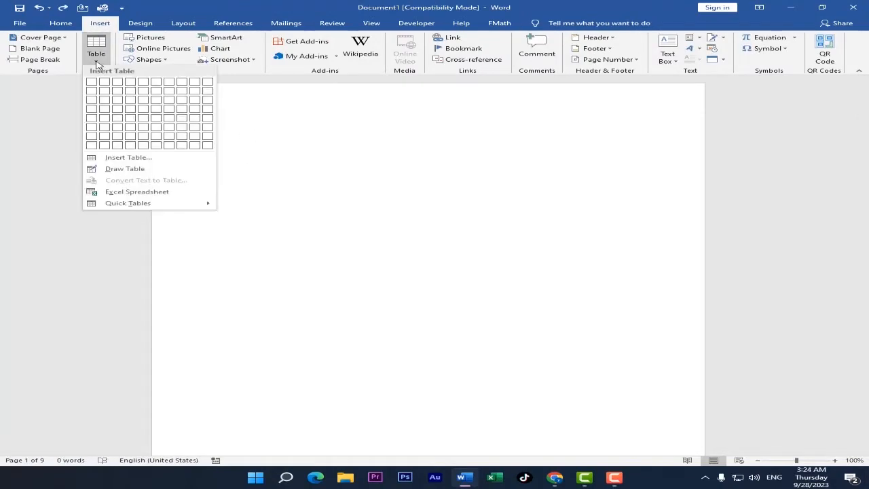
{"action": "left_click", "coordinate": [126, 158]}
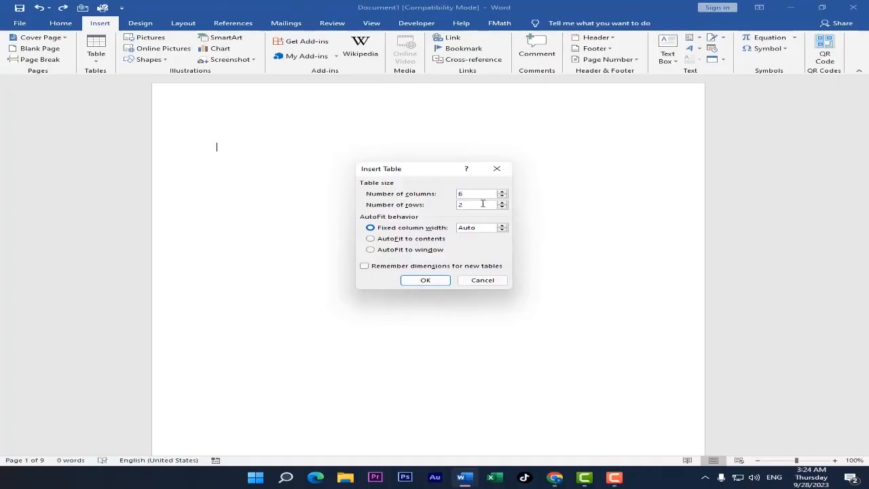
{"action": "key", "text": "Return"}
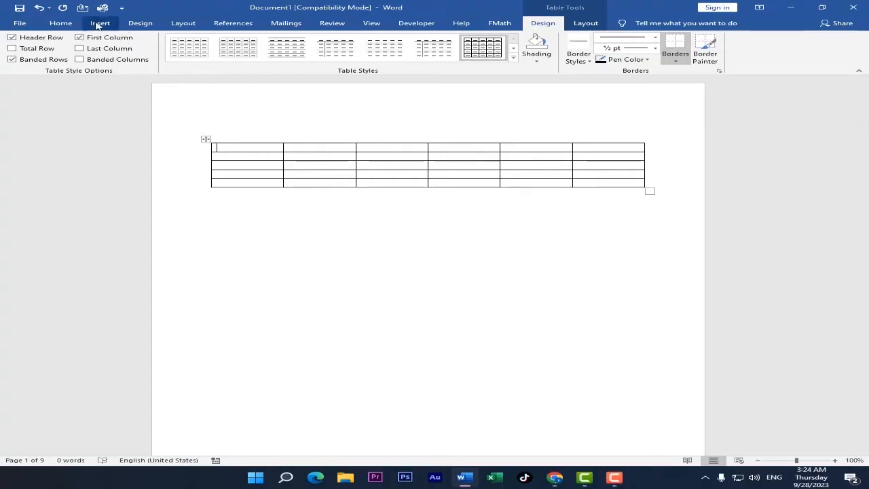
{"action": "key", "text": "ctrl+z"}
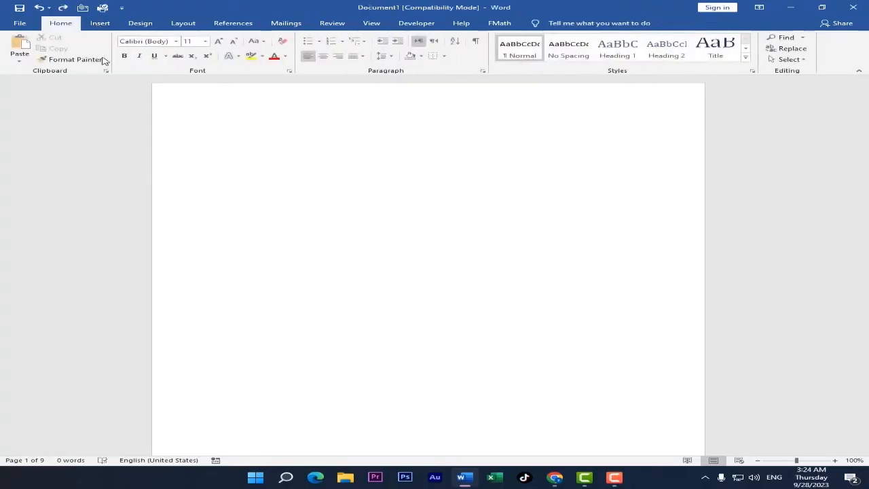
Step: Draw a single-cell table about 2.56" wide and 2.14" high on the first page and enter "fdgfdgfdg" in it
{"action": "left_click", "coordinate": [100, 23]}
{"action": "left_click", "coordinate": [96, 53]}
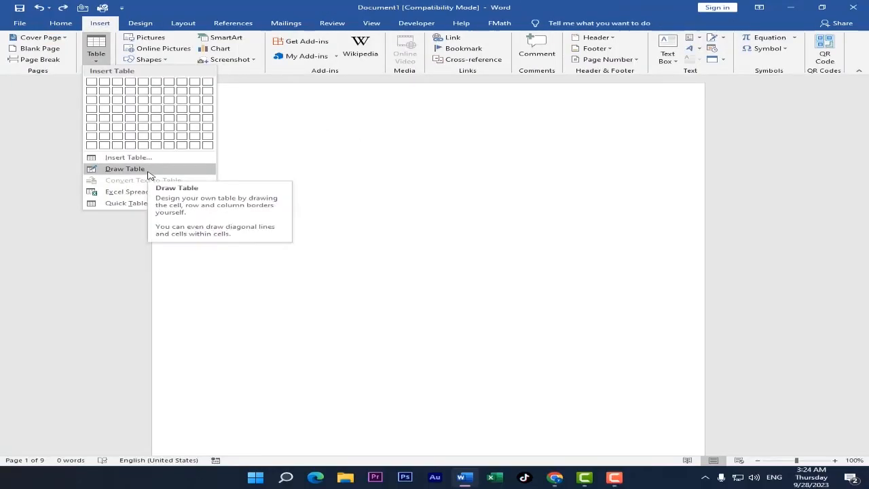
{"action": "left_click", "coordinate": [125, 169]}
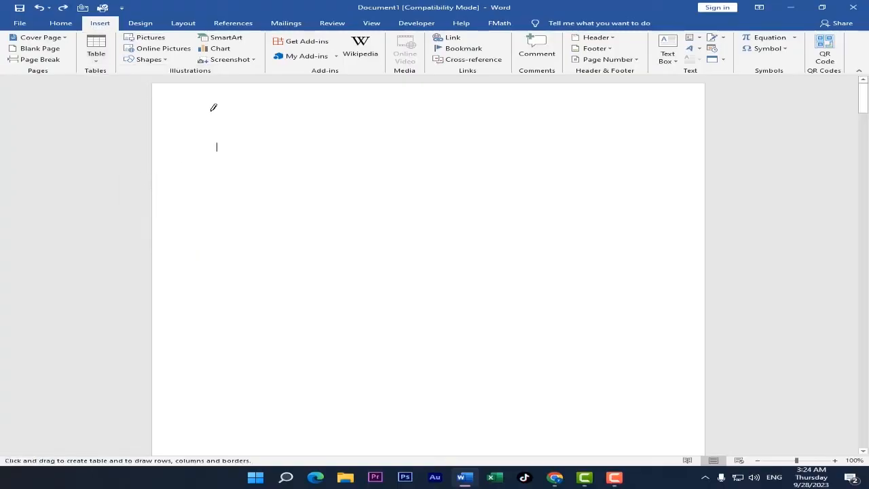
{"action": "mouse_move", "coordinate": [211, 111]}
{"action": "left_mouse_down"}
{"action": "mouse_move", "coordinate": [291, 191]}
{"action": "mouse_move", "coordinate": [377, 207]}
{"action": "left_mouse_up"}
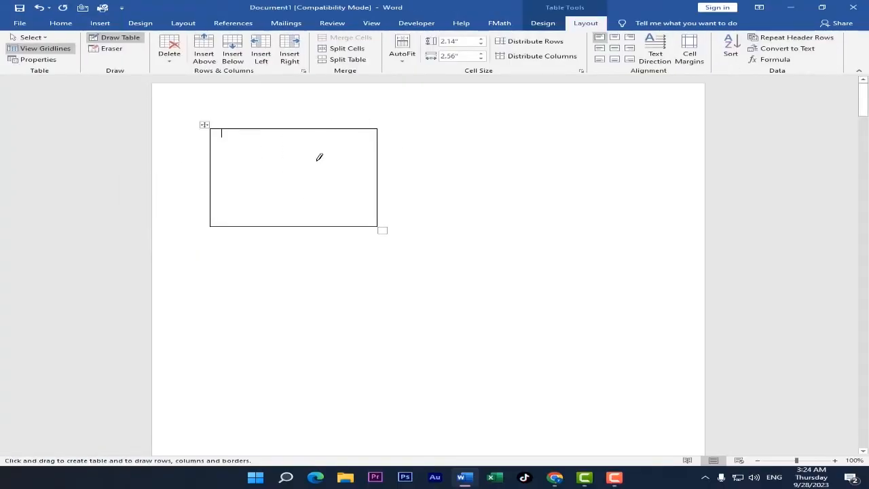
{"action": "type", "text": "fdgfdgfdg"}
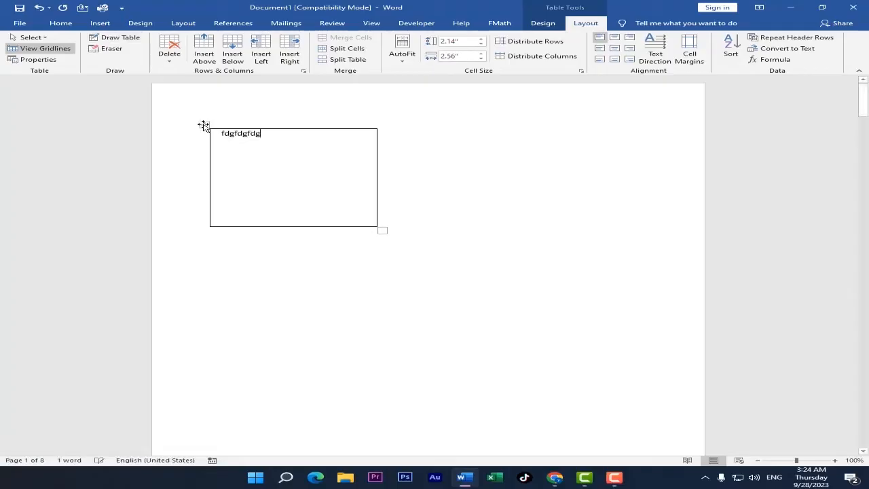
Step: Move the drawn table to the page's upper-left corner and resize it to a small box around its text
{"action": "left_click_drag", "start_coordinate": [203, 127], "coordinate": [145, 83]}
{"action": "left_click_drag", "start_coordinate": [324, 189], "coordinate": [470, 273]}
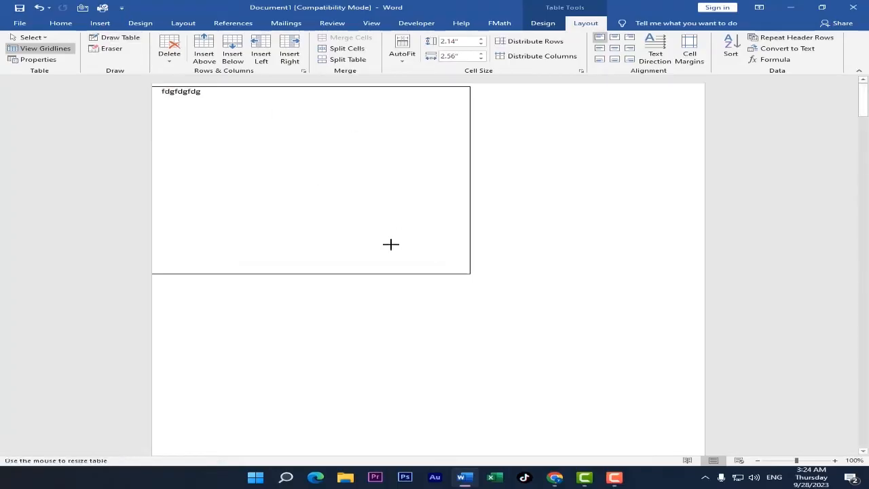
{"action": "left_click_drag", "start_coordinate": [390, 244], "coordinate": [217, 120]}
Step: Browse the built-in Quick Tables gallery, including its calendar, double table, matrix and tabular list designs
{"action": "left_click", "coordinate": [100, 23]}
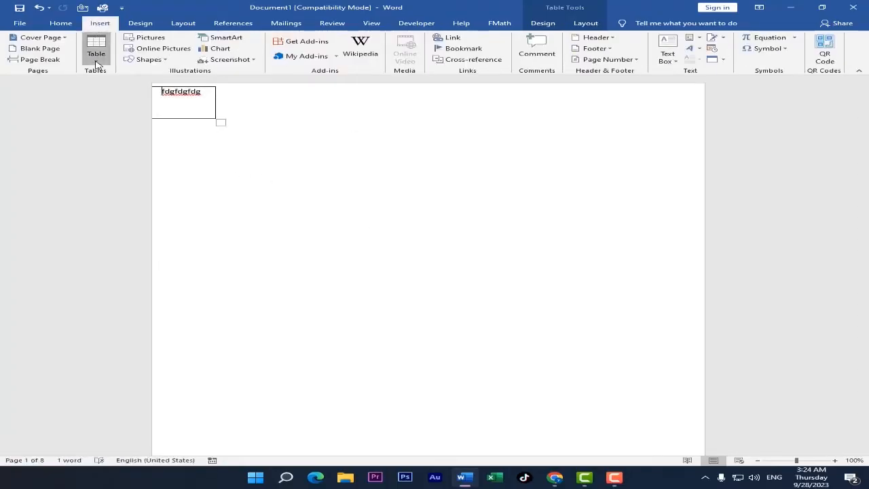
{"action": "left_click", "coordinate": [97, 63]}
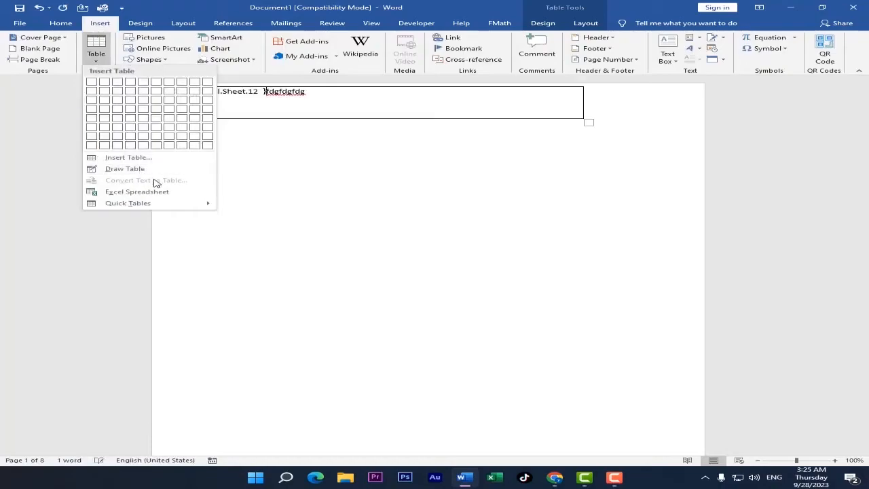
{"action": "mouse_move", "coordinate": [167, 203]}
{"action": "scroll", "coordinate": [353, 292], "scroll_direction": "down", "scroll_amount": 5}
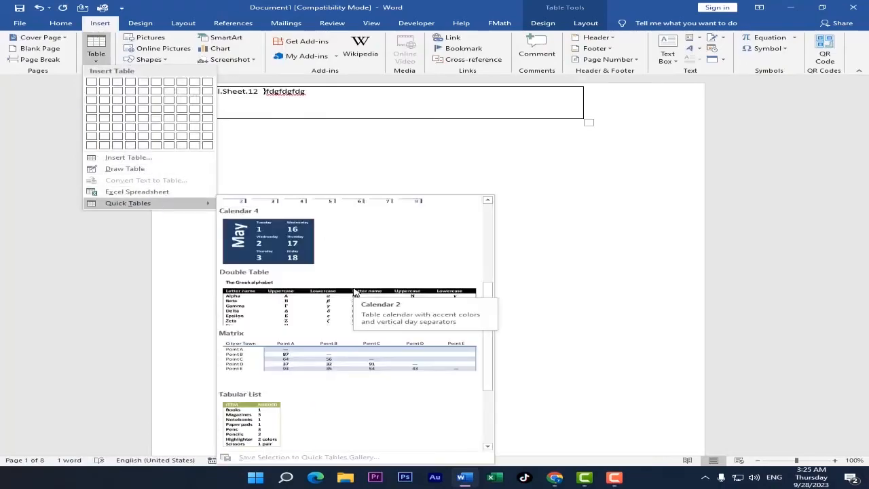
{"action": "scroll", "coordinate": [353, 292], "scroll_direction": "up", "scroll_amount": 5}
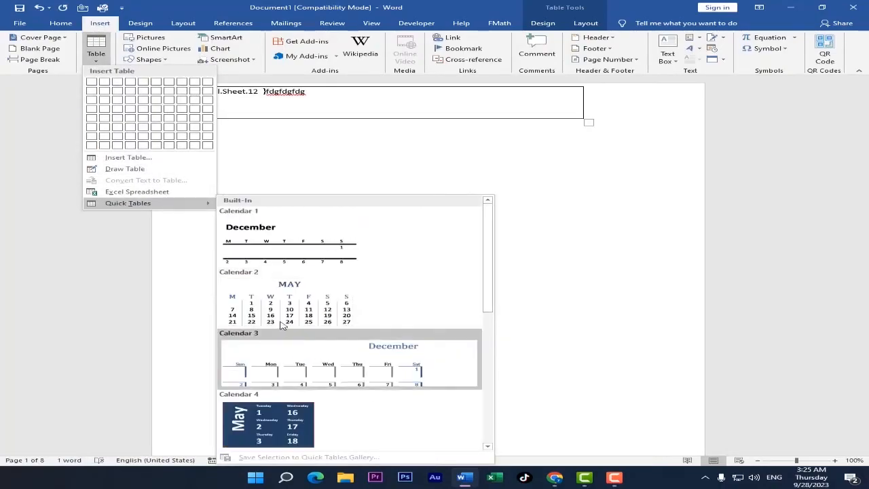
Step: Insert the built-in Calendar 1 quick table with the December heading at the current text position
{"action": "scroll", "coordinate": [335, 353], "scroll_direction": "down", "scroll_amount": 3}
{"action": "scroll", "coordinate": [320, 333], "scroll_direction": "up", "scroll_amount": 3}
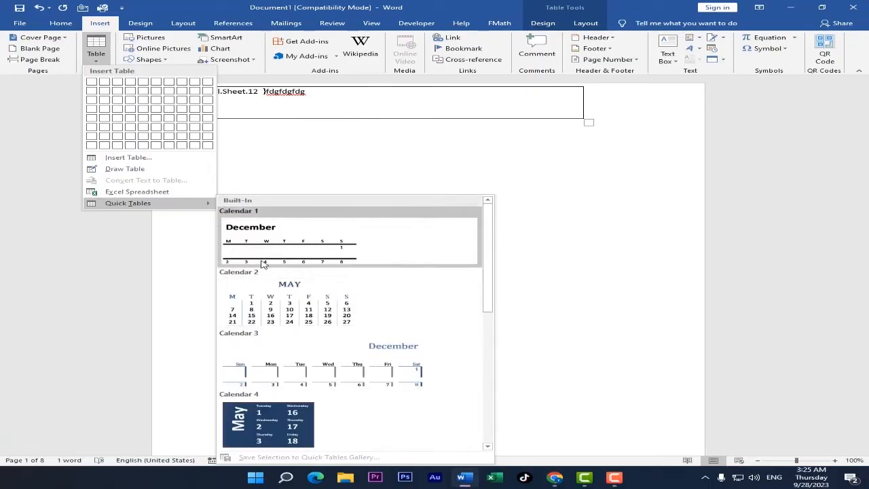
{"action": "scroll", "coordinate": [279, 264], "scroll_direction": "down", "scroll_amount": 5}
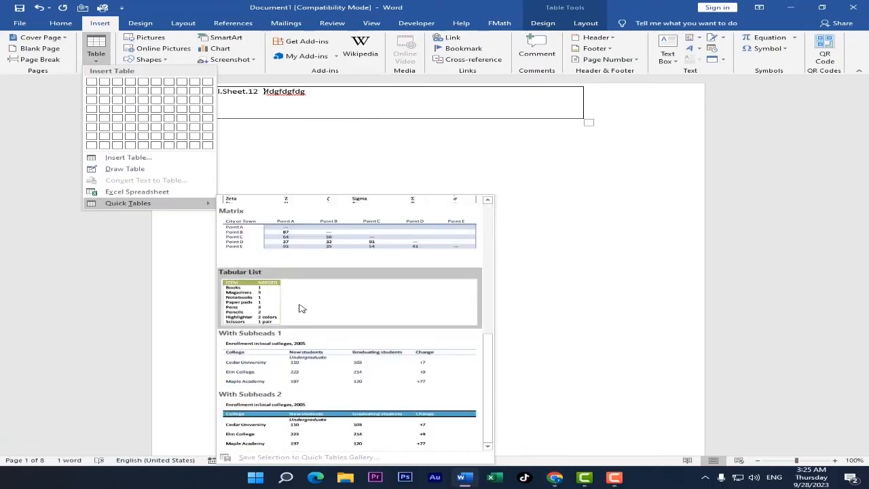
{"action": "scroll", "coordinate": [319, 418], "scroll_direction": "up", "scroll_amount": 5}
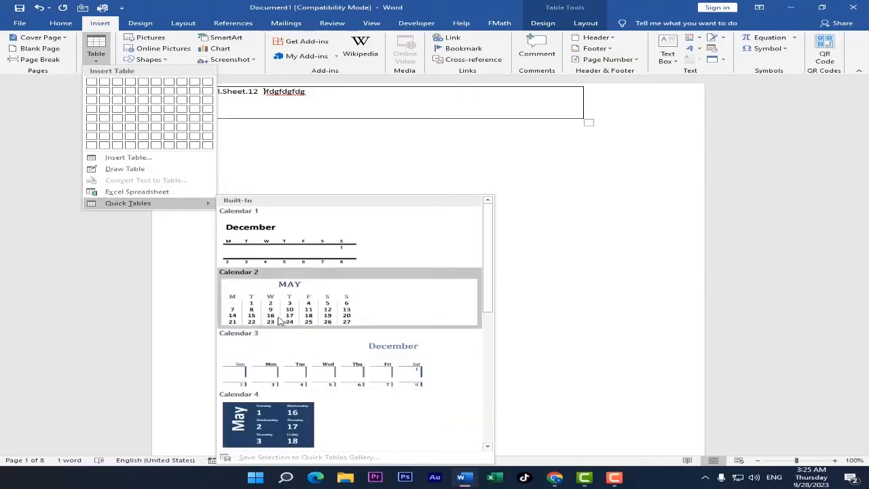
{"action": "left_click", "coordinate": [282, 254]}
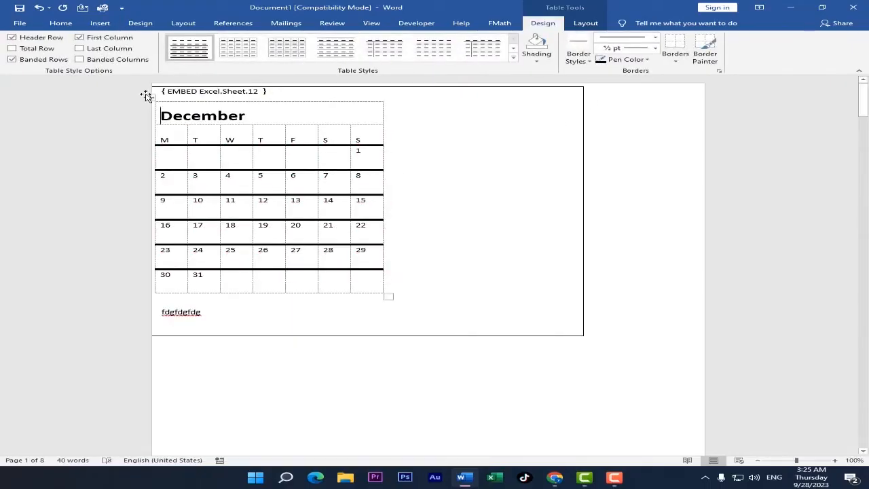
Step: Move the December calendar to the upper-right area of the surrounding table
{"action": "left_click_drag", "start_coordinate": [146, 96], "coordinate": [319, 112]}
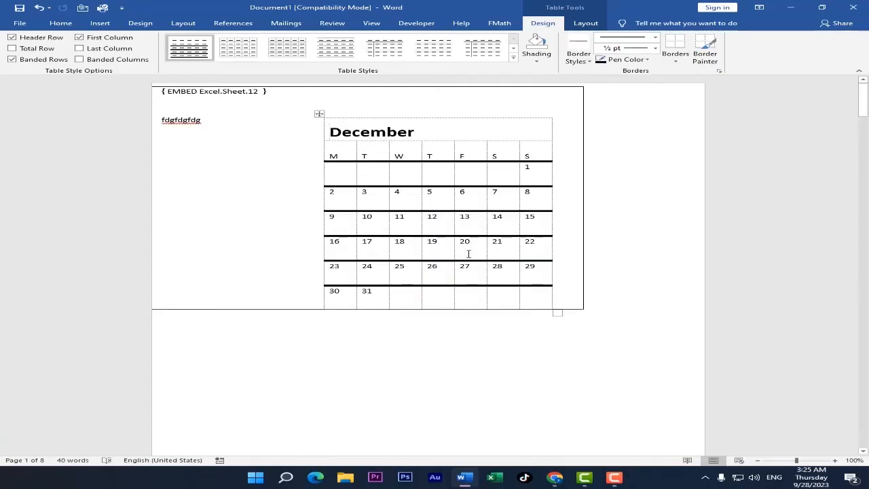
{"action": "triple_click", "coordinate": [372, 134]}
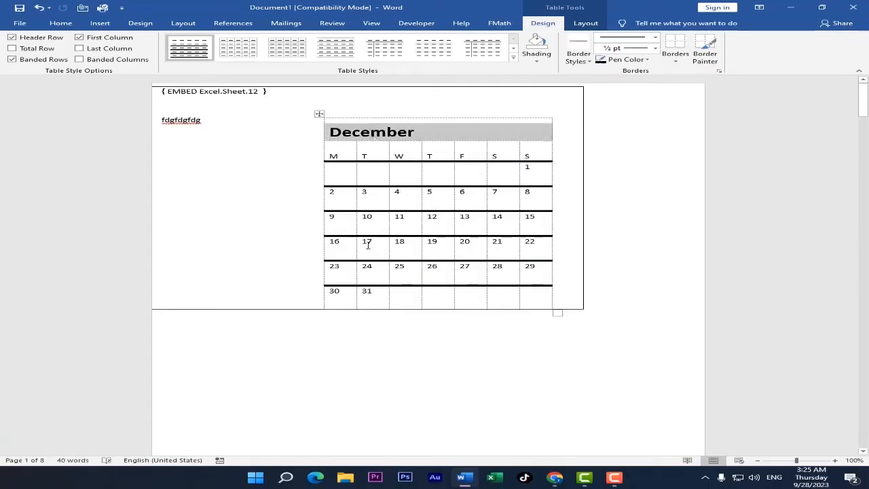
{"action": "left_click", "coordinate": [424, 243]}
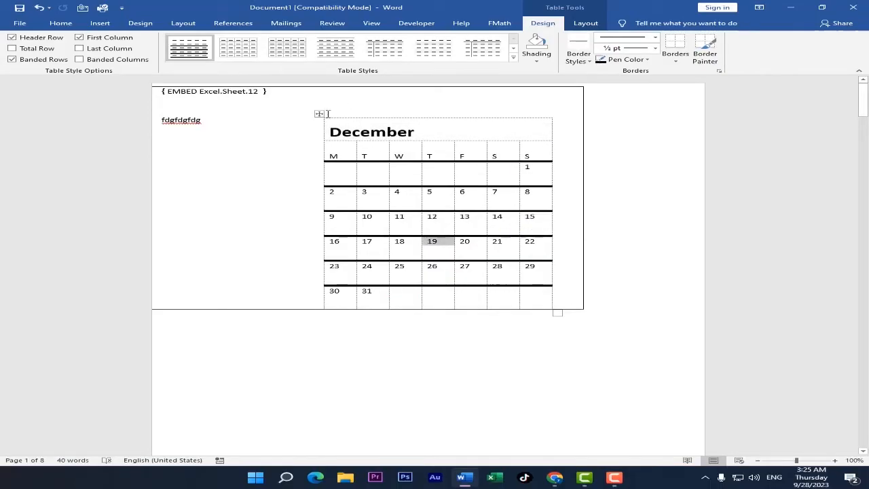
{"action": "left_click_drag", "start_coordinate": [322, 114], "coordinate": [349, 86]}
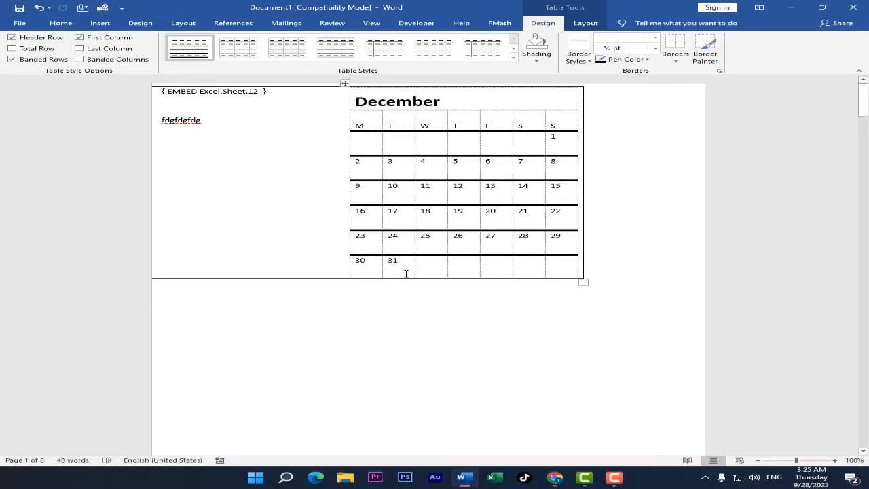
Step: Undo the calendar's moves and insertion and the earlier table work, back to an empty page
{"action": "left_click", "coordinate": [100, 23]}
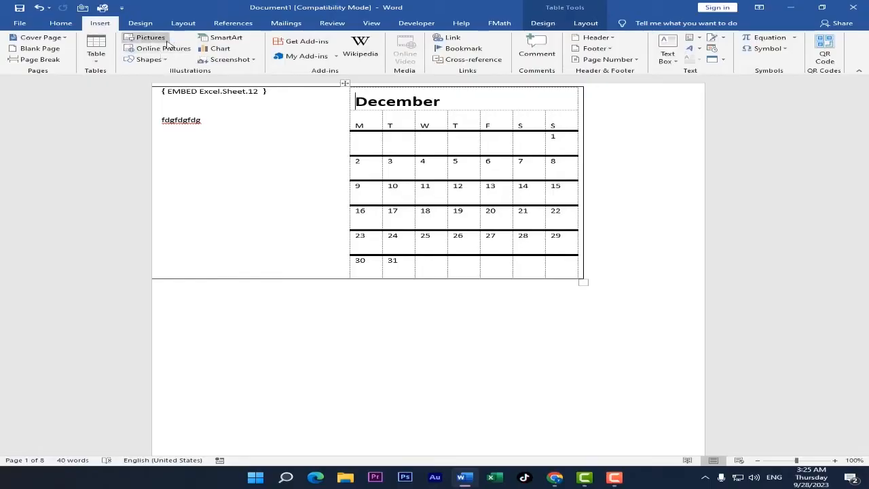
{"action": "key", "text": "ctrl+z"}
{"action": "key", "text": "ctrl+z"}
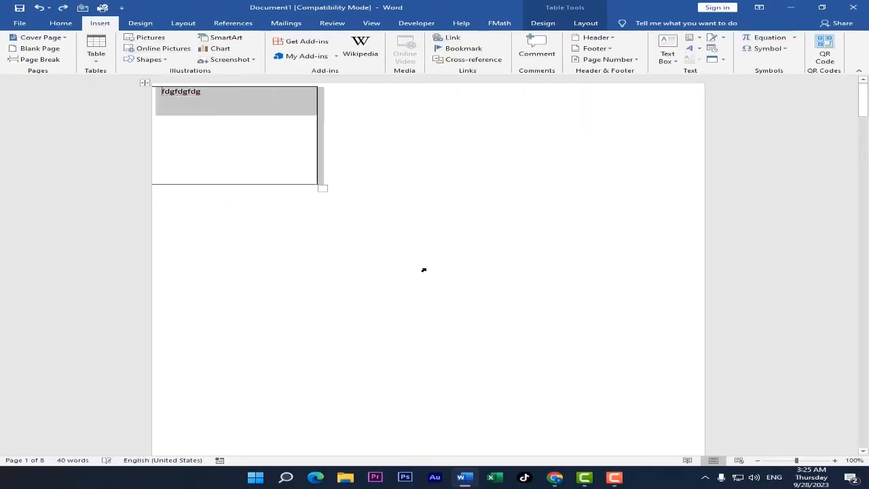
{"action": "key", "text": "ctrl+z"}
Step: Insert the picture "wallpaperflare.com_wallpaper (2).jpg" from Local Disk (D:)
{"action": "left_click", "coordinate": [150, 37]}
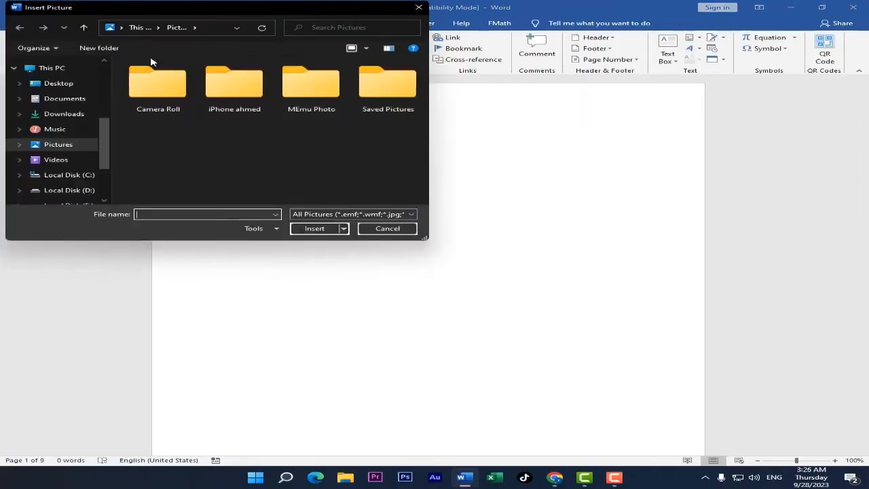
{"action": "scroll", "coordinate": [110, 166], "scroll_direction": "down", "scroll_amount": 2}
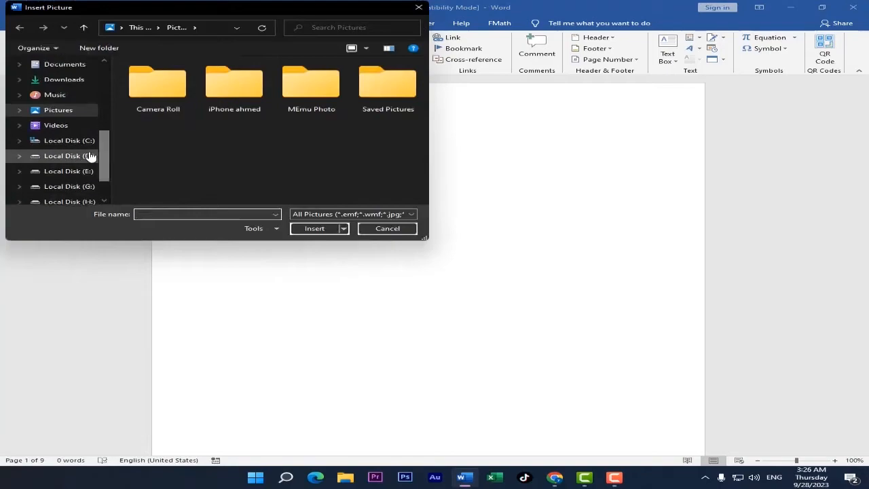
{"action": "left_click", "coordinate": [90, 156]}
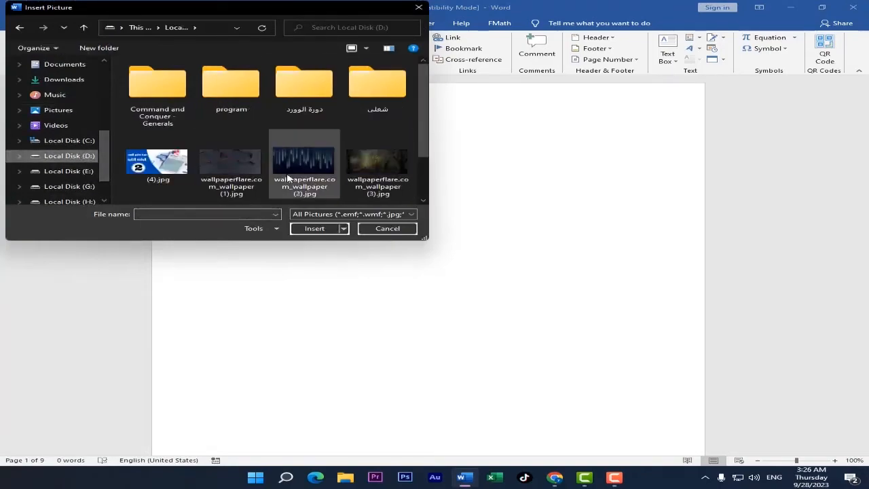
{"action": "double_click", "coordinate": [304, 167]}
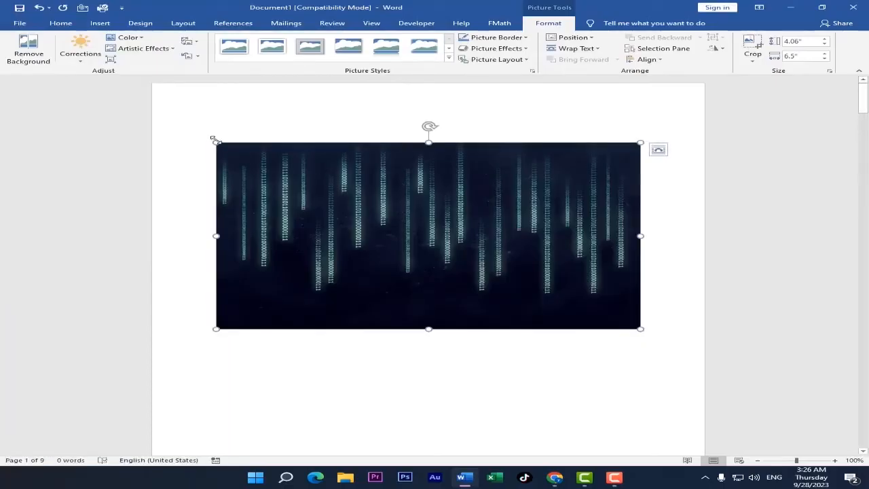
Step: Rotate the inserted picture slightly clockwise and resize it to about 5.1" high by 6.3" wide
{"action": "left_click_drag", "start_coordinate": [215, 140], "coordinate": [193, 133]}
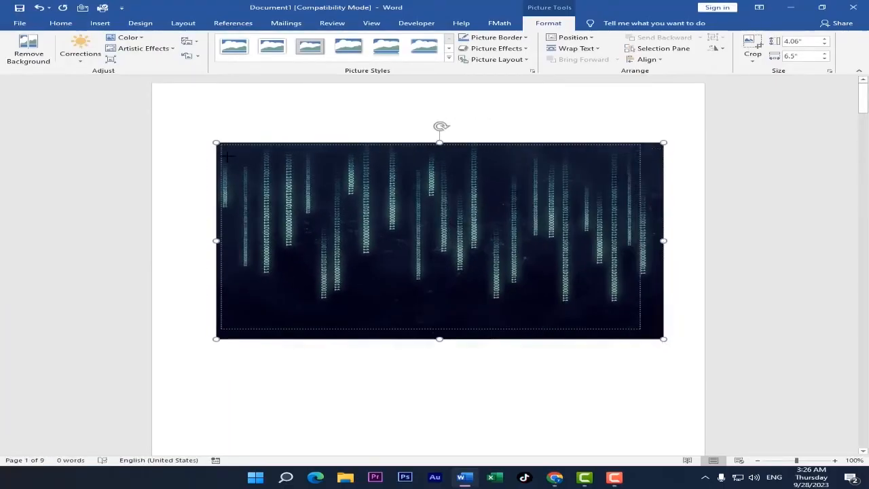
{"action": "left_click_drag", "start_coordinate": [229, 156], "coordinate": [231, 157]}
{"action": "mouse_move", "coordinate": [422, 126]}
{"action": "left_mouse_down"}
{"action": "mouse_move", "coordinate": [467, 130]}
{"action": "mouse_move", "coordinate": [382, 116]}
{"action": "mouse_move", "coordinate": [438, 126]}
{"action": "left_mouse_up"}
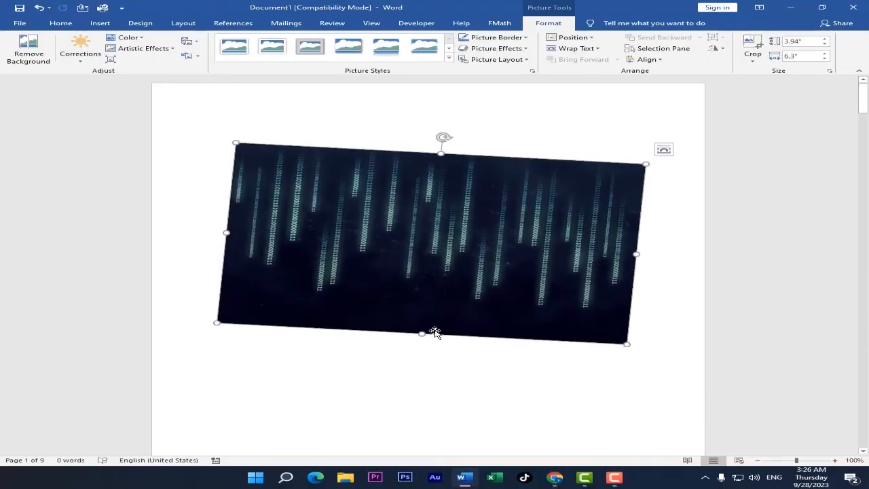
{"action": "left_click_drag", "start_coordinate": [425, 334], "coordinate": [434, 384]}
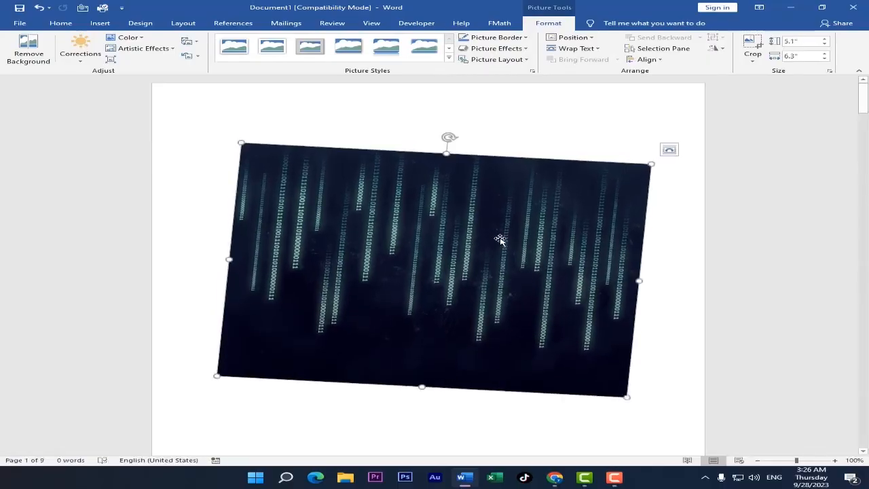
Step: Try a white-framed picture style from the style gallery on the rotated picture
{"action": "left_click", "coordinate": [448, 61]}
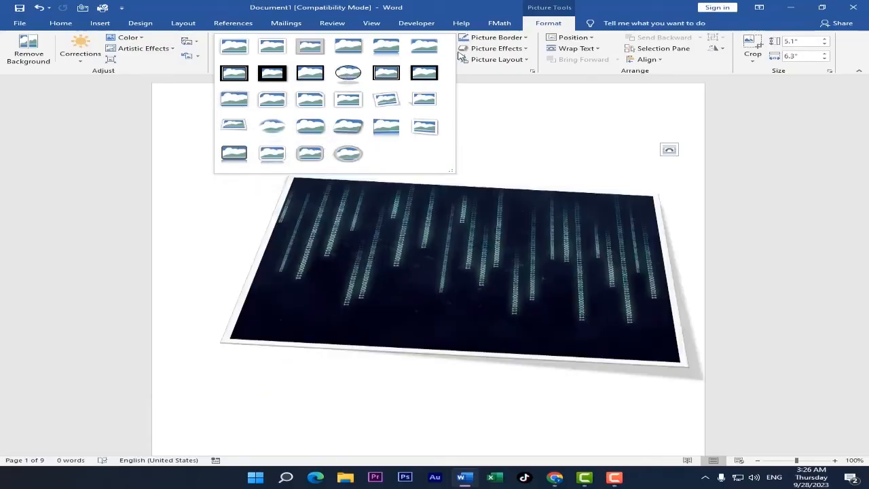
{"action": "left_click", "coordinate": [386, 100]}
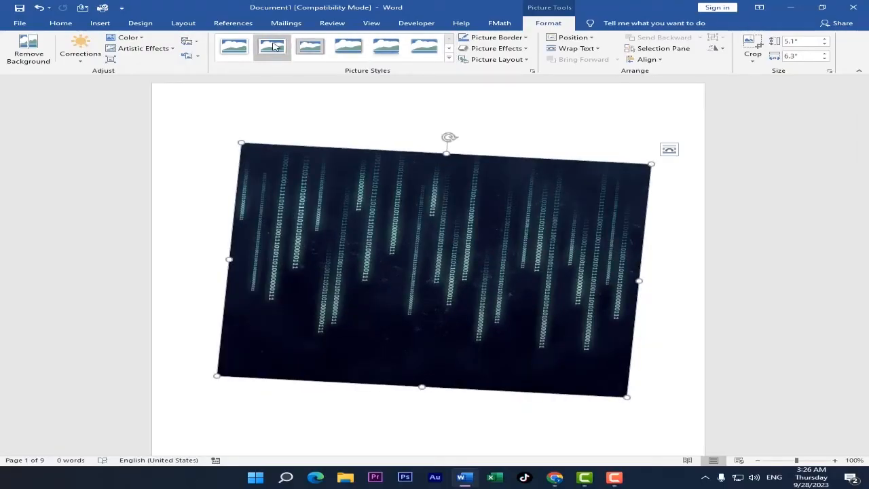
Step: Undo the picture's formatting changes and its insertion
{"action": "left_click", "coordinate": [99, 23]}
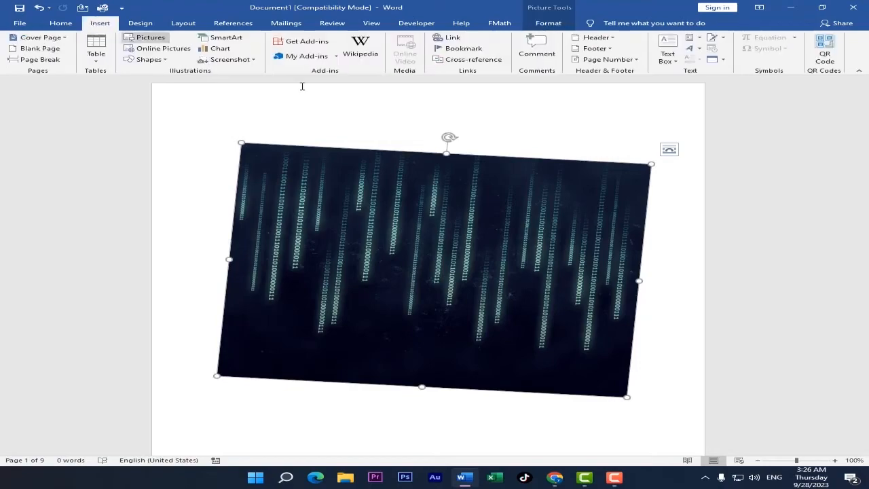
{"action": "key", "text": "ctrl+z"}
{"action": "key", "text": "ctrl+z"}
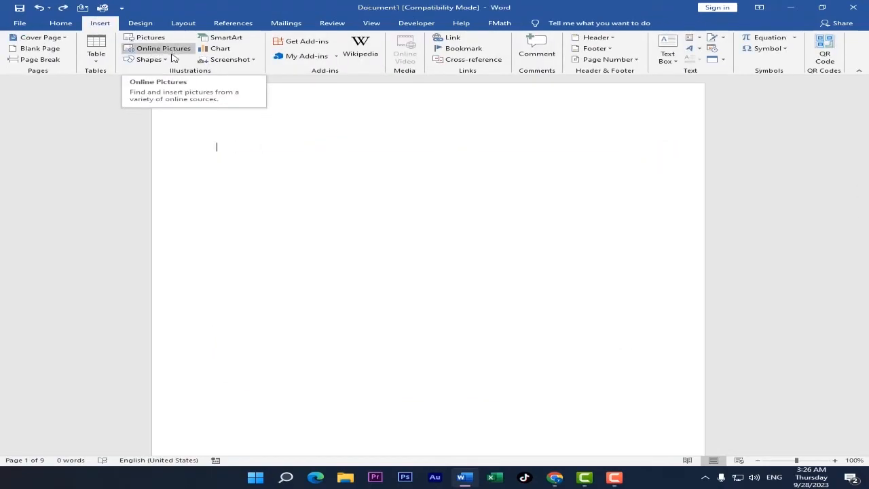
Step: Draw a rectangle about 1.82" high by 3.13" wide near the page's upper-left corner, containing the text "dsfsdf"
{"action": "left_click", "coordinate": [169, 60]}
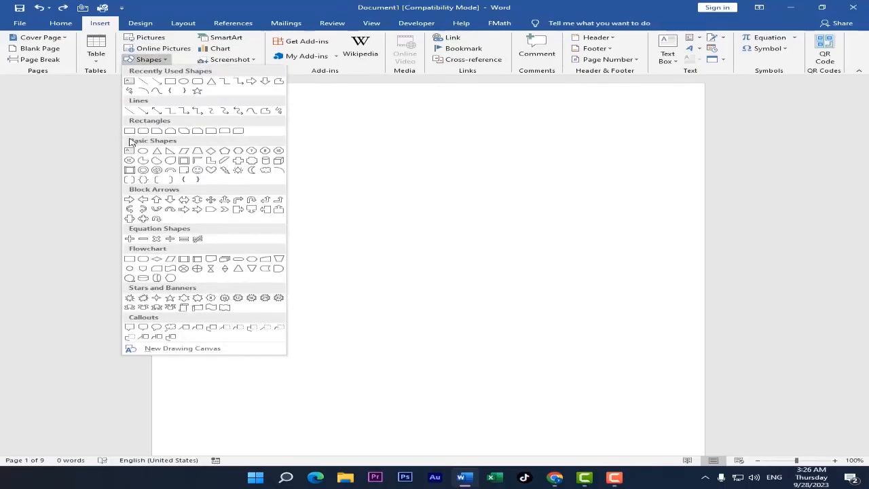
{"action": "left_click", "coordinate": [129, 130]}
{"action": "left_click_drag", "start_coordinate": [182, 105], "coordinate": [387, 188]}
{"action": "type", "text": "dsfsdf"}
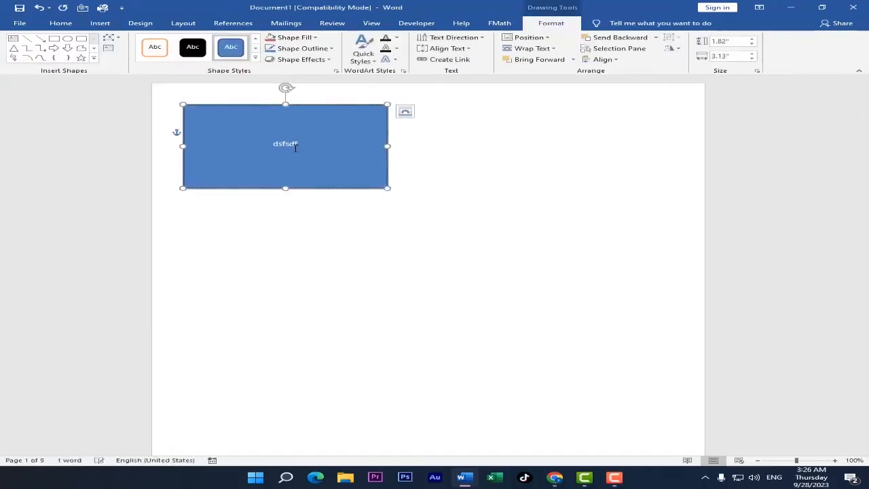
Step: Apply the glossy aqua theme style to the rectangle, and replace it with a black theme style
{"action": "left_click", "coordinate": [405, 110]}
{"action": "left_click", "coordinate": [255, 57]}
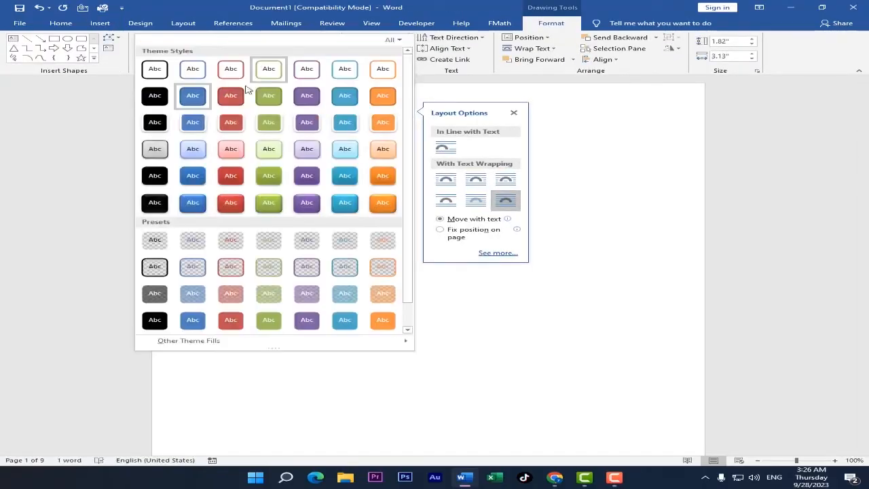
{"action": "left_click", "coordinate": [348, 205]}
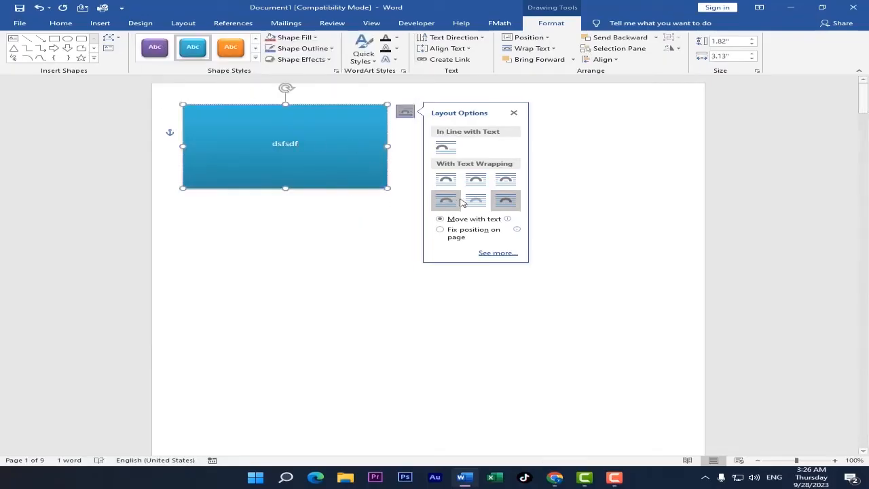
{"action": "left_click", "coordinate": [256, 58]}
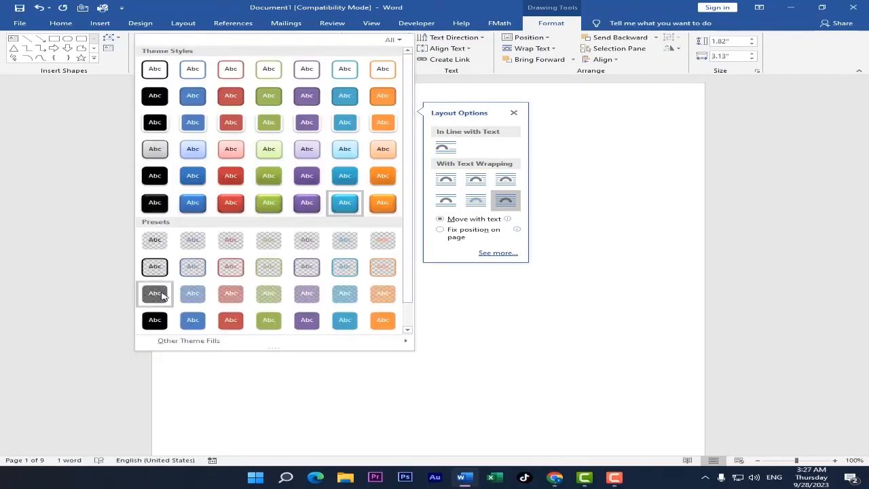
{"action": "left_click", "coordinate": [161, 173]}
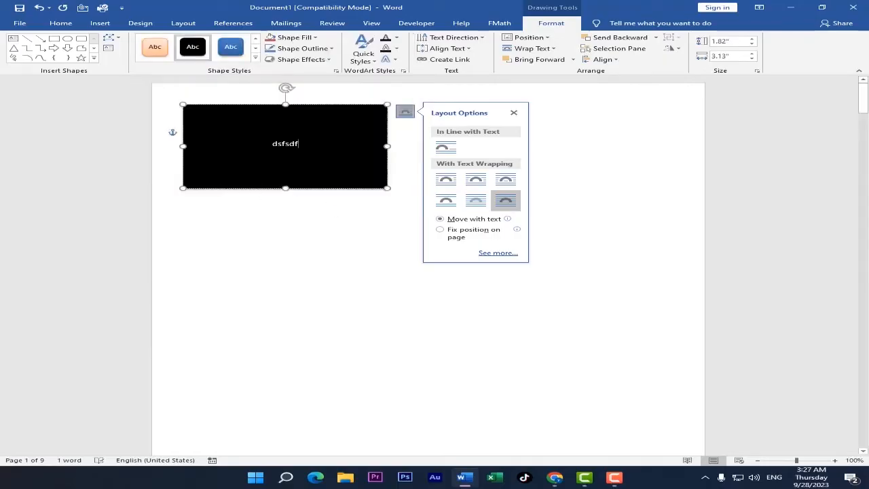
Step: Undo the rectangle's styling, its text and the shape itself
{"action": "key", "text": "ctrl+z"}
{"action": "key", "text": "ctrl+z"}
{"action": "key", "text": "ctrl+z"}
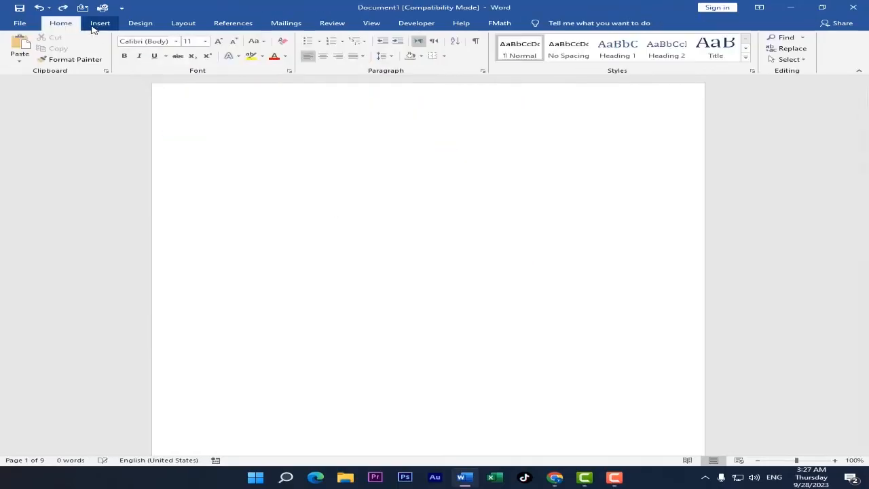
Step: Insert a Trapezoid List SmartArt graphic and enter "hg" as its first heading
{"action": "left_click", "coordinate": [100, 23]}
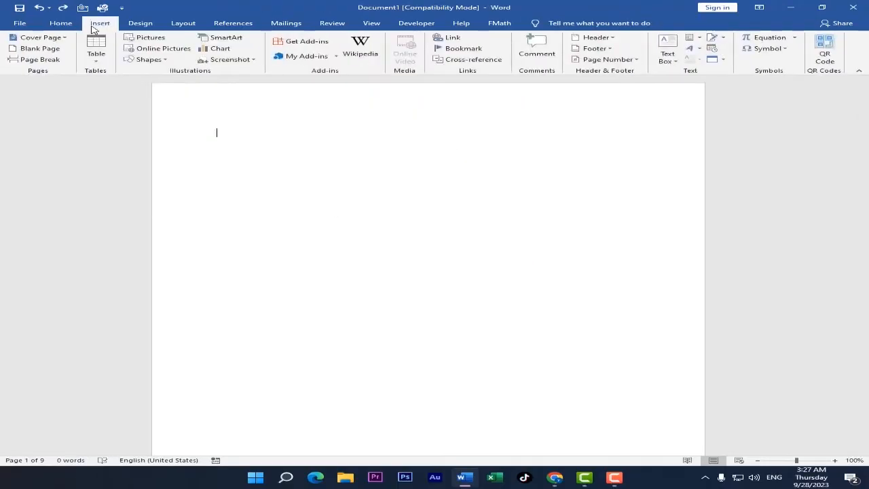
{"action": "left_click", "coordinate": [228, 38]}
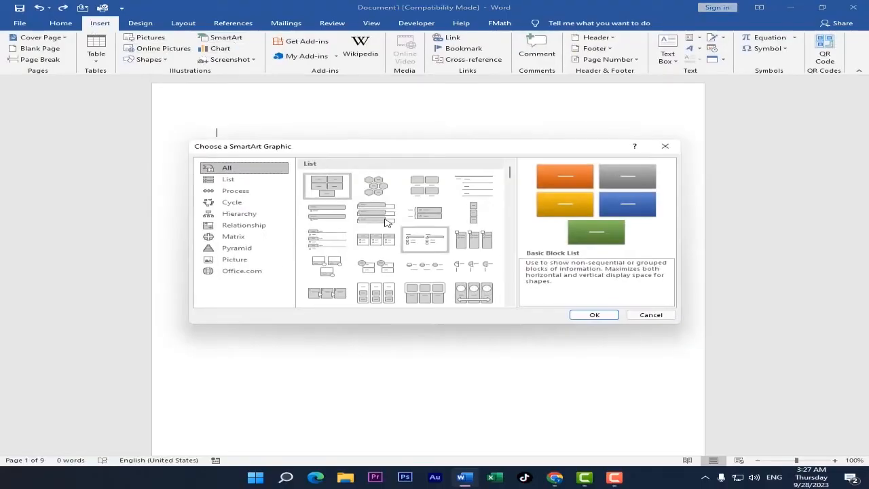
{"action": "scroll", "coordinate": [404, 251], "scroll_direction": "down", "scroll_amount": 3}
{"action": "scroll", "coordinate": [410, 262], "scroll_direction": "down", "scroll_amount": 3}
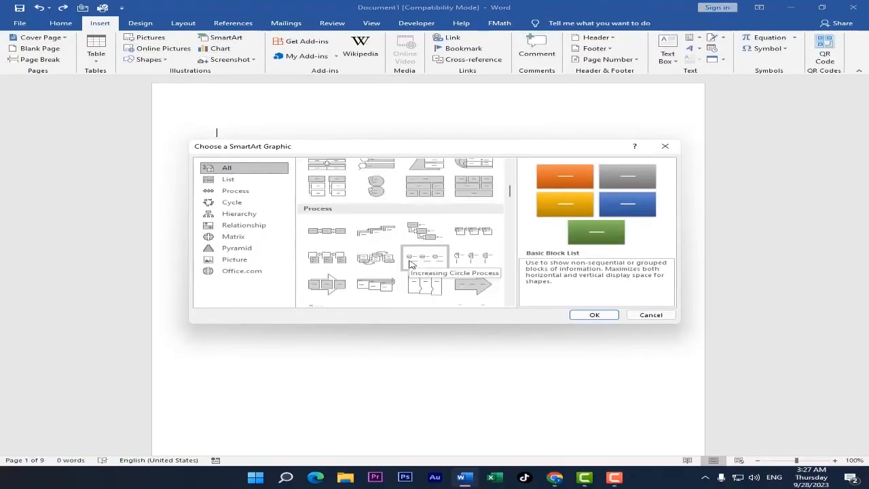
{"action": "scroll", "coordinate": [410, 263], "scroll_direction": "up", "scroll_amount": 5}
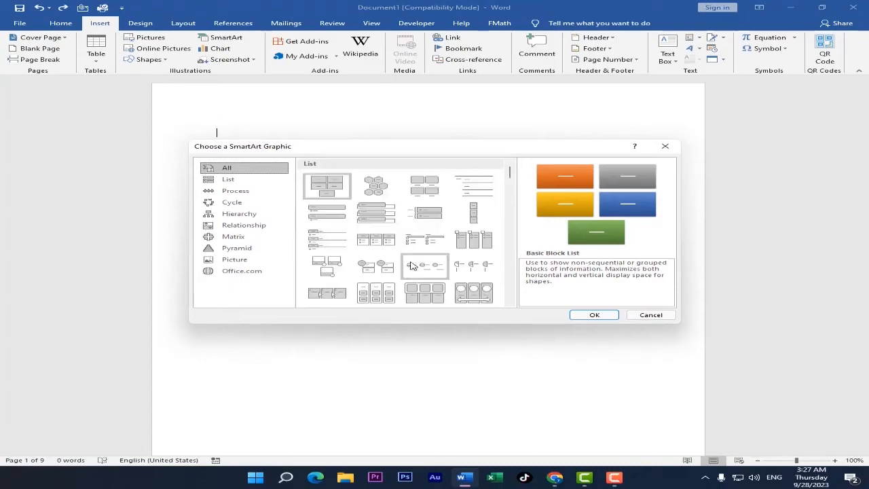
{"action": "scroll", "coordinate": [412, 265], "scroll_direction": "down", "scroll_amount": 2}
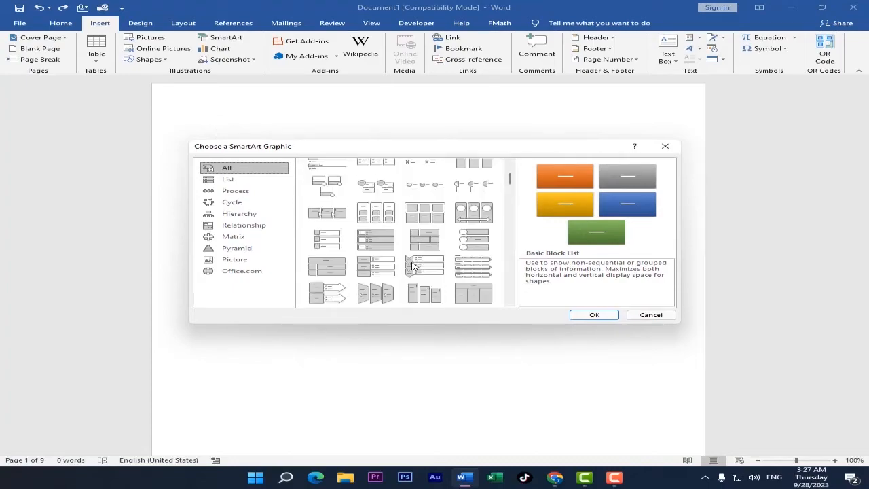
{"action": "double_click", "coordinate": [385, 296]}
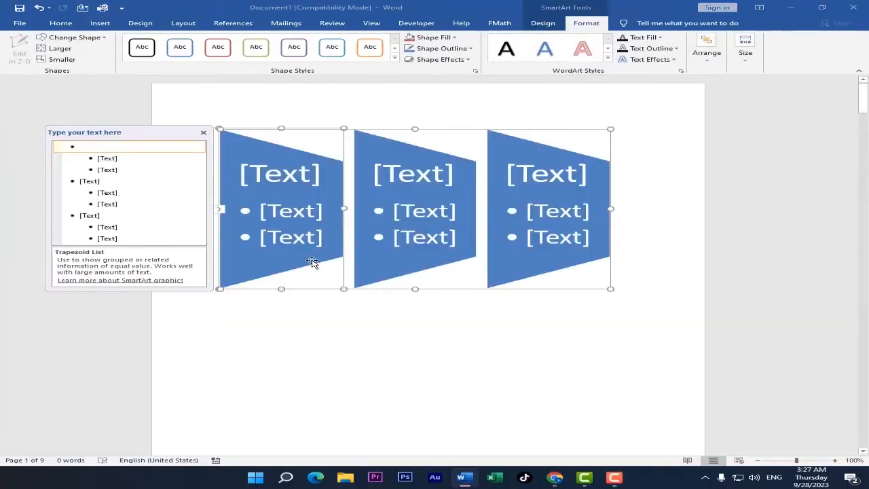
{"action": "type", "text": "hg"}
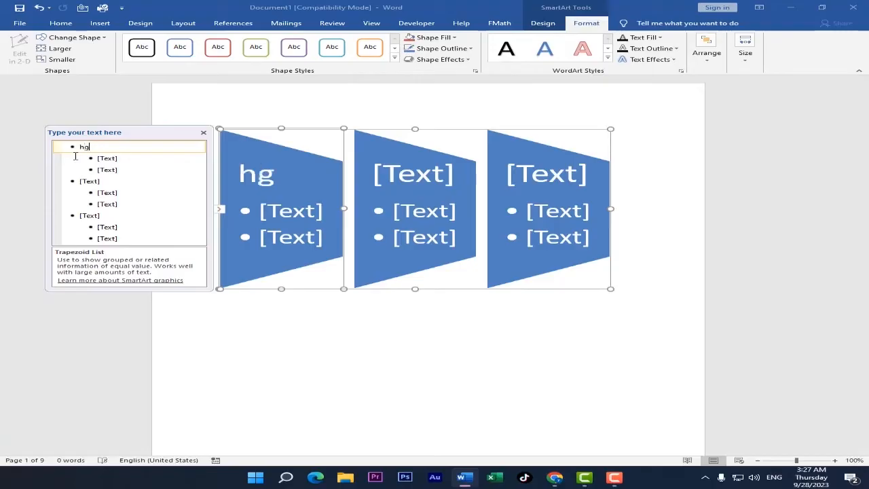
Step: Replace the SmartArt's first heading with "العنوان" and enter "13" and "3221" as its two bullet items
{"action": "key", "text": "BackSpace"}
{"action": "key", "text": "BackSpace"}
{"action": "type", "text": "العنوان"}
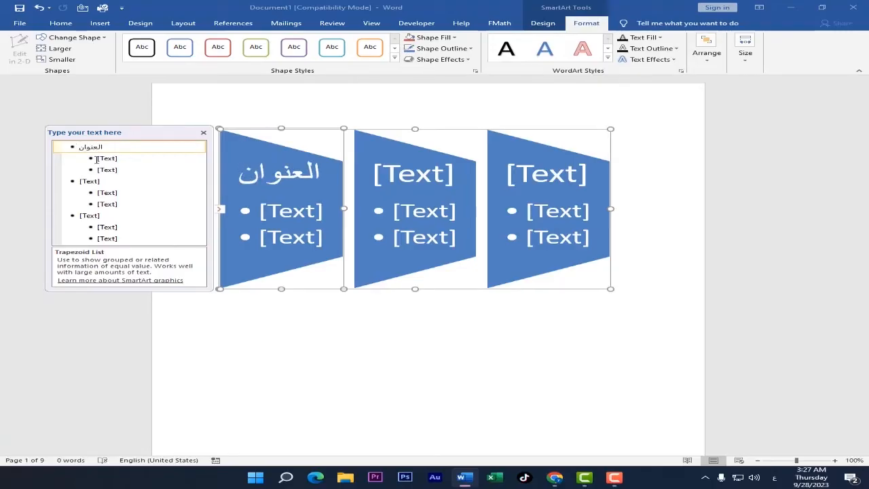
{"action": "left_click", "coordinate": [118, 161]}
{"action": "type", "text": "13"}
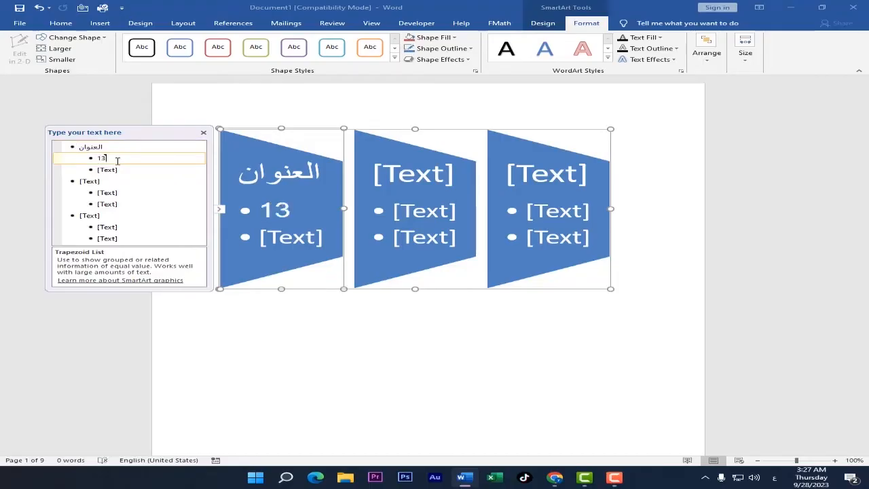
{"action": "left_click", "coordinate": [112, 169]}
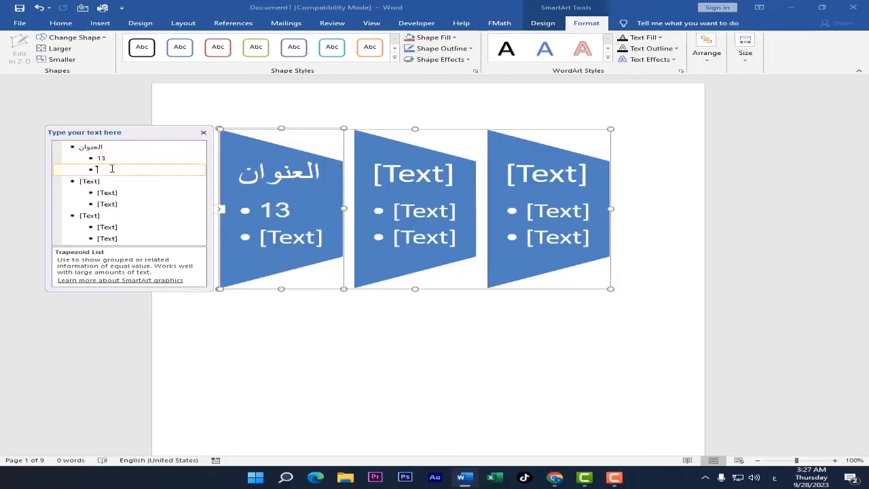
{"action": "type", "text": "3221"}
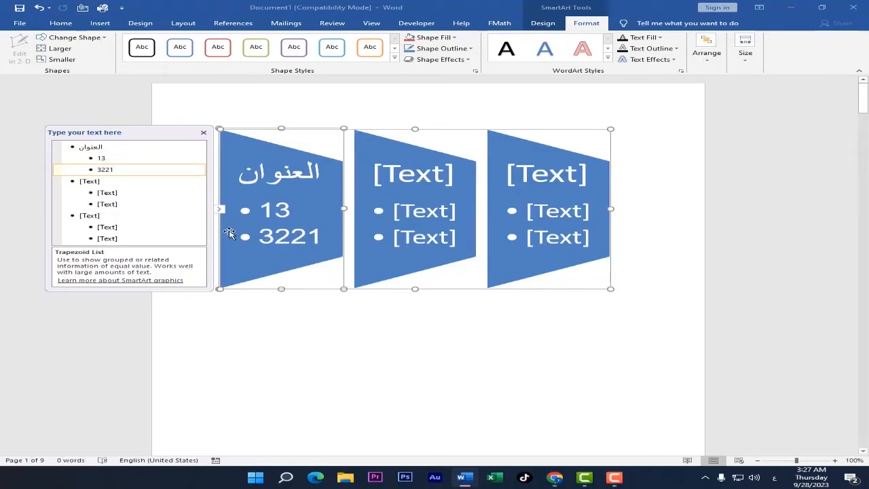
{"action": "left_click", "coordinate": [306, 347]}
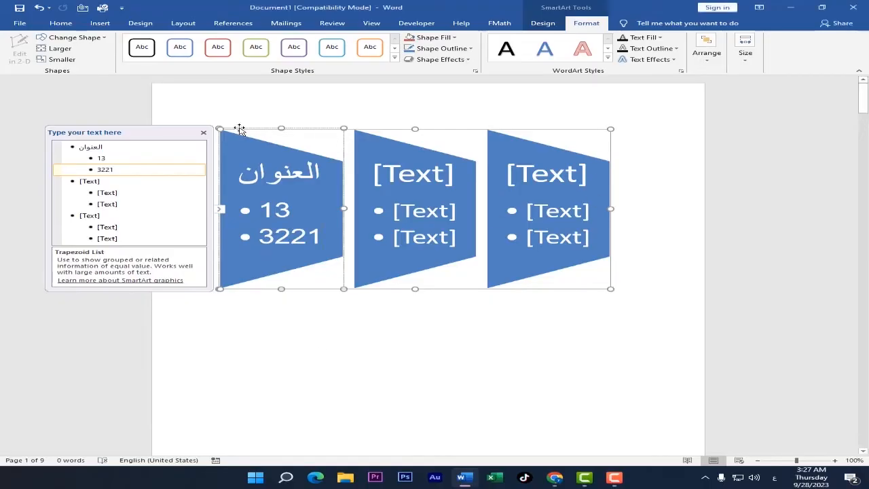
Step: Close the SmartArt text pane and rotate the first trapezoid slightly counter-clockwise
{"action": "left_click", "coordinate": [204, 133]}
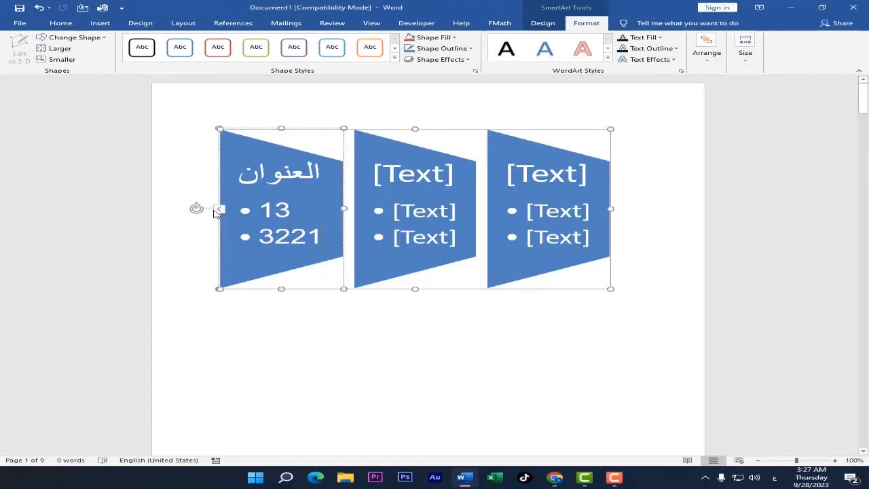
{"action": "left_click_drag", "start_coordinate": [196, 208], "coordinate": [224, 229]}
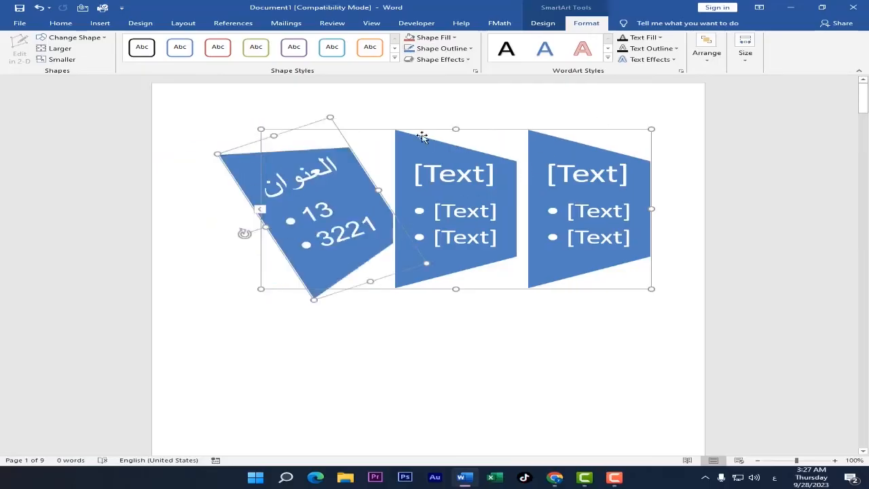
{"action": "left_click", "coordinate": [378, 113]}
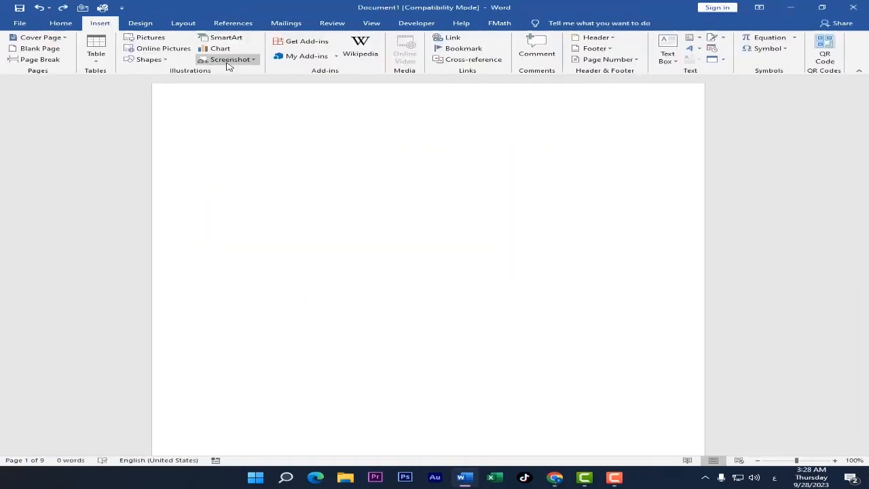
Step: Start inserting a chart and preview the column chart subtypes, from Clustered Column through the stacked and 3-D variants
{"action": "left_click", "coordinate": [223, 55]}
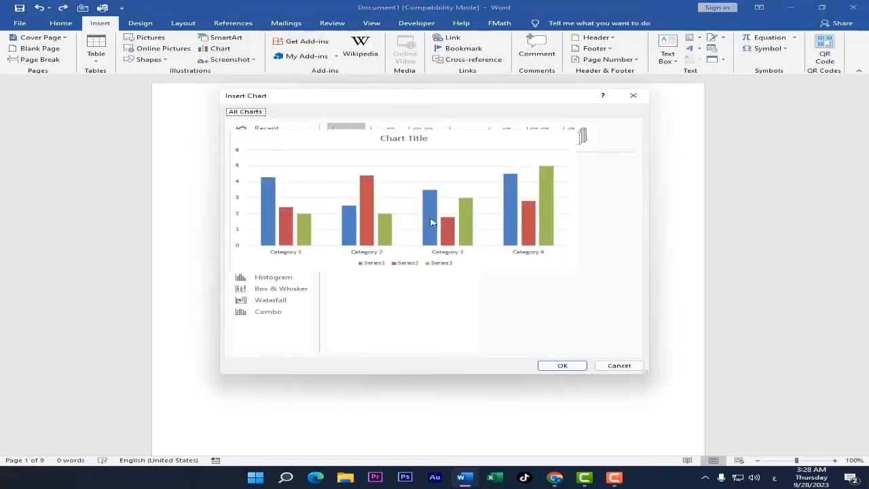
{"action": "mouse_move", "coordinate": [392, 211]}
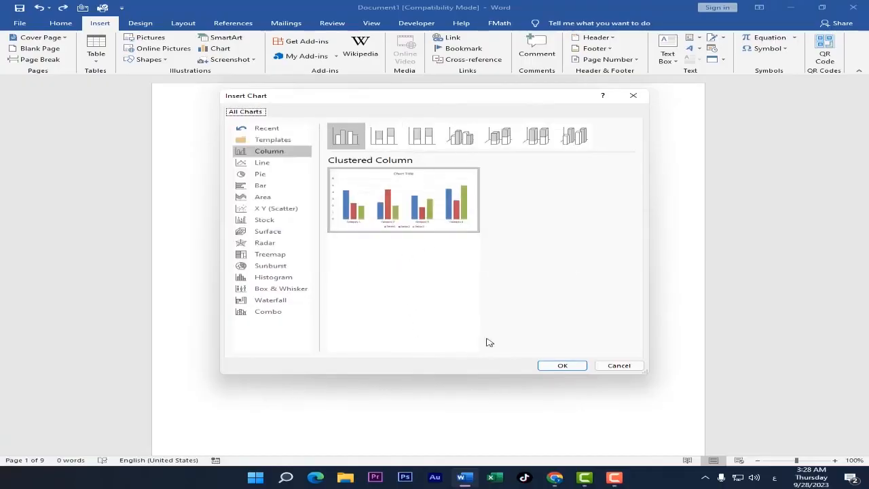
{"action": "mouse_move", "coordinate": [419, 221]}
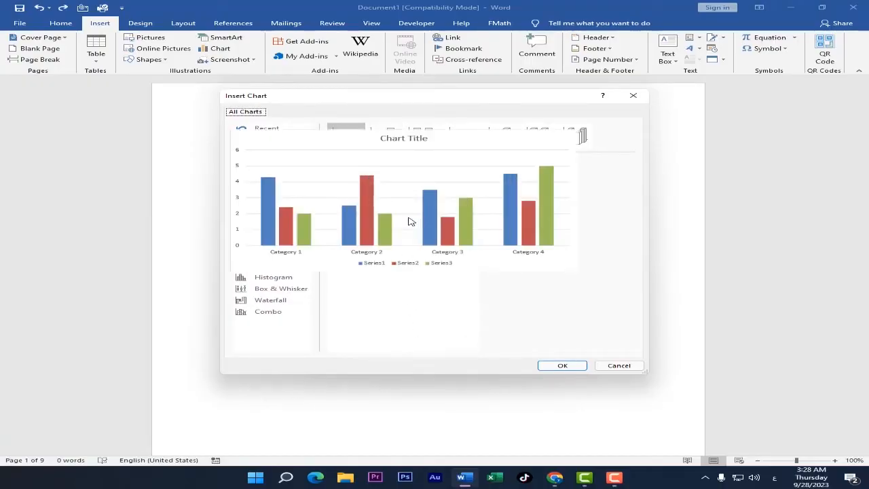
{"action": "left_click", "coordinate": [390, 140]}
{"action": "left_click", "coordinate": [429, 141]}
{"action": "left_click", "coordinate": [473, 143]}
{"action": "left_click", "coordinate": [491, 144]}
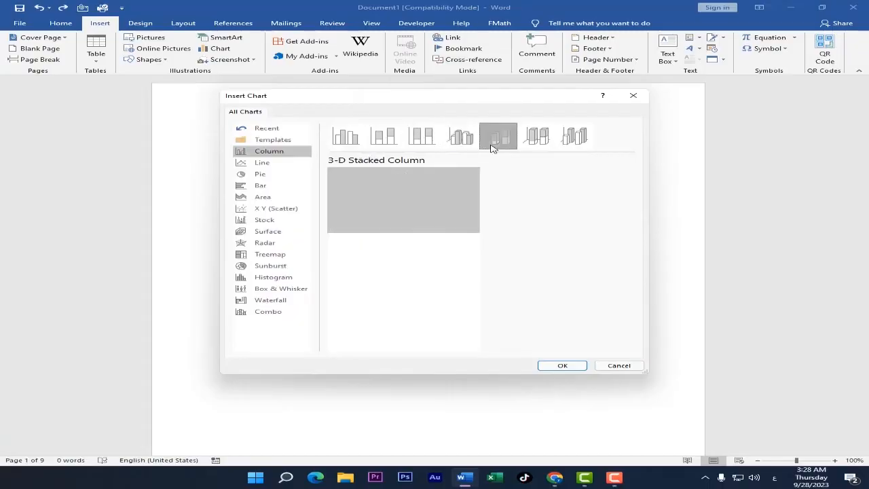
{"action": "left_click", "coordinate": [533, 139]}
{"action": "left_click", "coordinate": [574, 138]}
{"action": "left_click", "coordinate": [346, 138]}
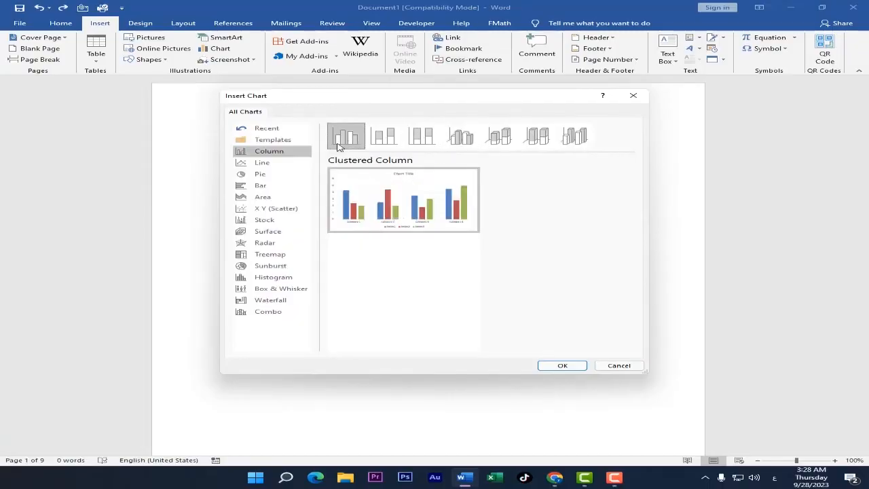
Step: Compare the Line and Pie chart types, and insert a basic Line chart into the document
{"action": "left_click", "coordinate": [269, 164]}
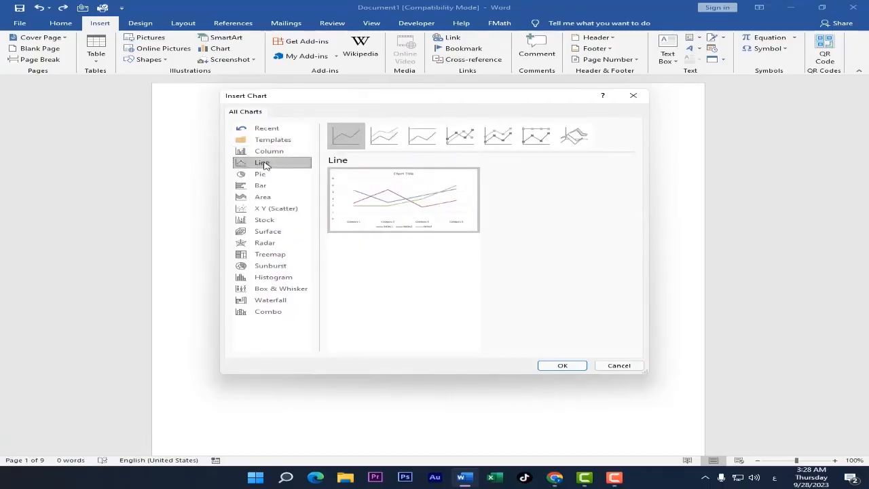
{"action": "left_click", "coordinate": [231, 174]}
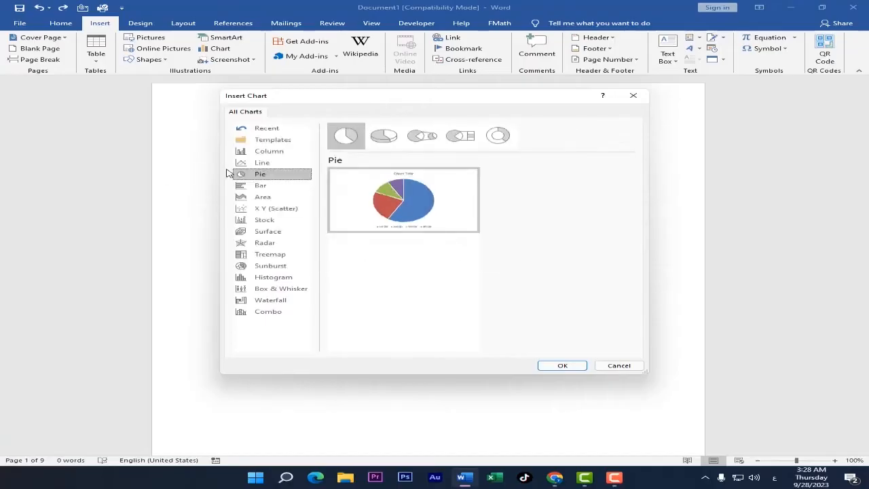
{"action": "left_click", "coordinate": [236, 164]}
{"action": "mouse_move", "coordinate": [406, 205]}
{"action": "key", "text": "Escape"}
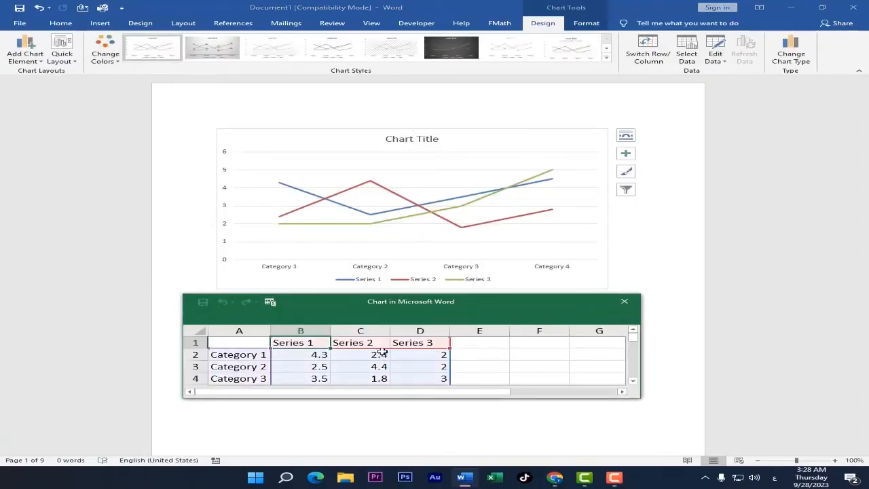
Step: Set the Series 1 value for Category 1 to 5.3 in the chart's data sheet
{"action": "left_click", "coordinate": [318, 355]}
{"action": "double_click", "coordinate": [303, 355]}
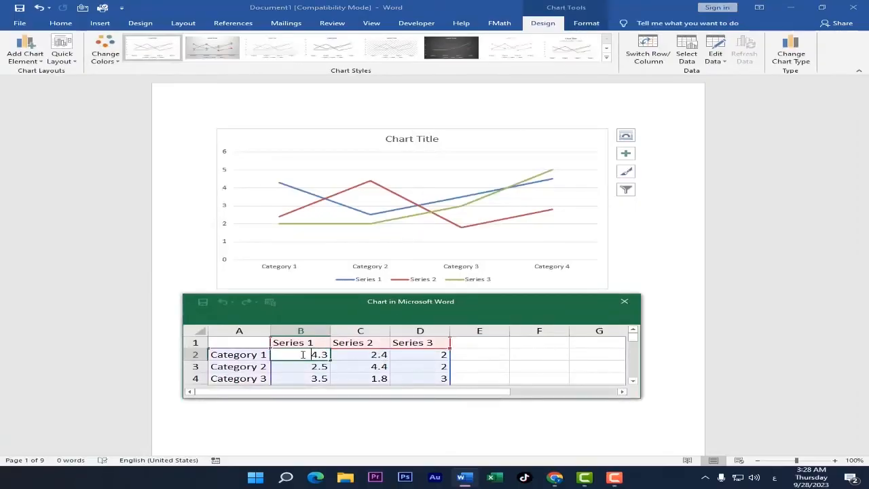
{"action": "double_click", "coordinate": [302, 355]}
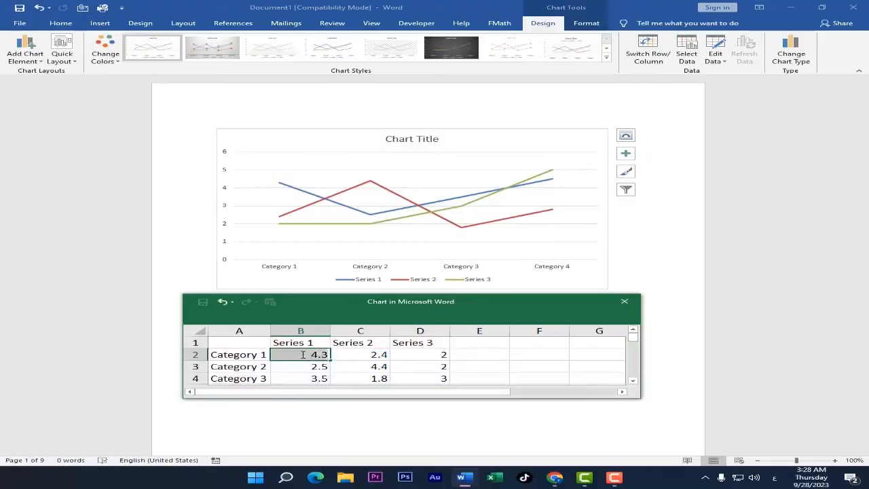
{"action": "type", "text": "5"}
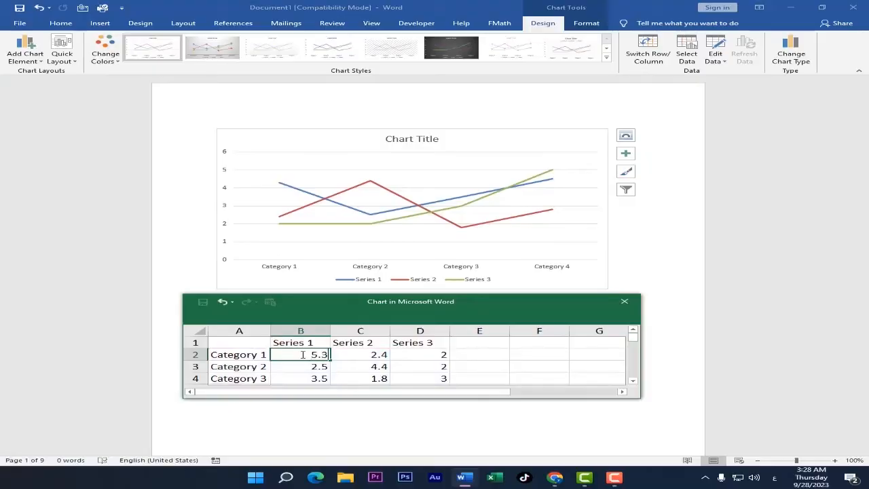
{"action": "key", "text": "Return"}
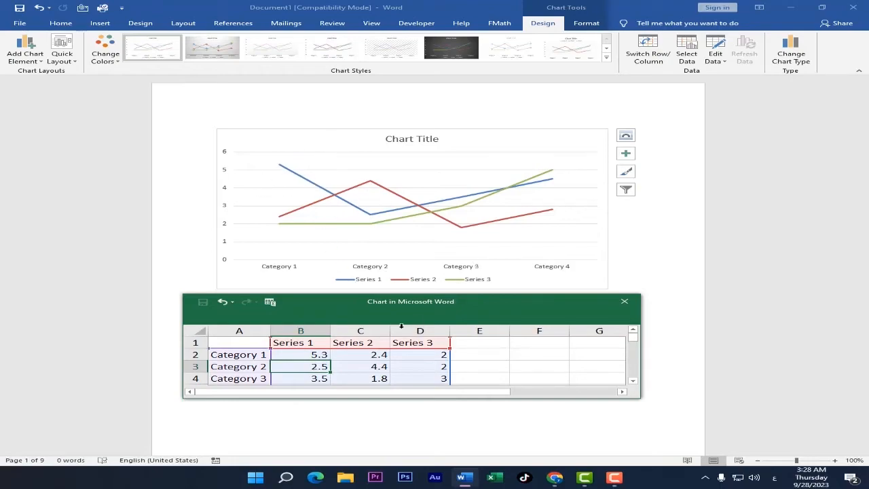
Step: Close the chart's data sheet and undo the chart insertion
{"action": "scroll", "coordinate": [330, 365], "scroll_direction": "down", "scroll_amount": 2}
{"action": "scroll", "coordinate": [333, 361], "scroll_direction": "up", "scroll_amount": 2}
{"action": "left_click", "coordinate": [624, 302]}
{"action": "key", "text": "ctrl+z"}
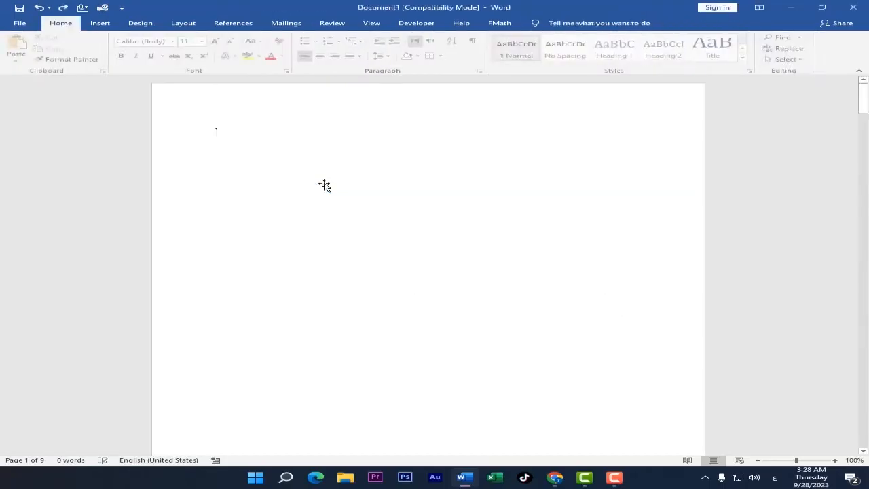
Step: Start a screen clipping of the desktop and cancel the capture
{"action": "left_click", "coordinate": [98, 25]}
{"action": "left_click", "coordinate": [229, 60]}
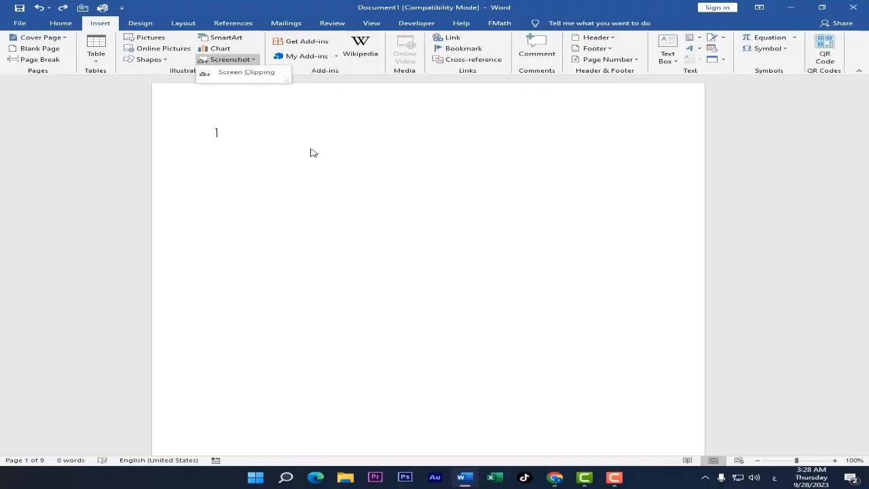
{"action": "left_click", "coordinate": [229, 74]}
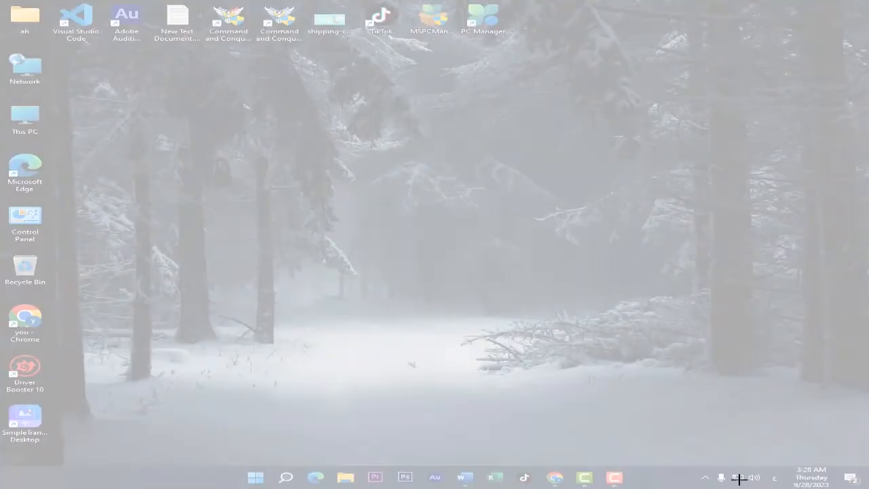
{"action": "key", "text": "Escape"}
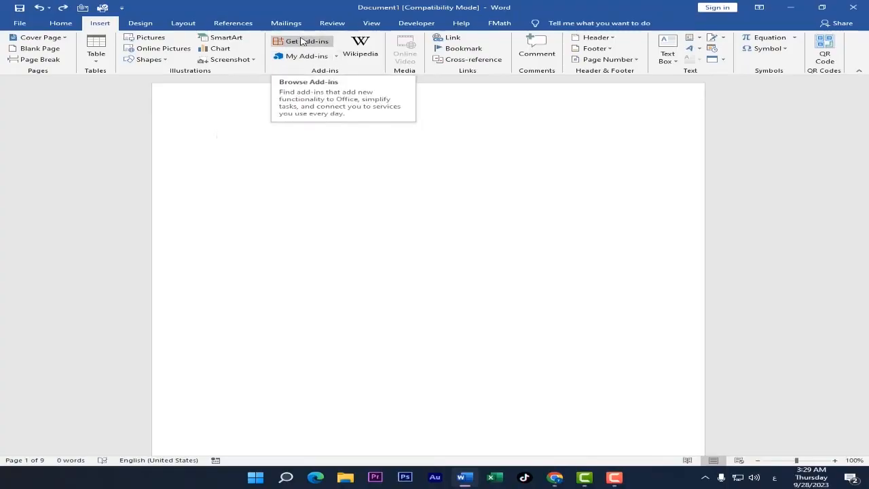
Step: Browse the popular add-ins in the Office Add-ins store, and close the store
{"action": "left_click", "coordinate": [303, 42]}
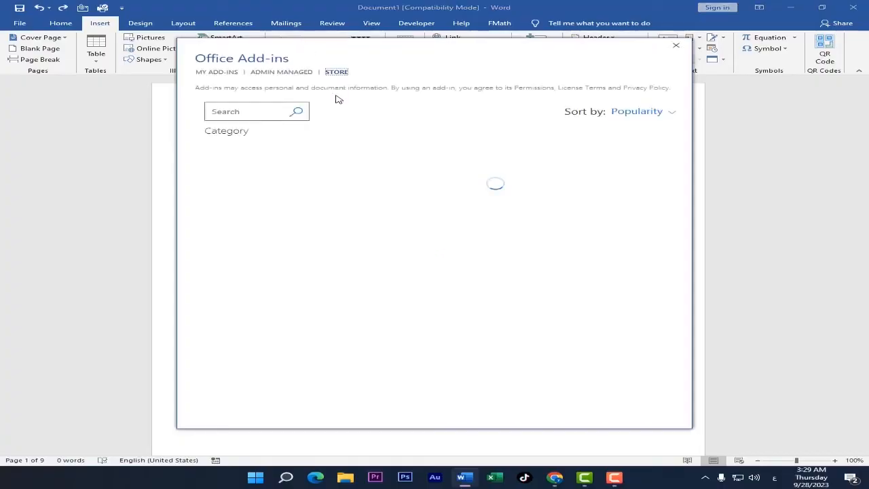
{"action": "scroll", "coordinate": [404, 326], "scroll_direction": "down", "scroll_amount": 2}
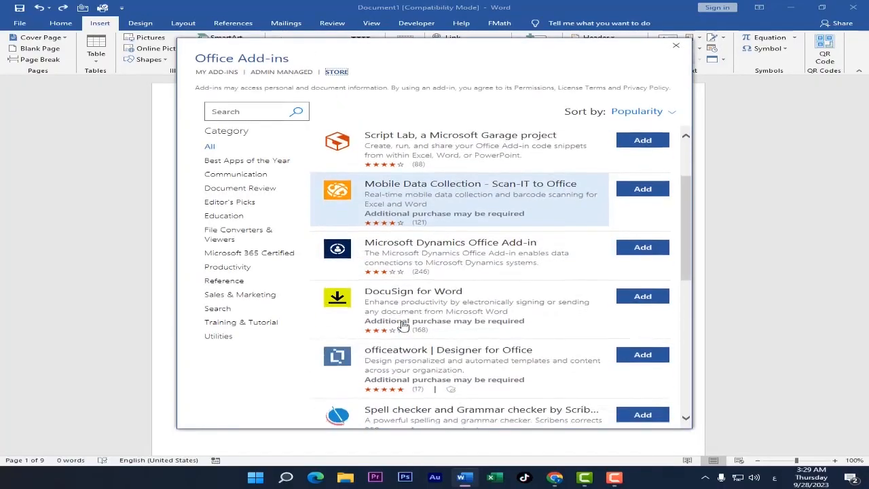
{"action": "scroll", "coordinate": [403, 325], "scroll_direction": "down", "scroll_amount": 10}
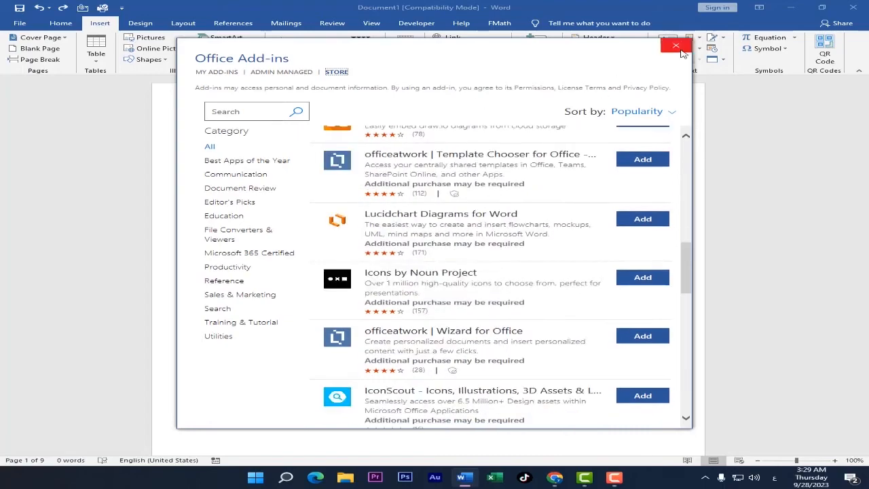
{"action": "left_click", "coordinate": [679, 47]}
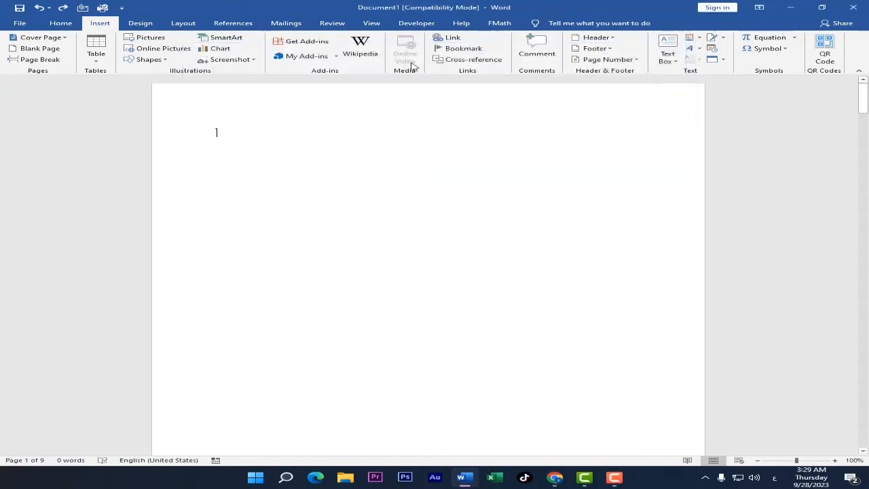
Step: View the list of installed add-ins and the Wikipedia add-in's introduction, closing each without adding anything
{"action": "left_click", "coordinate": [336, 57]}
{"action": "left_click", "coordinate": [313, 59]}
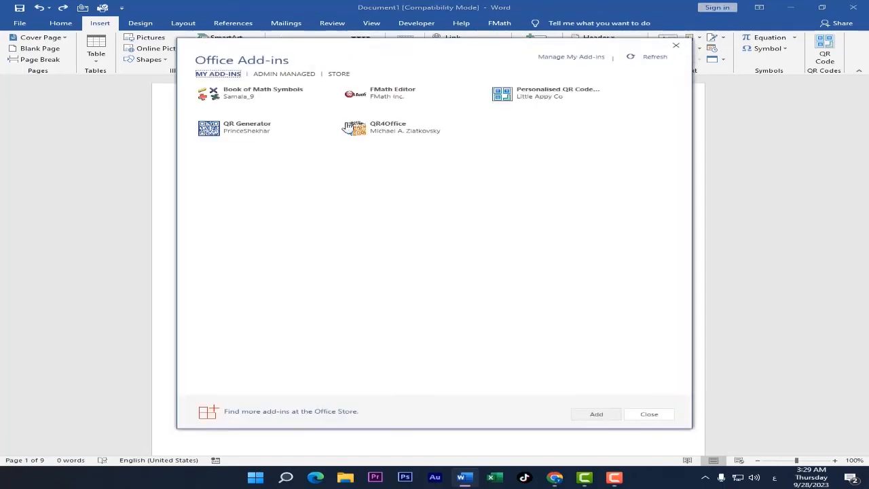
{"action": "left_click", "coordinate": [676, 45]}
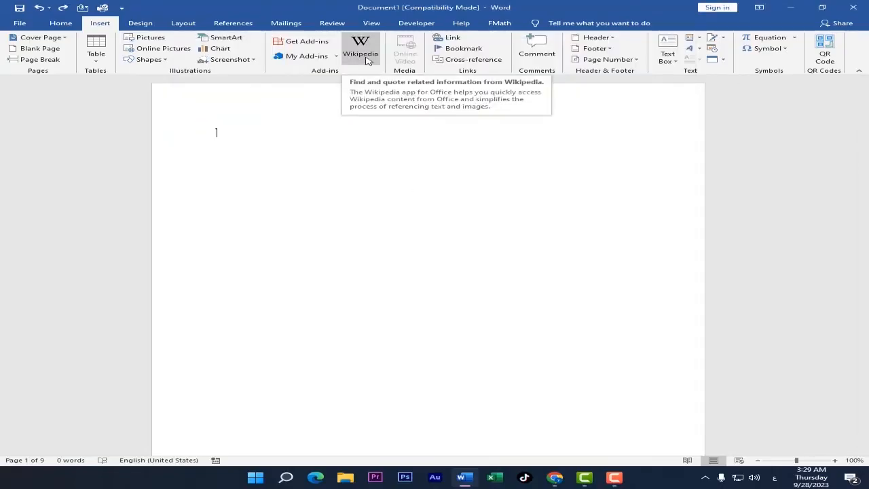
{"action": "left_click", "coordinate": [364, 55]}
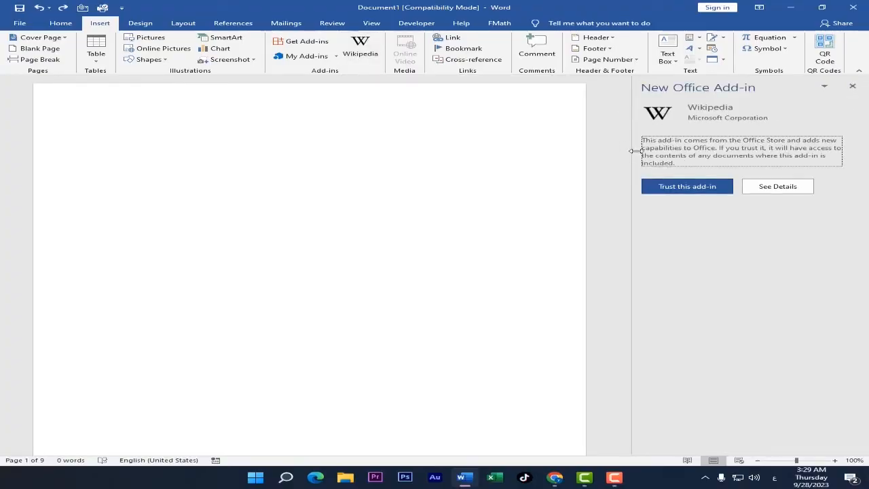
{"action": "left_click", "coordinate": [853, 87]}
Step: Start inserting a hyperlink and look through the current folder, browsed pages and recent files as possible link targets
{"action": "left_click", "coordinate": [449, 37]}
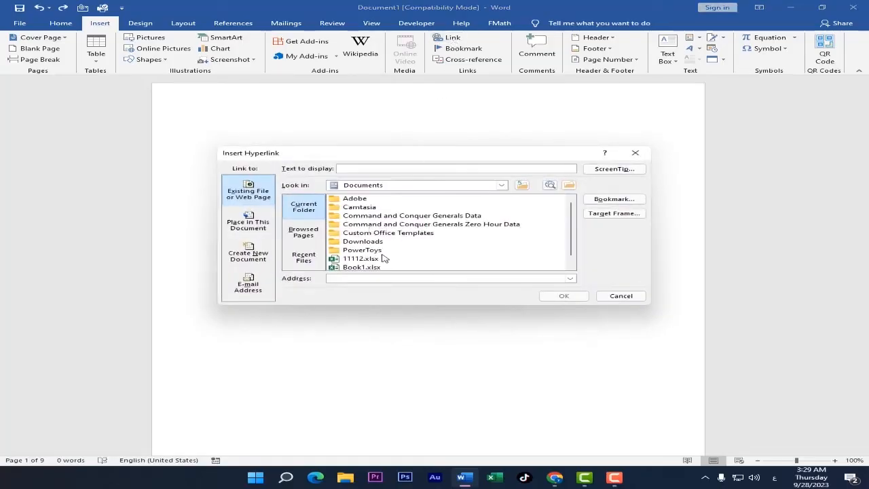
{"action": "left_click", "coordinate": [415, 225]}
{"action": "scroll", "coordinate": [404, 247], "scroll_direction": "down", "scroll_amount": 1}
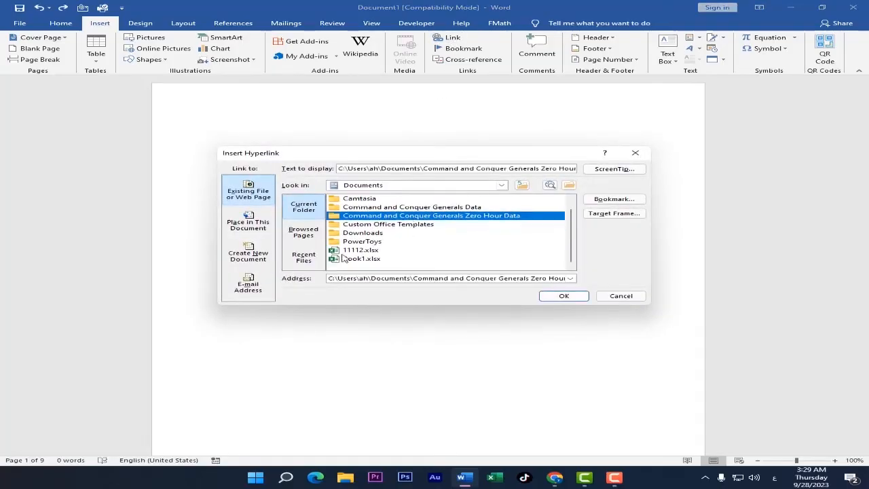
{"action": "scroll", "coordinate": [343, 256], "scroll_direction": "up", "scroll_amount": 1}
{"action": "left_click", "coordinate": [313, 236]}
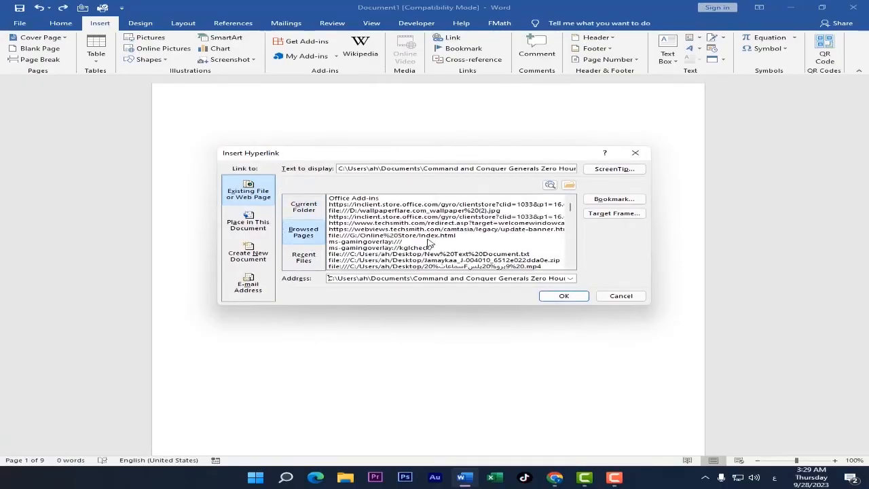
{"action": "left_click", "coordinate": [305, 257]}
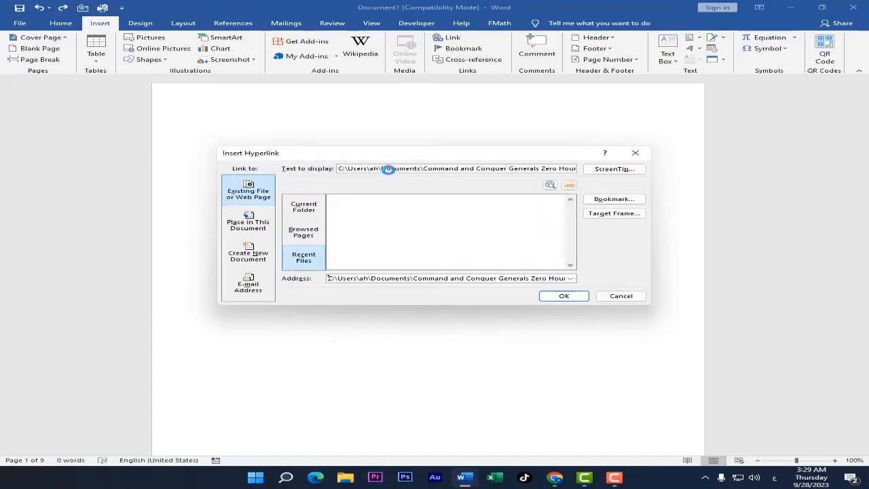
{"action": "left_click", "coordinate": [303, 206]}
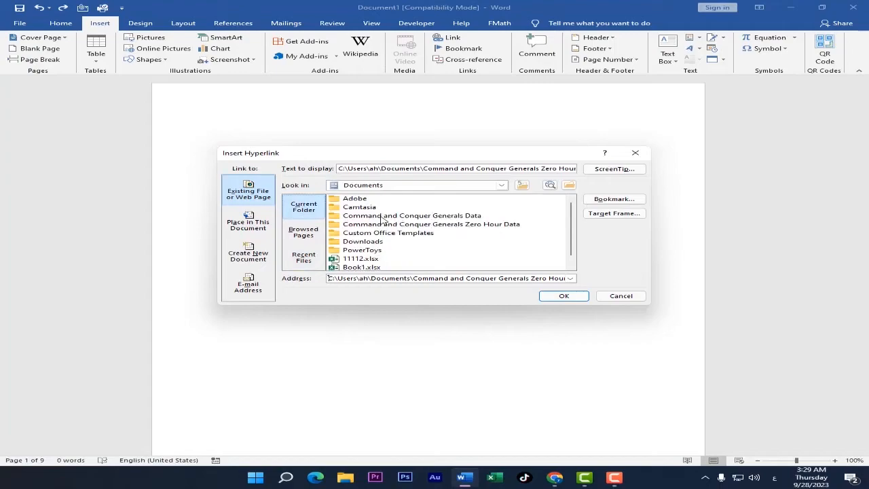
Step: Insert a hyperlink to the workbook 11112.xlsx from the Documents folder, and undo the insertion
{"action": "left_click", "coordinate": [373, 261]}
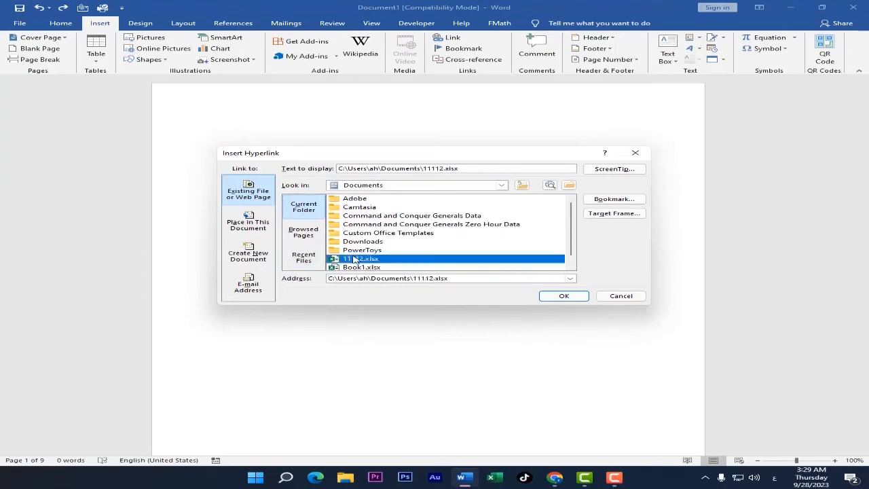
{"action": "left_click", "coordinate": [553, 300]}
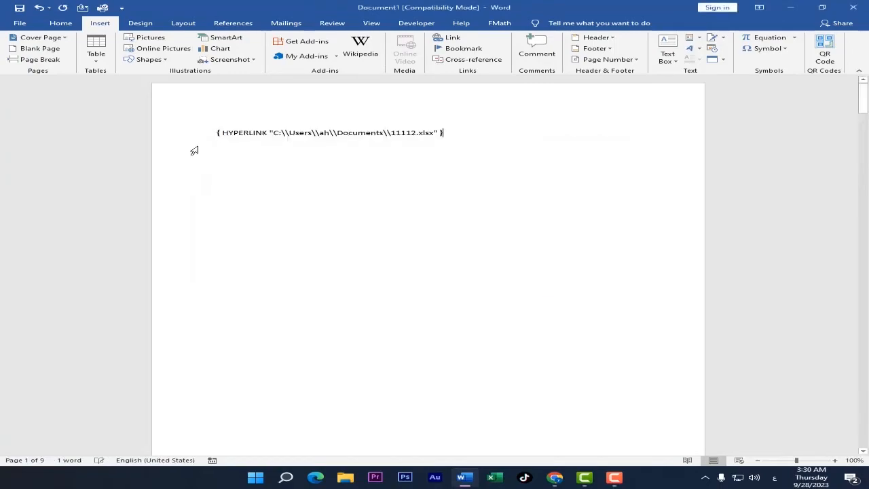
{"action": "key", "text": "ctrl+z"}
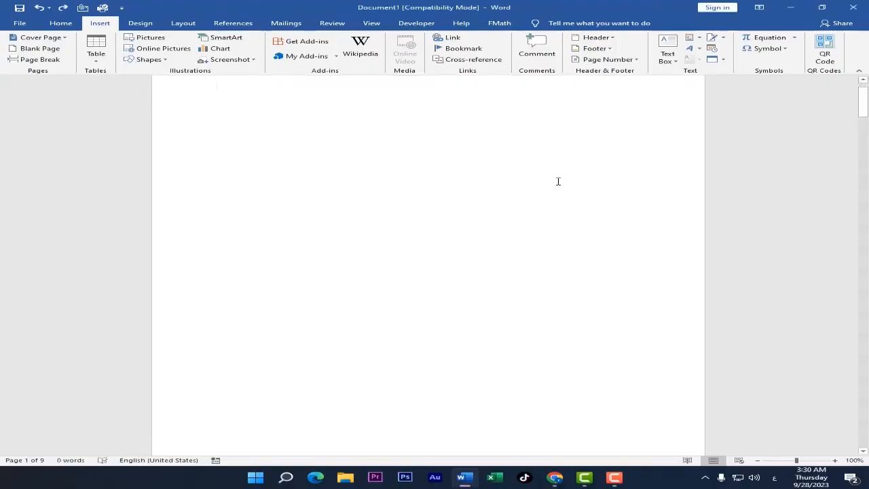
Step: Add a comment on the empty page, replacing the mistyped Arabic text with a person's first name in English
{"action": "left_click", "coordinate": [538, 54]}
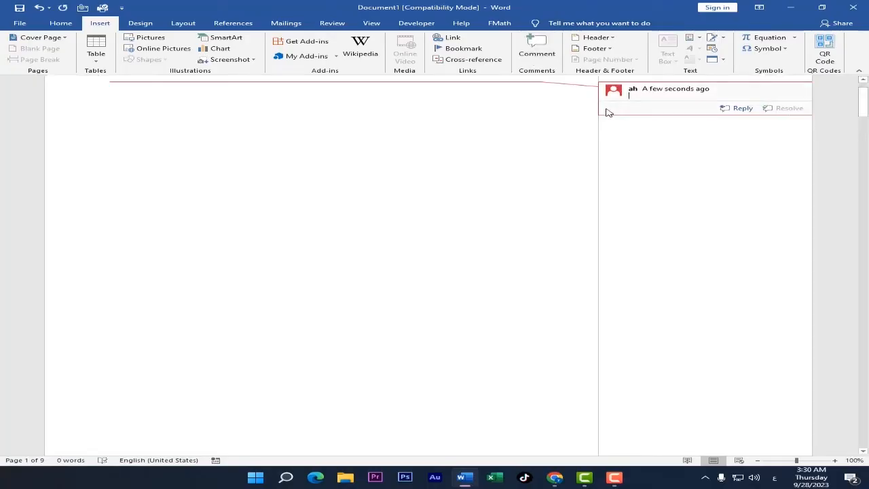
{"action": "type", "text": "هنا"}
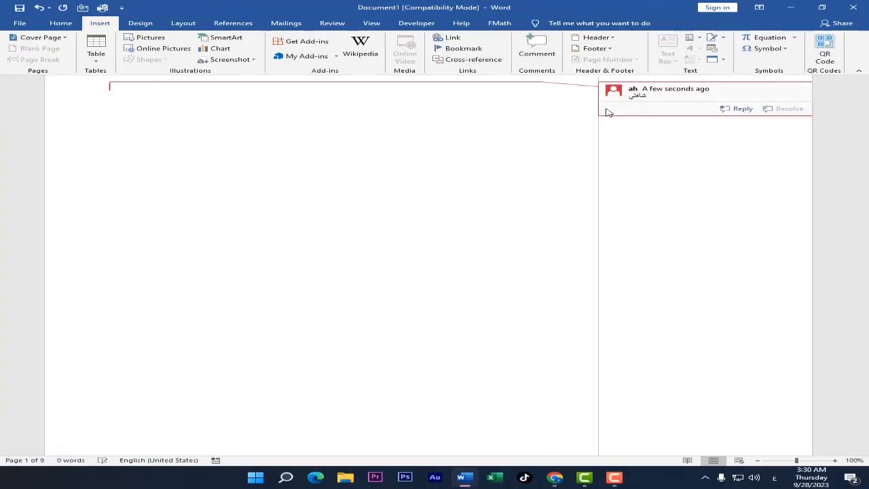
{"action": "key", "text": "BackSpace"}
{"action": "key", "text": "BackSpace"}
{"action": "key", "text": "alt+shift"}
{"action": "type", "text": "a"}
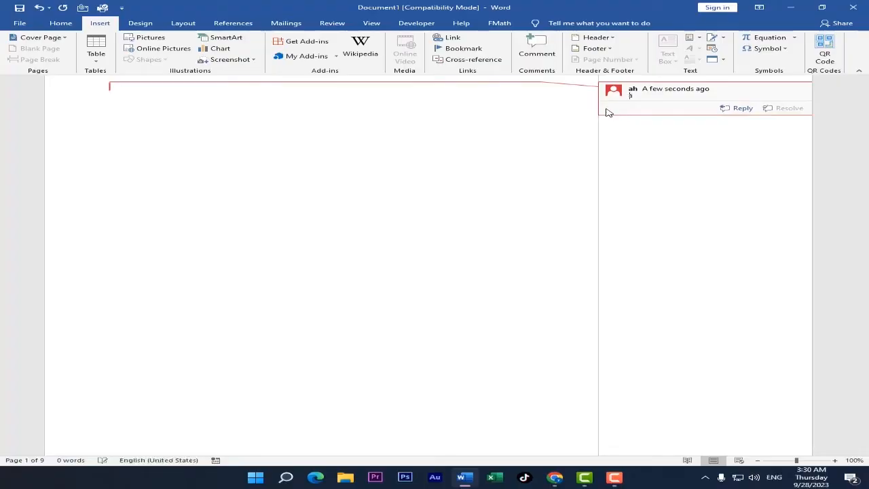
{"action": "type", "text": "hmed"}
{"action": "key", "text": "Return"}
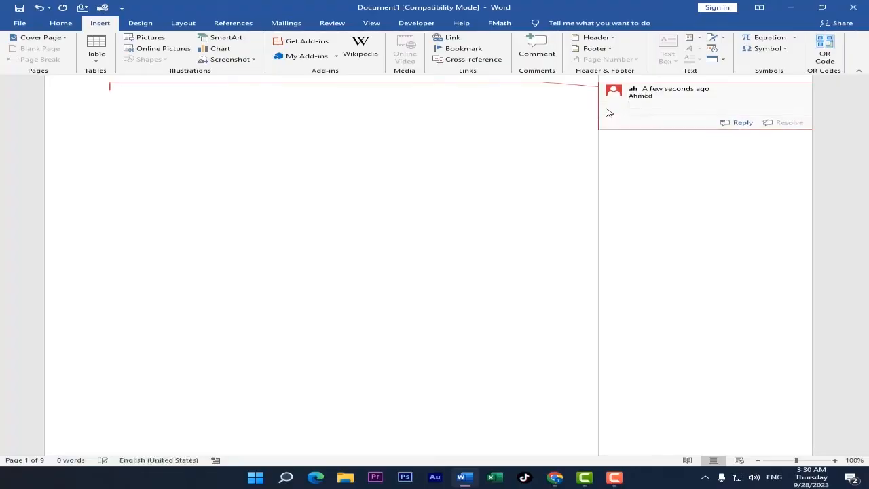
{"action": "key", "text": "BackSpace"}
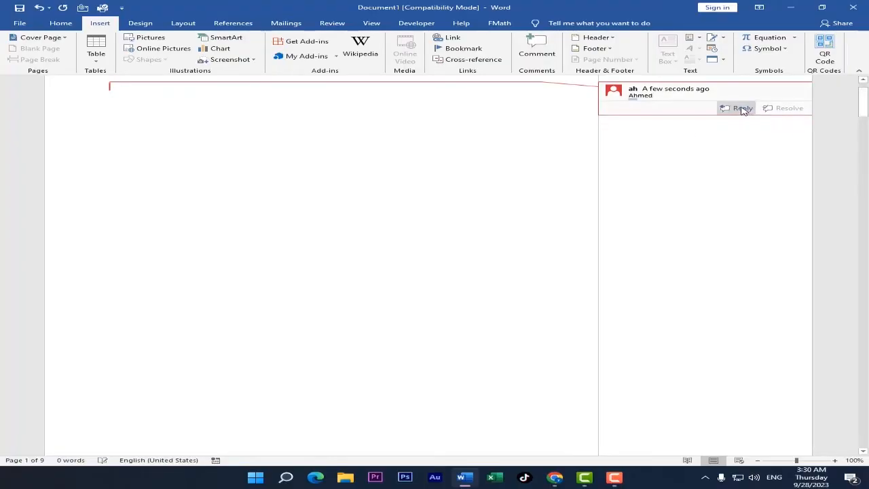
Step: Reply to the comment with another person's first name and return to the page
{"action": "left_click", "coordinate": [743, 122]}
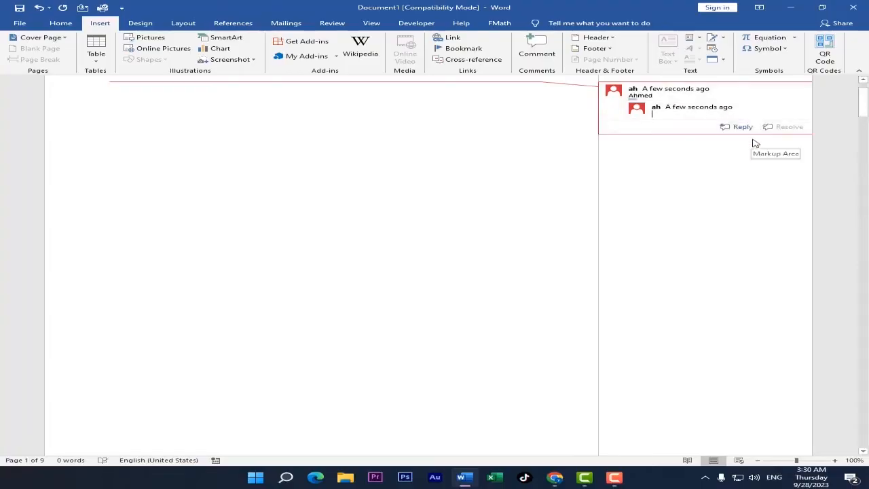
{"action": "type", "text": "moahmed"}
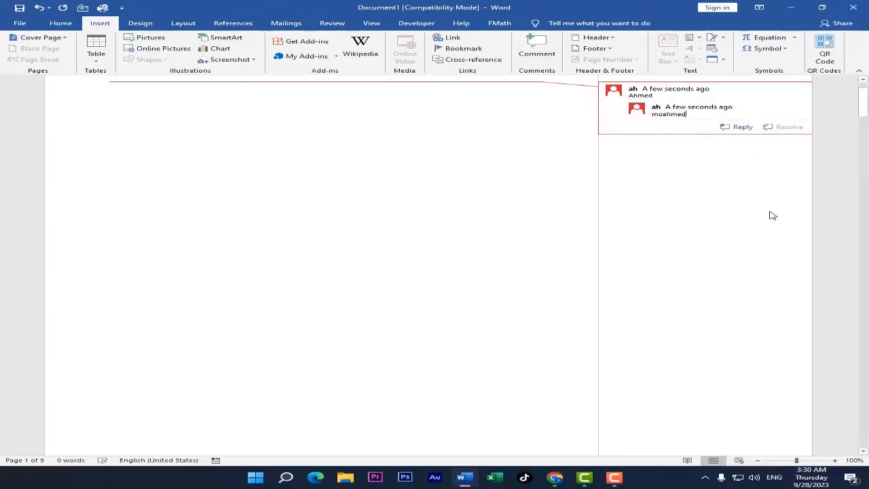
{"action": "left_click", "coordinate": [441, 145]}
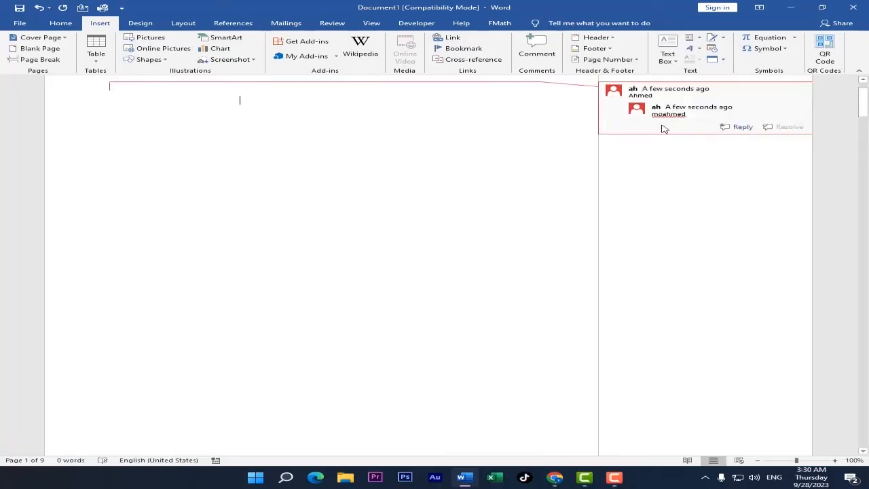
Step: Undo the reply and the comment until the comment is removed from the page
{"action": "key", "text": "ctrl+z"}
{"action": "key", "text": "ctrl+z"}
{"action": "key", "text": "ctrl+z"}
{"action": "key", "text": "ctrl+z"}
{"action": "key", "text": "ctrl+z"}
{"action": "key", "text": "ctrl+z"}
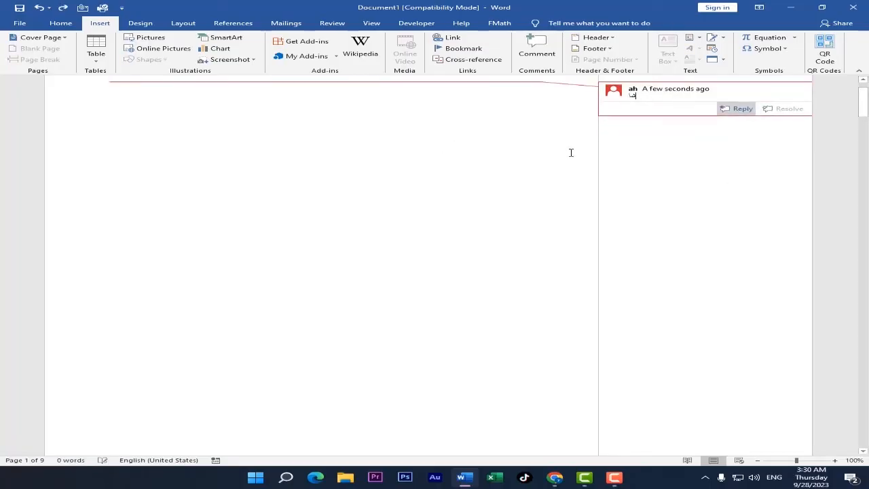
{"action": "key", "text": "ctrl+z"}
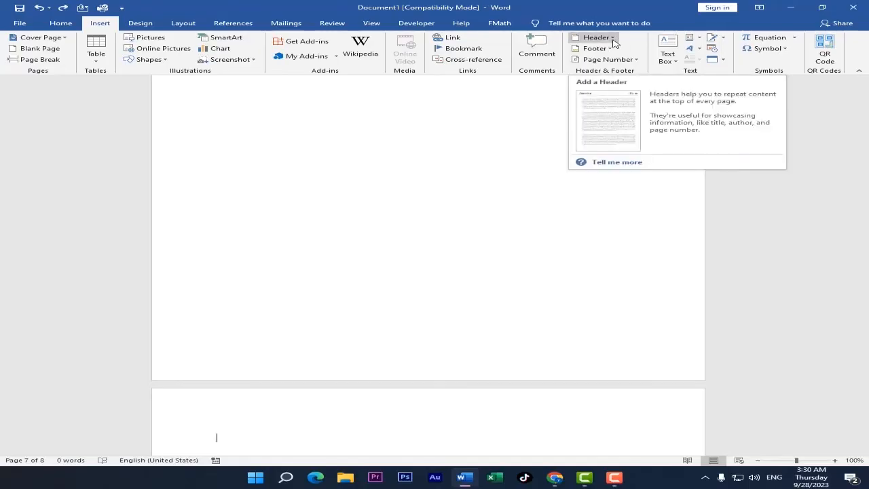
Step: Insert the built-in Facet (Even Page) header and leave header editing
{"action": "left_click", "coordinate": [613, 39]}
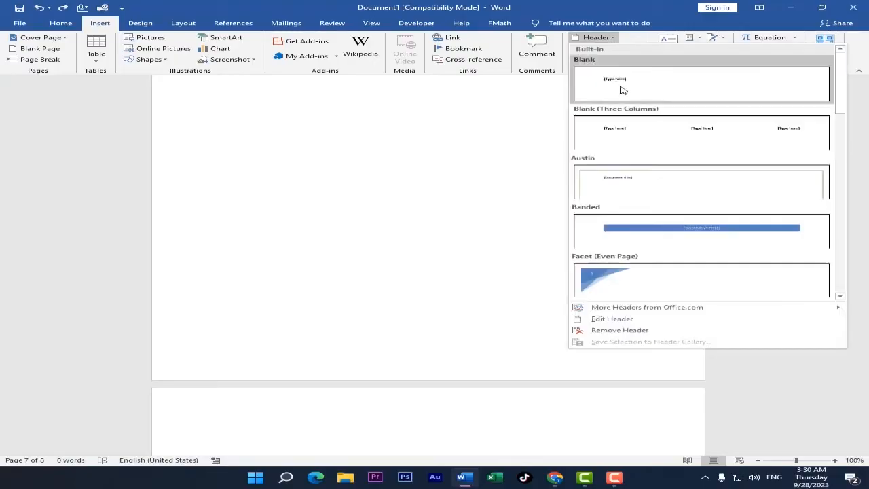
{"action": "scroll", "coordinate": [649, 182], "scroll_direction": "down", "scroll_amount": 3}
{"action": "scroll", "coordinate": [648, 182], "scroll_direction": "up", "scroll_amount": 3}
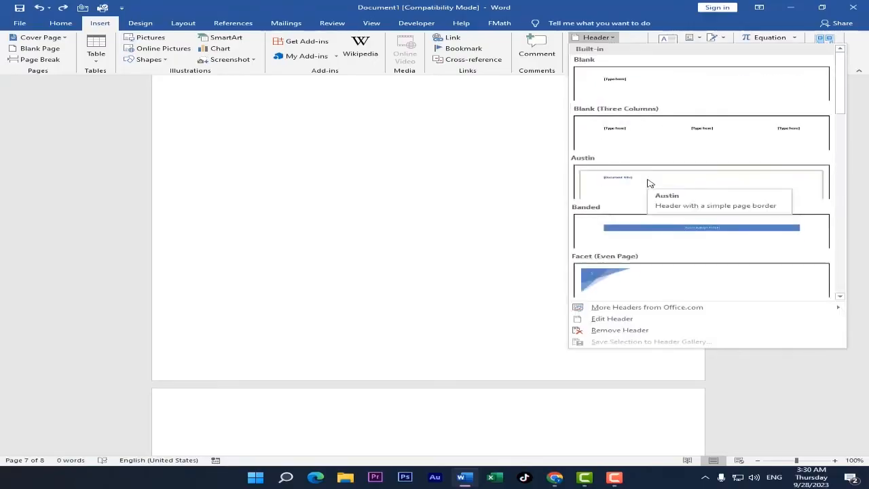
{"action": "left_click", "coordinate": [601, 284]}
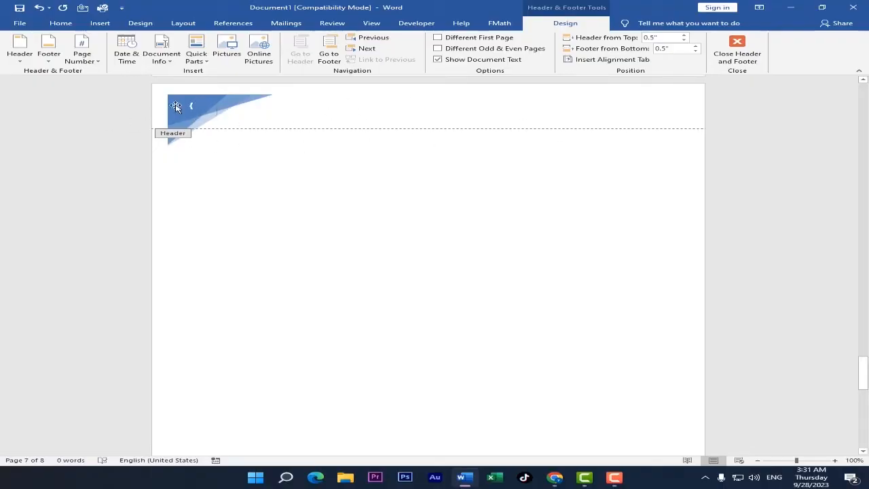
{"action": "double_click", "coordinate": [215, 134]}
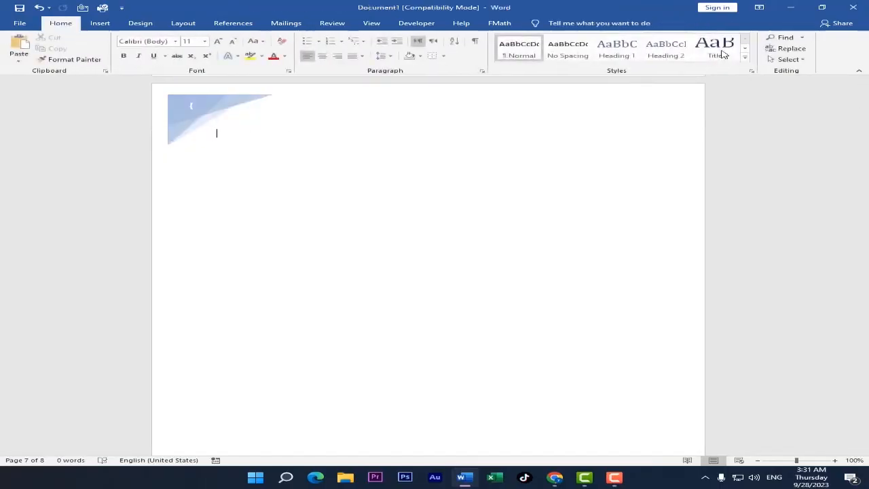
Step: Look through the built-in footer designs, including the Ion, Motion and Retrospect styles
{"action": "left_click", "coordinate": [100, 24]}
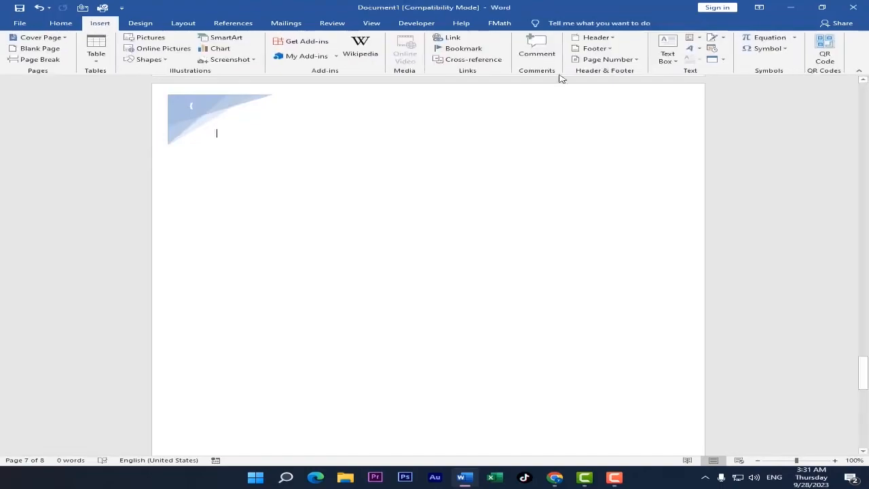
{"action": "left_click", "coordinate": [597, 38]}
{"action": "left_click", "coordinate": [615, 39]}
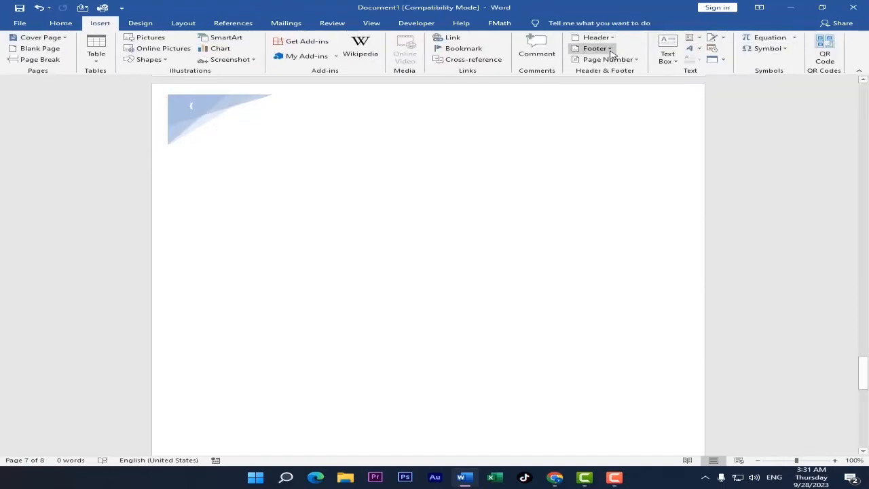
{"action": "left_click", "coordinate": [608, 49]}
{"action": "scroll", "coordinate": [642, 229], "scroll_direction": "down", "scroll_amount": 2}
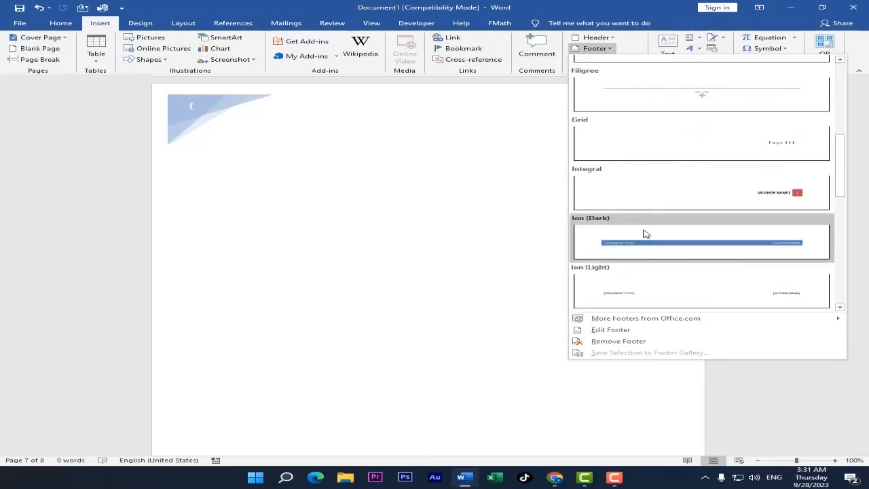
{"action": "scroll", "coordinate": [669, 248], "scroll_direction": "up", "scroll_amount": 1}
{"action": "scroll", "coordinate": [669, 249], "scroll_direction": "down", "scroll_amount": 1}
{"action": "scroll", "coordinate": [712, 229], "scroll_direction": "down", "scroll_amount": 3}
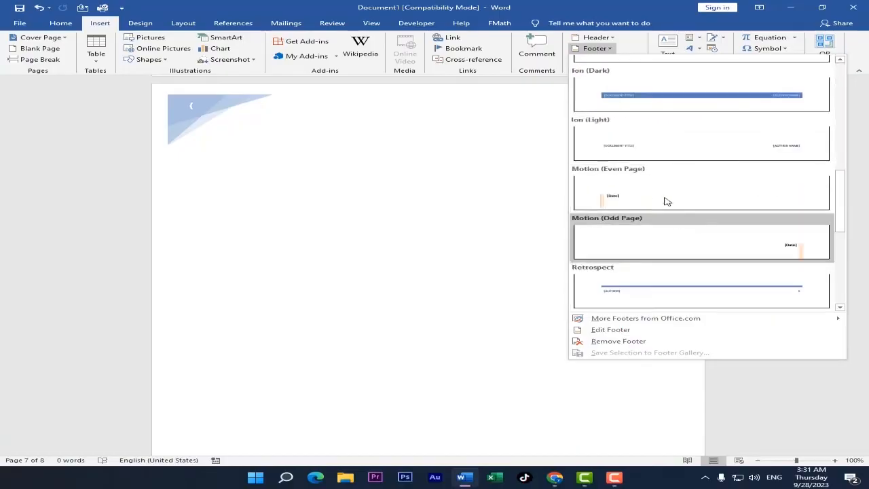
{"action": "left_click", "coordinate": [690, 275]}
{"action": "scroll", "coordinate": [446, 326], "scroll_direction": "down", "scroll_amount": 1}
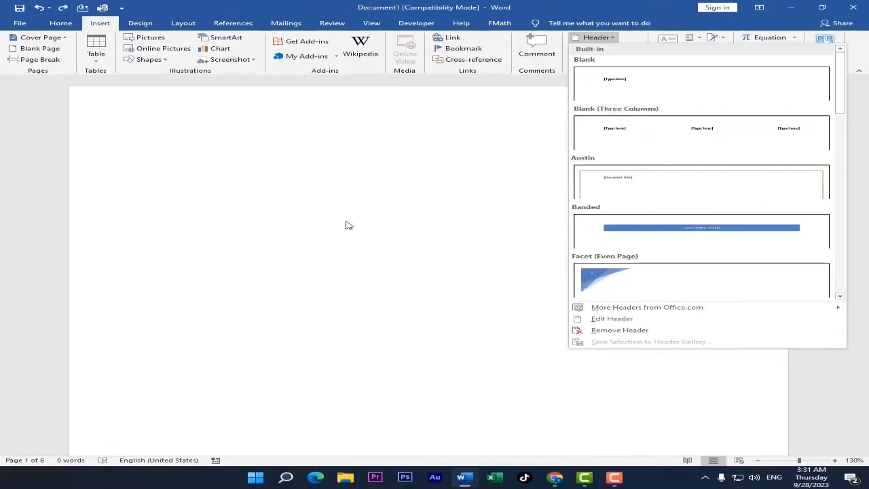
Step: View the additional headers from Office.com and apply Remove Header to the document
{"action": "left_click", "coordinate": [401, 205]}
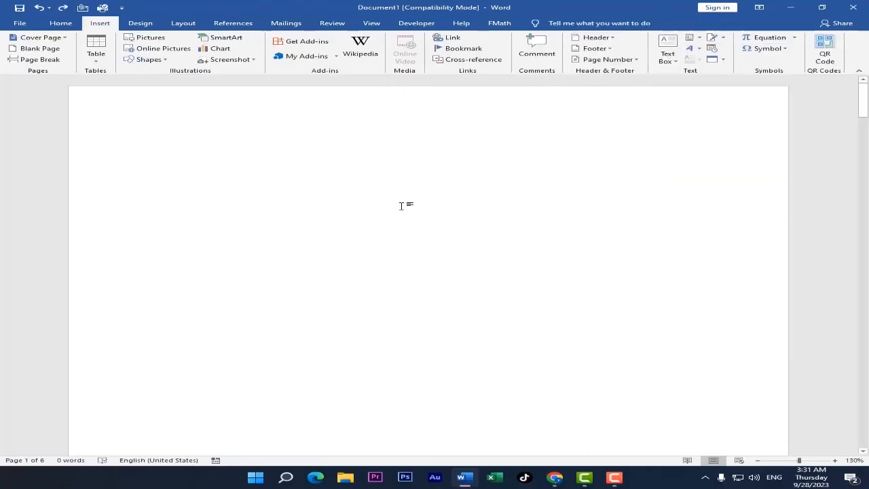
{"action": "left_click", "coordinate": [609, 38]}
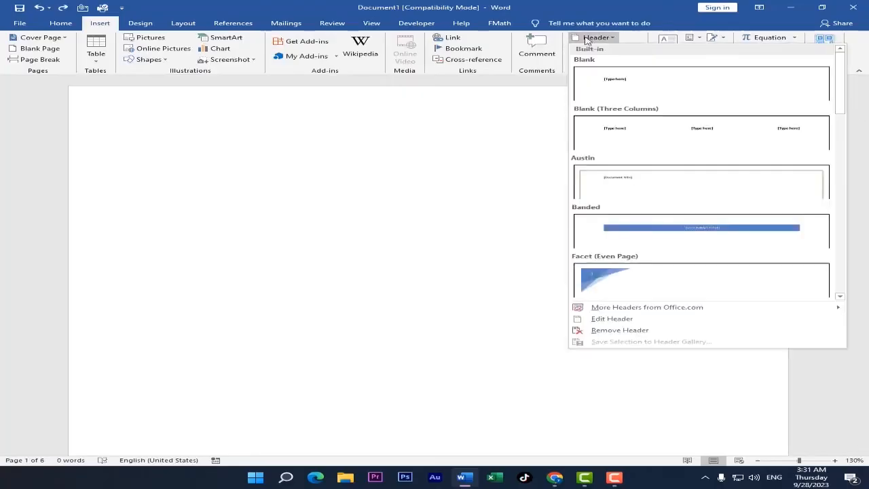
{"action": "mouse_move", "coordinate": [579, 307]}
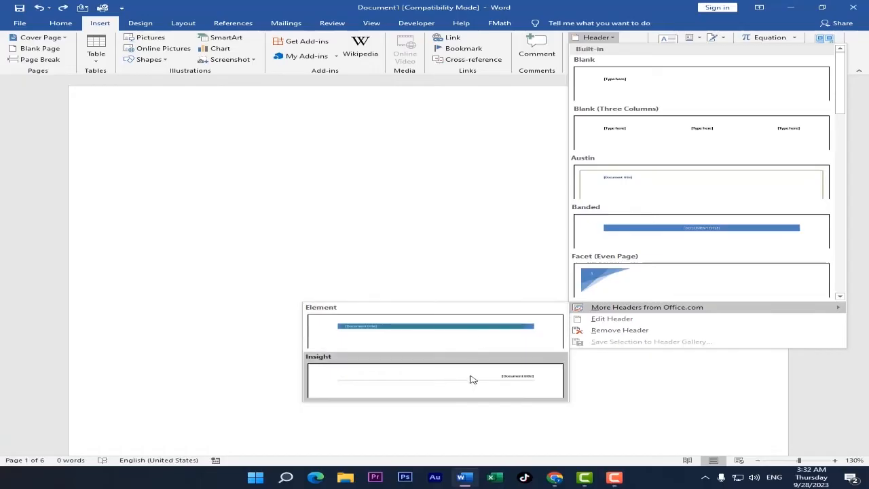
{"action": "left_click", "coordinate": [626, 331]}
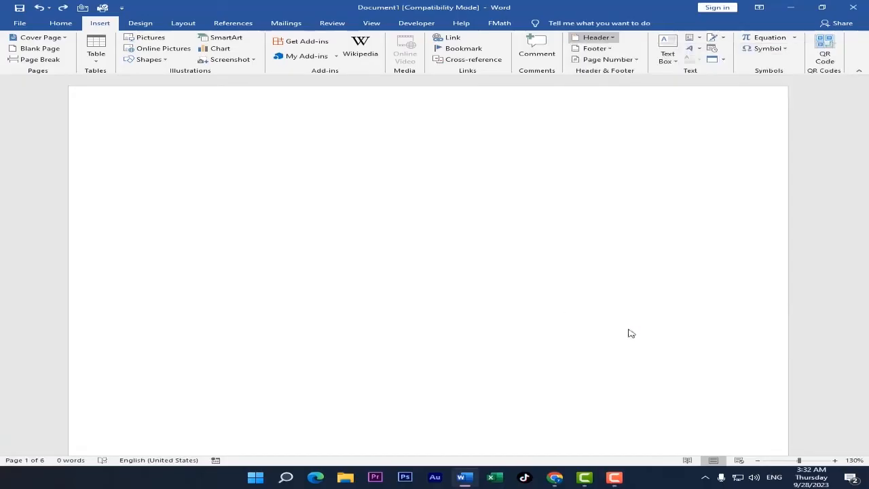
Step: Look at the footer gallery and its options for more, editing and removal
{"action": "left_click", "coordinate": [597, 48]}
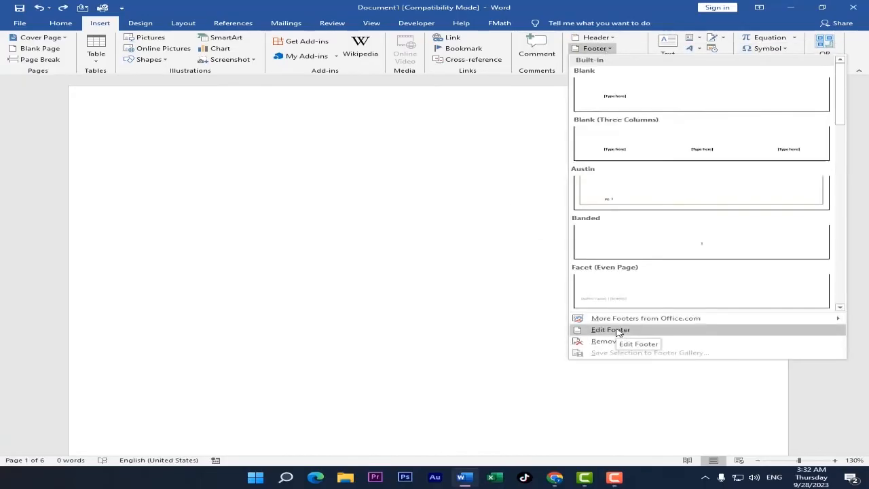
{"action": "mouse_move", "coordinate": [609, 316]}
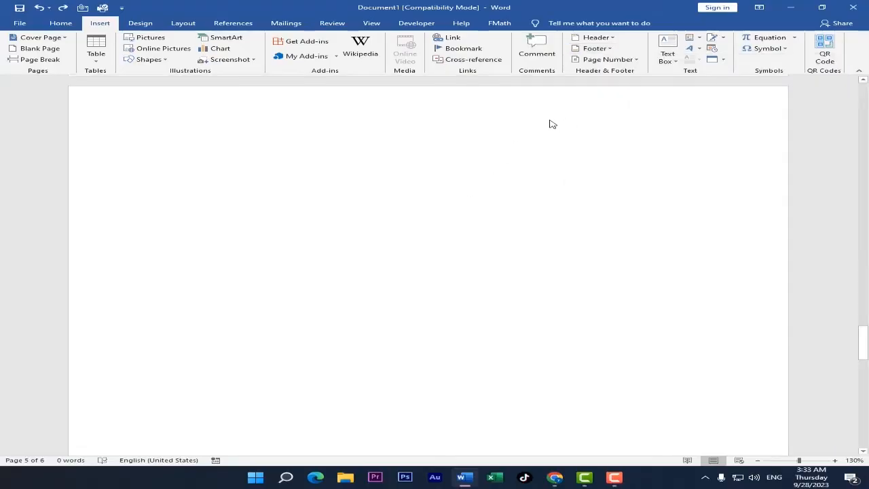
Step: Insert the built-in Motion Sidebar text box on the blank page and look over its full length
{"action": "left_click", "coordinate": [669, 61]}
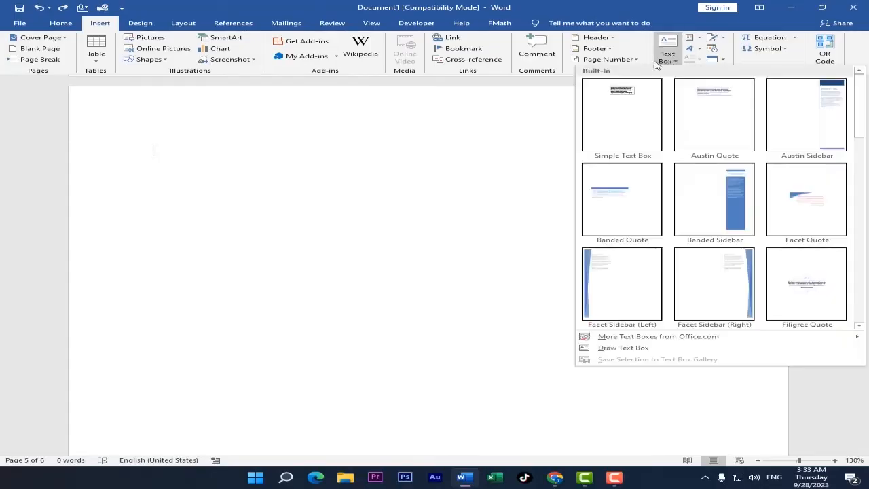
{"action": "scroll", "coordinate": [703, 207], "scroll_direction": "down", "scroll_amount": 5}
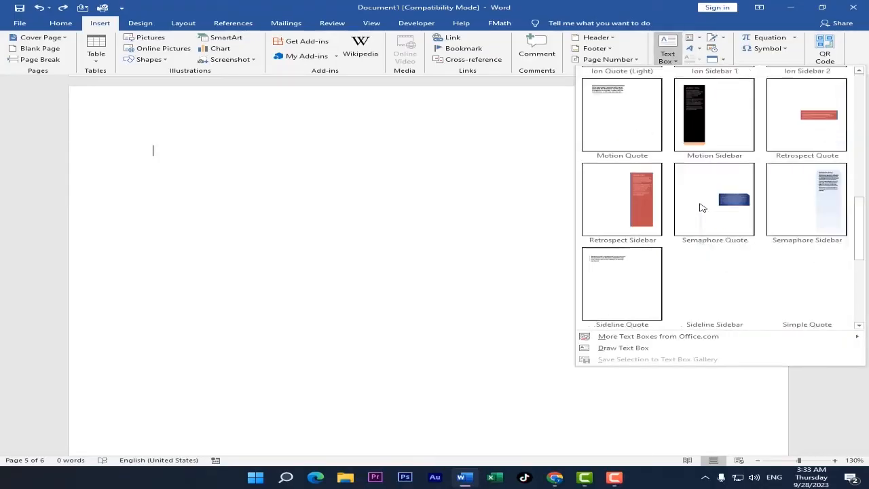
{"action": "left_click", "coordinate": [690, 149]}
{"action": "scroll", "coordinate": [435, 271], "scroll_direction": "down", "scroll_amount": 3}
{"action": "scroll", "coordinate": [226, 149], "scroll_direction": "down", "scroll_amount": 2}
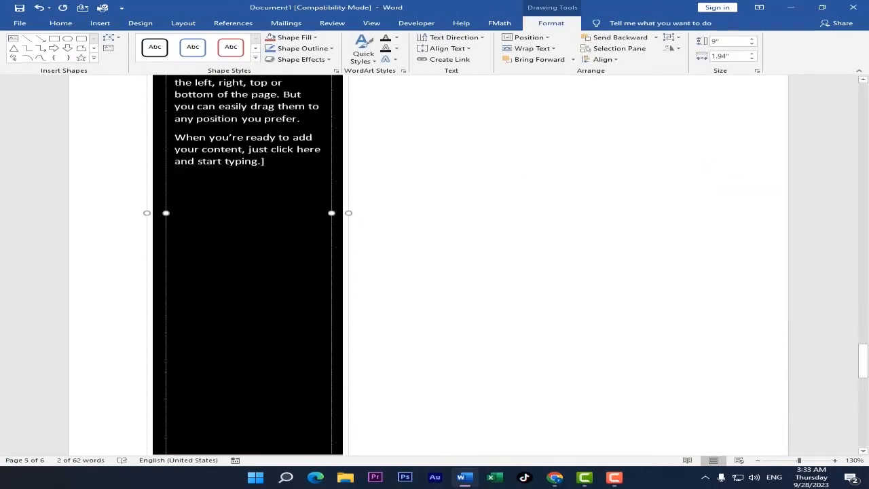
{"action": "scroll", "coordinate": [226, 149], "scroll_direction": "up", "scroll_amount": 5}
{"action": "scroll", "coordinate": [248, 229], "scroll_direction": "up", "scroll_amount": 1}
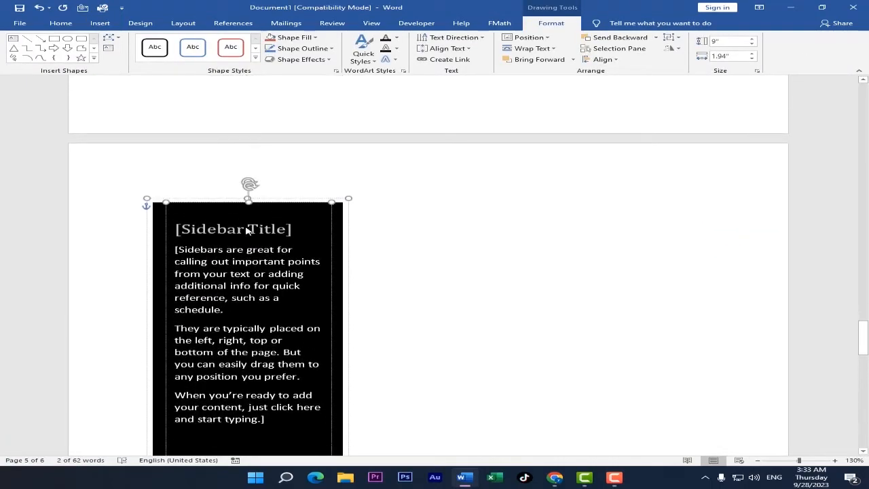
{"action": "scroll", "coordinate": [249, 231], "scroll_direction": "down", "scroll_amount": 5}
{"action": "scroll", "coordinate": [247, 204], "scroll_direction": "up", "scroll_amount": 3}
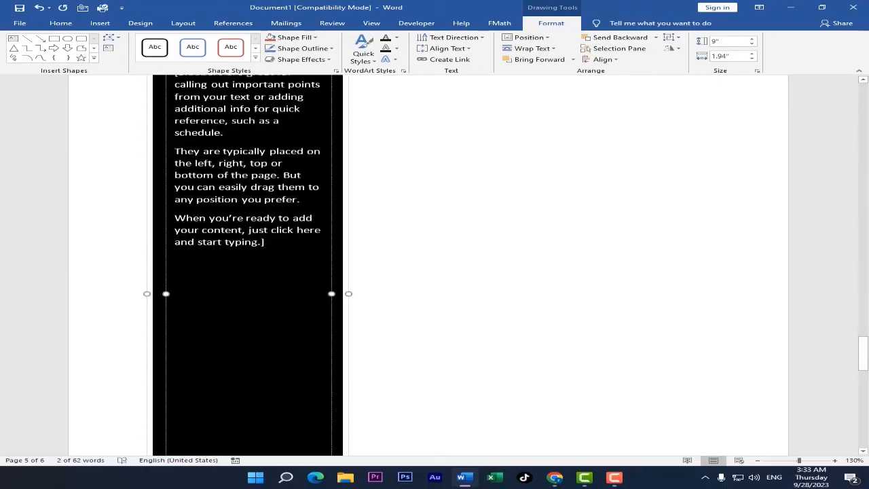
Step: Apply the flat green filled theme style from the second row to the sidebar text box, and delete the sidebar
{"action": "left_click", "coordinate": [256, 58]}
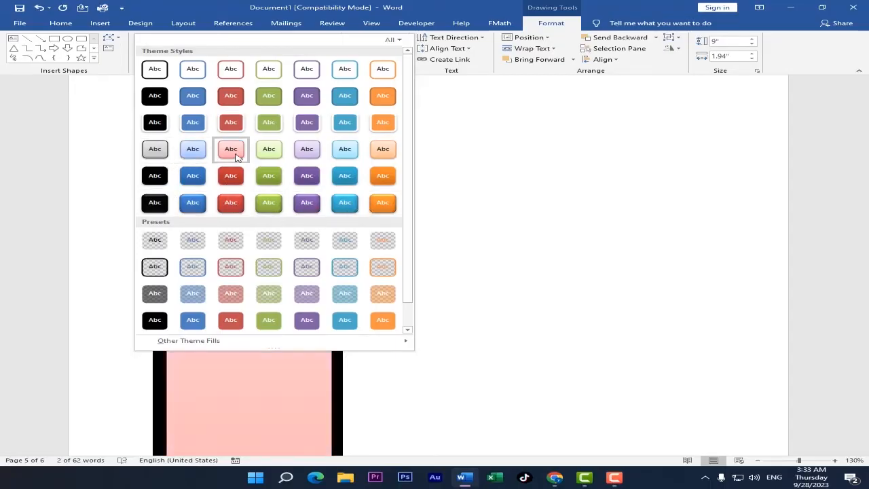
{"action": "scroll", "coordinate": [334, 246], "scroll_direction": "down", "scroll_amount": 1}
{"action": "scroll", "coordinate": [334, 246], "scroll_direction": "up", "scroll_amount": 1}
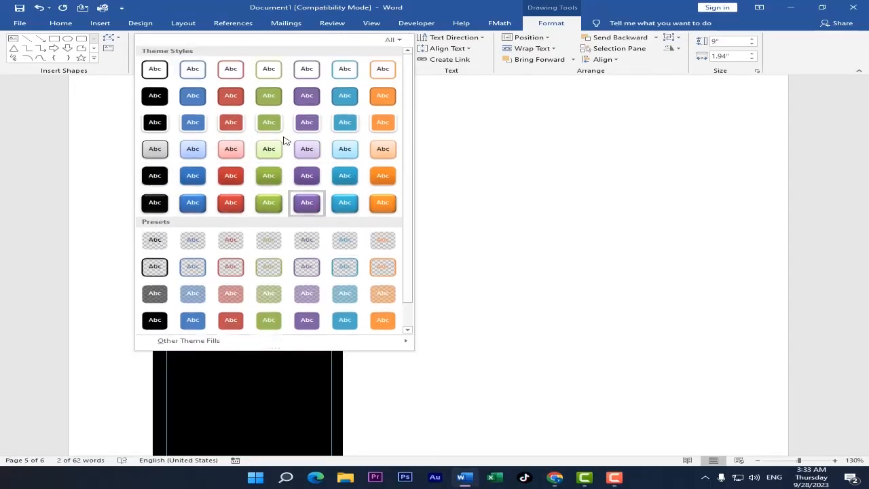
{"action": "left_click", "coordinate": [270, 95]}
{"action": "scroll", "coordinate": [324, 176], "scroll_direction": "up", "scroll_amount": 2}
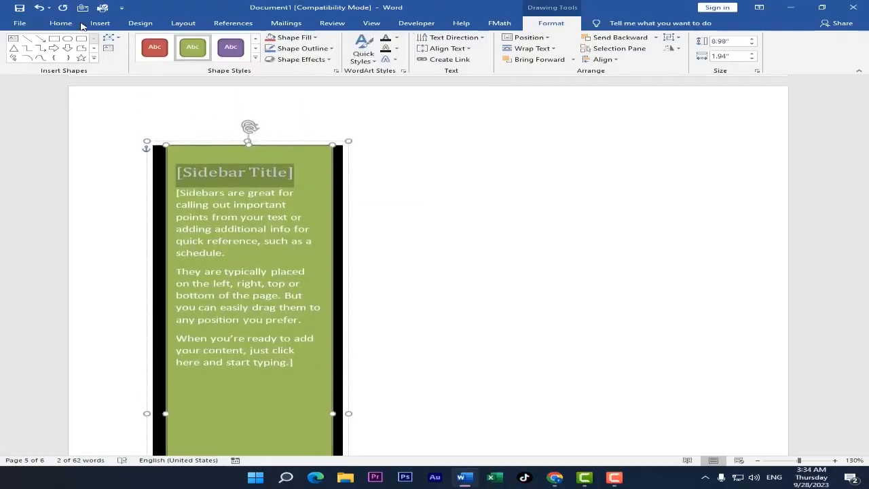
{"action": "left_click", "coordinate": [100, 23]}
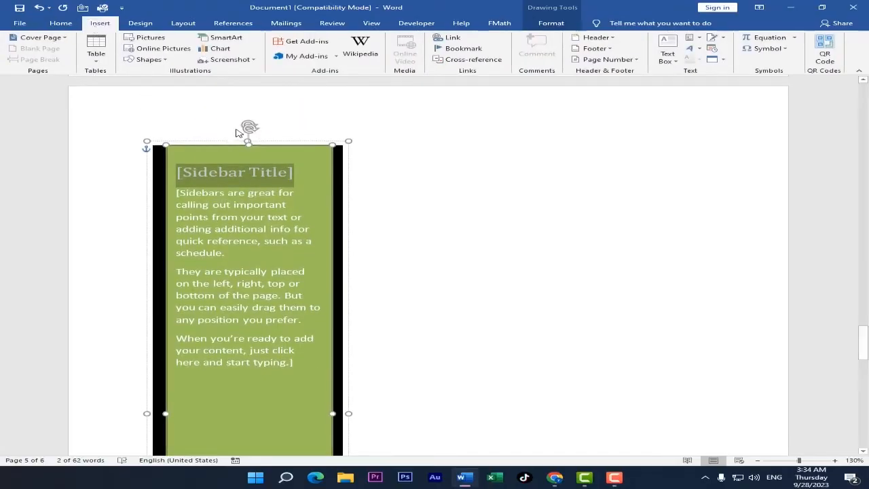
{"action": "key", "text": "Delete"}
Step: Insert WordArt in the black style with a blue shadow and enter a person's first name as its text
{"action": "left_click", "coordinate": [702, 49]}
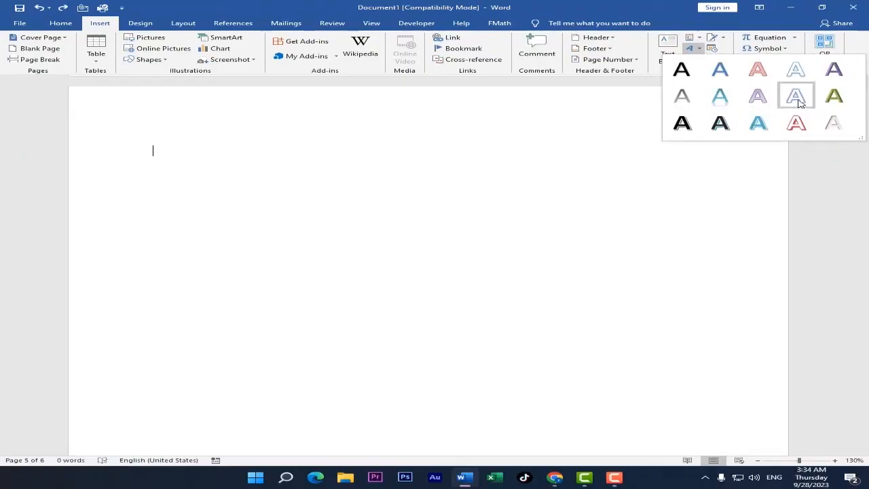
{"action": "left_click", "coordinate": [720, 122]}
{"action": "type", "text": "a"}
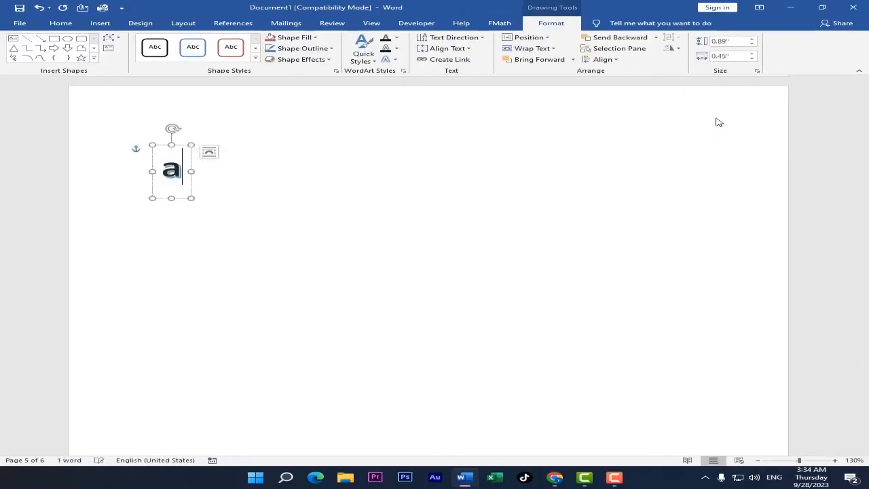
{"action": "type", "text": "hmed"}
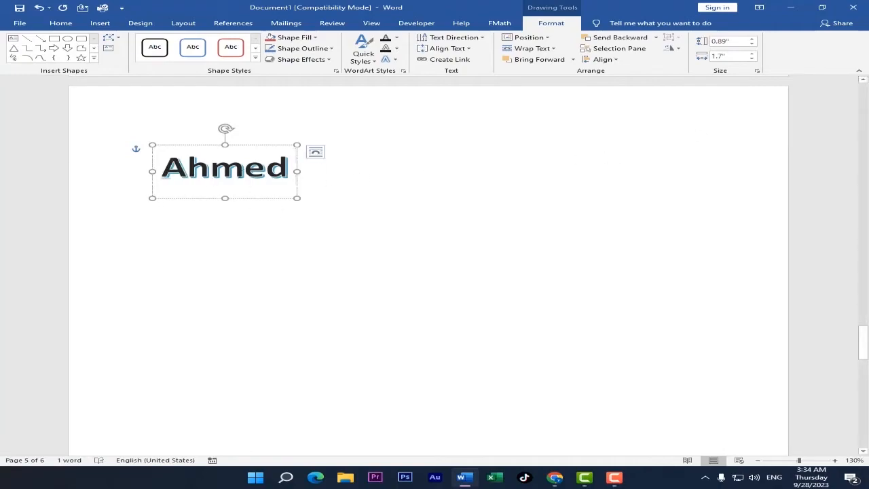
Step: Apply the glossy blue theme shape style to the WordArt box
{"action": "left_click", "coordinate": [255, 58]}
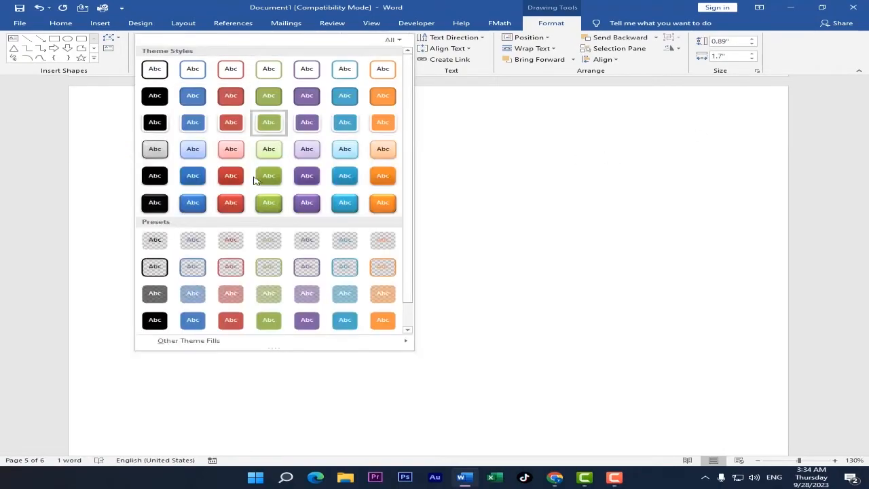
{"action": "left_click", "coordinate": [194, 202]}
{"action": "left_click", "coordinate": [322, 167]}
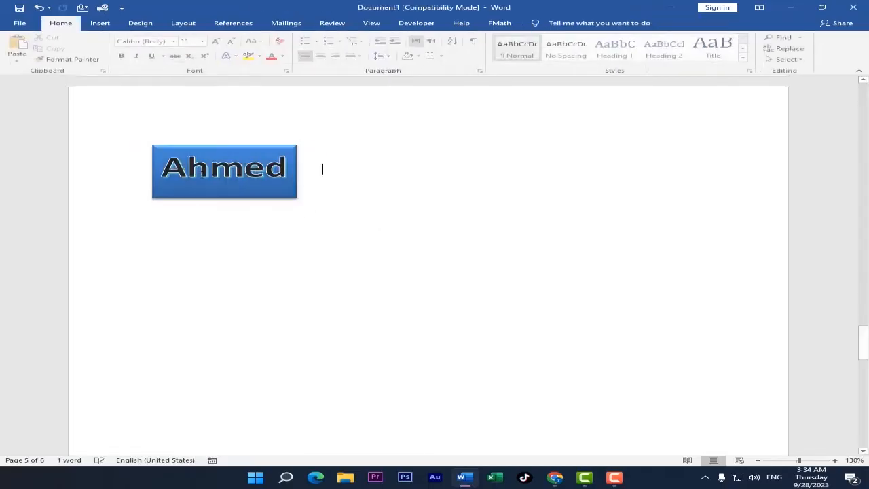
Step: Change the WordArt box to the glossy orange theme shape style, and remove the WordArt from the page
{"action": "left_click", "coordinate": [235, 181]}
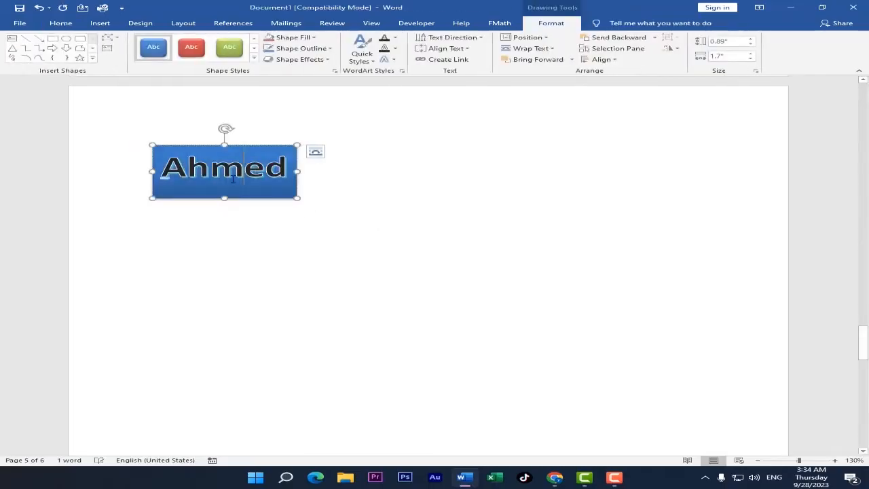
{"action": "left_click", "coordinate": [256, 58]}
{"action": "left_click", "coordinate": [382, 203]}
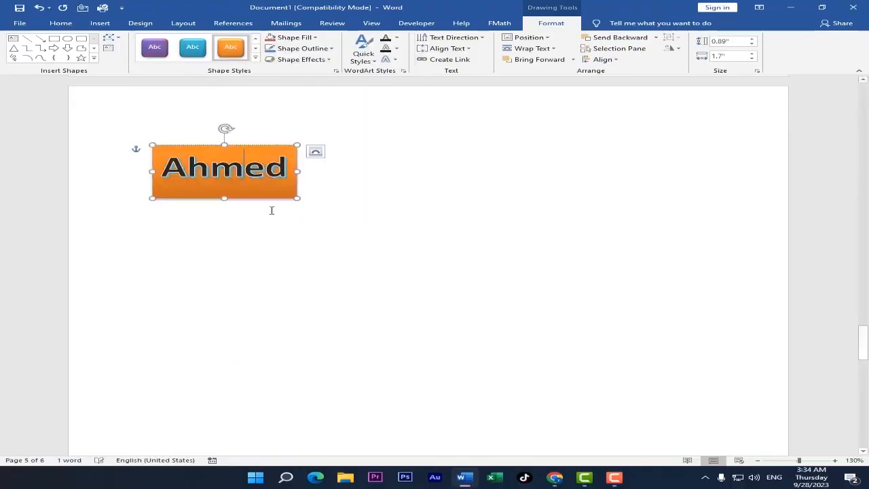
{"action": "left_click", "coordinate": [249, 227]}
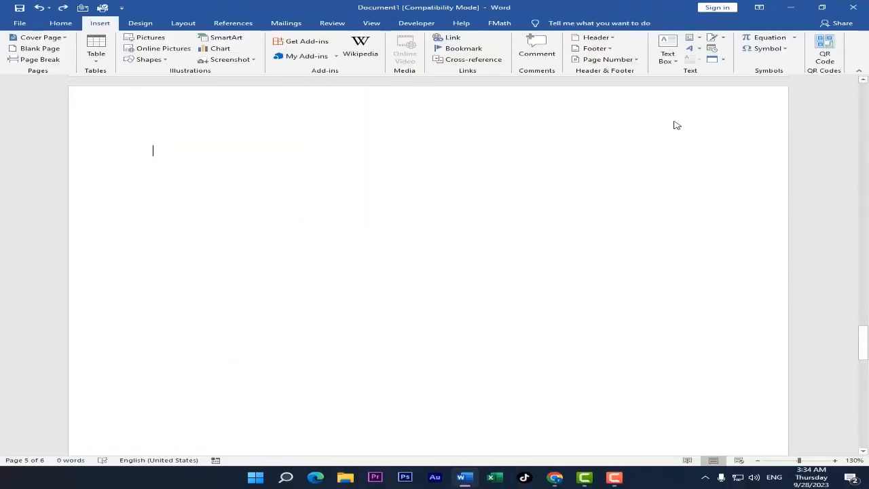
Step: View the dialog for inserting text from a file and close it without inserting anything
{"action": "left_click", "coordinate": [724, 60]}
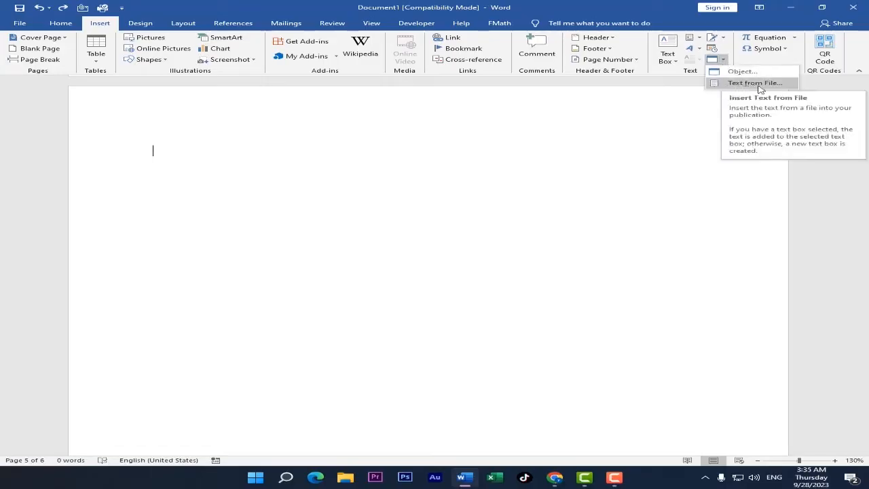
{"action": "left_click", "coordinate": [747, 84]}
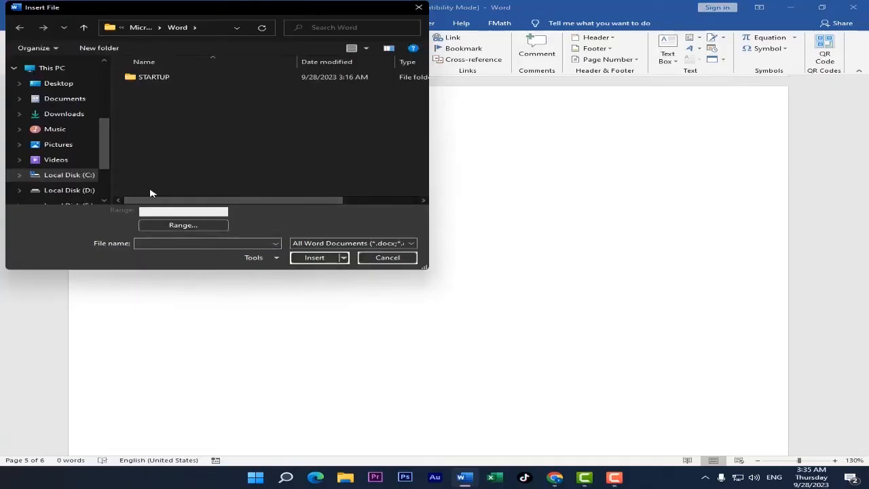
{"action": "left_click", "coordinate": [380, 258]}
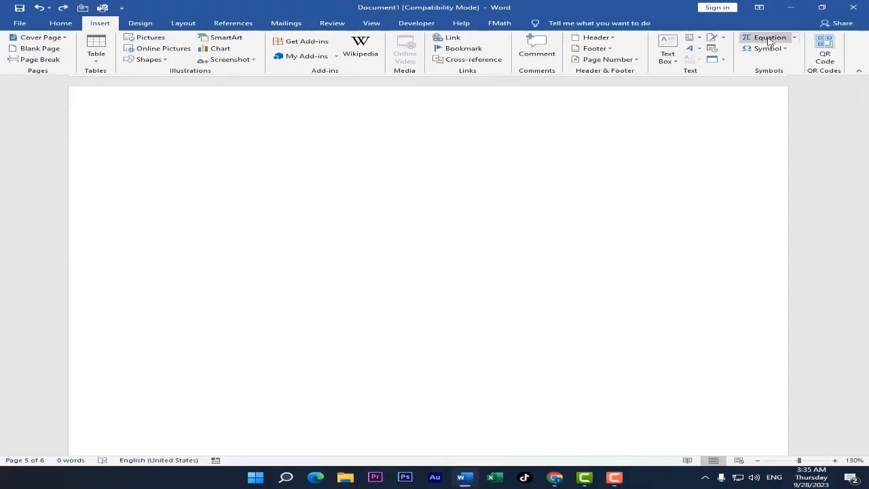
Step: Insert the Compound Interest equation from the Office.com equations, and undo the insertion
{"action": "left_click", "coordinate": [795, 39]}
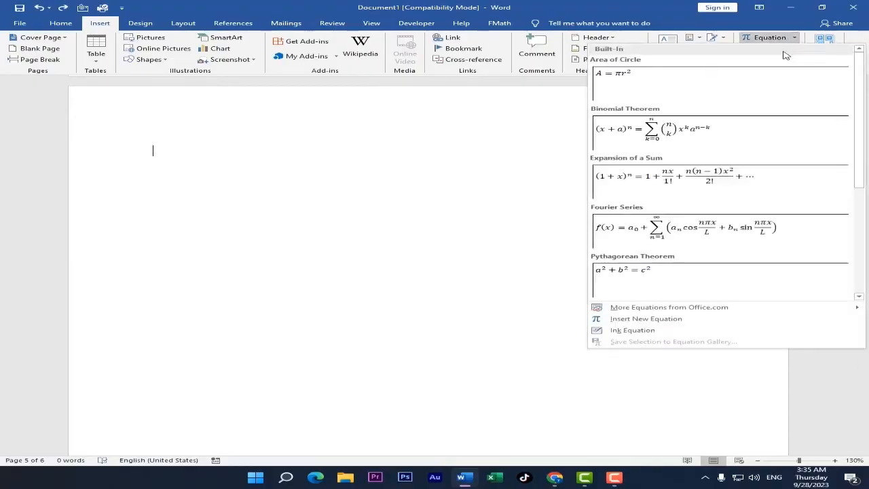
{"action": "scroll", "coordinate": [676, 178], "scroll_direction": "down", "scroll_amount": 3}
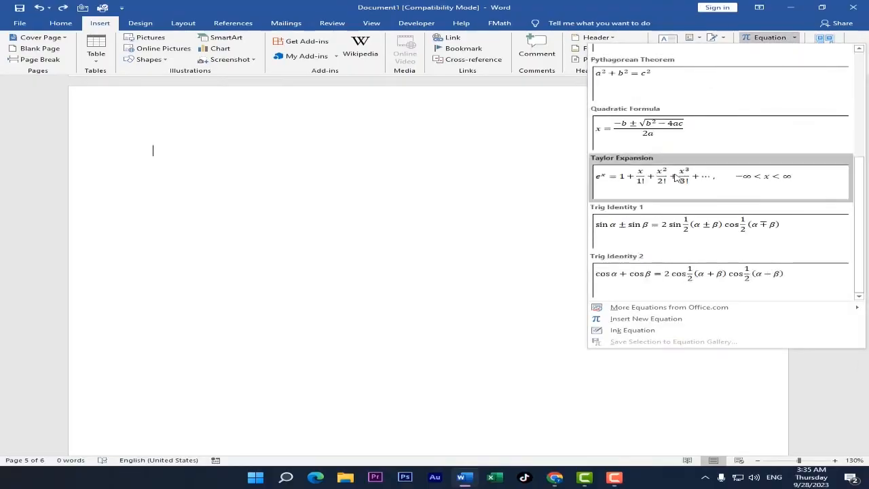
{"action": "scroll", "coordinate": [723, 261], "scroll_direction": "up", "scroll_amount": 3}
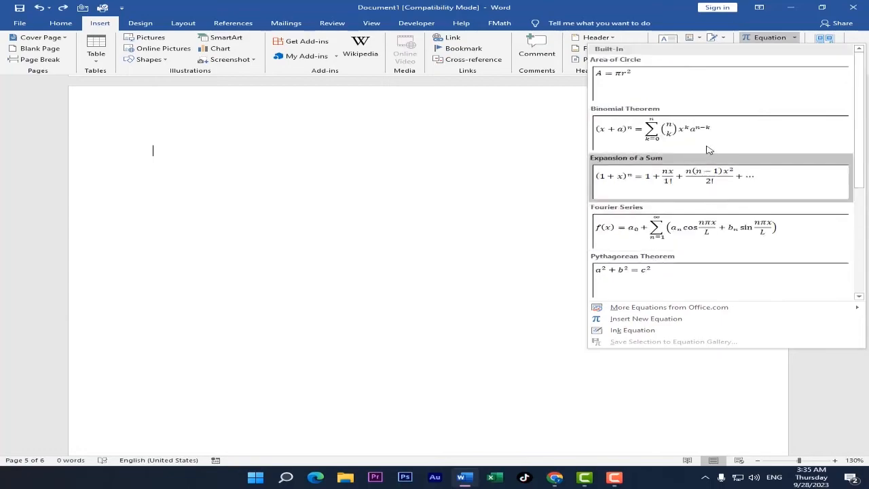
{"action": "mouse_move", "coordinate": [647, 313]}
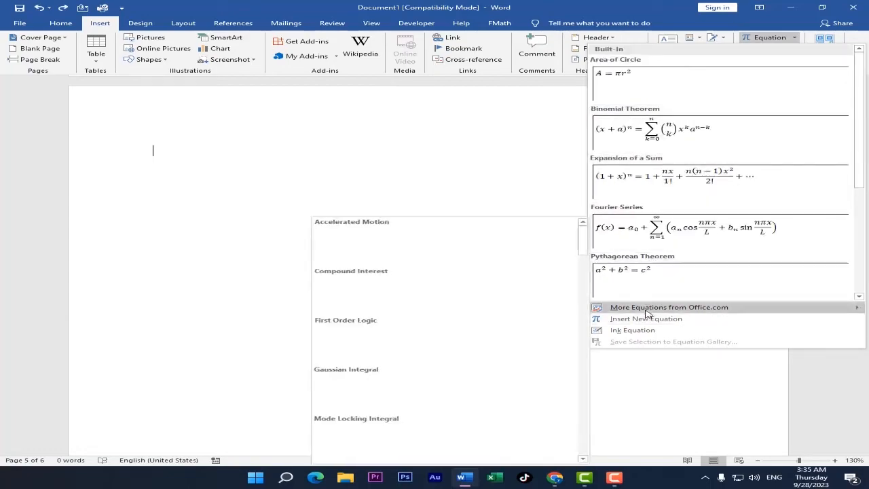
{"action": "scroll", "coordinate": [476, 307], "scroll_direction": "down", "scroll_amount": 5}
{"action": "scroll", "coordinate": [421, 326], "scroll_direction": "up", "scroll_amount": 5}
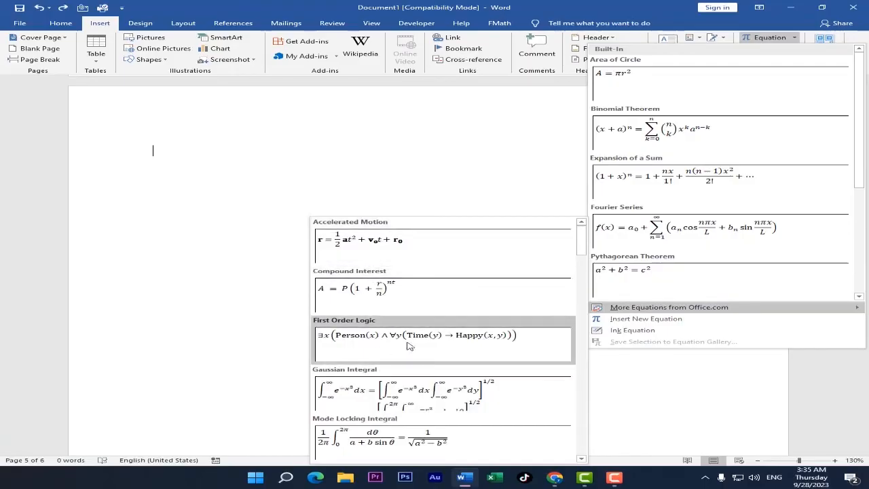
{"action": "left_click", "coordinate": [407, 291]}
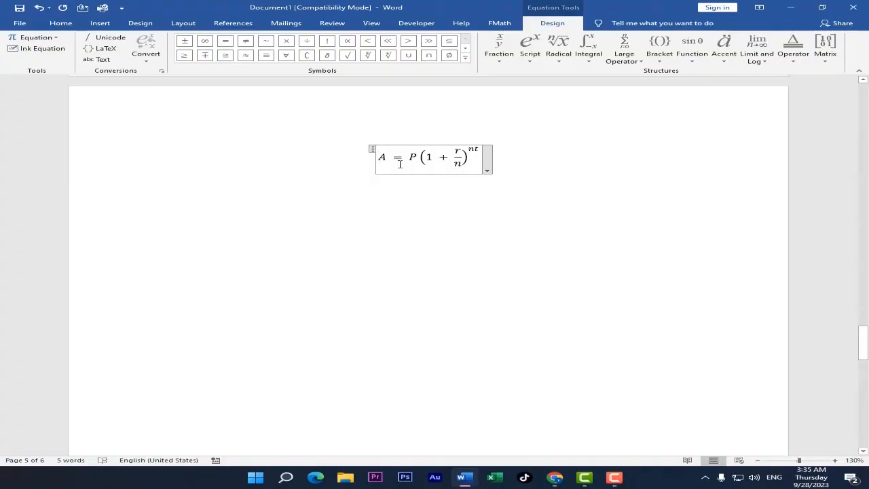
{"action": "key", "text": "ctrl+z"}
Step: Open the full Symbol dialog and set its font to Adobe Arabic
{"action": "left_click", "coordinate": [100, 23]}
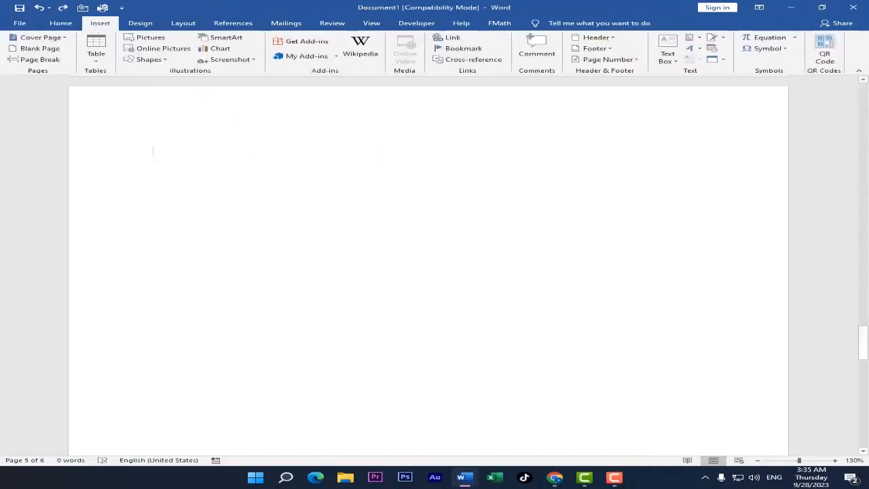
{"action": "left_click", "coordinate": [787, 49]}
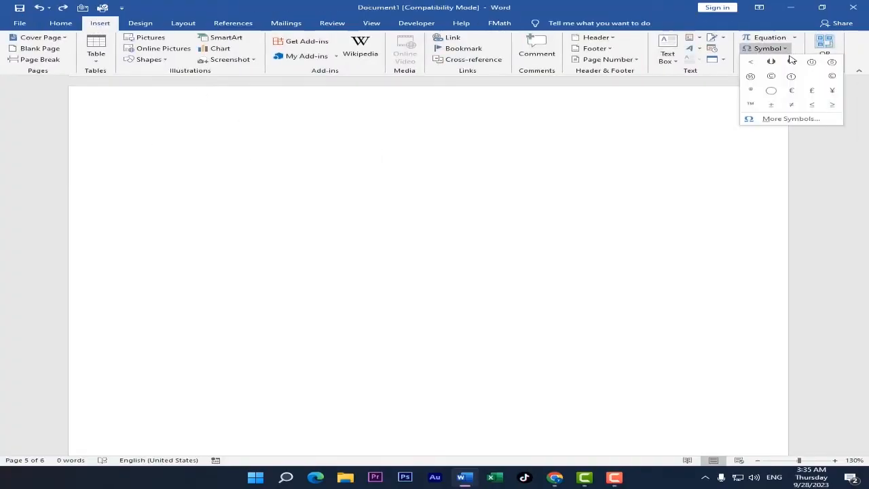
{"action": "left_click", "coordinate": [792, 119]}
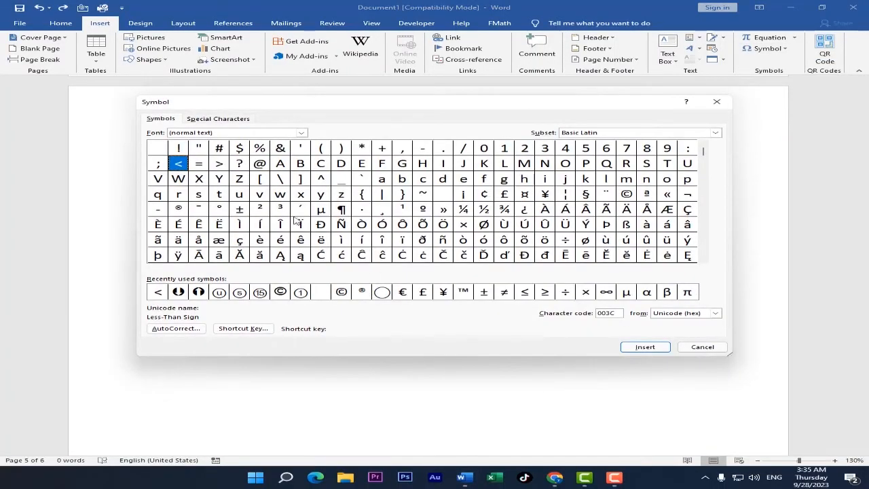
{"action": "left_click", "coordinate": [302, 134]}
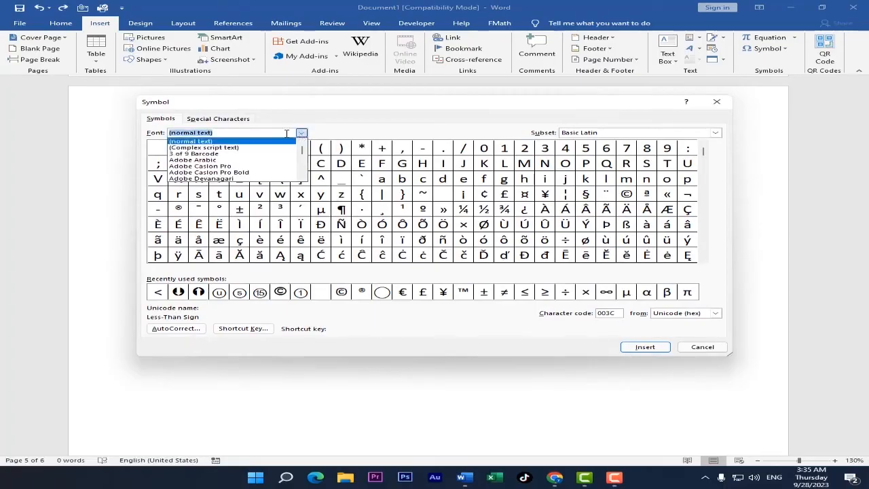
{"action": "left_click", "coordinate": [215, 162]}
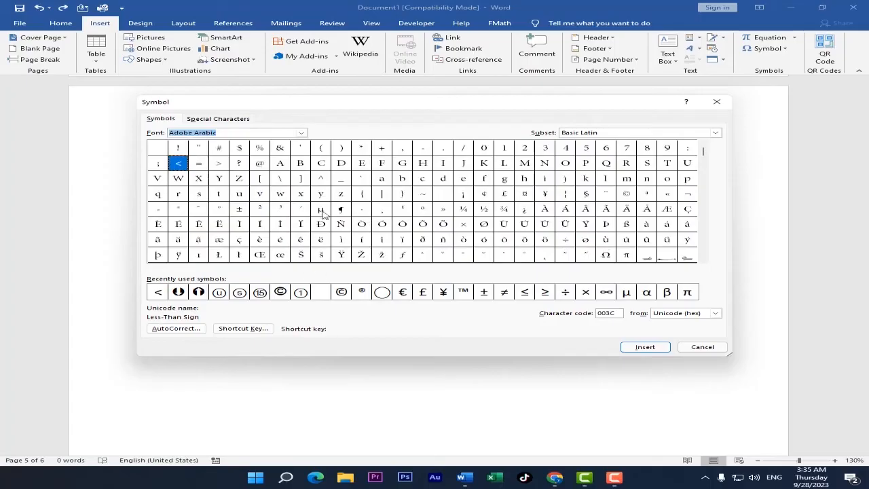
Step: Switch the symbol font to Adobe Caslon Pro and then Adobe Caslon Pro Bold, and set the subset to Latin Extended-A
{"action": "left_click", "coordinate": [301, 132]}
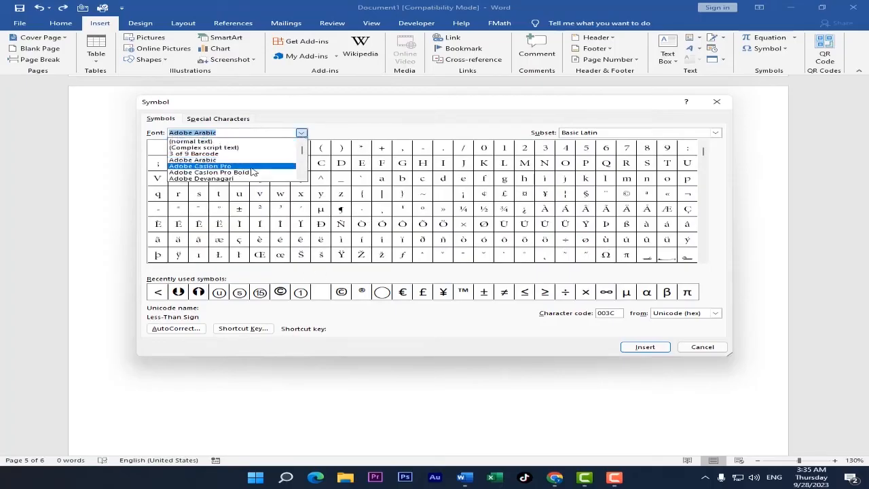
{"action": "left_click", "coordinate": [258, 165]}
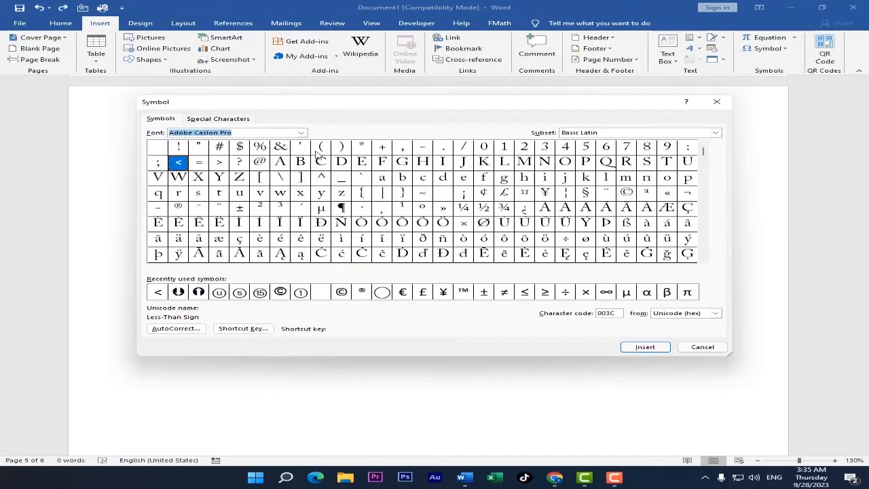
{"action": "left_click", "coordinate": [303, 135]}
{"action": "left_click", "coordinate": [271, 173]}
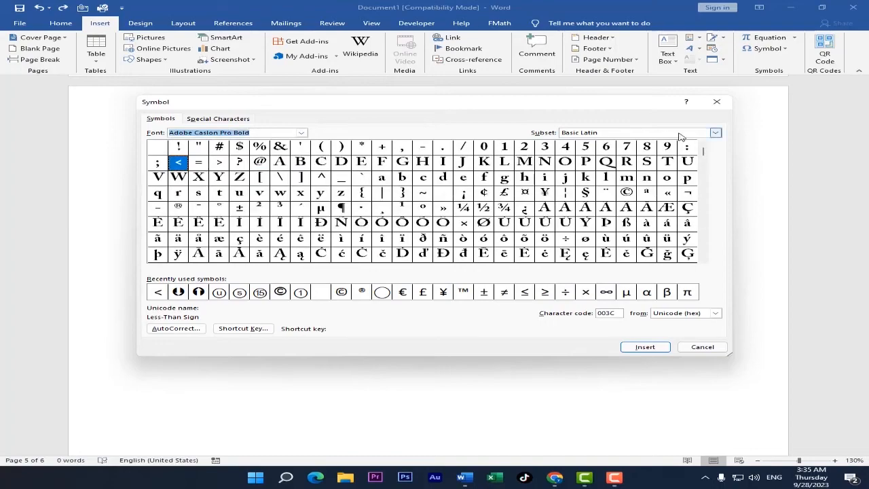
{"action": "left_click", "coordinate": [715, 133]}
{"action": "left_click", "coordinate": [613, 158]}
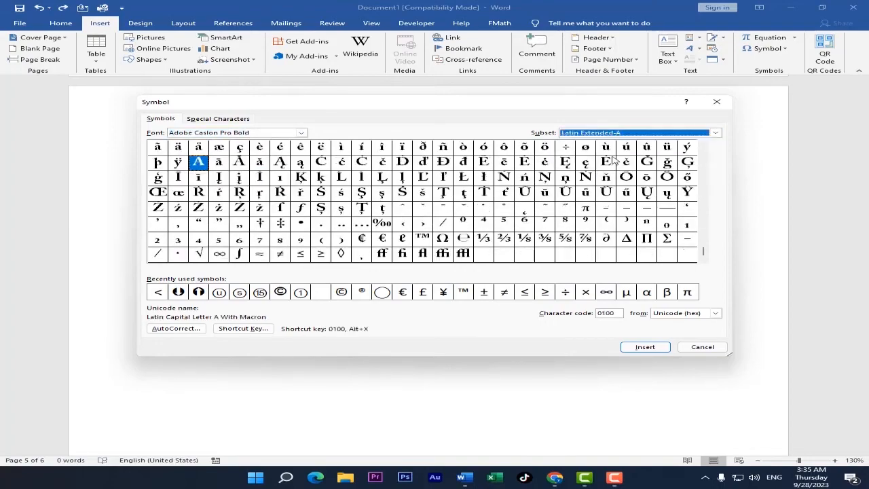
Step: Insert the Adobe Caslon Pro Bold symbol Latin Capital Letter L With Acute and close the Symbol dialog
{"action": "left_click", "coordinate": [715, 133]}
{"action": "left_click", "coordinate": [611, 177]}
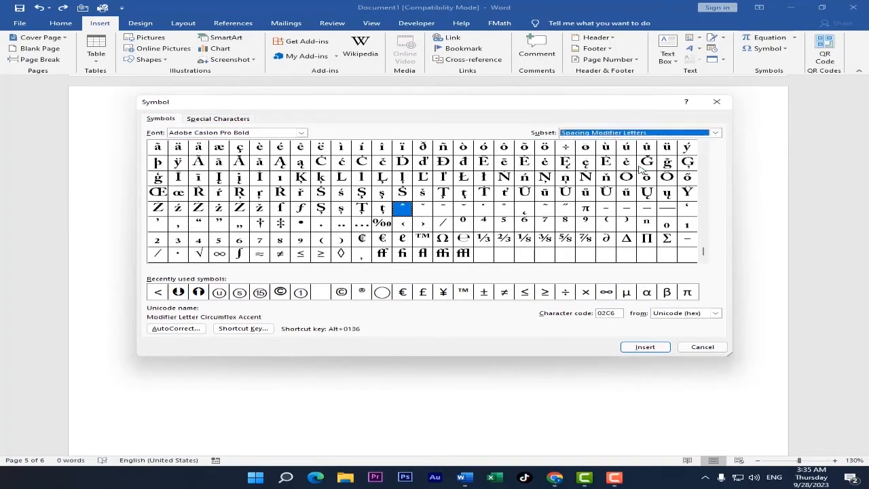
{"action": "left_click", "coordinate": [341, 178]}
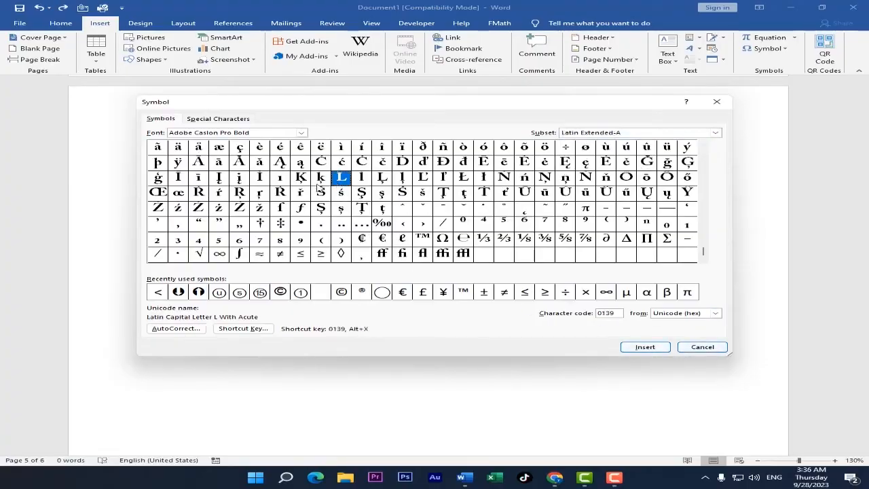
{"action": "left_click", "coordinate": [657, 349]}
{"action": "left_click", "coordinate": [702, 347]}
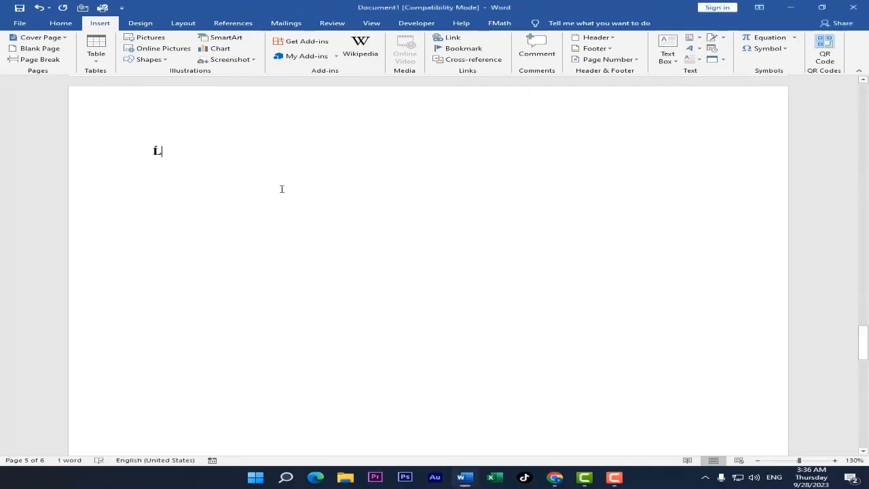
Step: View the personalised QR code generator and the Office Add-ins store, closing each without generating or adding anything
{"action": "left_click", "coordinate": [829, 55]}
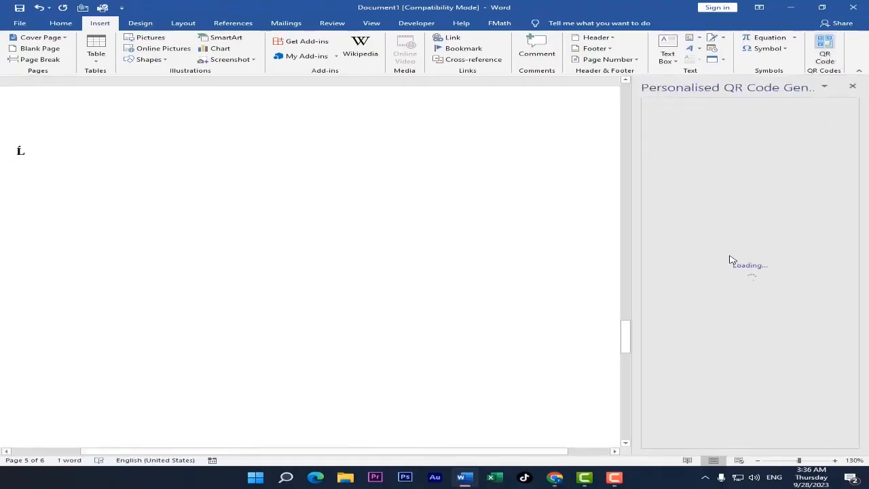
{"action": "left_click", "coordinate": [679, 210]}
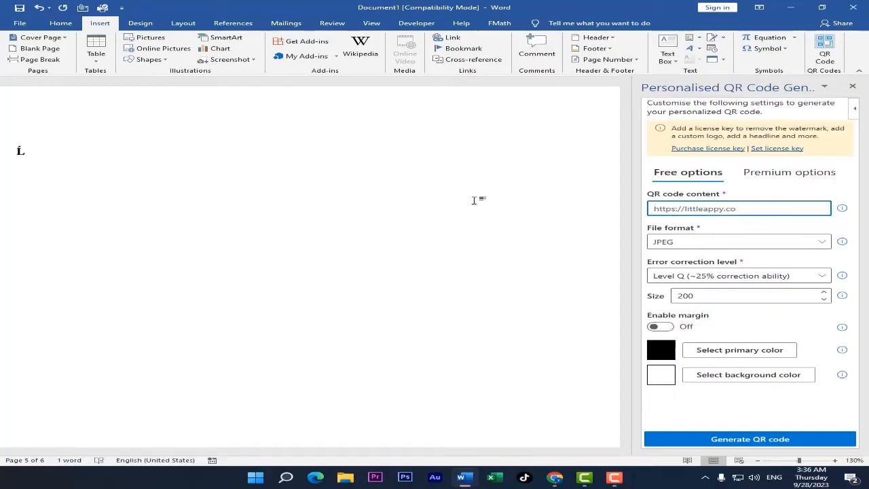
{"action": "left_click", "coordinate": [853, 89]}
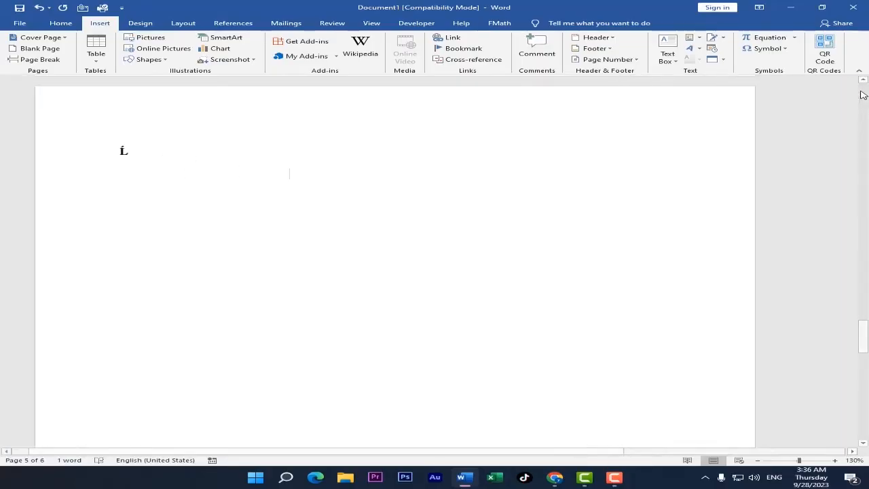
{"action": "left_click", "coordinate": [307, 45]}
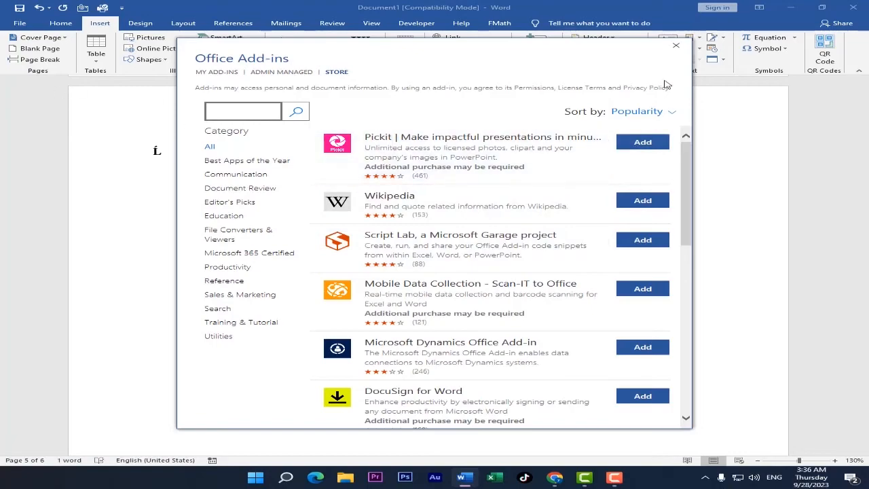
{"action": "left_click", "coordinate": [676, 45]}
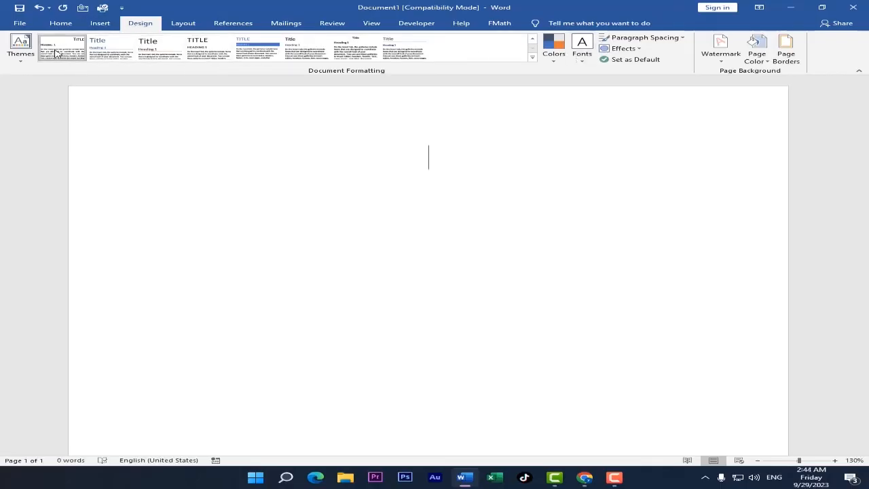
Step: Apply a red Box page border with a 1 ½ pt line width to the whole document
{"action": "left_click", "coordinate": [791, 55]}
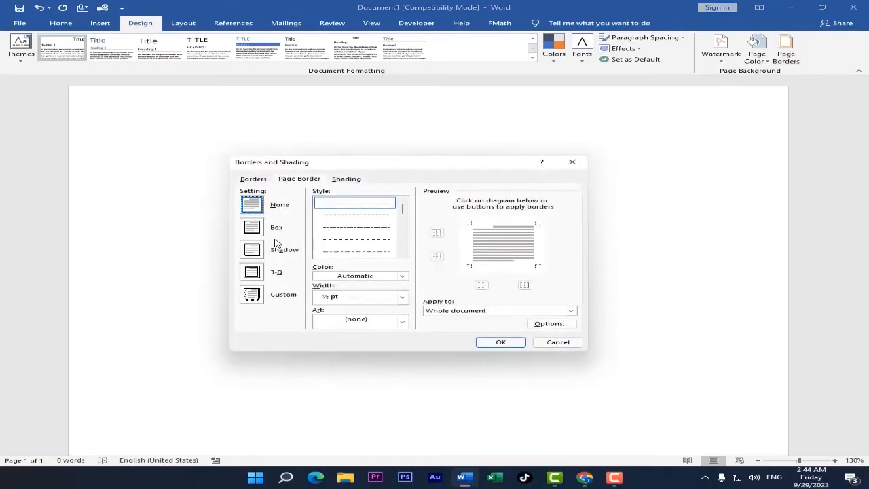
{"action": "left_click", "coordinate": [252, 228]}
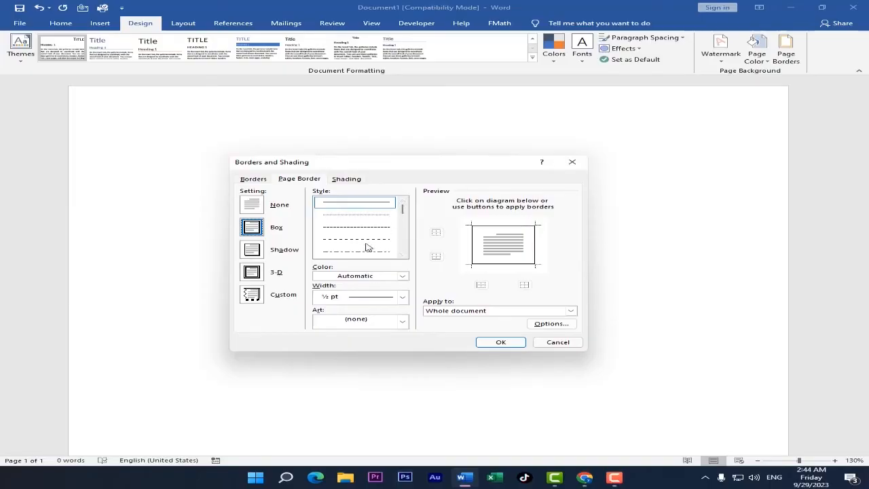
{"action": "left_click", "coordinate": [402, 276]}
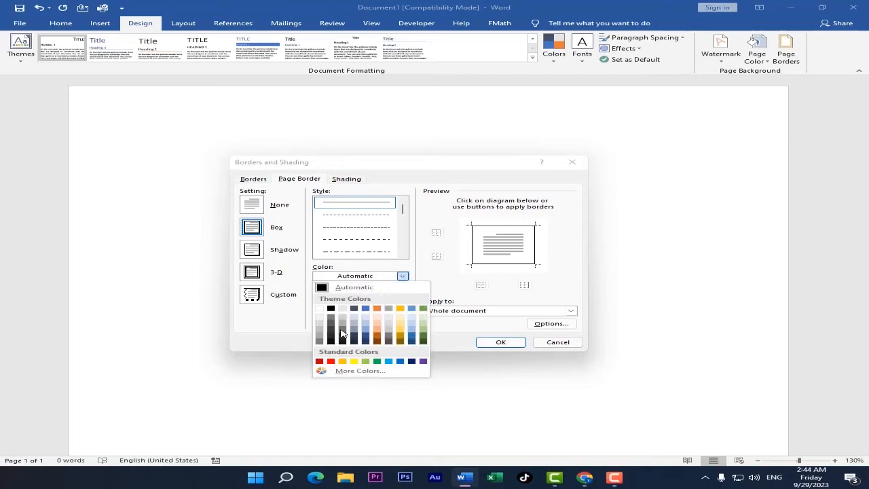
{"action": "left_click", "coordinate": [331, 361]}
{"action": "left_click", "coordinate": [402, 297]}
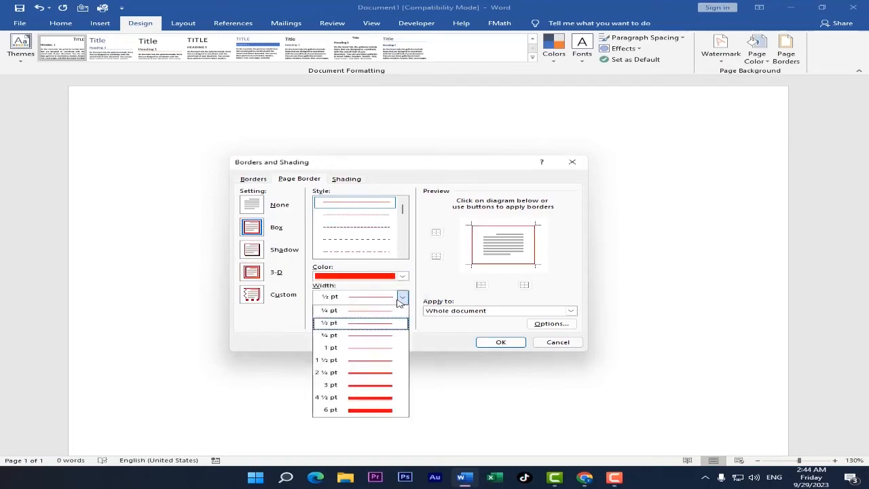
{"action": "left_click", "coordinate": [353, 360]}
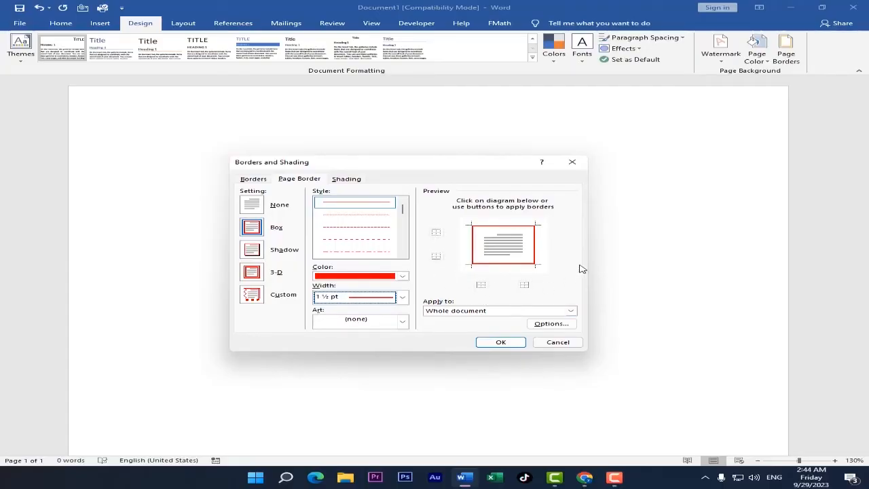
{"action": "left_click", "coordinate": [501, 342]}
{"action": "scroll", "coordinate": [423, 324], "scroll_direction": "down", "scroll_amount": 1}
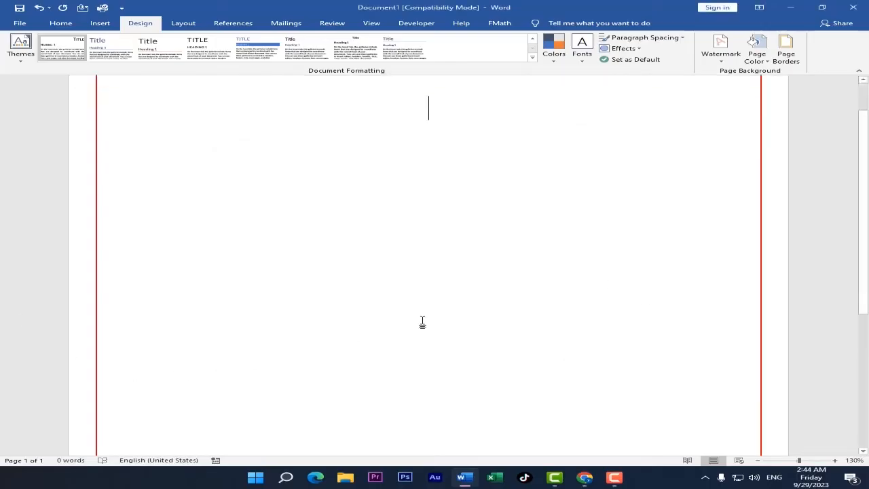
{"action": "scroll", "coordinate": [422, 323], "scroll_direction": "down", "scroll_amount": 3}
{"action": "scroll", "coordinate": [489, 320], "scroll_direction": "up", "scroll_amount": 1}
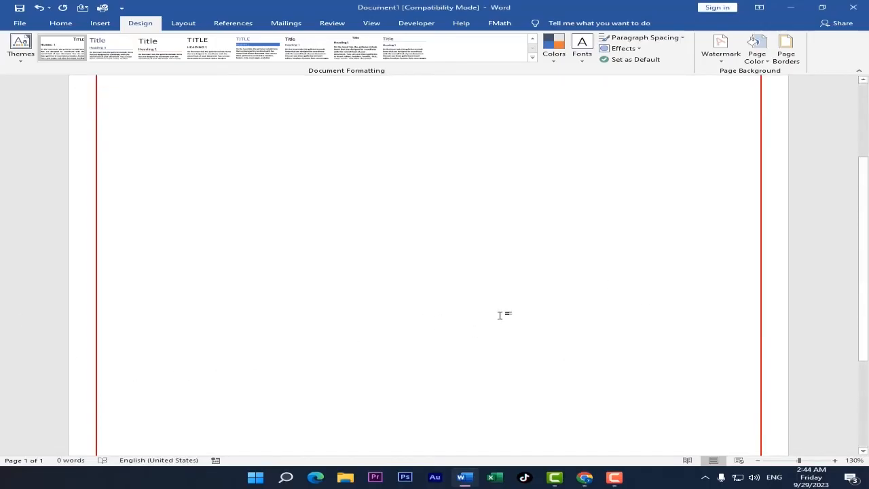
{"action": "scroll", "coordinate": [499, 314], "scroll_direction": "up", "scroll_amount": 5}
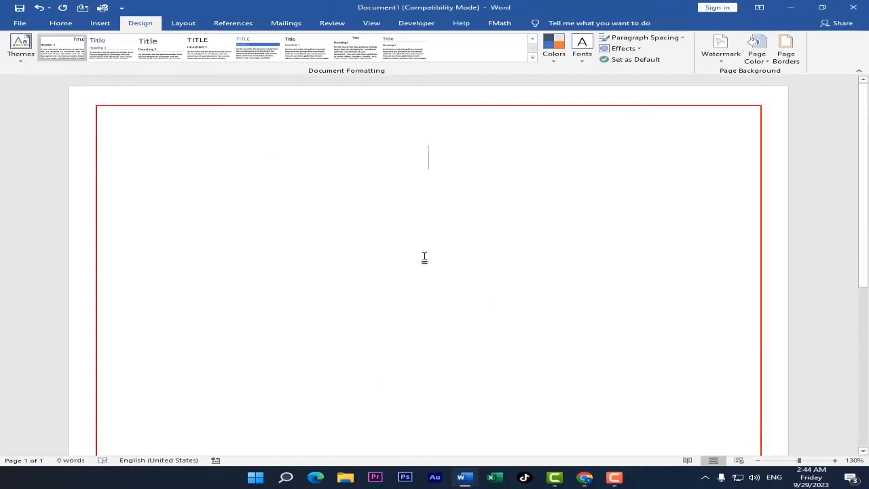
Step: Change the red page border's setting to Shadow for the whole document
{"action": "left_click", "coordinate": [786, 51]}
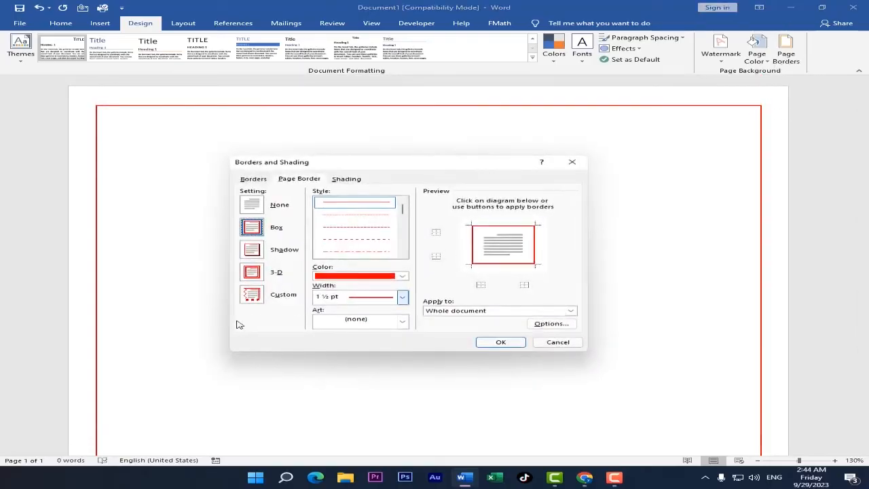
{"action": "left_click", "coordinate": [252, 250]}
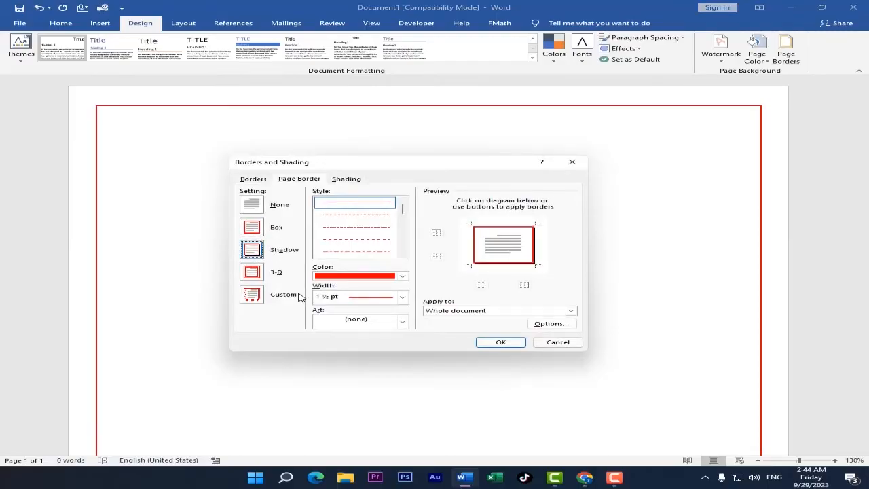
{"action": "left_click", "coordinate": [501, 343]}
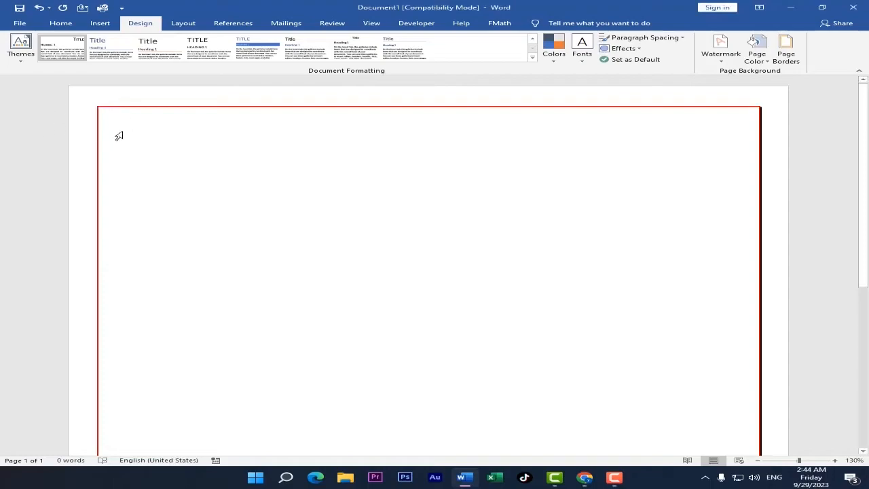
Step: Change the red page border's setting from Shadow to 3-D
{"action": "left_click", "coordinate": [788, 54]}
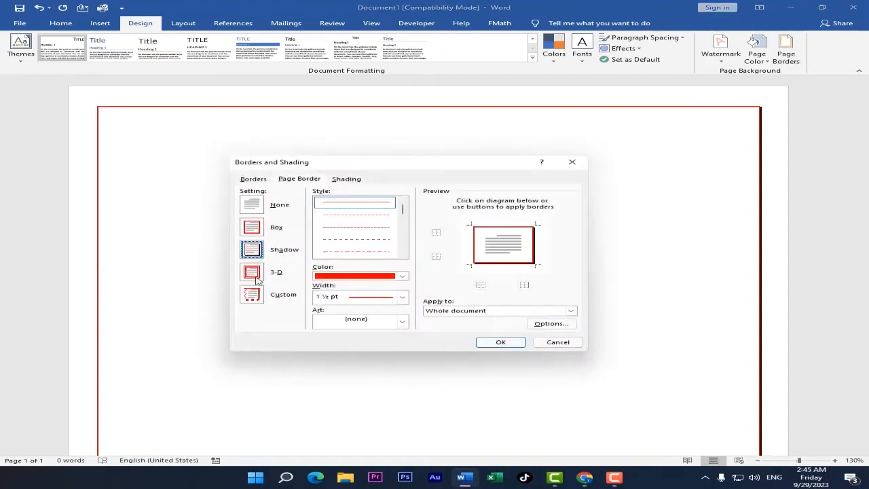
{"action": "left_click", "coordinate": [252, 273]}
{"action": "left_click", "coordinate": [501, 342]}
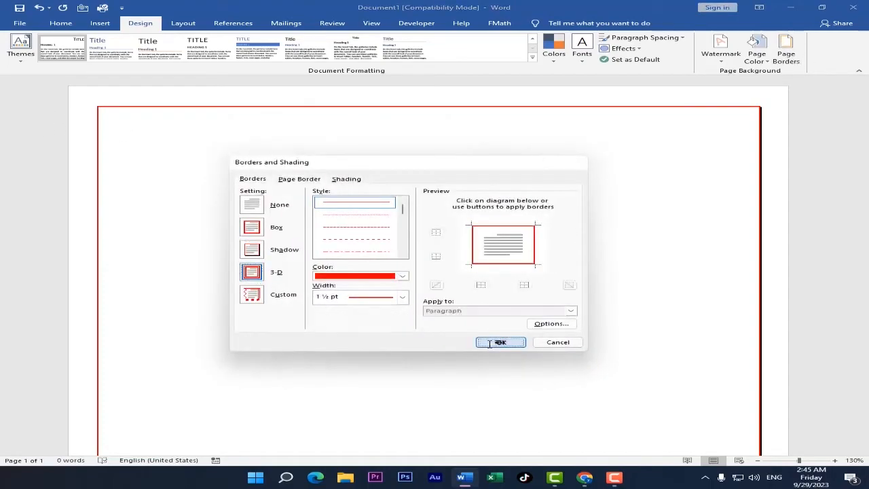
Step: Replace the red line page border with the green tree art border around the whole document
{"action": "left_click", "coordinate": [788, 54]}
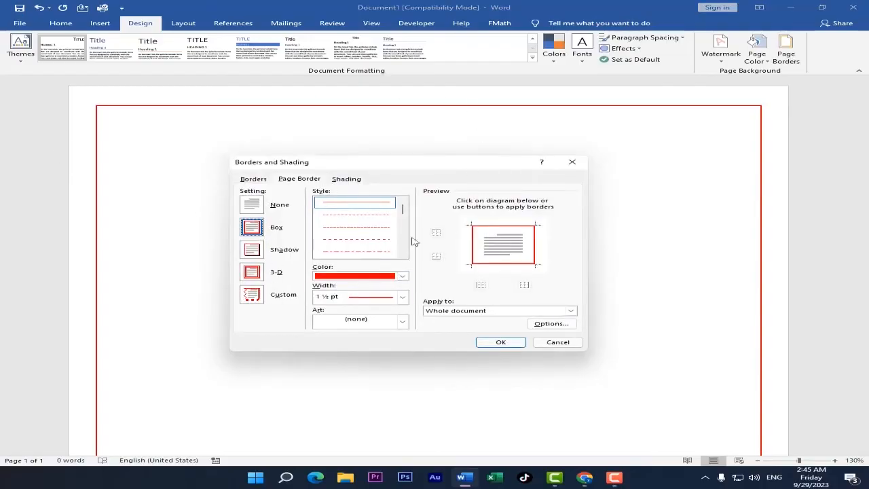
{"action": "left_click", "coordinate": [402, 322]}
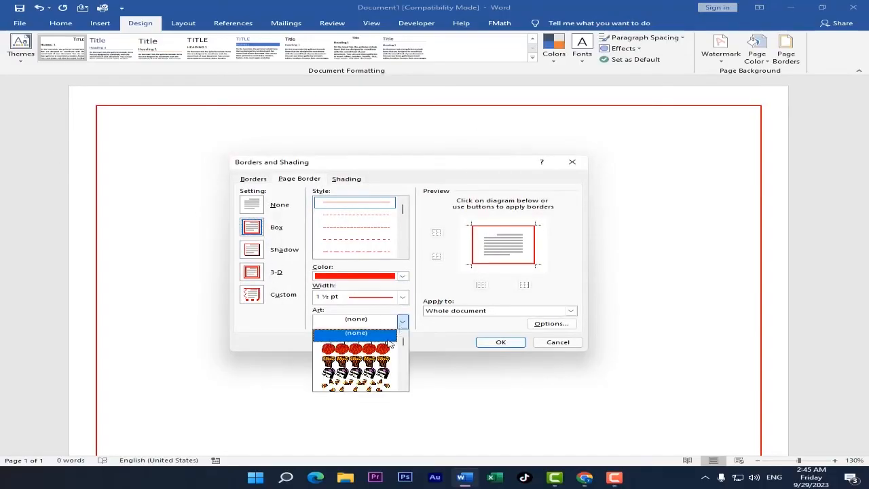
{"action": "scroll", "coordinate": [360, 360], "scroll_direction": "down", "scroll_amount": 3}
{"action": "scroll", "coordinate": [379, 362], "scroll_direction": "down", "scroll_amount": 6}
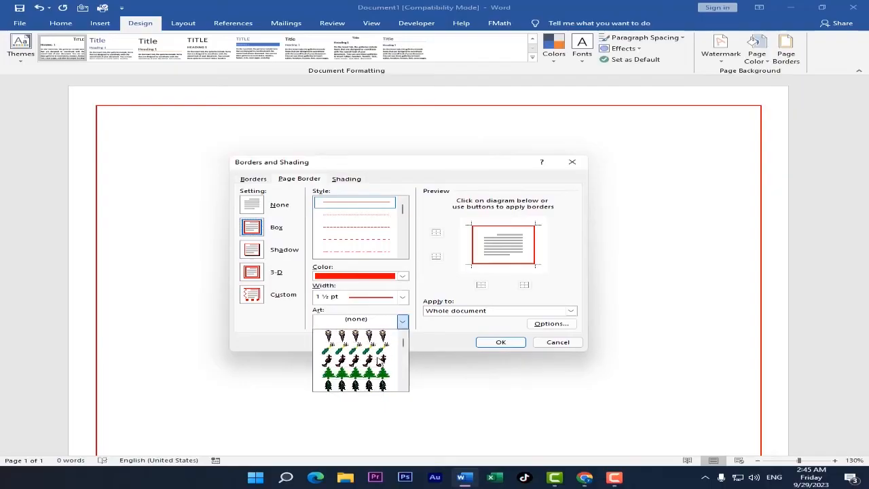
{"action": "scroll", "coordinate": [379, 363], "scroll_direction": "down", "scroll_amount": 8}
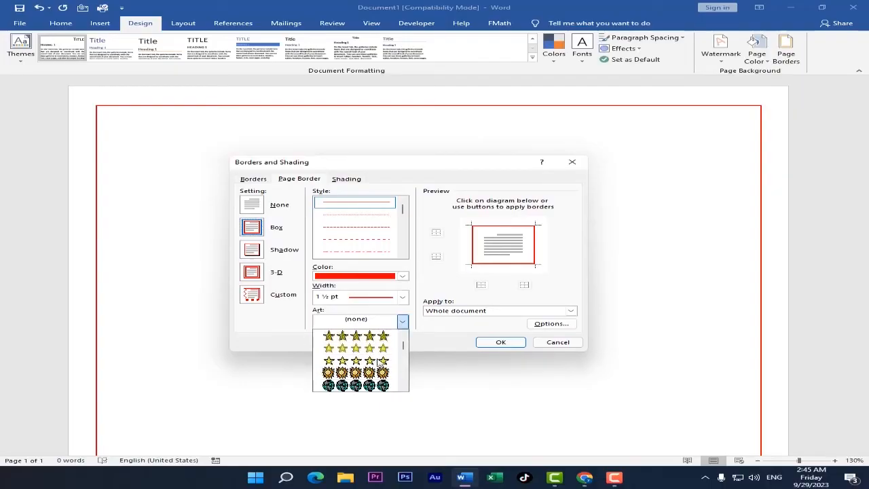
{"action": "scroll", "coordinate": [379, 365], "scroll_direction": "up", "scroll_amount": 1}
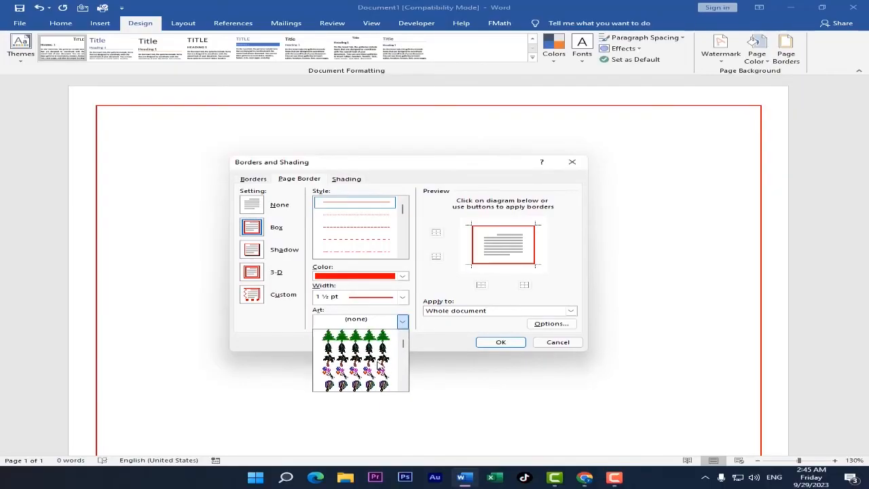
{"action": "left_click", "coordinate": [371, 343]}
{"action": "left_click", "coordinate": [500, 343]}
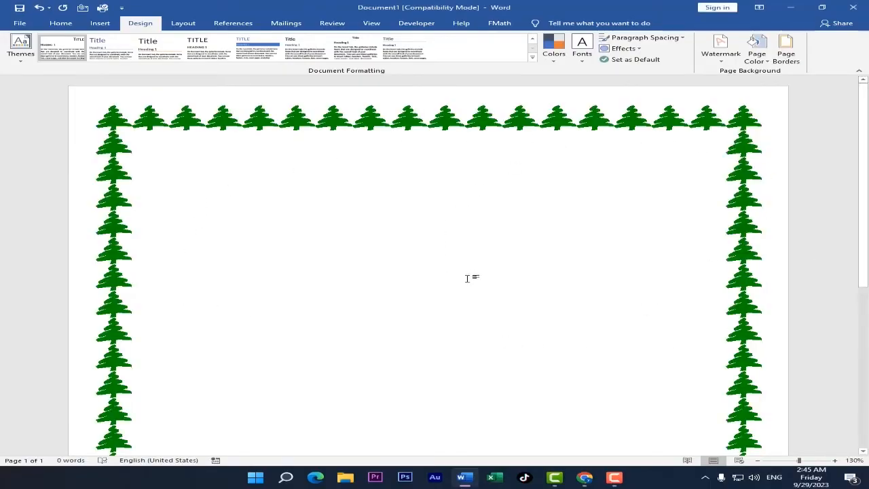
{"action": "scroll", "coordinate": [468, 279], "scroll_direction": "down", "scroll_amount": 5}
{"action": "scroll", "coordinate": [472, 283], "scroll_direction": "up", "scroll_amount": 5}
Step: Browse the other art patterns available for the page border
{"action": "left_click", "coordinate": [789, 49]}
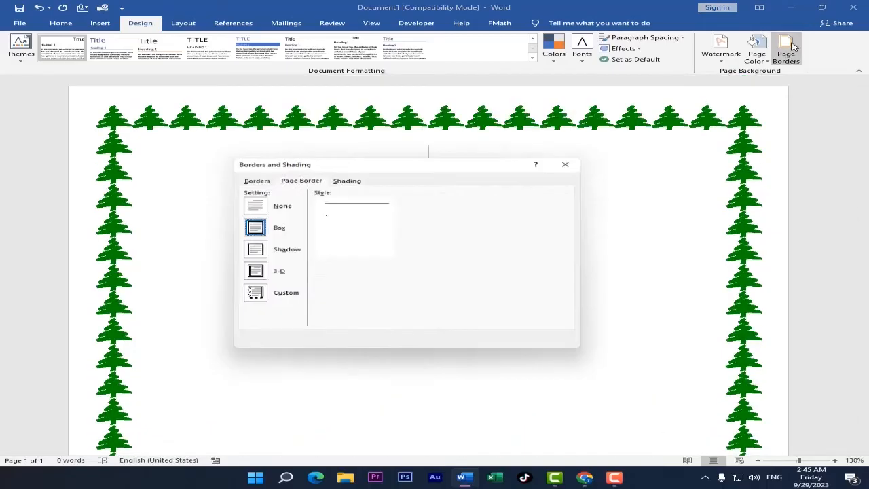
{"action": "left_click", "coordinate": [402, 321]}
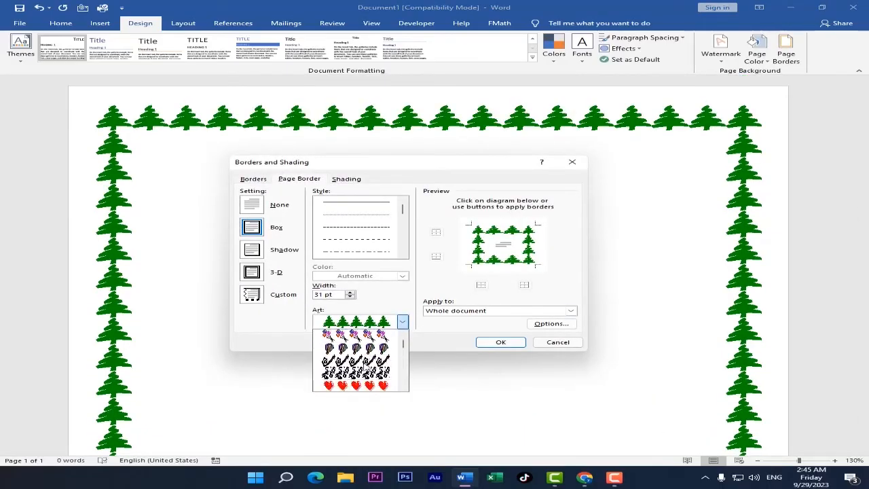
{"action": "scroll", "coordinate": [360, 360], "scroll_direction": "up", "scroll_amount": 3}
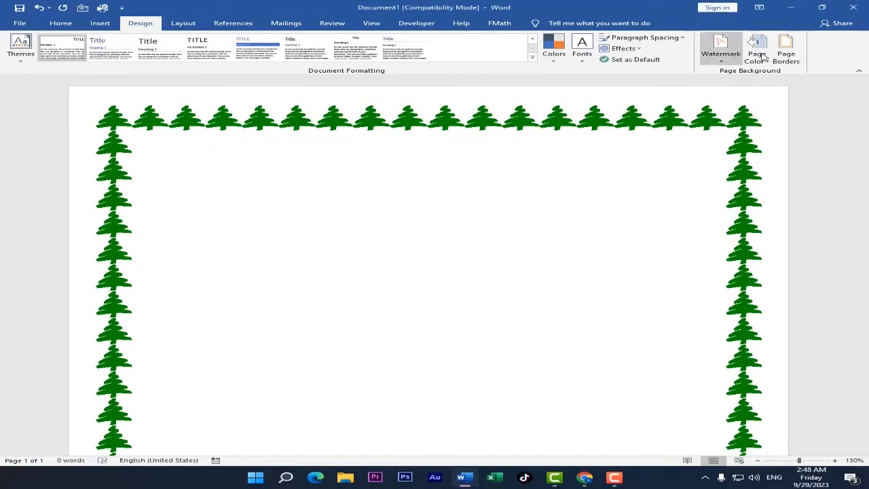
Step: Set the width of the green tree page border to 20 pt and apply it
{"action": "left_click", "coordinate": [785, 51]}
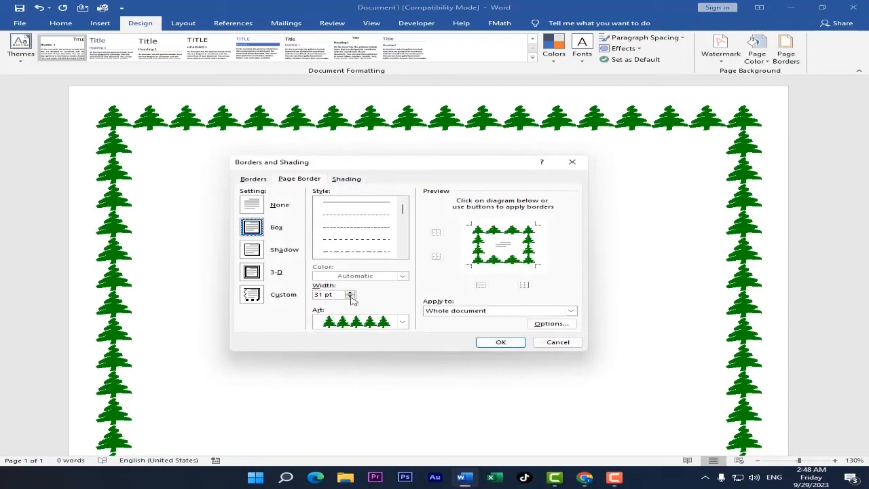
{"action": "left_click", "coordinate": [350, 297]}
{"action": "left_click", "coordinate": [351, 297]}
{"action": "left_click", "coordinate": [350, 296]}
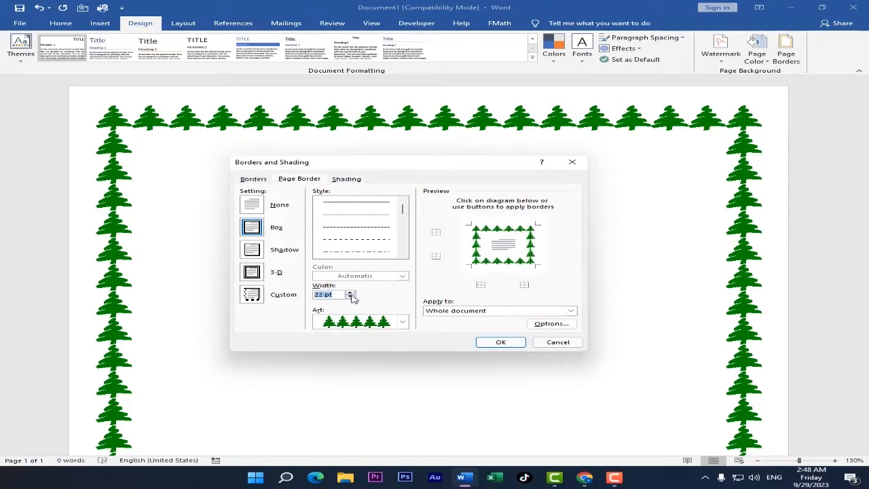
{"action": "left_click", "coordinate": [351, 296]}
{"action": "left_click", "coordinate": [503, 343]}
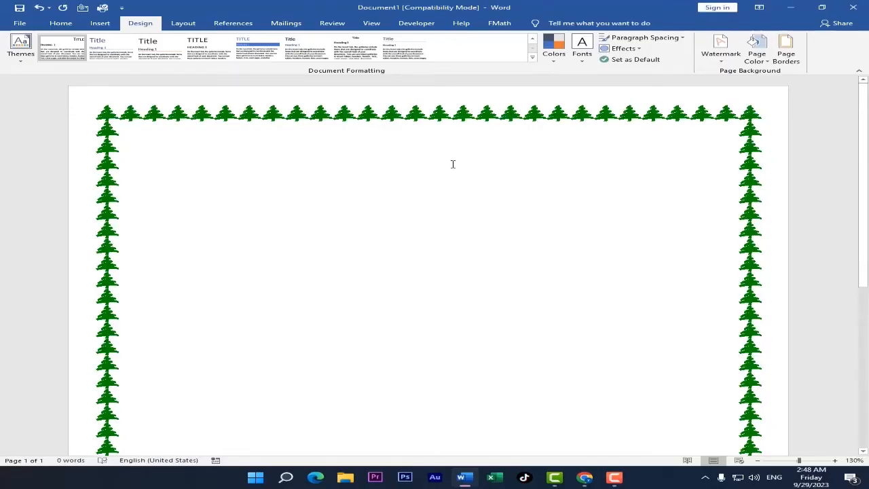
Step: Narrow the green tree page border to about 11 pt and apply it
{"action": "left_click", "coordinate": [786, 51]}
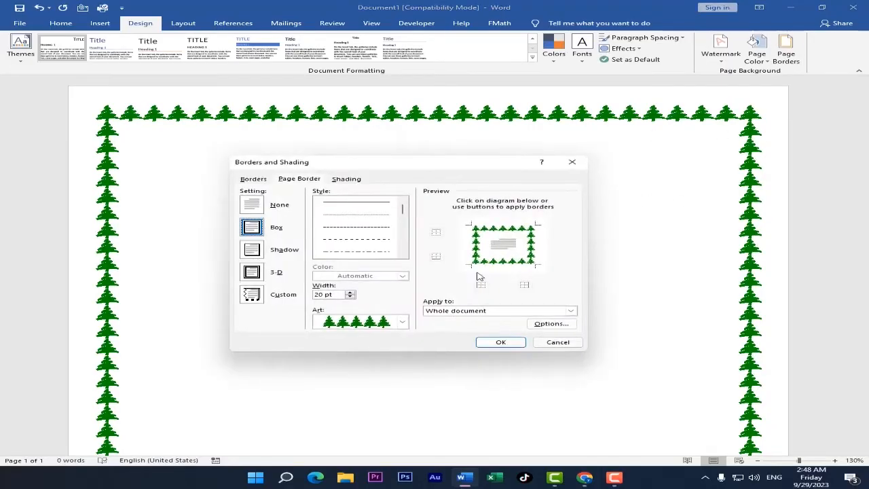
{"action": "left_click", "coordinate": [350, 296]}
{"action": "left_click", "coordinate": [350, 297]}
{"action": "left_click", "coordinate": [350, 297]}
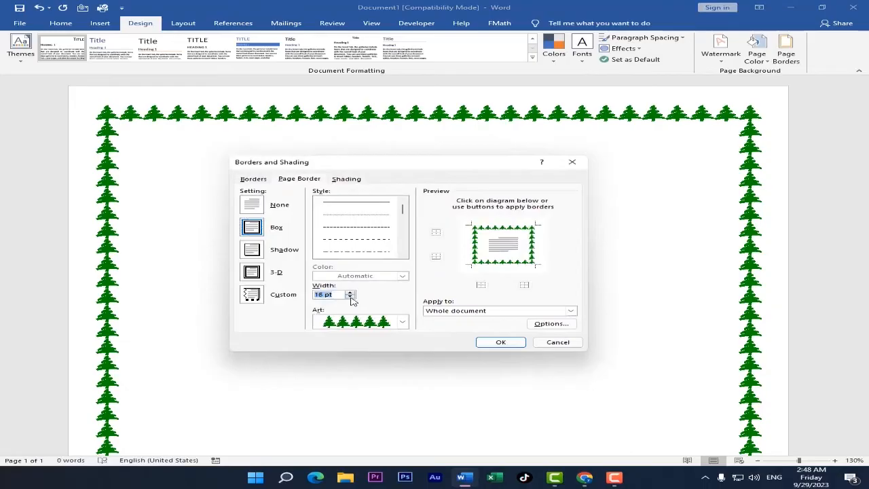
{"action": "left_click", "coordinate": [351, 296]}
{"action": "left_click", "coordinate": [350, 297]}
{"action": "left_click", "coordinate": [351, 296]}
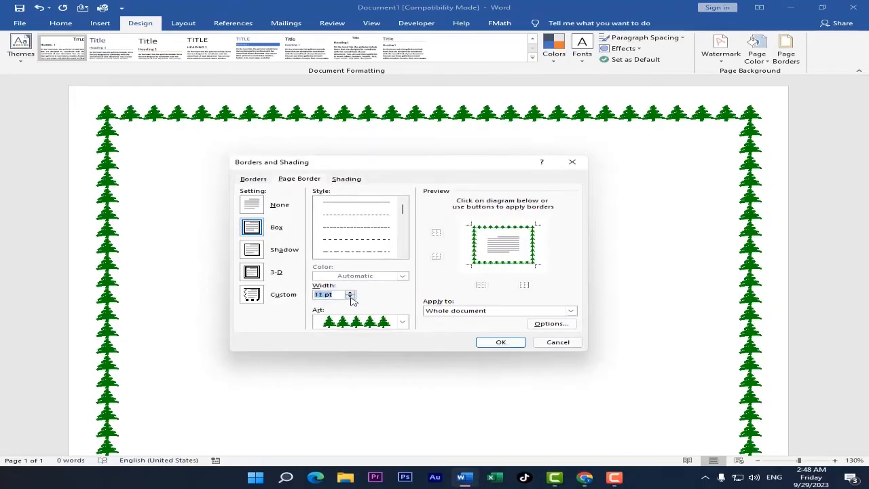
{"action": "left_click", "coordinate": [350, 297]}
{"action": "left_click", "coordinate": [500, 342]}
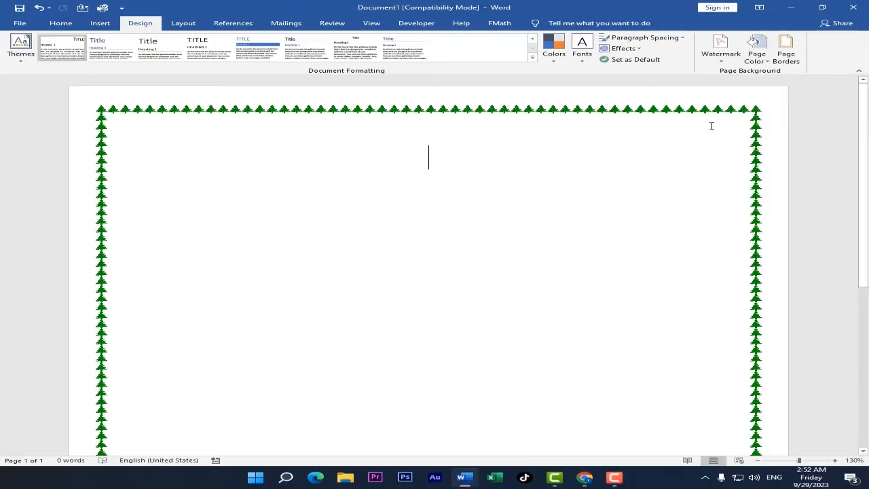
Step: Colour the page background dark gold, and try sample text "sdfsdf" on it before deleting the text
{"action": "left_click", "coordinate": [761, 59]}
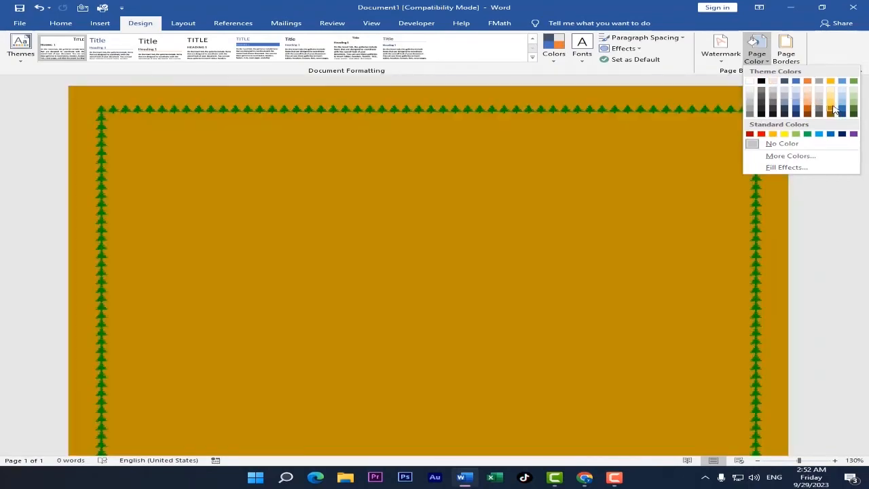
{"action": "left_click", "coordinate": [834, 109]}
{"action": "type", "text": "sdfsdf"}
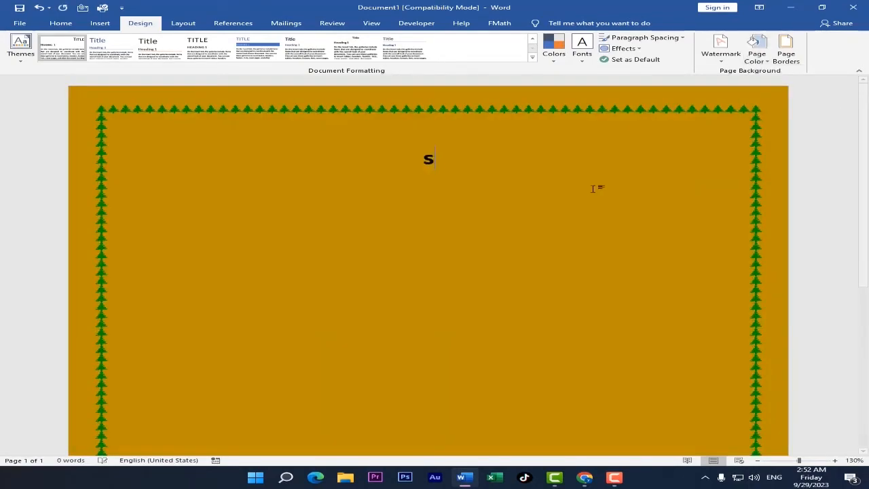
{"action": "key", "text": "BackSpace"}
{"action": "key", "text": "BackSpace"}
{"action": "key", "text": "BackSpace"}
{"action": "key", "text": "BackSpace"}
{"action": "key", "text": "BackSpace"}
{"action": "key", "text": "BackSpace"}
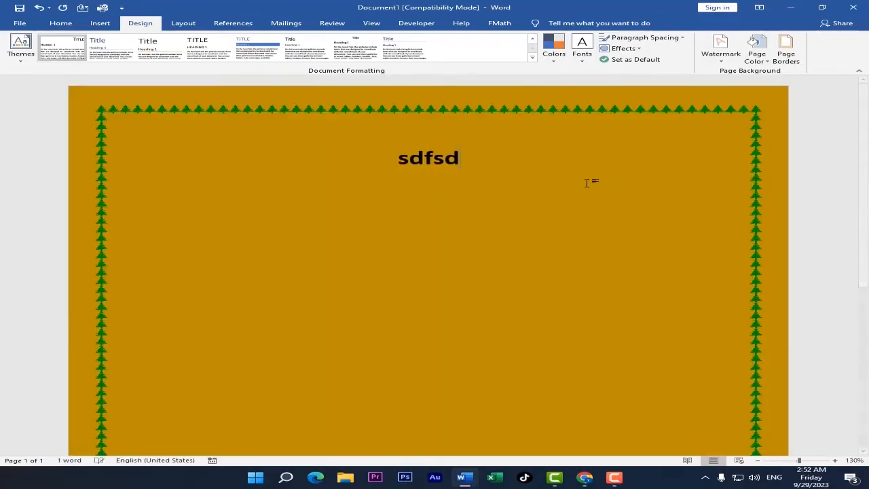
Step: Change the page background to a custom teal colour mixed in the RGB colour picker
{"action": "left_click", "coordinate": [764, 54]}
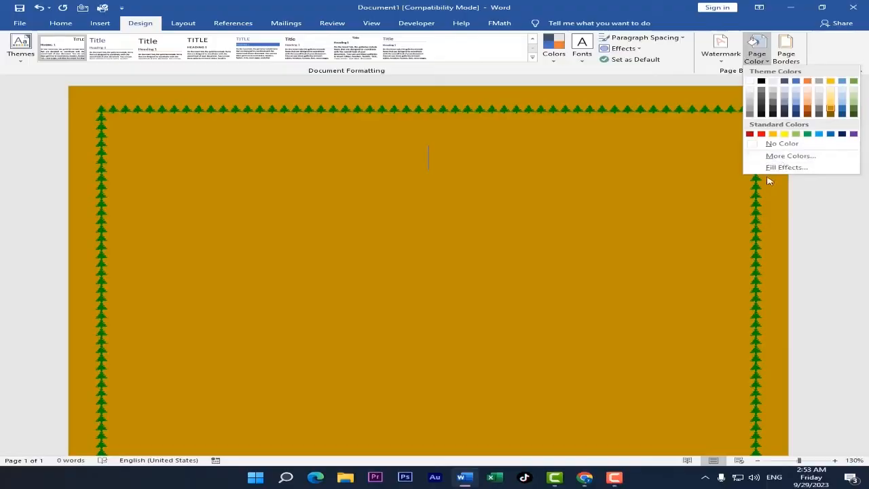
{"action": "left_click", "coordinate": [776, 157]}
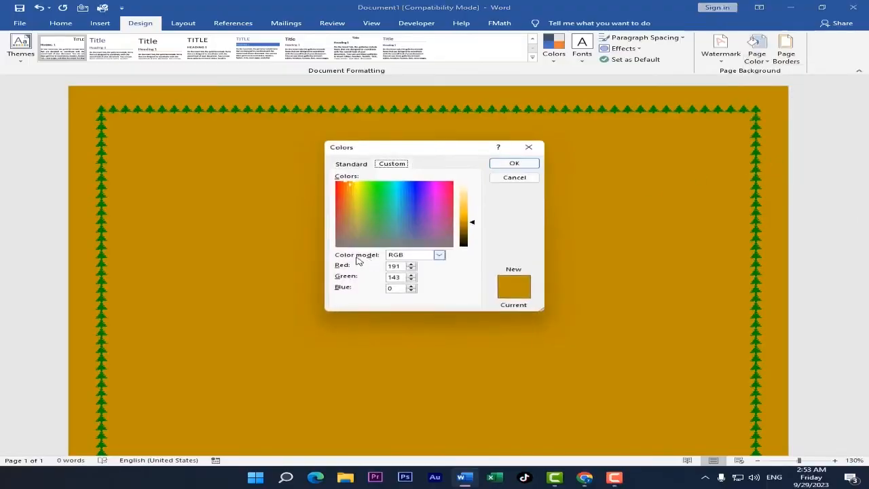
{"action": "left_click", "coordinate": [410, 289]}
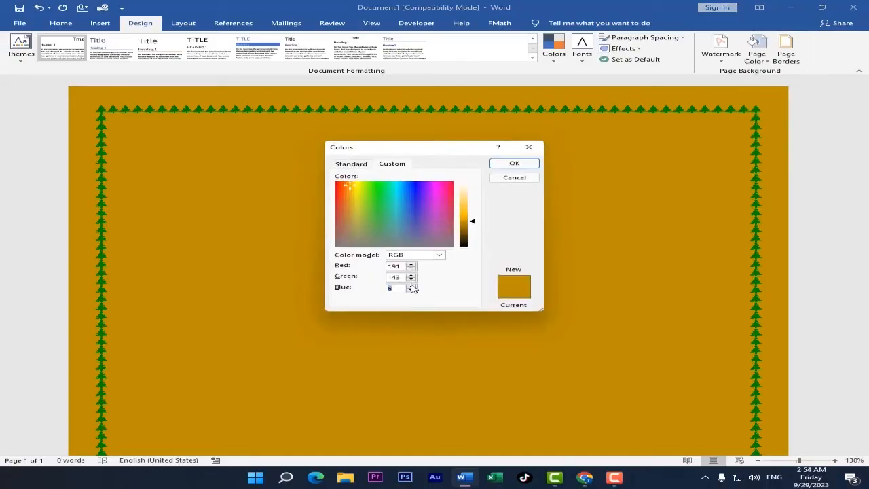
{"action": "mouse_move", "coordinate": [401, 206]}
{"action": "left_mouse_down"}
{"action": "mouse_move", "coordinate": [383, 210]}
{"action": "mouse_move", "coordinate": [399, 205]}
{"action": "mouse_move", "coordinate": [393, 200]}
{"action": "left_mouse_up"}
{"action": "left_click", "coordinate": [520, 165]}
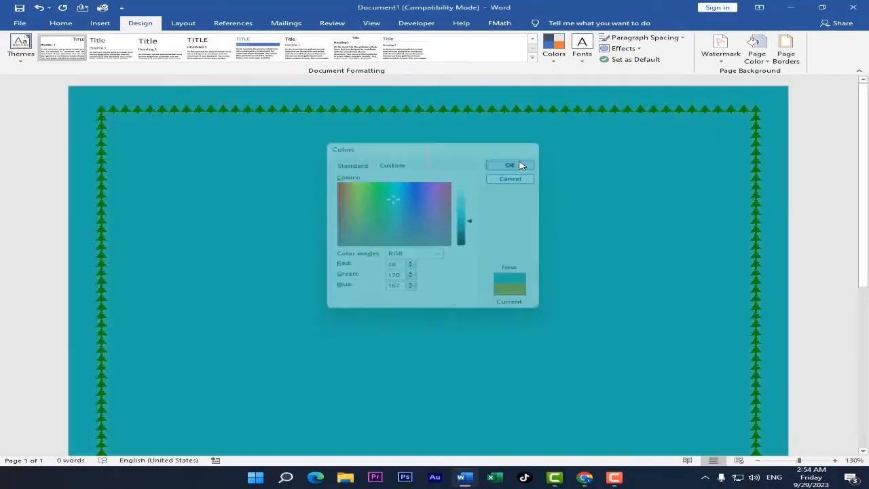
{"action": "scroll", "coordinate": [464, 317], "scroll_direction": "down", "scroll_amount": 3}
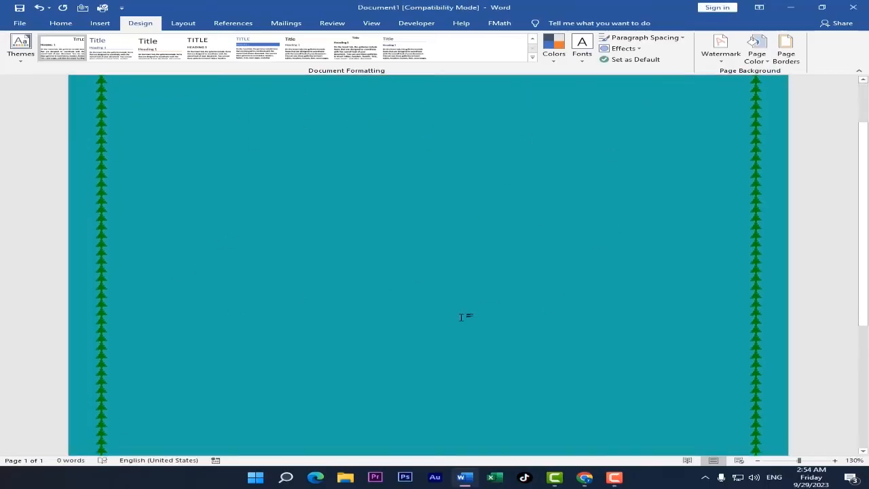
{"action": "scroll", "coordinate": [464, 320], "scroll_direction": "up", "scroll_amount": 3}
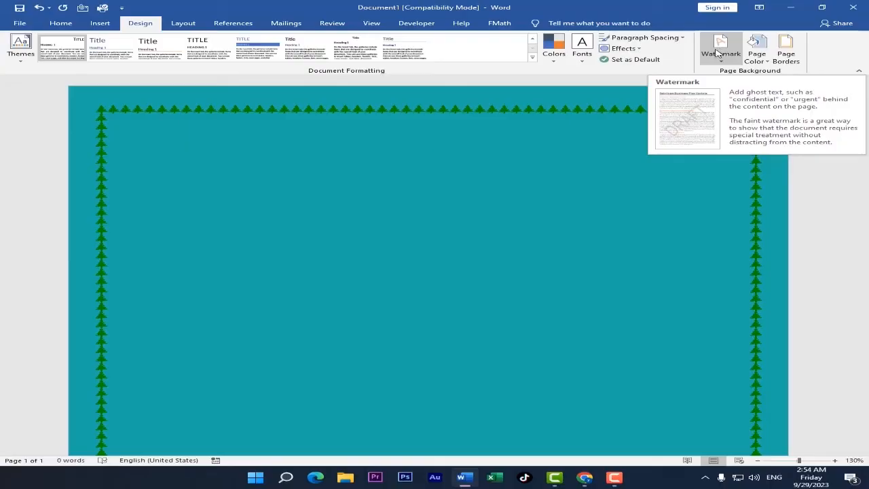
Step: Add the diagonal CONFIDENTIAL 1 watermark to the page and view it in full
{"action": "left_click", "coordinate": [717, 54]}
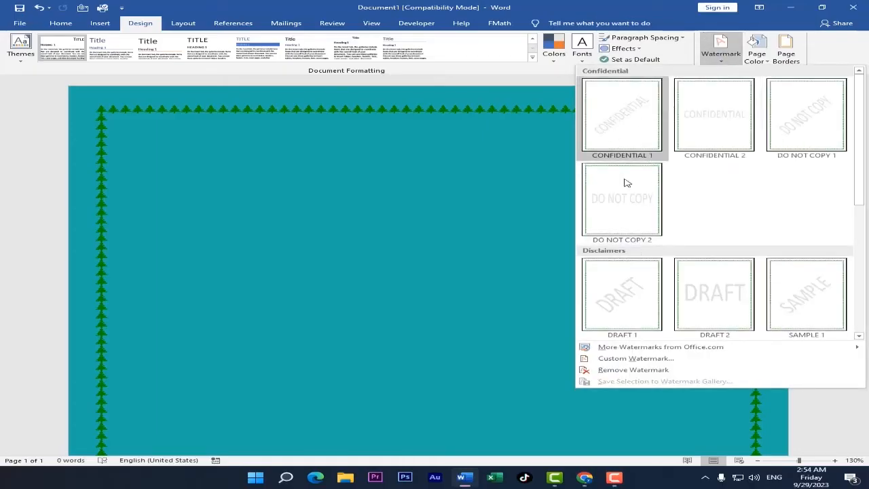
{"action": "scroll", "coordinate": [631, 173], "scroll_direction": "down", "scroll_amount": 3}
{"action": "scroll", "coordinate": [634, 165], "scroll_direction": "up", "scroll_amount": 4}
{"action": "left_click", "coordinate": [624, 130]}
{"action": "scroll", "coordinate": [563, 334], "scroll_direction": "down", "scroll_amount": 5}
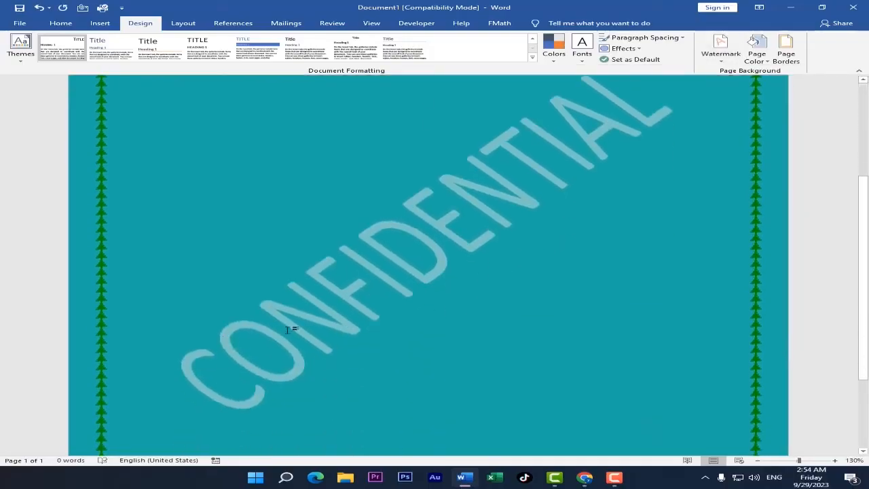
{"action": "scroll", "coordinate": [512, 181], "scroll_direction": "down", "scroll_amount": 1}
{"action": "scroll", "coordinate": [390, 181], "scroll_direction": "up", "scroll_amount": 6}
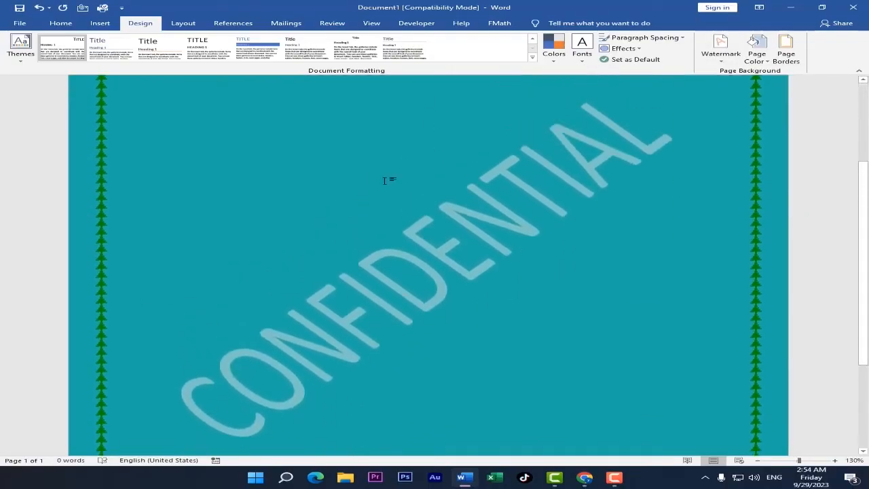
Step: Enter the sample text "asdasdad" over the watermarked page and delete it again
{"action": "type", "text": "asdasdad"}
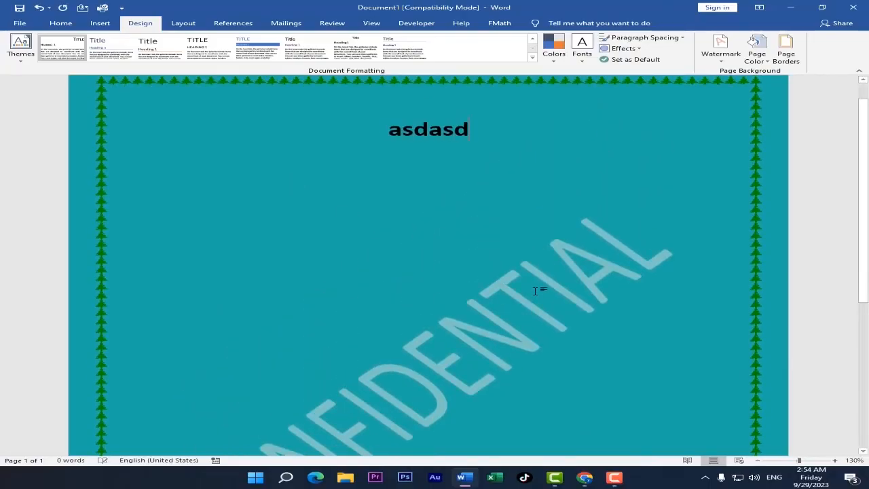
{"action": "double_click", "coordinate": [455, 129]}
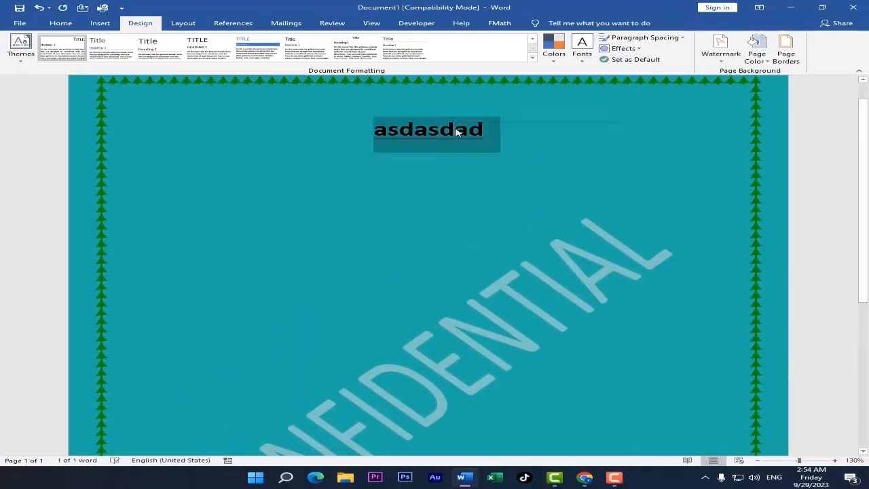
{"action": "key", "text": "BackSpace"}
{"action": "scroll", "coordinate": [510, 258], "scroll_direction": "down", "scroll_amount": 5}
{"action": "scroll", "coordinate": [507, 264], "scroll_direction": "down", "scroll_amount": 2}
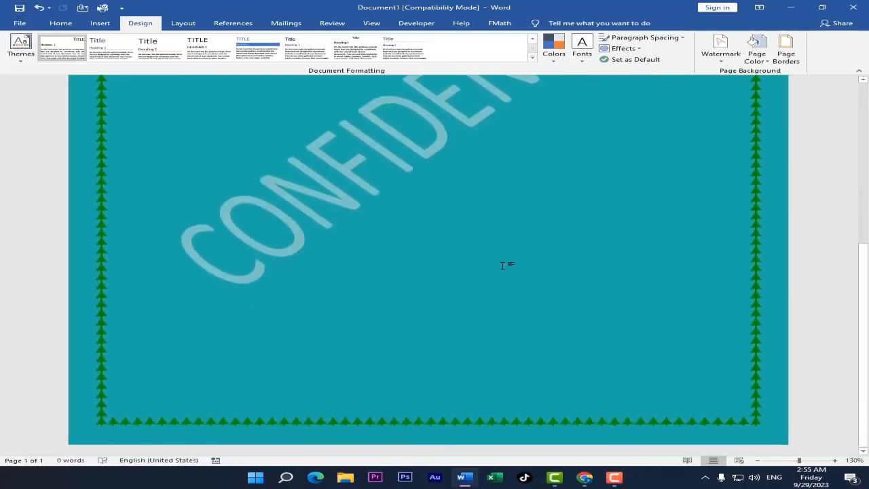
Step: Replace the diagonal watermark with the horizontal CONFIDENTIAL 2 watermark
{"action": "scroll", "coordinate": [507, 264], "scroll_direction": "up", "scroll_amount": 6}
{"action": "left_click", "coordinate": [721, 49]}
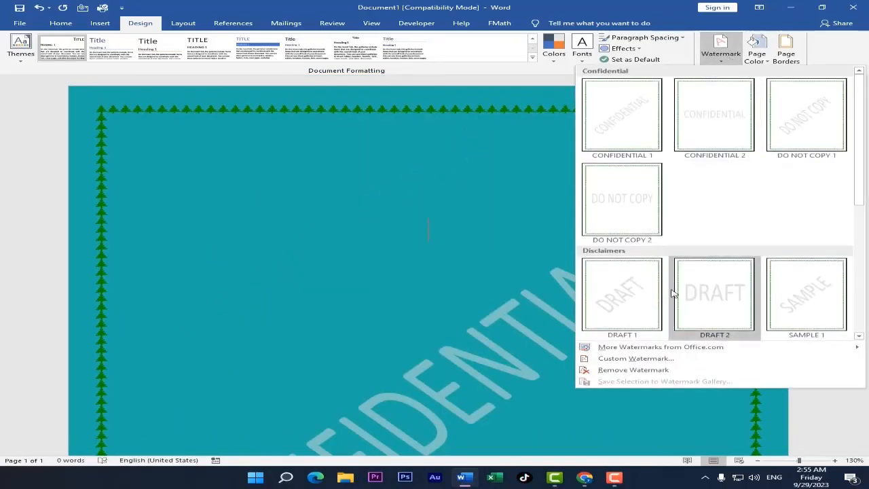
{"action": "left_click", "coordinate": [726, 133]}
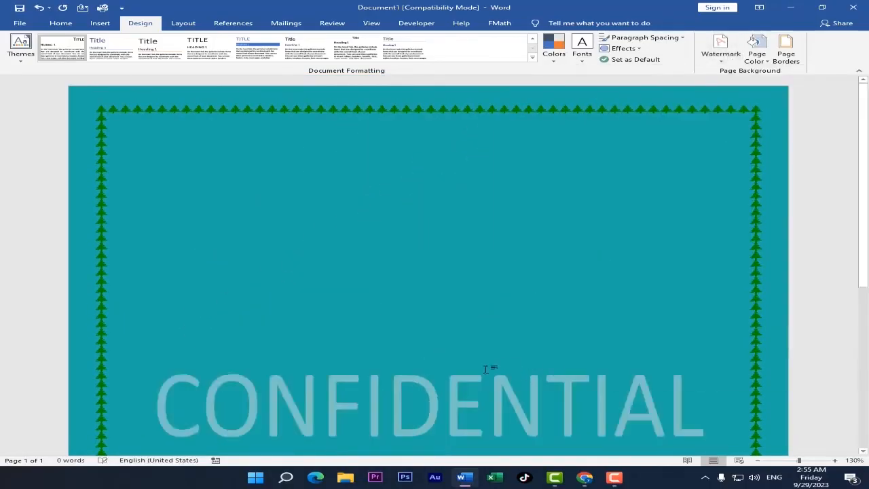
{"action": "scroll", "coordinate": [530, 340], "scroll_direction": "down", "scroll_amount": 2}
Step: Switch the page watermark to the diagonal DRAFT 1 design
{"action": "left_click", "coordinate": [715, 57]}
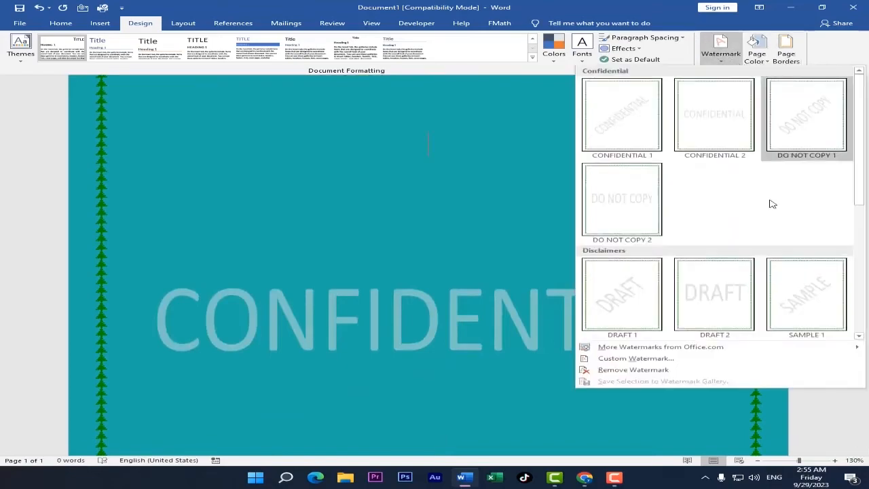
{"action": "left_click", "coordinate": [629, 319]}
{"action": "scroll", "coordinate": [409, 336], "scroll_direction": "down", "scroll_amount": 3}
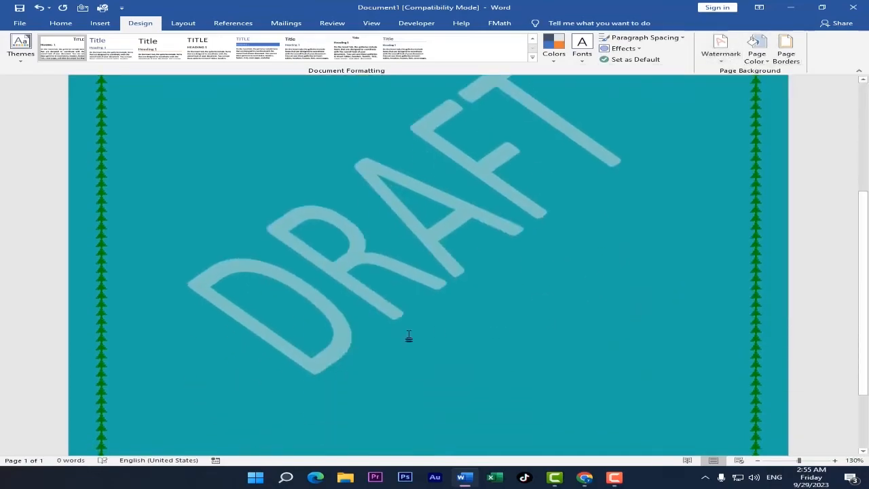
{"action": "scroll", "coordinate": [355, 378], "scroll_direction": "up", "scroll_amount": 2}
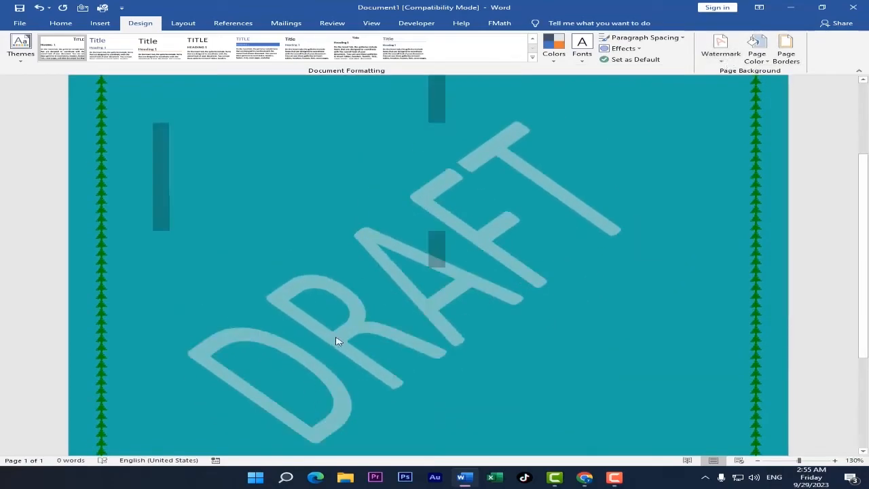
Step: Create a custom diagonal text watermark with a person's first name in place of DRAFT and apply it
{"action": "left_click", "coordinate": [721, 49]}
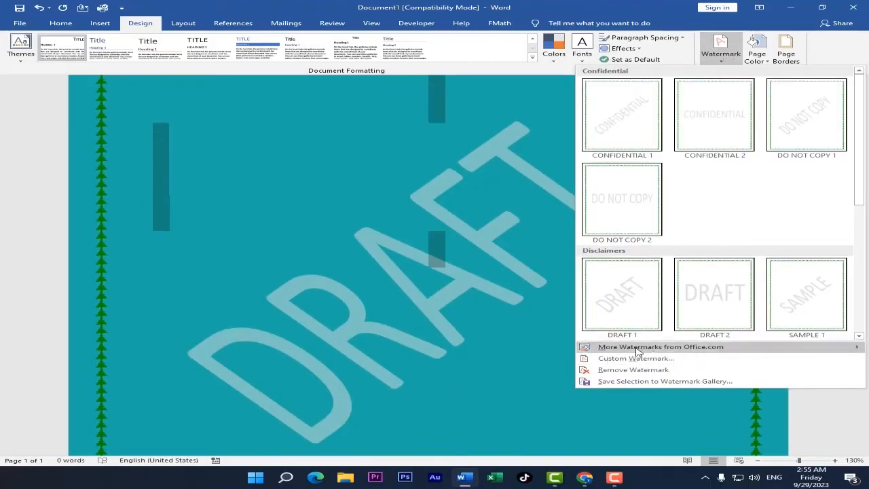
{"action": "mouse_move", "coordinate": [630, 349]}
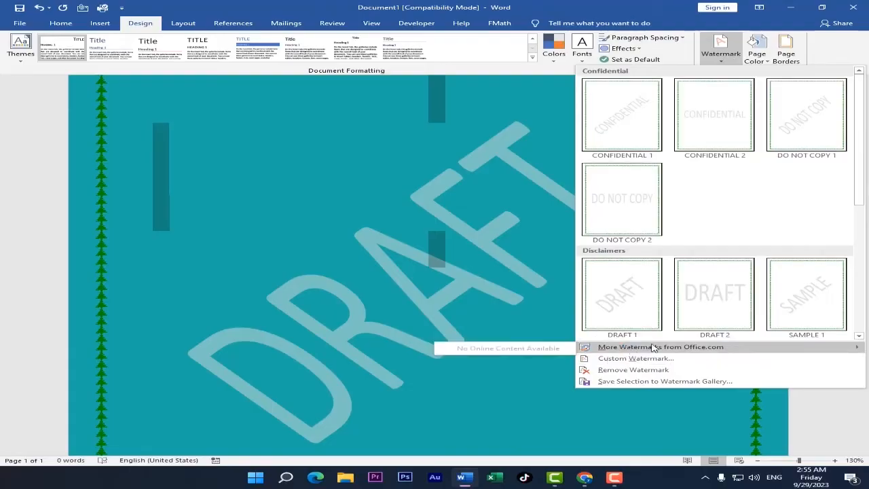
{"action": "left_click", "coordinate": [608, 361]}
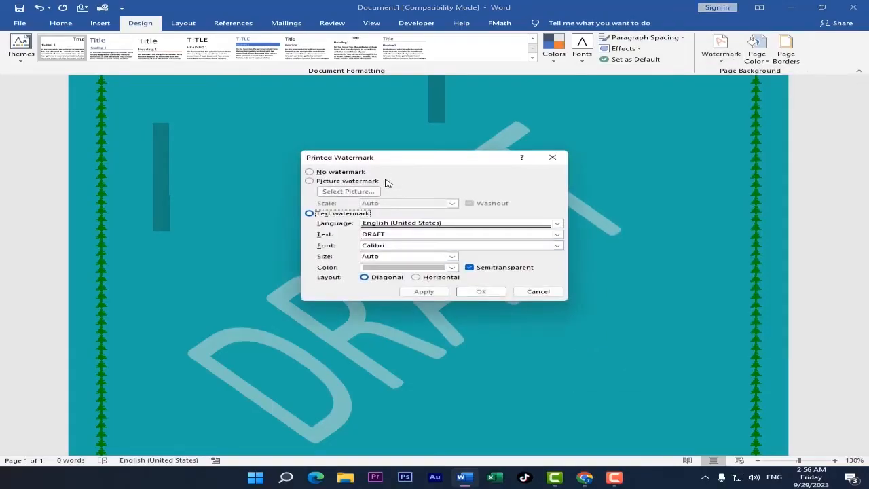
{"action": "left_click_drag", "start_coordinate": [423, 163], "coordinate": [538, 163]}
{"action": "left_click", "coordinate": [468, 234]}
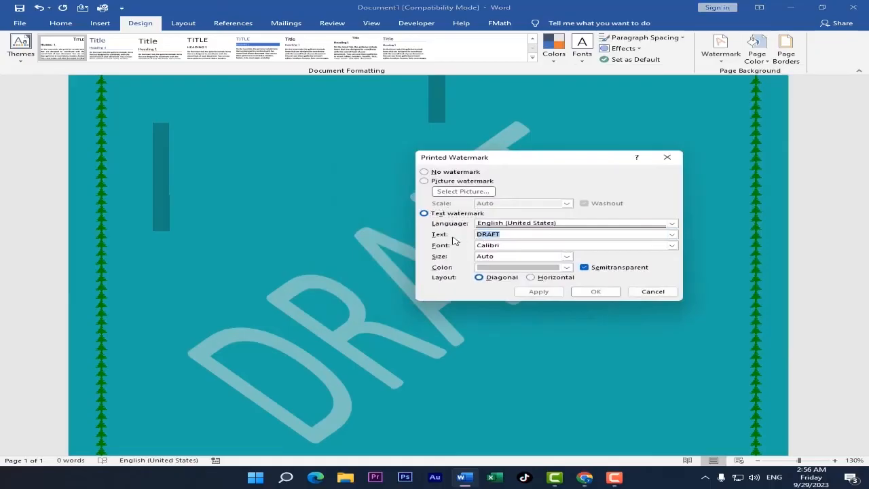
{"action": "type", "text": "ahm"}
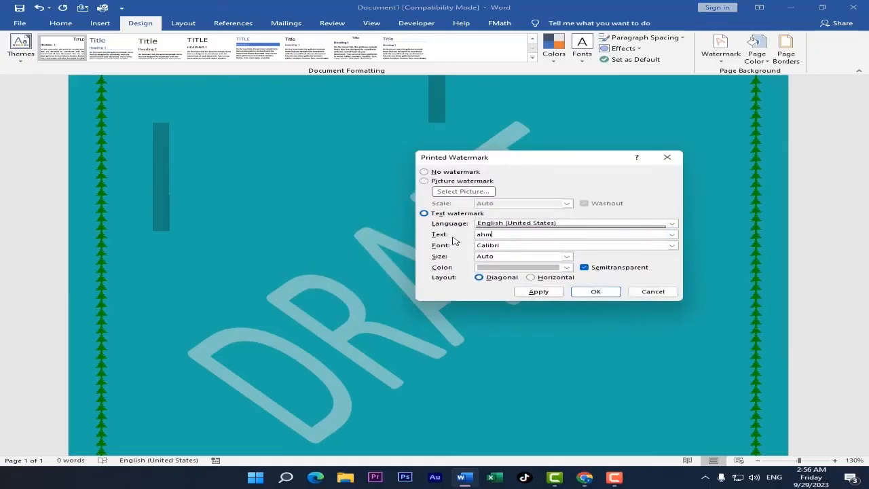
{"action": "type", "text": "ed"}
{"action": "left_click", "coordinate": [604, 292]}
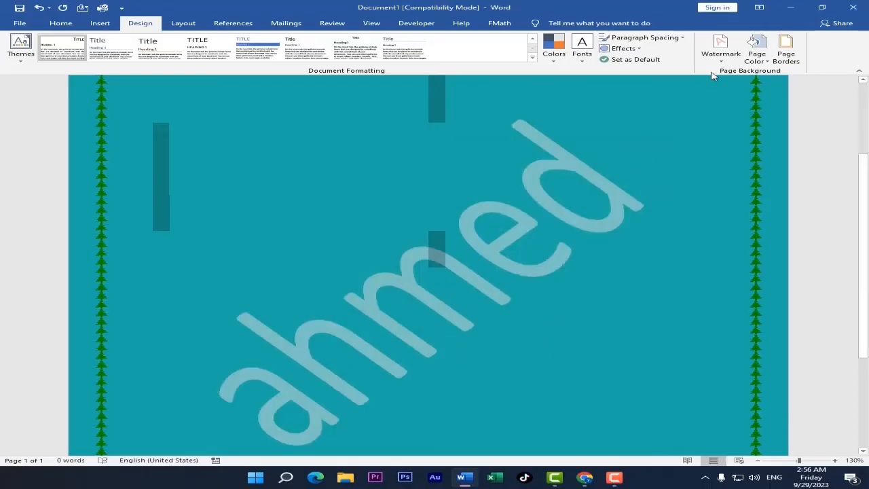
Step: Recolour the custom text watermark with a dark blue theme colour and apply it to the page
{"action": "left_click", "coordinate": [720, 51]}
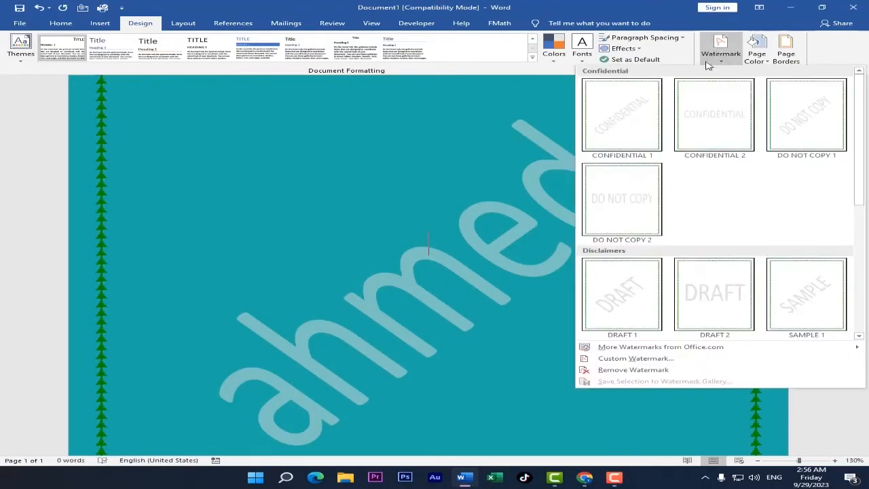
{"action": "left_click", "coordinate": [635, 358]}
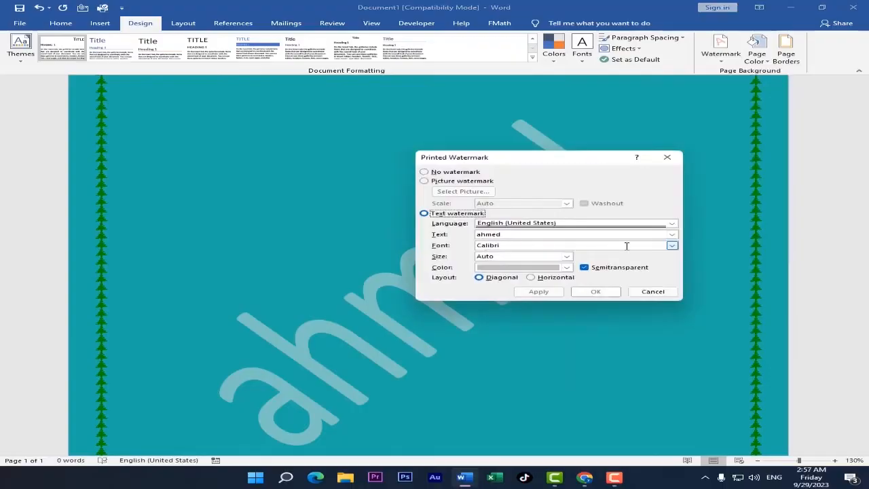
{"action": "left_click", "coordinate": [673, 246]}
{"action": "left_click", "coordinate": [673, 246]}
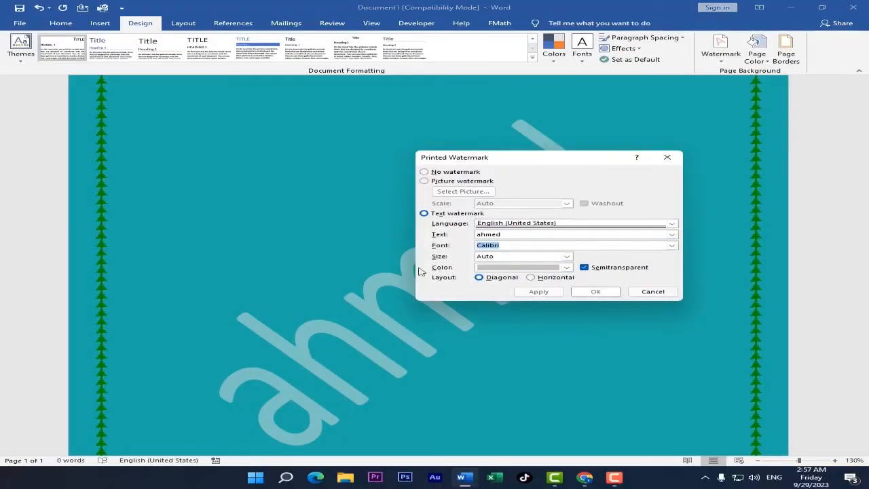
{"action": "left_click", "coordinate": [567, 267]}
{"action": "left_click", "coordinate": [568, 268]}
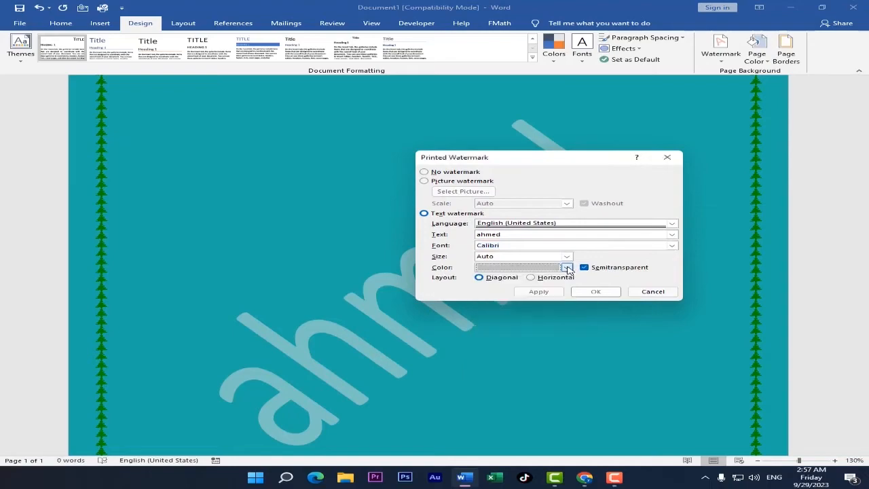
{"action": "left_click", "coordinate": [567, 267]}
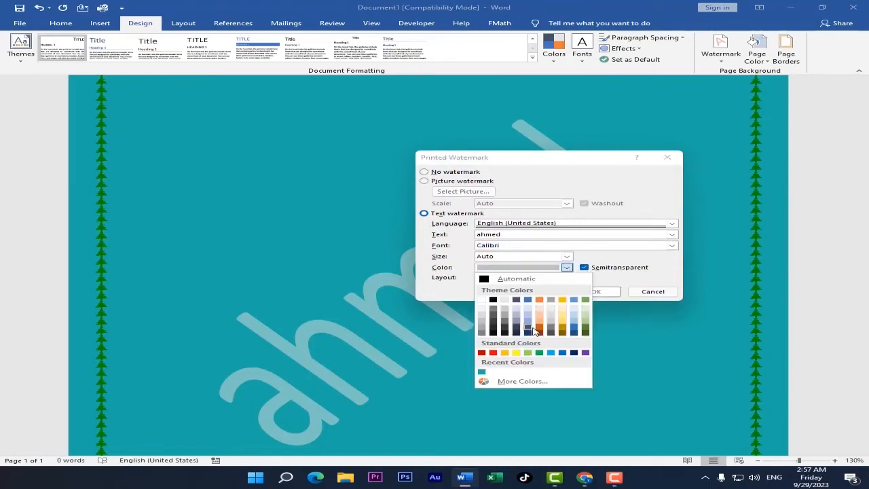
{"action": "left_click", "coordinate": [533, 330]}
{"action": "key", "text": "Return"}
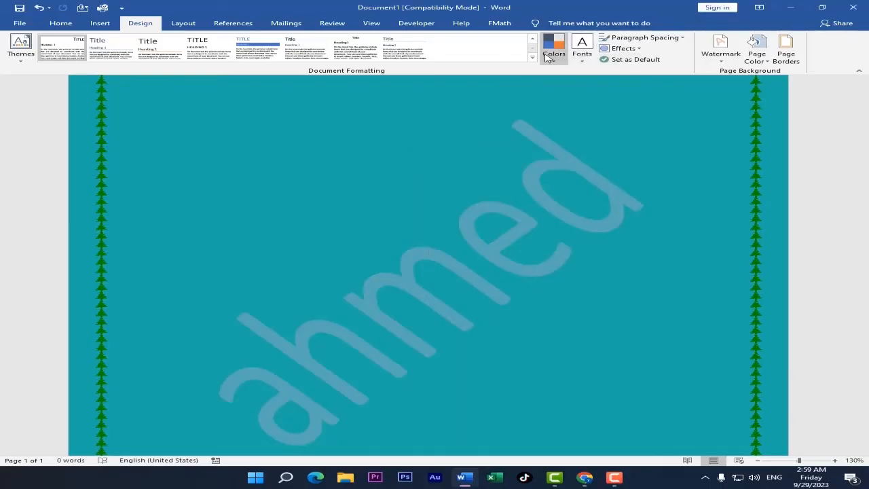
Step: Browse the available theme fonts, colour schemes and document themes without applying any of them
{"action": "left_click", "coordinate": [582, 47]}
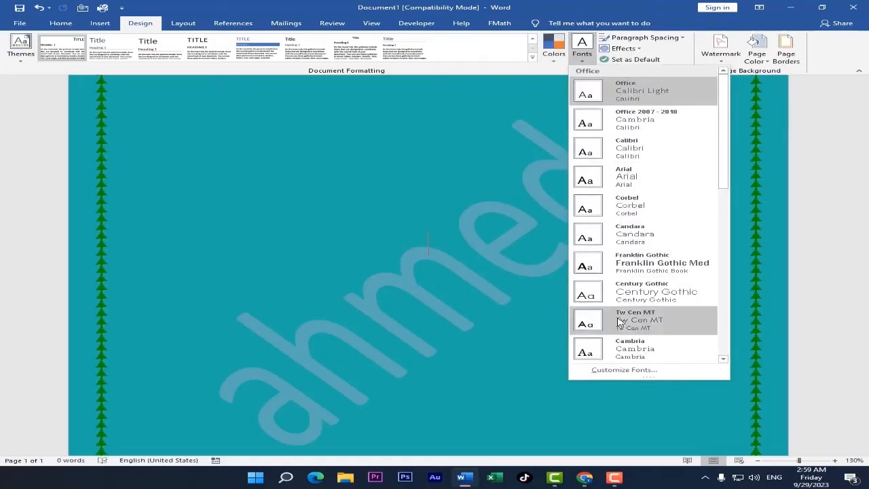
{"action": "left_click", "coordinate": [589, 60]}
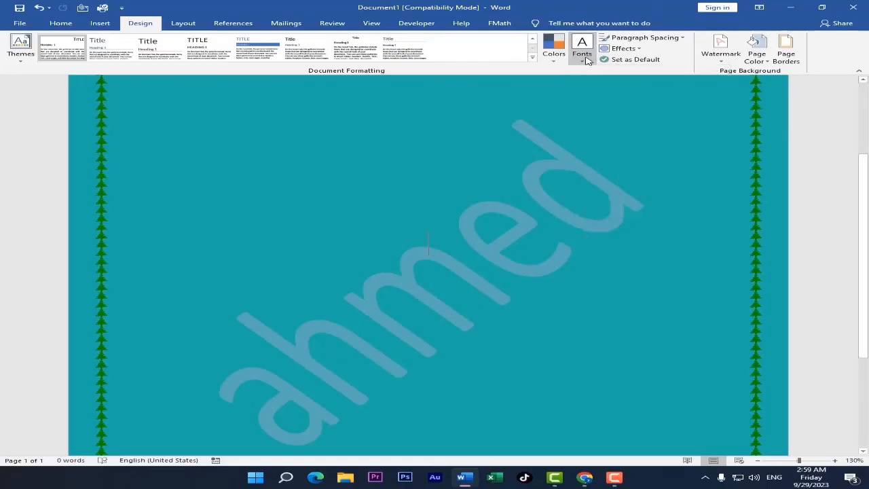
{"action": "left_click", "coordinate": [553, 47]}
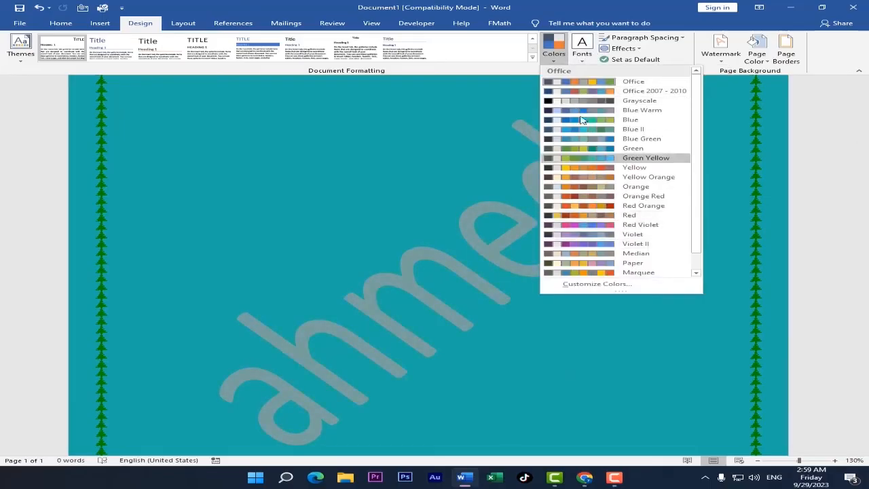
{"action": "left_click", "coordinate": [555, 61]}
{"action": "left_click", "coordinate": [21, 49]}
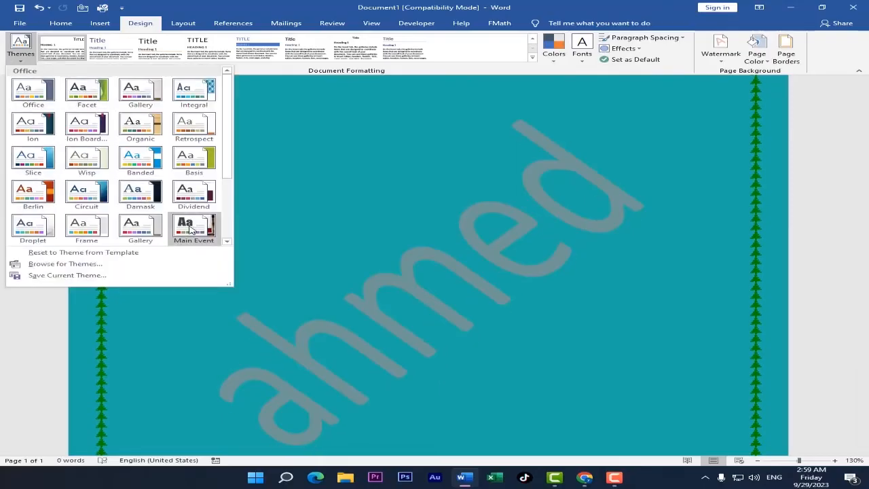
{"action": "left_click", "coordinate": [24, 58]}
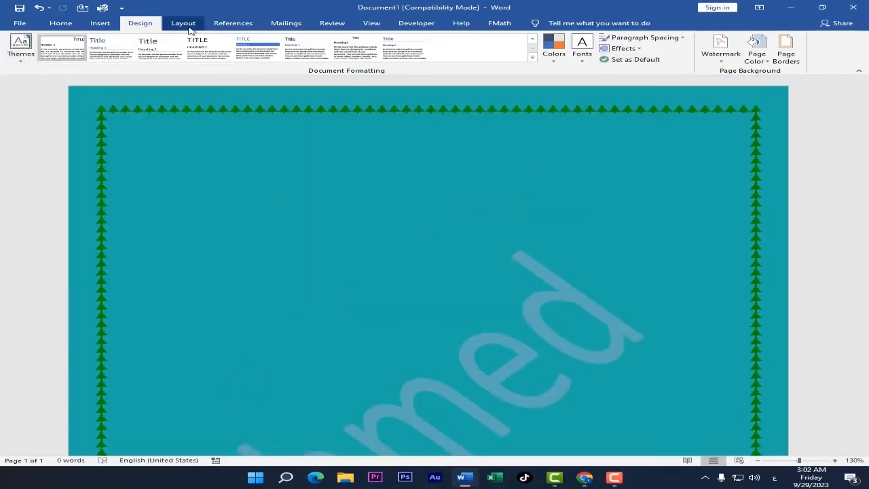
Step: Create a new blank document
{"action": "left_click", "coordinate": [183, 28]}
{"action": "left_click", "coordinate": [10, 26]}
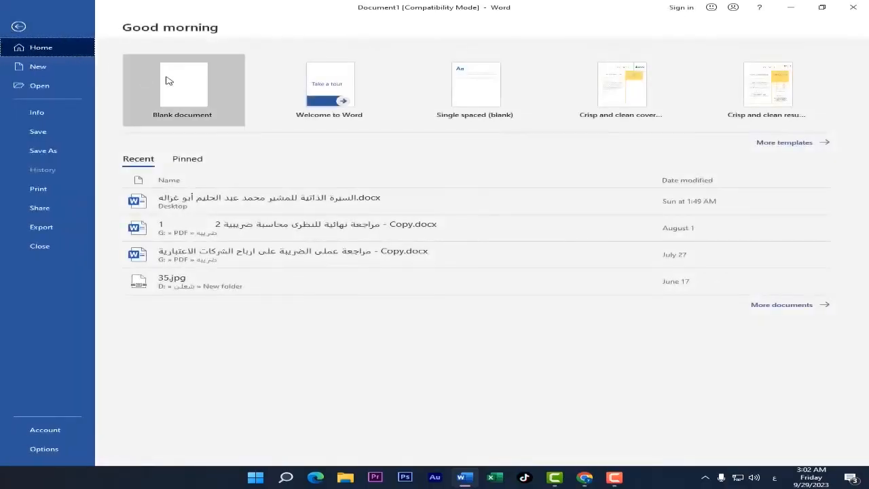
{"action": "left_click", "coordinate": [170, 81]}
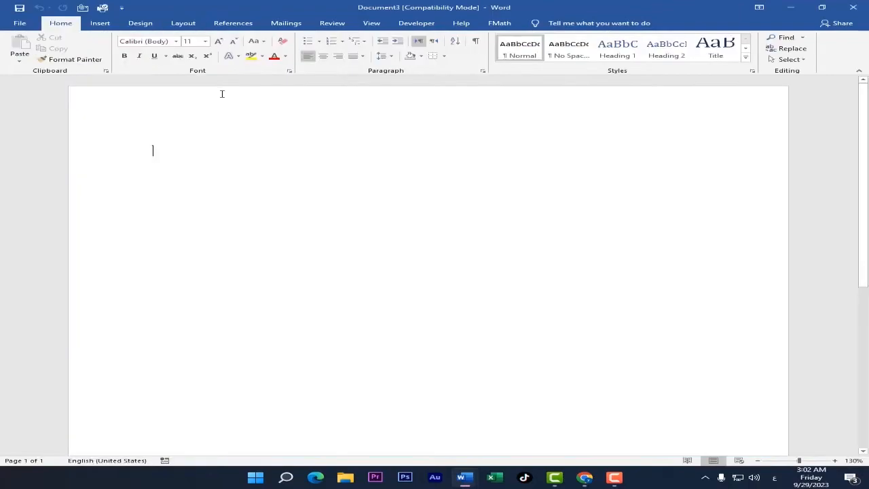
Step: Fill the blank document with Word's five-paragraph English sample text beginning "Video provides a powerful way"
{"action": "left_click", "coordinate": [195, 27]}
{"action": "key", "text": "alt+shift"}
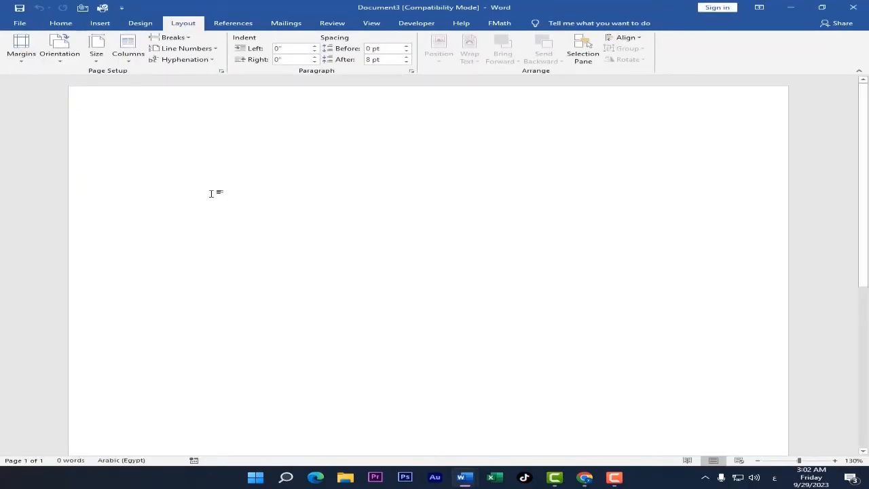
{"action": "type", "text": "+"}
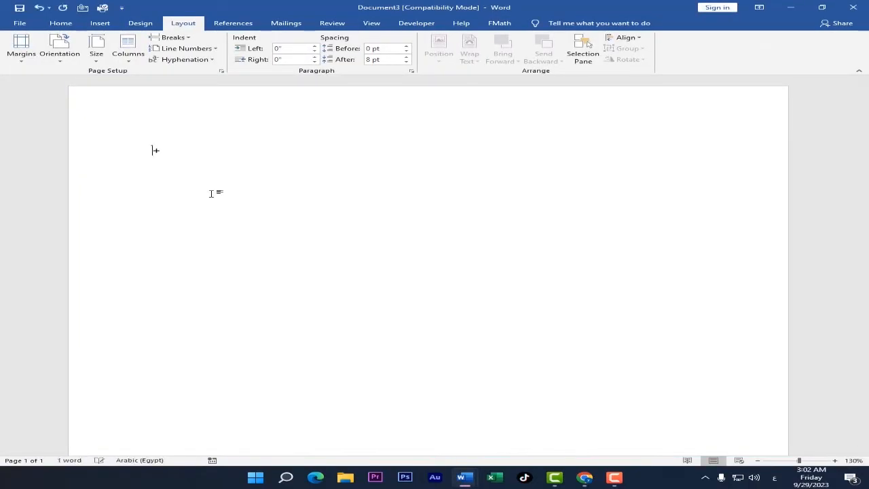
{"action": "key", "text": "BackSpace"}
{"action": "type", "text": "="}
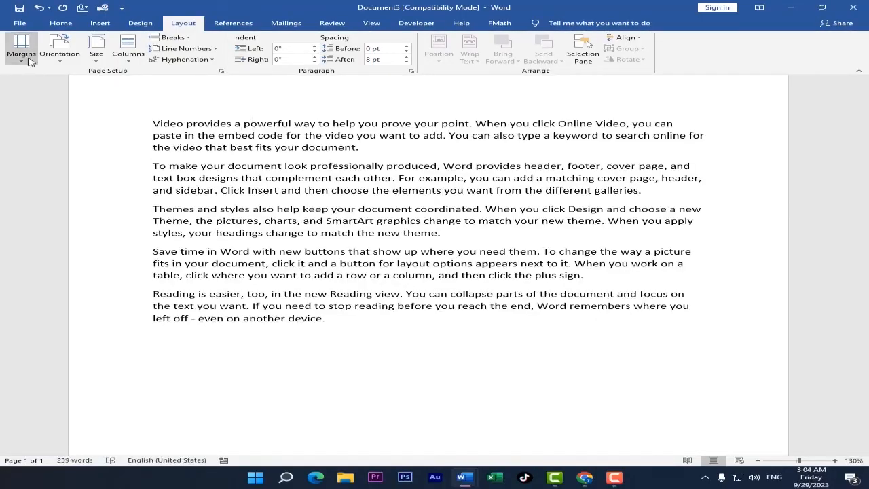
Step: Try the Narrow margin preset on the sample text, followed by the Moderate preset
{"action": "left_click", "coordinate": [23, 54]}
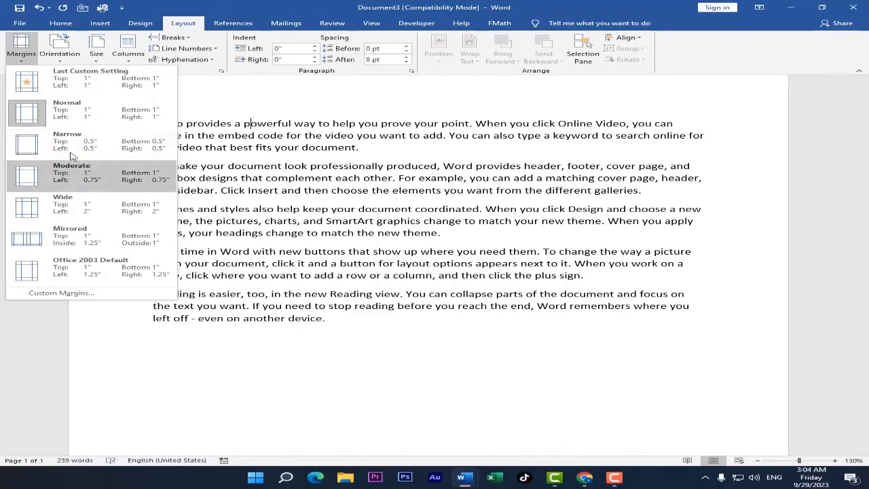
{"action": "left_click", "coordinate": [45, 149]}
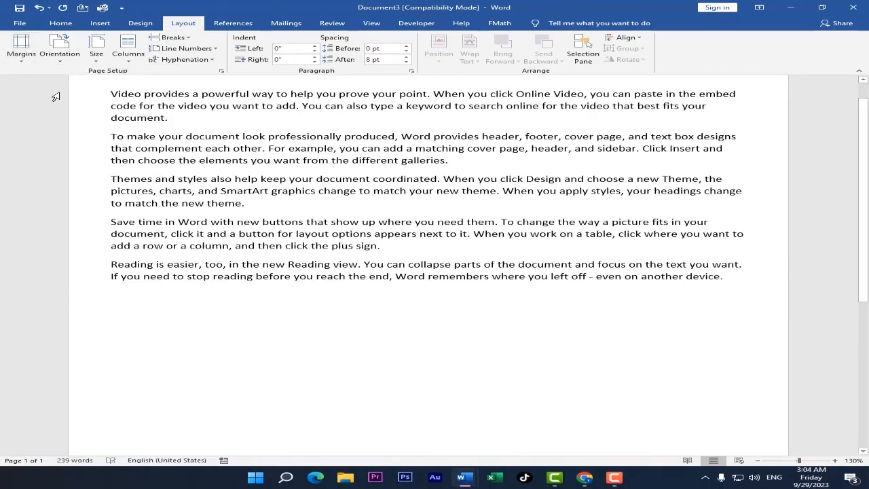
{"action": "left_click", "coordinate": [21, 49]}
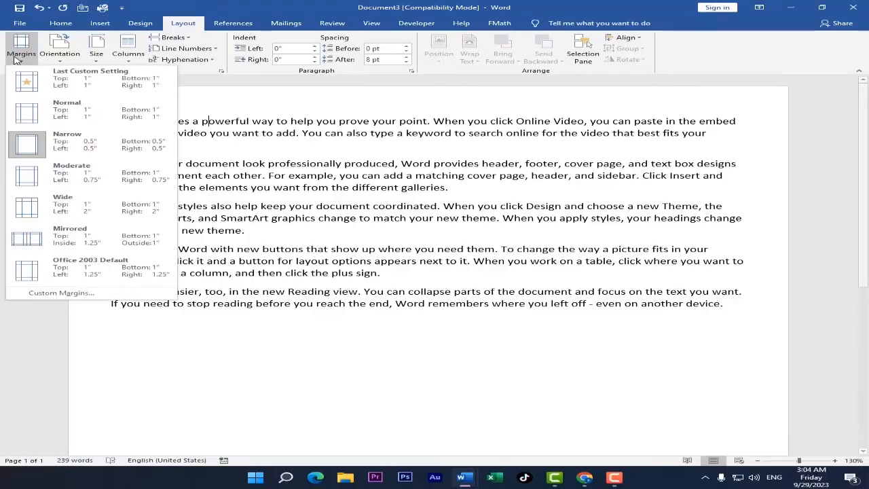
{"action": "left_click", "coordinate": [77, 176]}
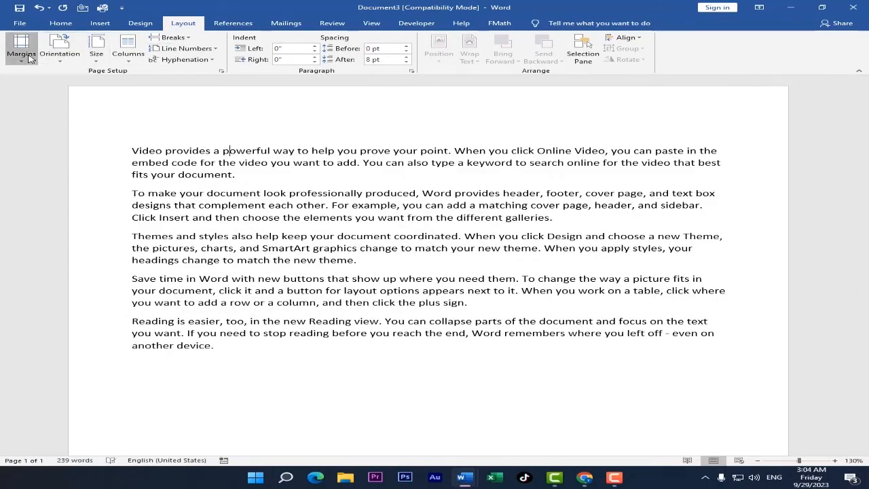
Step: Apply the Wide margin preset to the document and return it to the Normal 1" margins
{"action": "left_click", "coordinate": [29, 59]}
{"action": "left_click", "coordinate": [76, 222]}
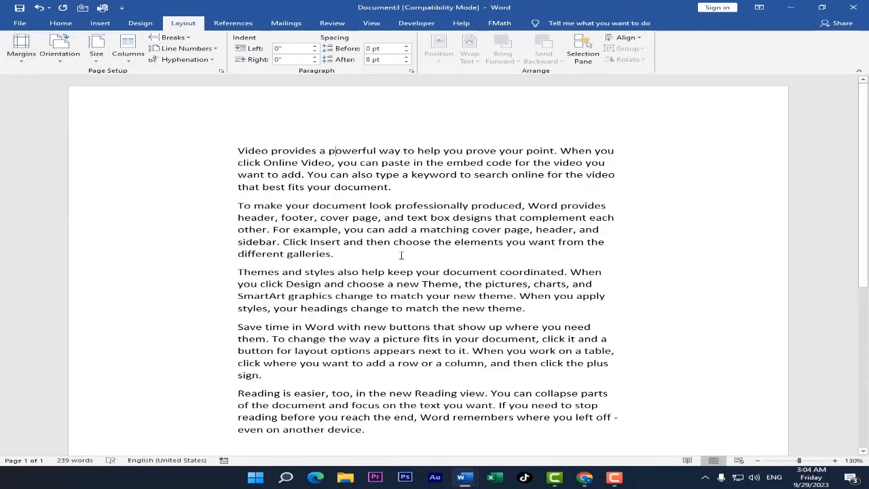
{"action": "left_click", "coordinate": [22, 55]}
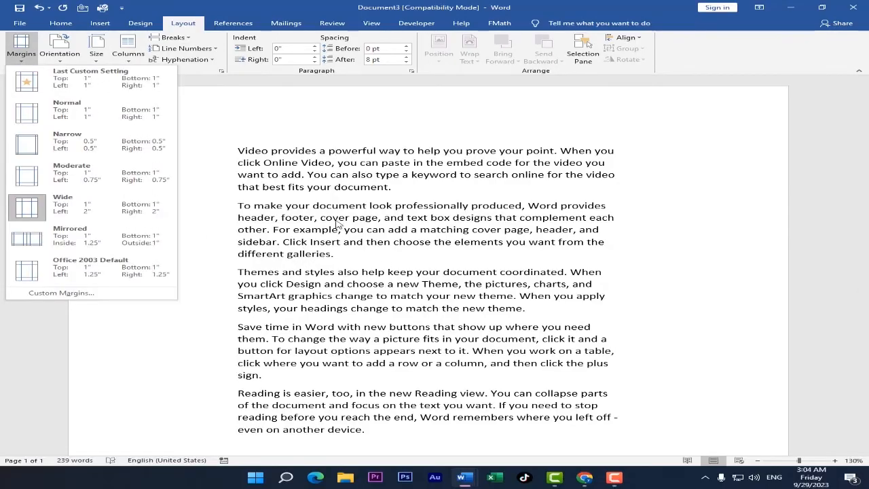
{"action": "left_click", "coordinate": [95, 116]}
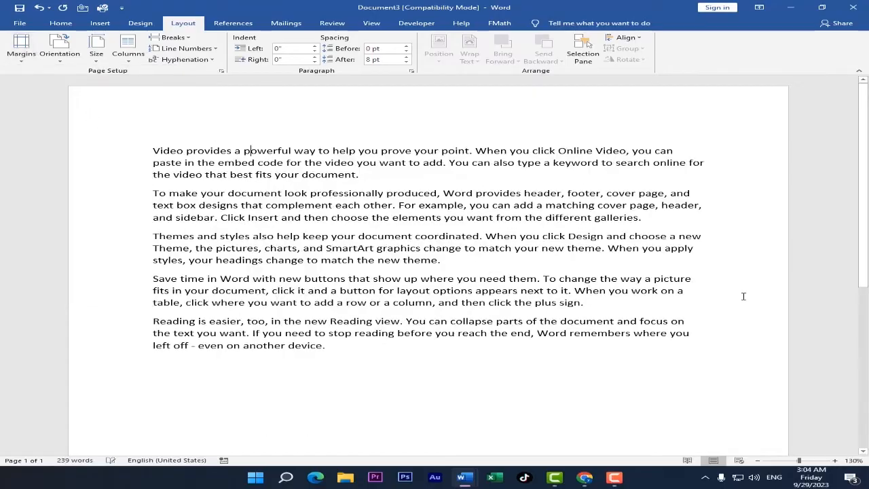
Step: Change the page orientation to Landscape and switch it back to Portrait
{"action": "left_click", "coordinate": [60, 52]}
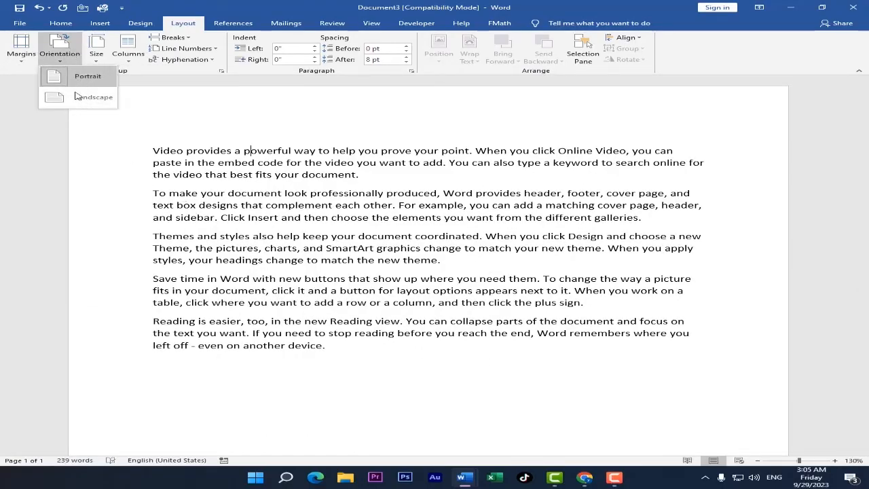
{"action": "left_click", "coordinate": [75, 96]}
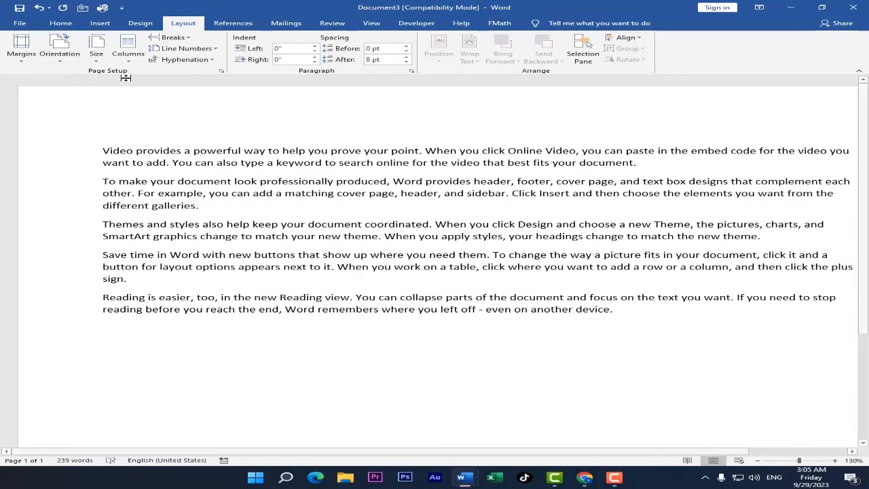
{"action": "left_click", "coordinate": [80, 54]}
{"action": "left_click", "coordinate": [71, 77]}
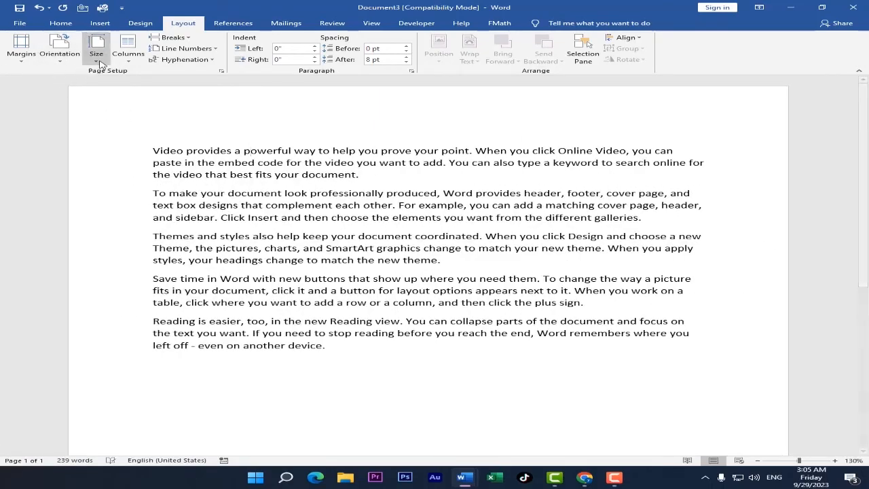
Step: Examine the available paper sizes and the page and section break types without choosing any
{"action": "left_click", "coordinate": [97, 54]}
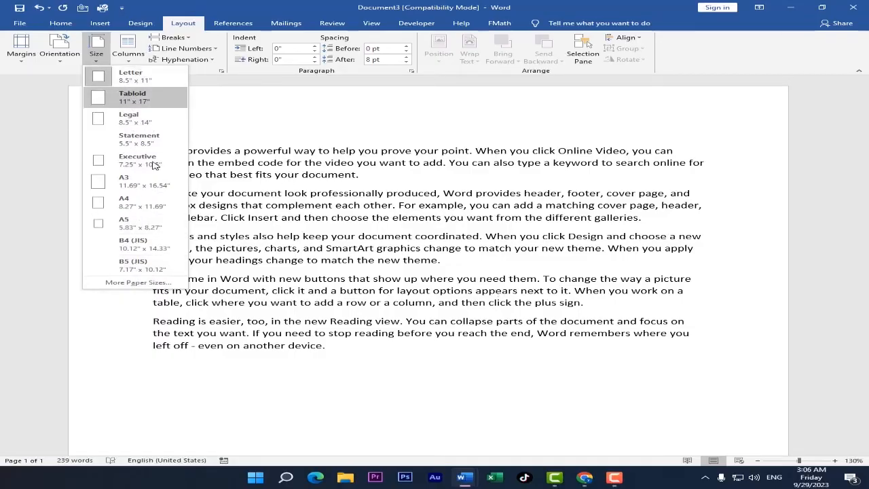
{"action": "left_click", "coordinate": [96, 54]}
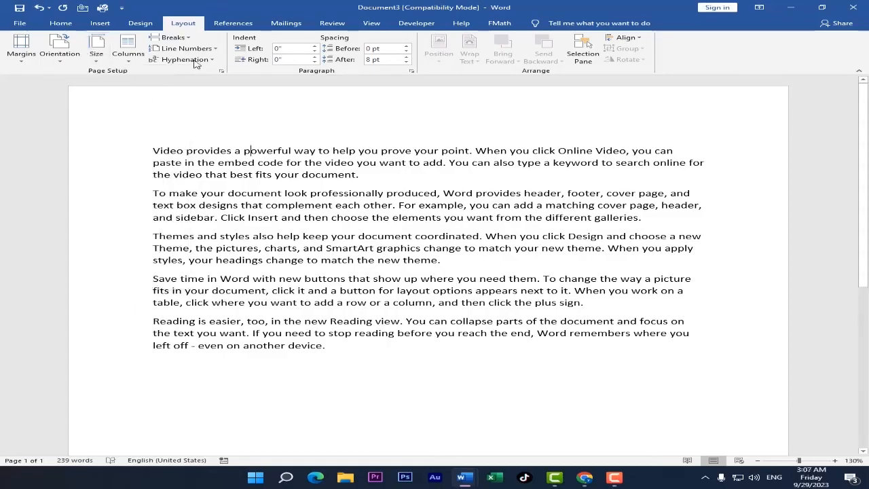
{"action": "left_click", "coordinate": [185, 38]}
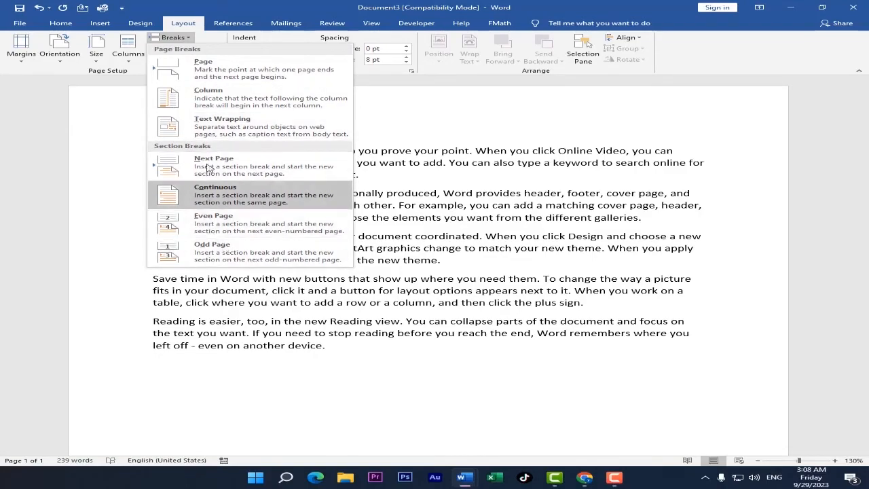
{"action": "left_click", "coordinate": [184, 40]}
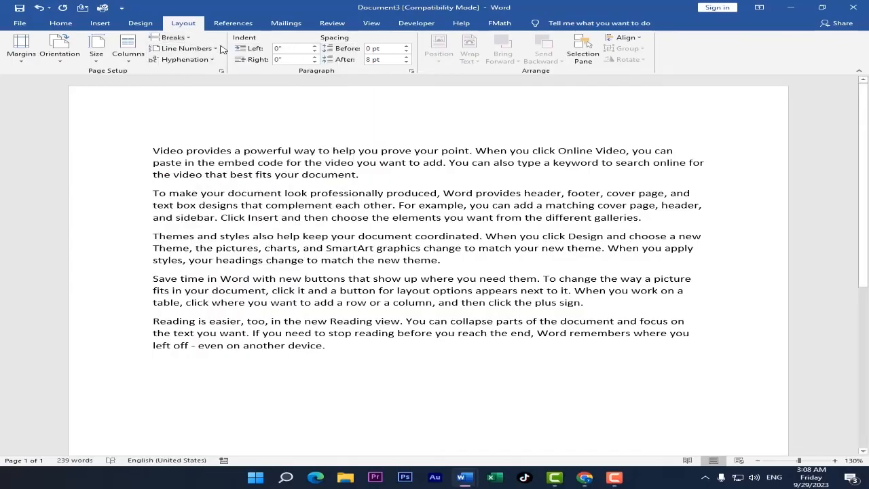
Step: Turn on Continuous line numbering for the document's text
{"action": "left_click", "coordinate": [212, 49]}
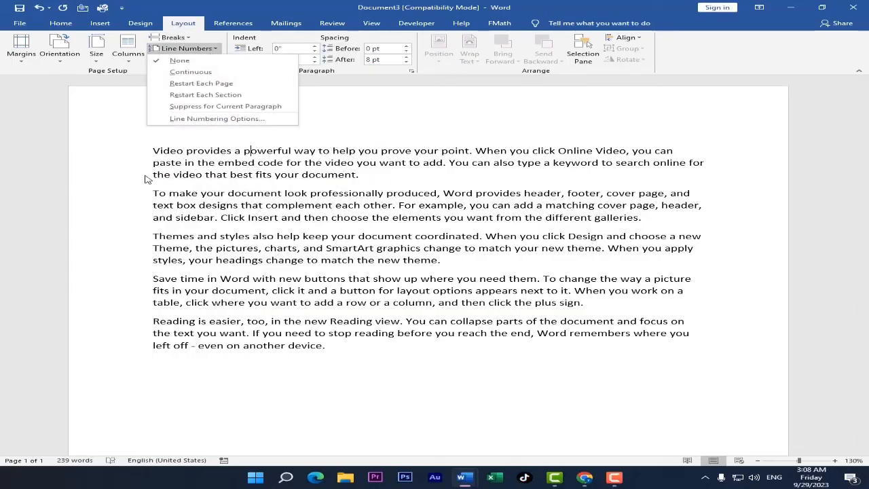
{"action": "left_click", "coordinate": [148, 151]}
{"action": "left_click", "coordinate": [184, 49]}
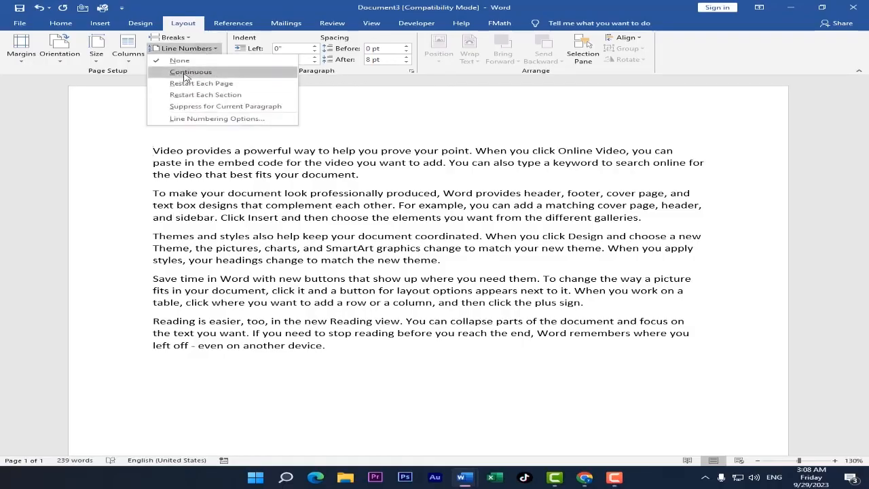
{"action": "left_click", "coordinate": [187, 73]}
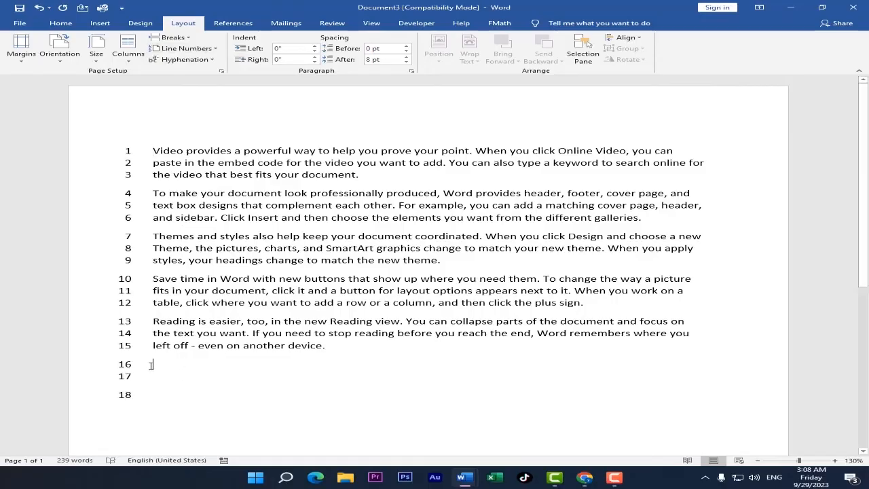
Step: Enter the sample lines "Sdas" and "Sdfsdf" below the last paragraph to extend the line numbering
{"action": "double_click", "coordinate": [139, 396]}
{"action": "type", "text": "sdas"}
{"action": "key", "text": "Return"}
{"action": "type", "text": "sdfsdf"}
{"action": "key", "text": "Return"}
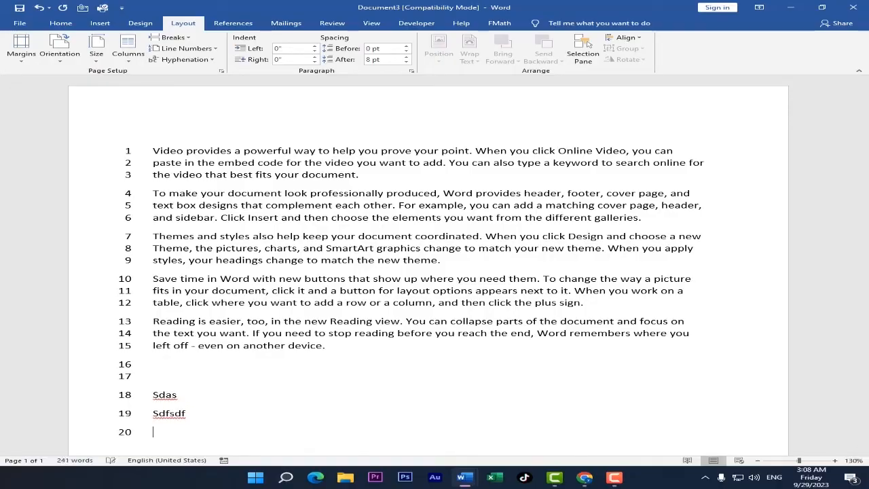
Step: Undo the added sample lines and the continuous line numbering
{"action": "key", "text": "ctrl+z"}
{"action": "key", "text": "ctrl+z"}
{"action": "key", "text": "ctrl+z"}
{"action": "key", "text": "ctrl+z"}
{"action": "key", "text": "ctrl+z"}
{"action": "key", "text": "ctrl+z"}
{"action": "key", "text": "ctrl+z"}
{"action": "key", "text": "ctrl+z"}
{"action": "key", "text": "ctrl+z"}
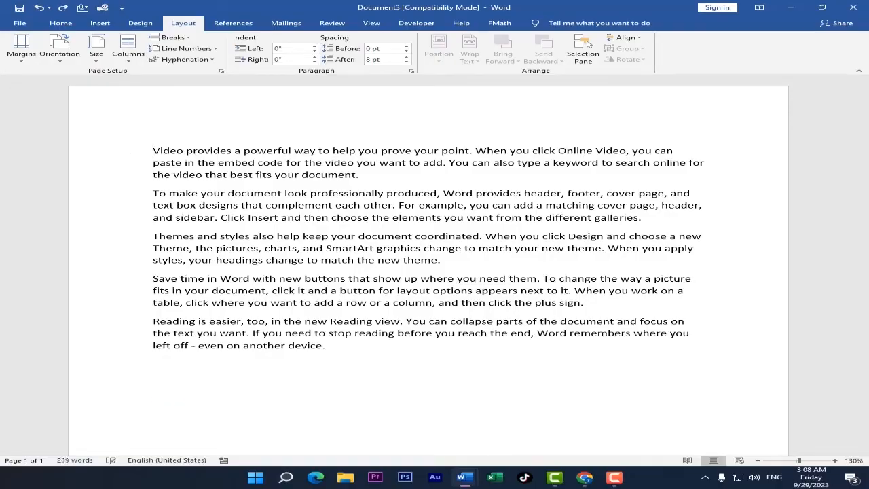
Step: Increase the first paragraph's left indent in 0.1" increments to beyond 0.8"
{"action": "left_click", "coordinate": [315, 46]}
{"action": "left_click", "coordinate": [315, 46]}
{"action": "left_click", "coordinate": [314, 46]}
{"action": "left_click", "coordinate": [314, 46]}
{"action": "left_click", "coordinate": [314, 47]}
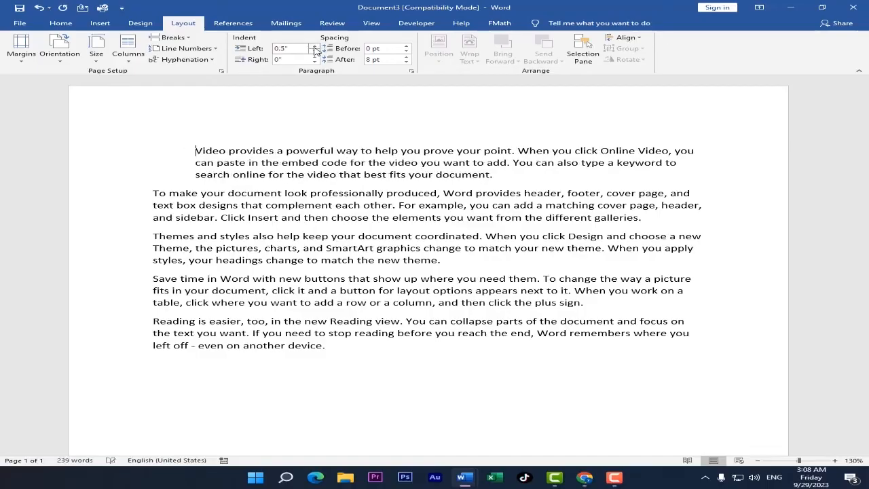
{"action": "left_click", "coordinate": [314, 46]}
{"action": "left_click", "coordinate": [315, 46]}
{"action": "left_click", "coordinate": [315, 46]}
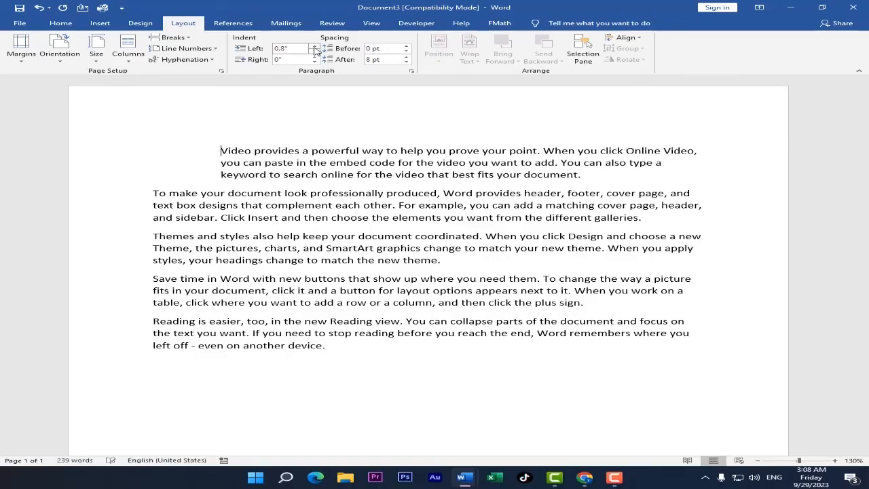
{"action": "left_click", "coordinate": [314, 46]}
Step: Reset the first paragraph's left indent to 0"
{"action": "double_click", "coordinate": [314, 51]}
{"action": "left_click", "coordinate": [314, 52]}
{"action": "left_click", "coordinate": [314, 51]}
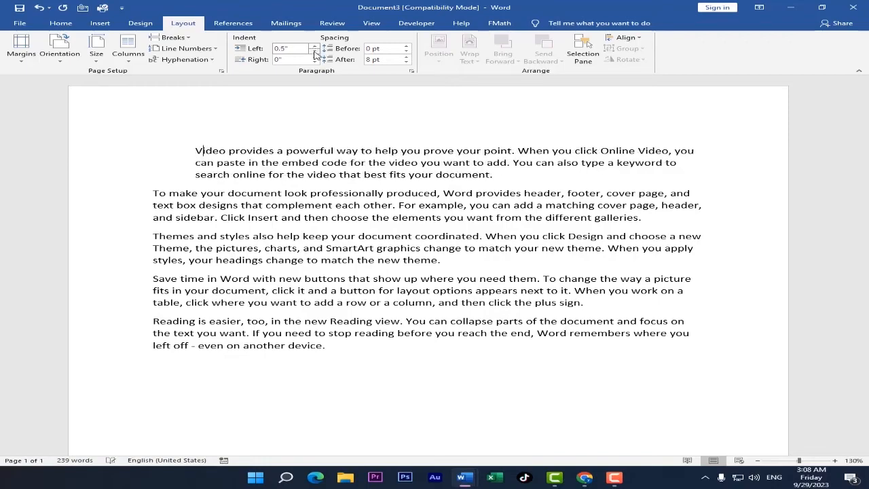
{"action": "left_click", "coordinate": [314, 51]}
{"action": "left_click", "coordinate": [314, 52]}
{"action": "left_click", "coordinate": [315, 51]}
{"action": "left_click", "coordinate": [315, 51]}
{"action": "left_click", "coordinate": [314, 52]}
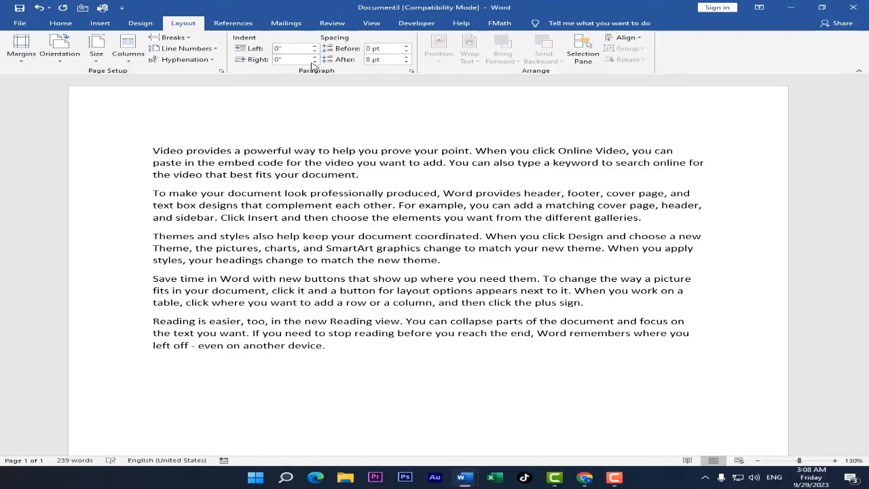
Step: Set the first paragraph's right indent to 0.9"
{"action": "left_click", "coordinate": [315, 57]}
{"action": "left_click", "coordinate": [315, 57]}
{"action": "left_click", "coordinate": [315, 57]}
{"action": "left_click", "coordinate": [315, 57]}
{"action": "left_click", "coordinate": [315, 57]}
{"action": "left_click", "coordinate": [315, 57]}
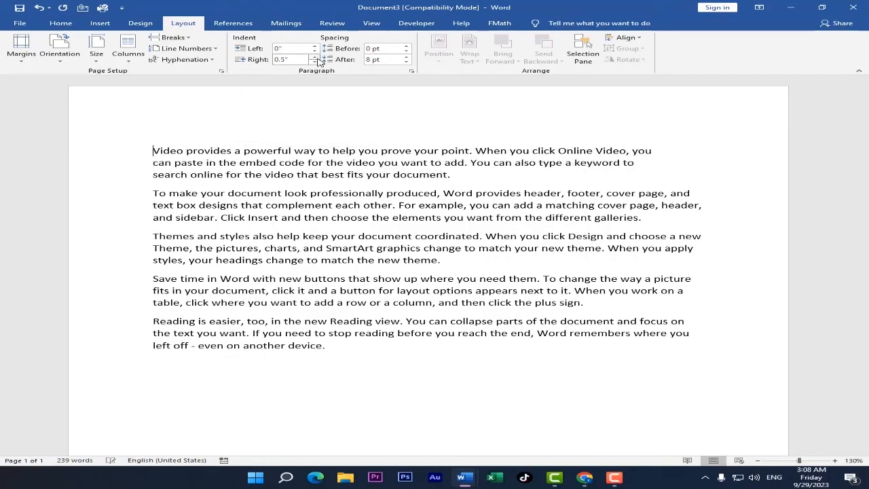
{"action": "left_click", "coordinate": [315, 57]}
{"action": "left_click", "coordinate": [315, 57]}
{"action": "left_click", "coordinate": [315, 57]}
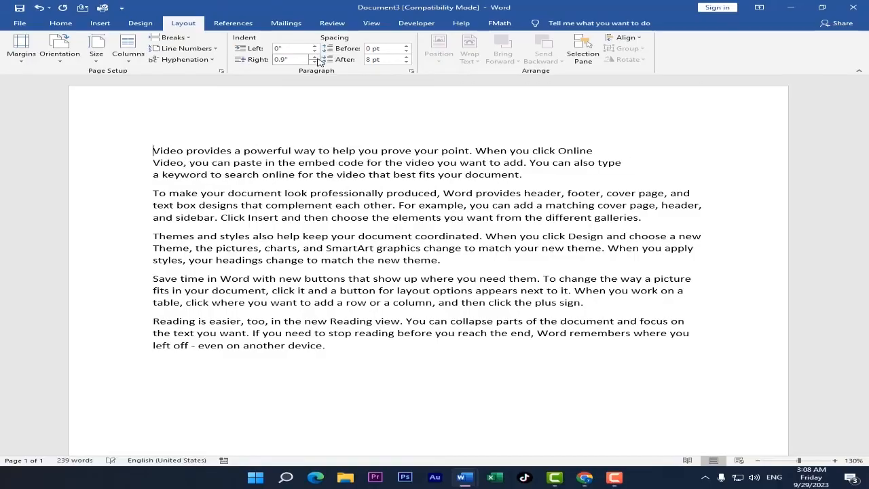
Step: Set the spacing before the first paragraph to 42 pt
{"action": "left_click", "coordinate": [406, 46]}
{"action": "left_click", "coordinate": [406, 46]}
{"action": "left_click", "coordinate": [406, 47]}
{"action": "left_click", "coordinate": [406, 47]}
{"action": "left_click", "coordinate": [406, 46]}
{"action": "left_click", "coordinate": [406, 47]}
{"action": "left_click", "coordinate": [406, 46]}
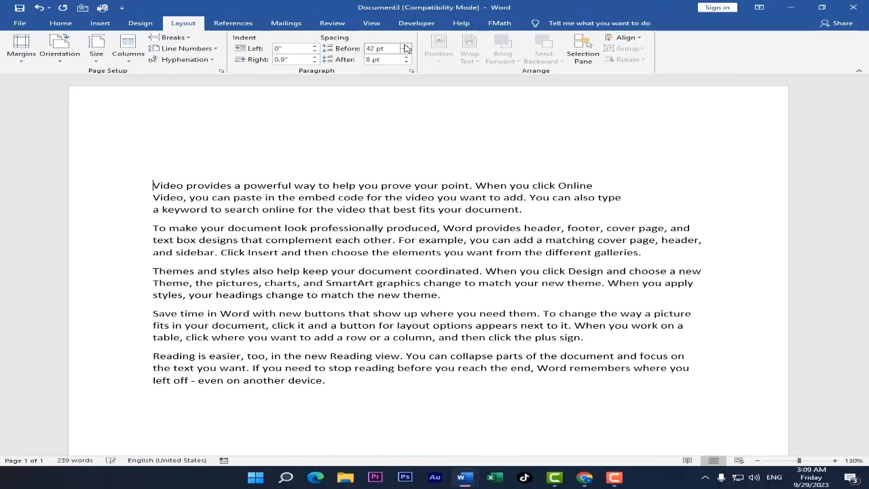
Step: Raise the spacing after the first paragraph to 48 pt and reduce it by three increments
{"action": "left_click", "coordinate": [406, 57]}
{"action": "left_click", "coordinate": [406, 57]}
{"action": "left_click", "coordinate": [406, 57]}
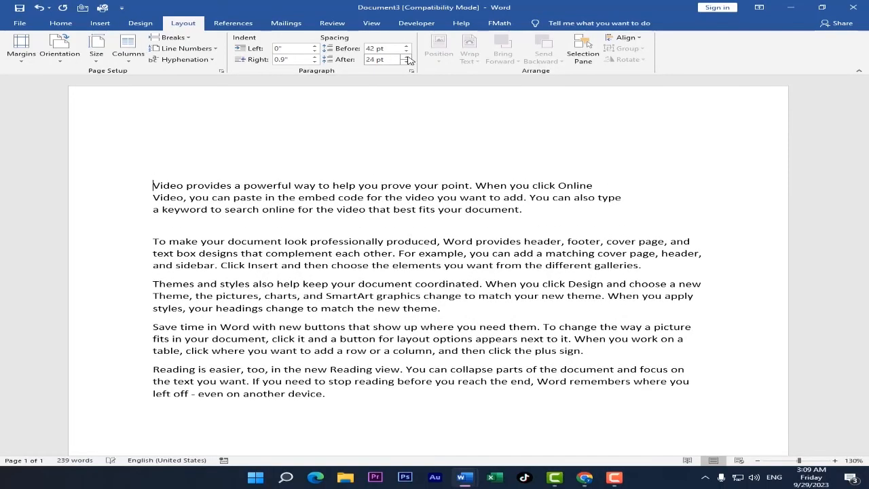
{"action": "left_click", "coordinate": [406, 57]}
{"action": "left_click", "coordinate": [406, 57]}
{"action": "left_click", "coordinate": [406, 57]}
{"action": "left_click", "coordinate": [406, 63]}
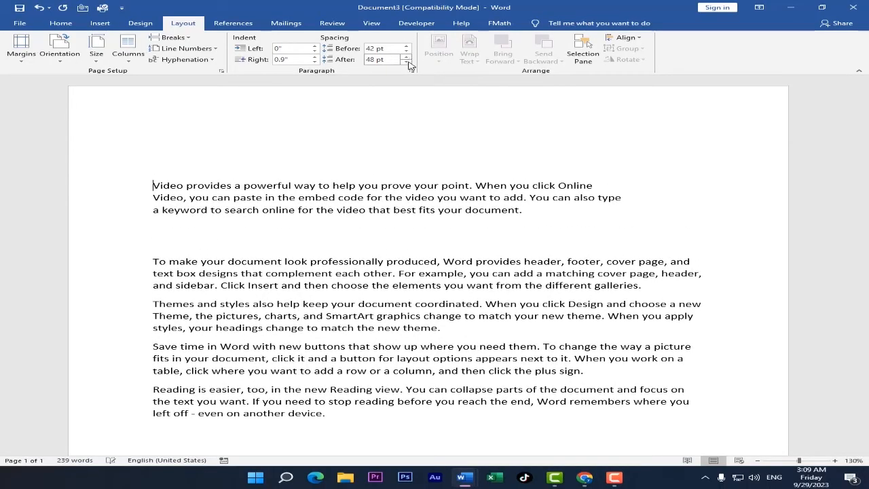
{"action": "left_click", "coordinate": [406, 62]}
{"action": "left_click", "coordinate": [407, 62]}
{"action": "left_click", "coordinate": [406, 62]}
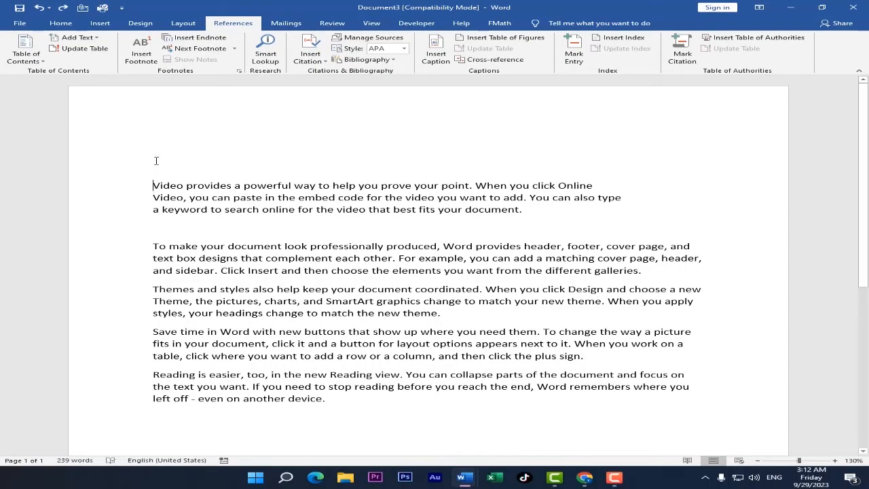
Step: Insert a Manual Table style table of contents above the first paragraph and undo the insertion
{"action": "left_click", "coordinate": [26, 53]}
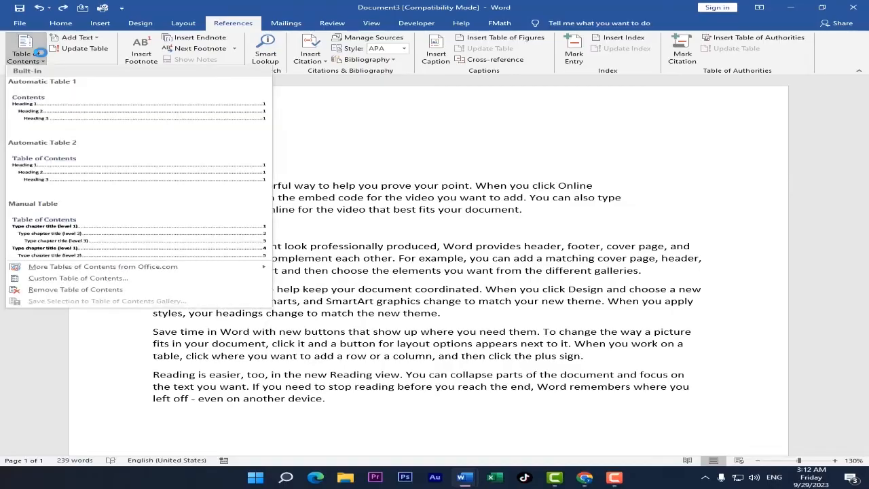
{"action": "left_click", "coordinate": [72, 245]}
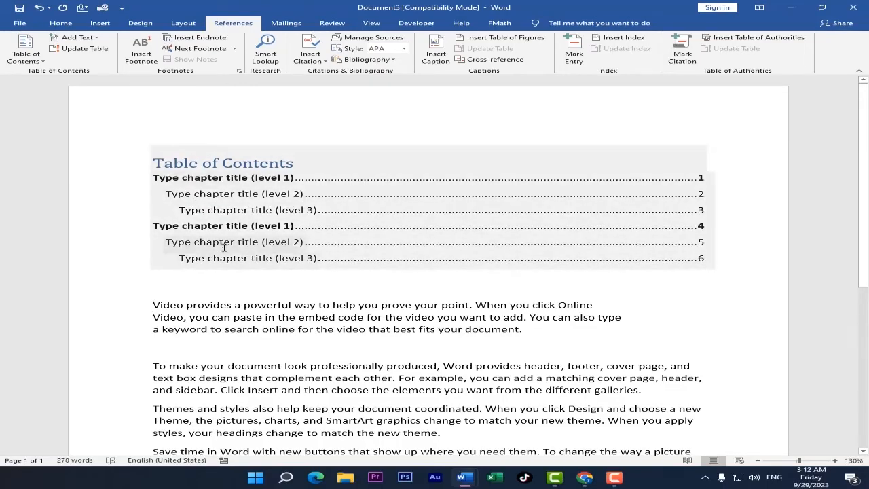
{"action": "key", "text": "ctrl+z"}
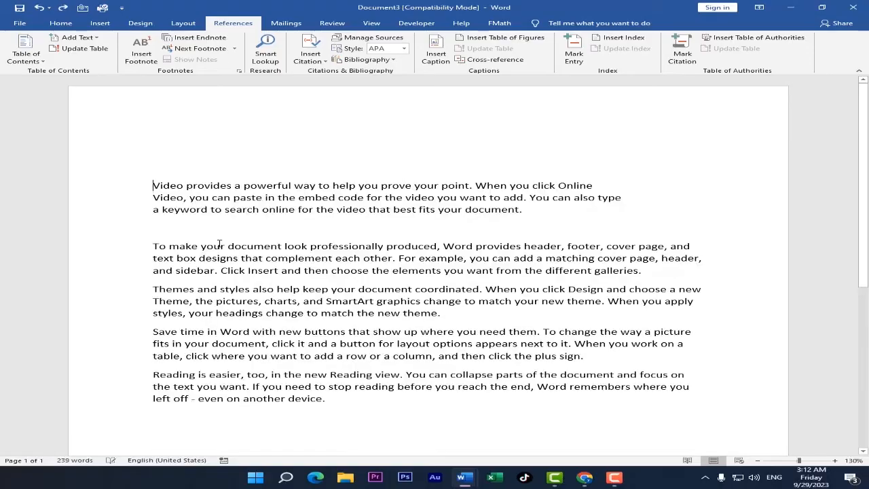
Step: Mark the first paragraph as Level 1 for the table of contents, and collapse and expand the text beneath it
{"action": "left_click", "coordinate": [79, 39]}
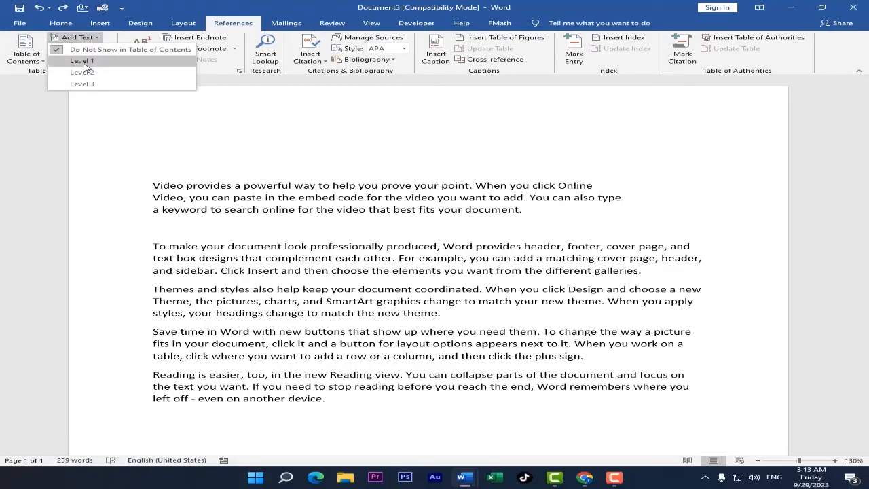
{"action": "left_click", "coordinate": [83, 61]}
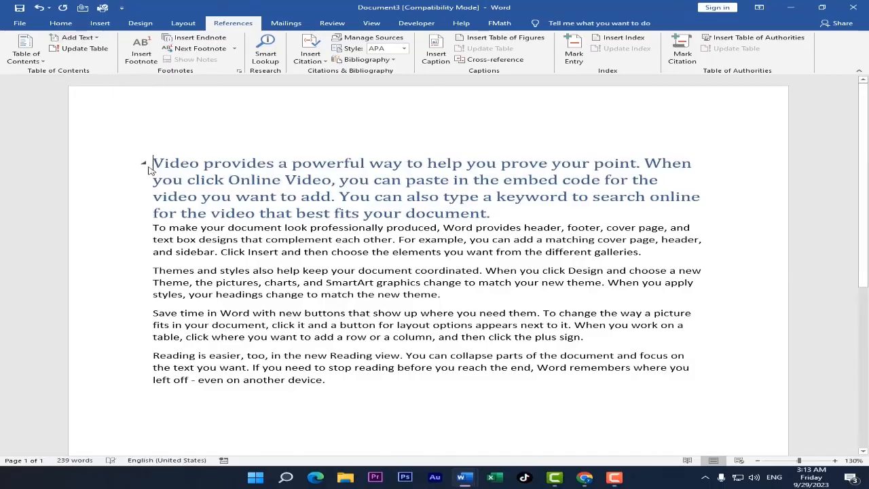
{"action": "left_click", "coordinate": [144, 164]}
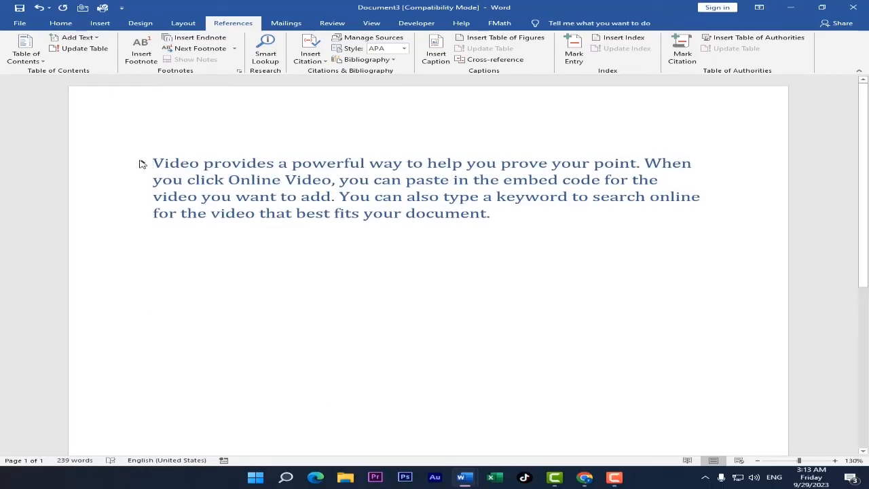
{"action": "left_click", "coordinate": [143, 164]}
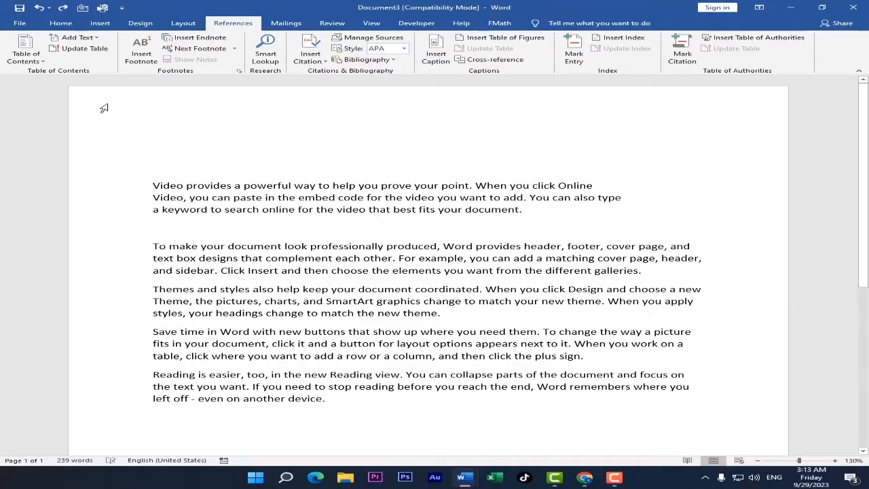
Step: Insert a footnote at the start of the first paragraph with a sample first name as its text
{"action": "left_click", "coordinate": [141, 56]}
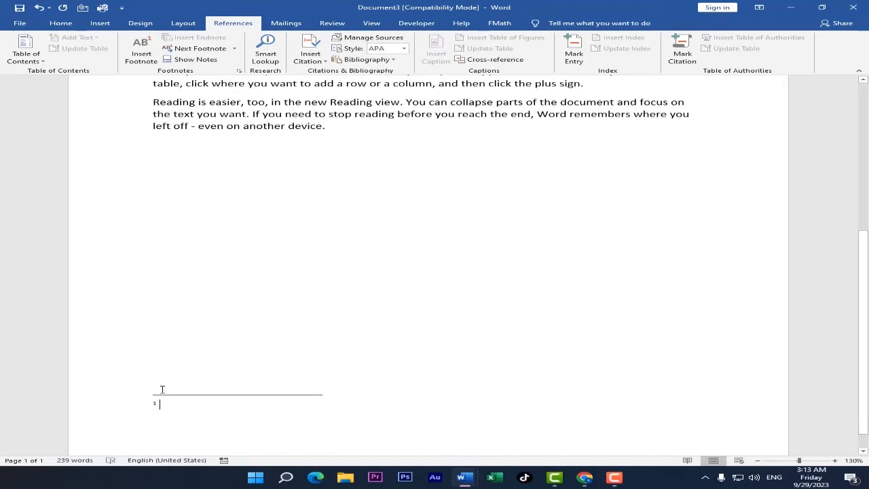
{"action": "type", "text": "ahmed"}
{"action": "key", "text": "Return"}
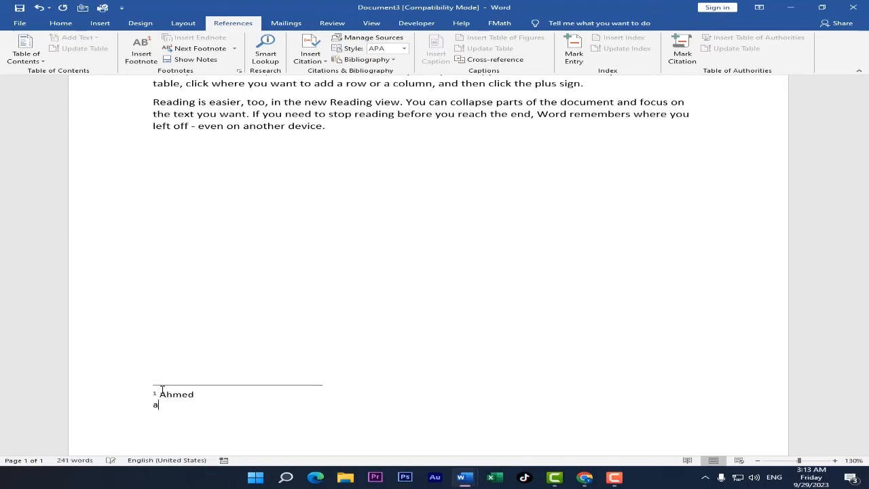
{"action": "key", "text": "BackSpace"}
{"action": "key", "text": "BackSpace"}
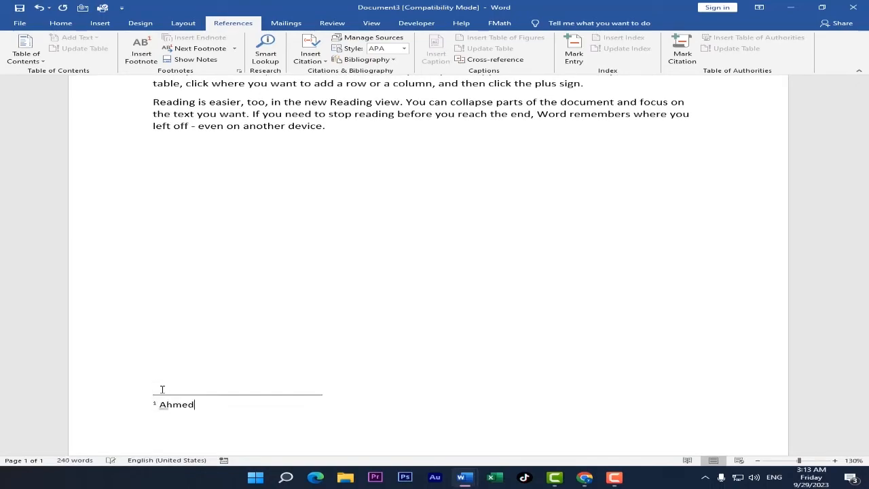
Step: Undo the footnote text and the footnote insertion
{"action": "key", "text": "ctrl+z"}
{"action": "key", "text": "ctrl+z"}
{"action": "key", "text": "ctrl+z"}
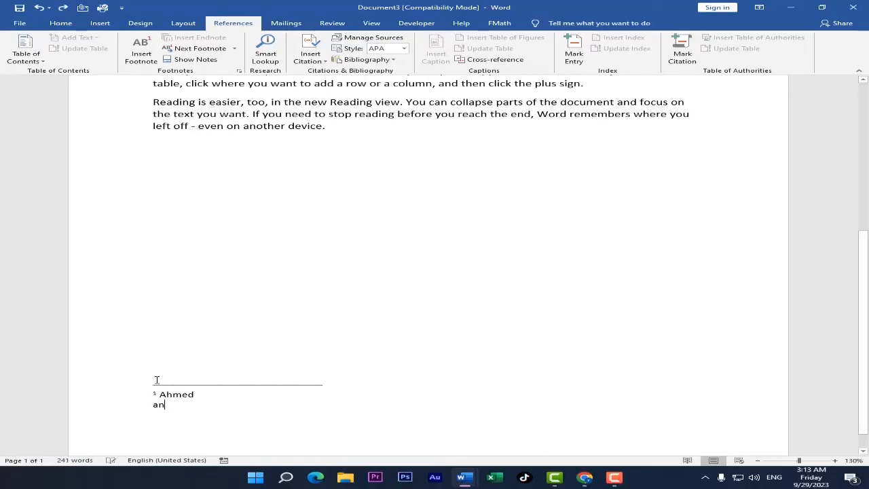
{"action": "scroll", "coordinate": [157, 381], "scroll_direction": "up", "scroll_amount": 1}
{"action": "key", "text": "ctrl+z"}
{"action": "key", "text": "ctrl+z"}
{"action": "key", "text": "ctrl+z"}
{"action": "key", "text": "ctrl+z"}
{"action": "scroll", "coordinate": [157, 380], "scroll_direction": "down", "scroll_amount": 1}
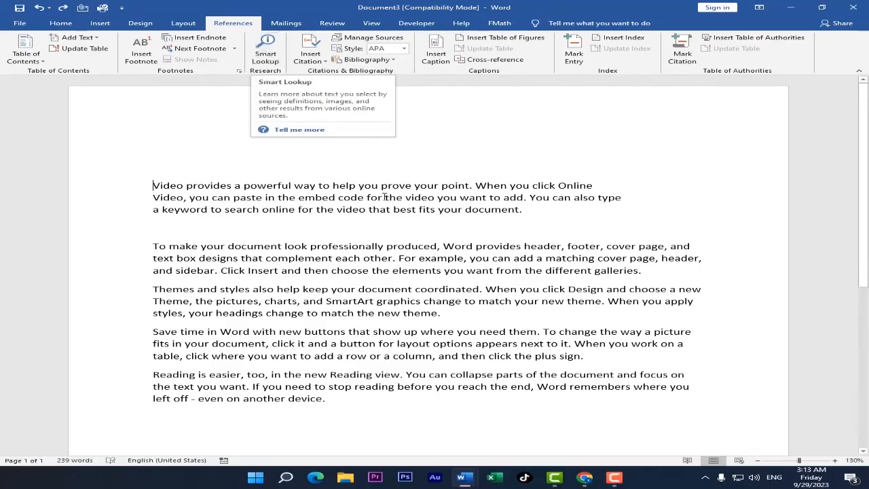
Step: Look up the words "Video" and "help" from the first paragraph with Smart Lookup and play the pronunciation of "help"
{"action": "double_click", "coordinate": [166, 186]}
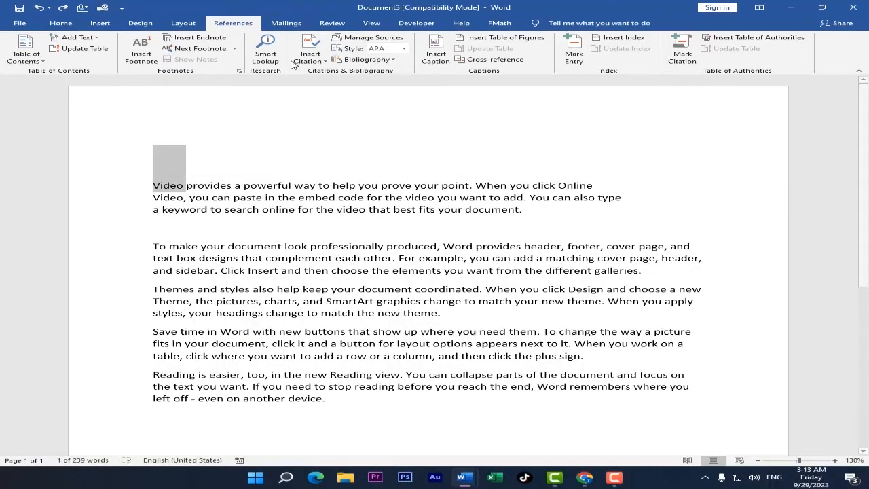
{"action": "left_click", "coordinate": [265, 54]}
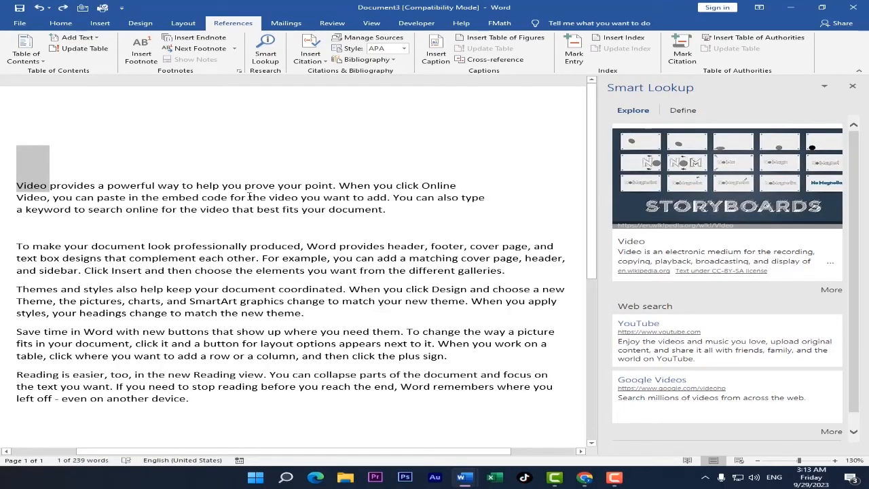
{"action": "double_click", "coordinate": [211, 186]}
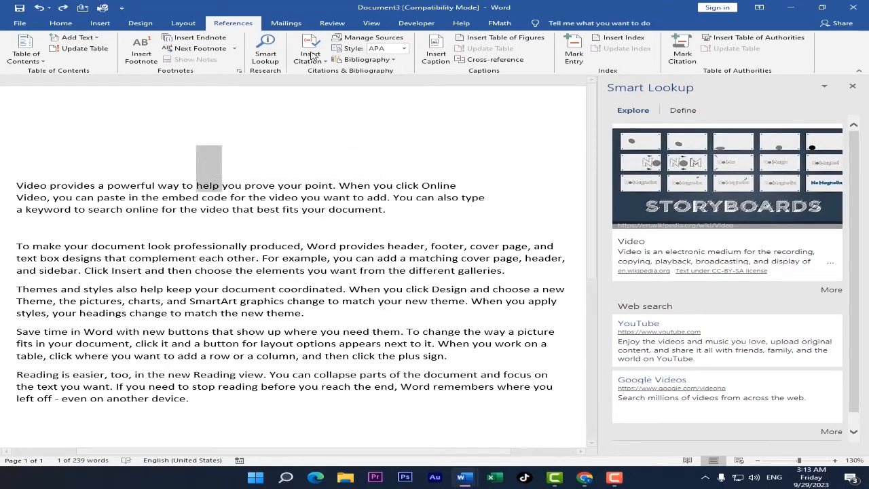
{"action": "left_click", "coordinate": [265, 54]}
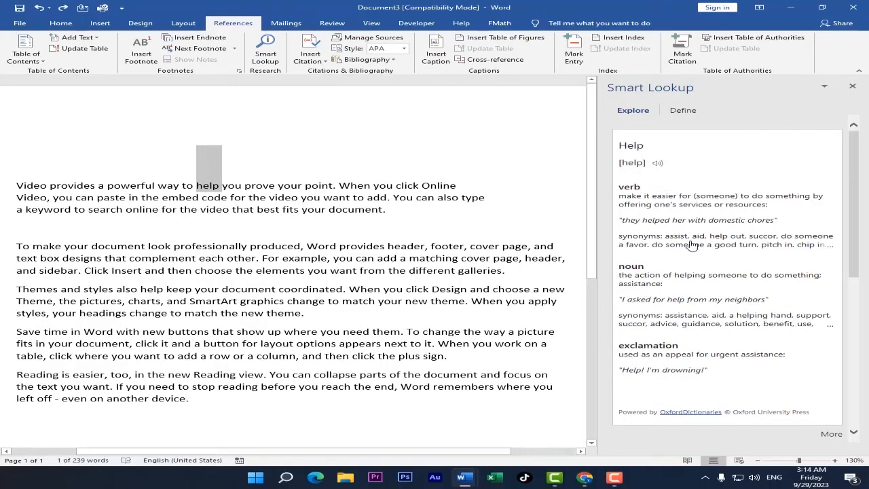
{"action": "left_click", "coordinate": [662, 167]}
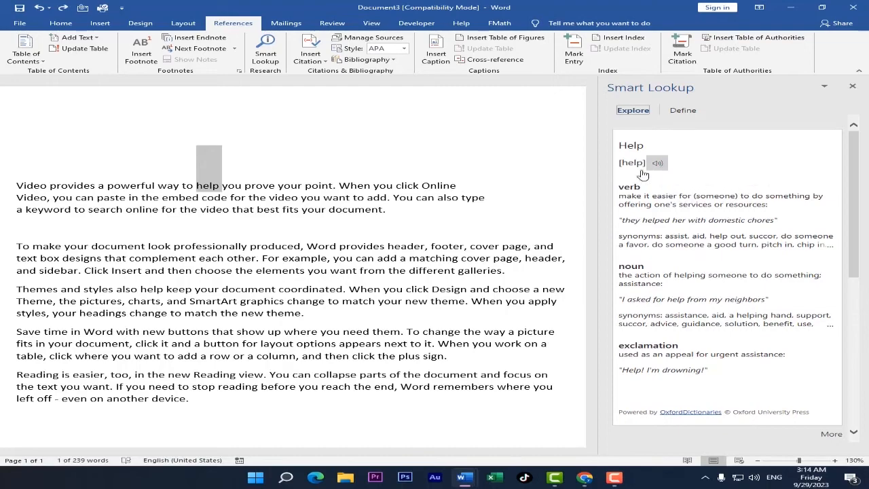
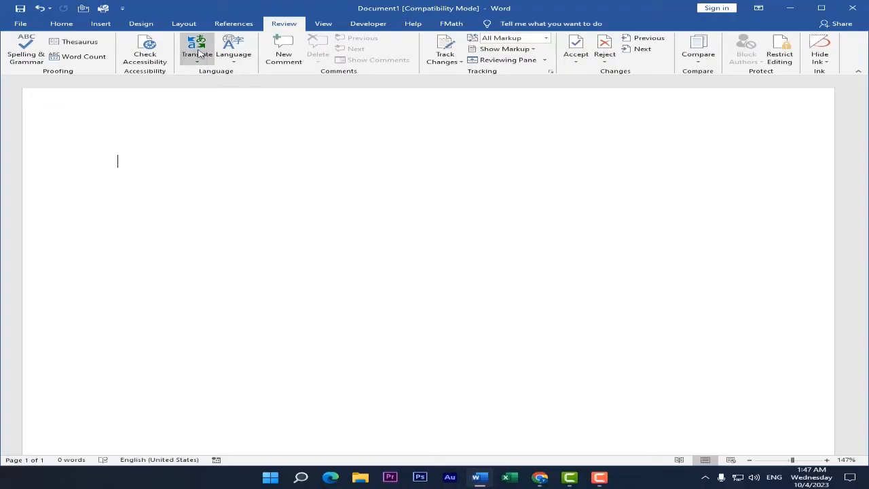
Step: Examine the document translation options and the list of languages available for proofing
{"action": "left_click", "coordinate": [197, 55]}
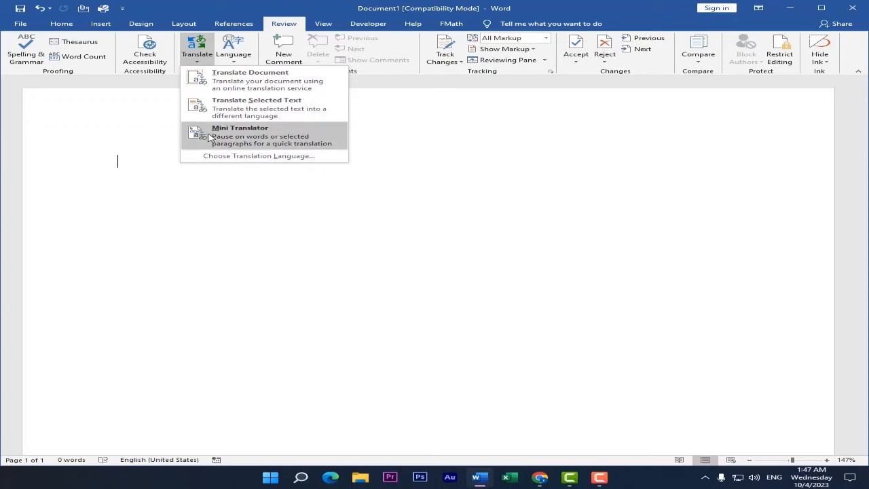
{"action": "left_click", "coordinate": [245, 68]}
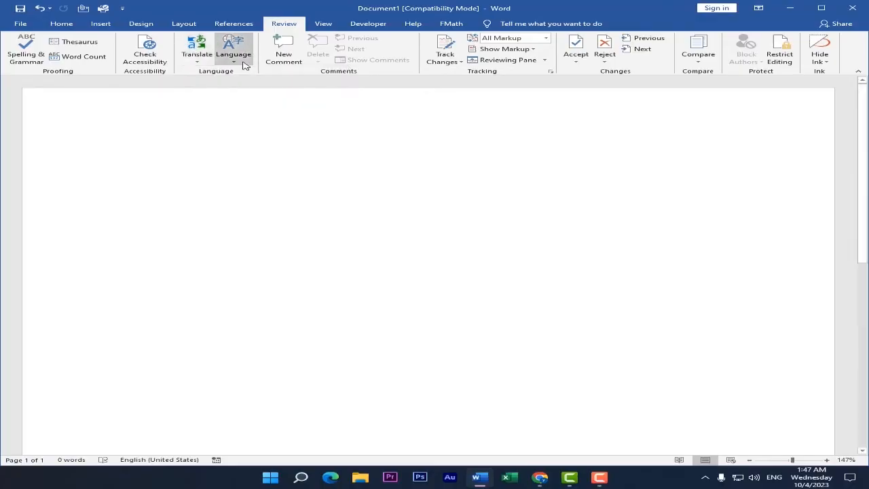
{"action": "left_click", "coordinate": [245, 65]}
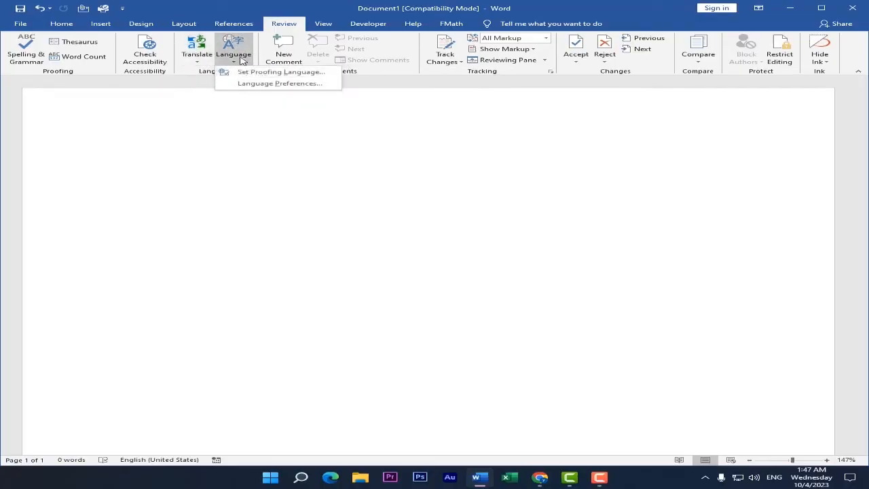
{"action": "left_click", "coordinate": [272, 74]}
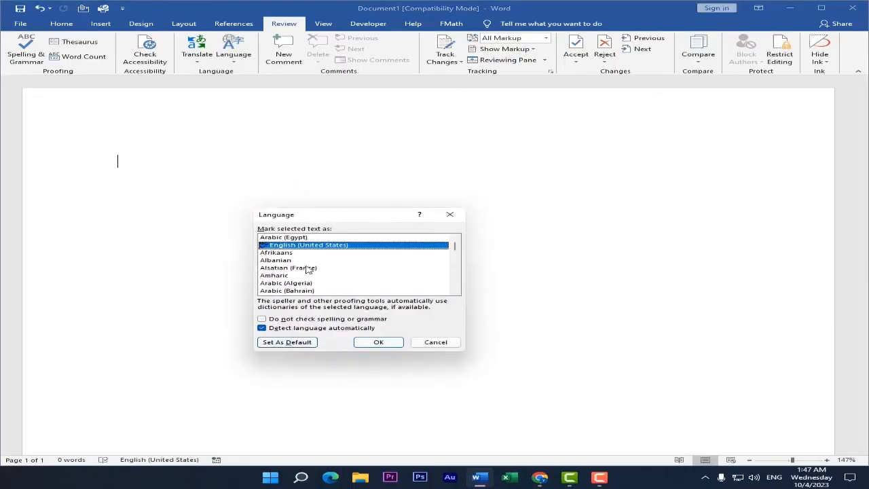
{"action": "key", "text": "Escape"}
{"action": "left_click", "coordinate": [233, 55]}
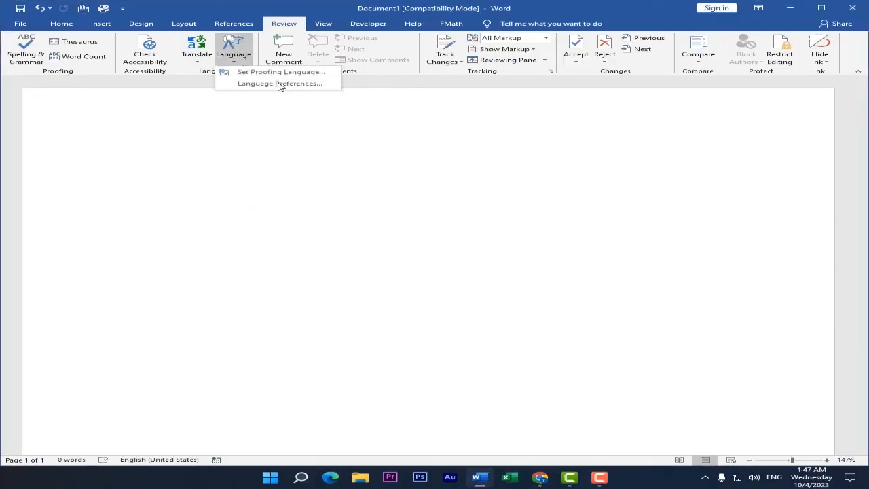
{"action": "left_click", "coordinate": [286, 74]}
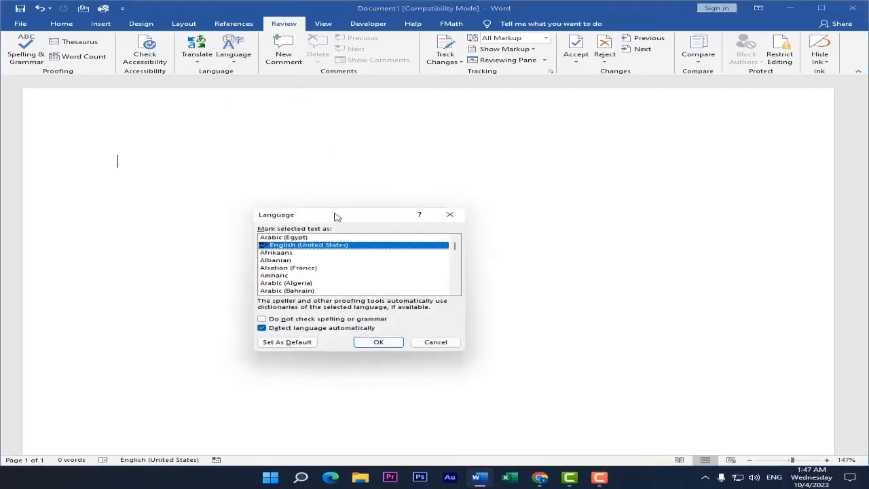
{"action": "scroll", "coordinate": [353, 285], "scroll_direction": "down", "scroll_amount": 7}
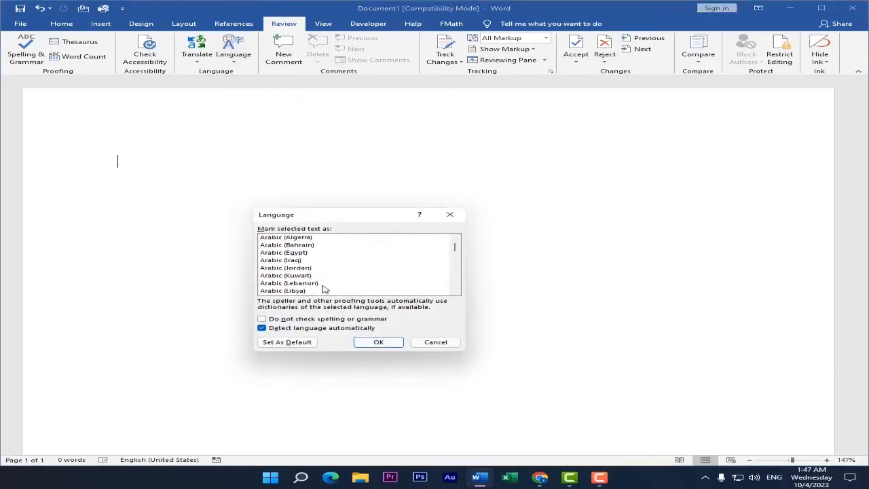
Step: Close the proofing language dialog, open the Office language preferences and select the Arabic (Egypt) editing language
{"action": "left_click", "coordinate": [450, 216]}
{"action": "left_click", "coordinate": [233, 54]}
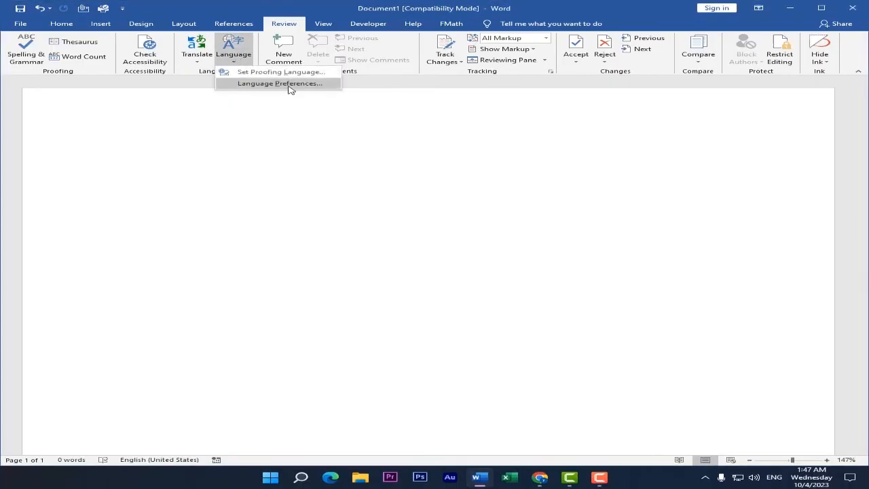
{"action": "left_click", "coordinate": [290, 89]}
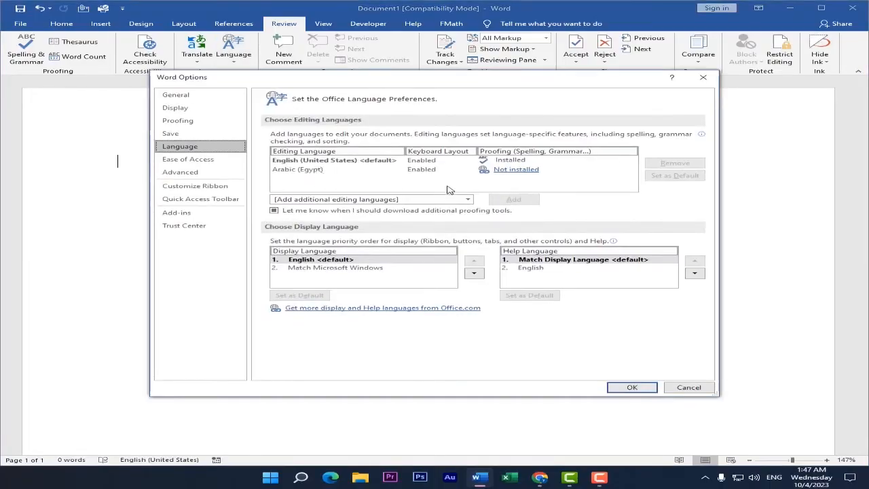
{"action": "left_click", "coordinate": [304, 170]}
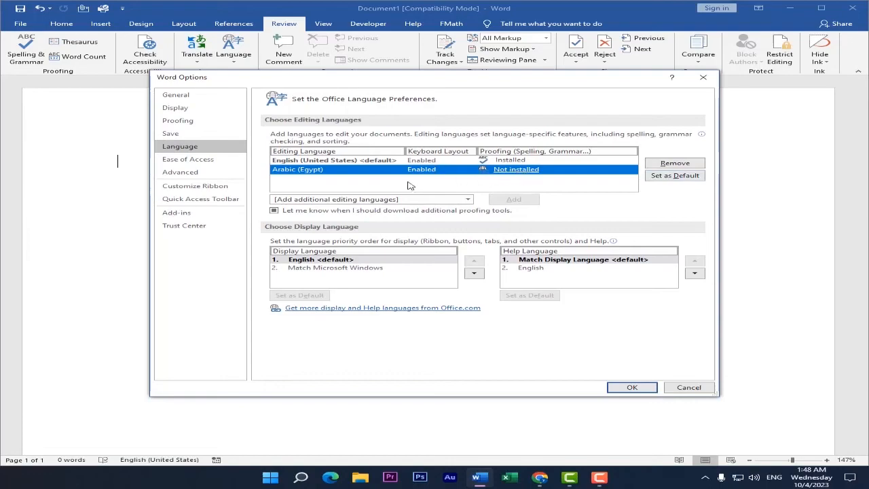
Step: Try adding Alsatian (France) as an editing language, and leave the language preferences without saving
{"action": "left_click", "coordinate": [468, 199]}
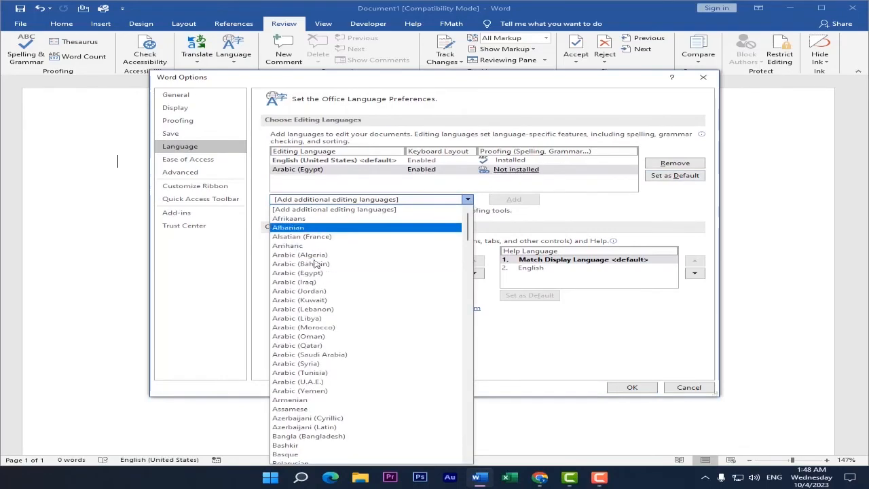
{"action": "left_click", "coordinate": [303, 237]}
{"action": "left_click", "coordinate": [517, 201]}
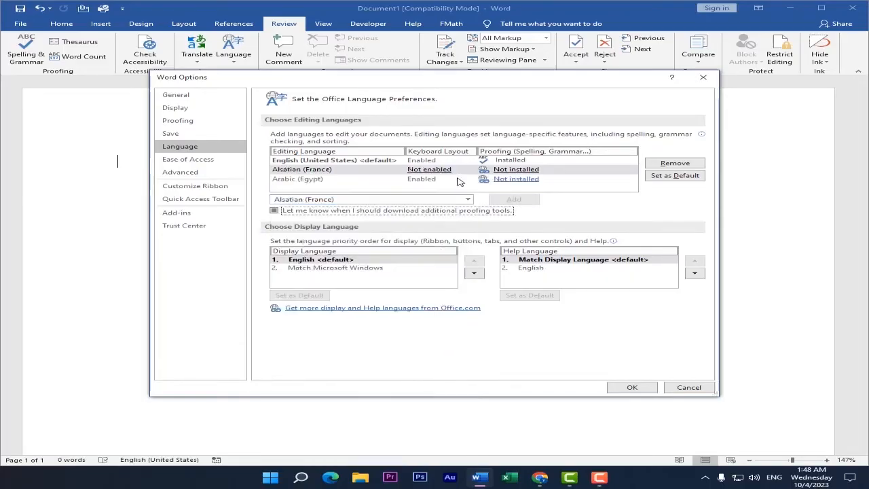
{"action": "left_click", "coordinate": [326, 172]}
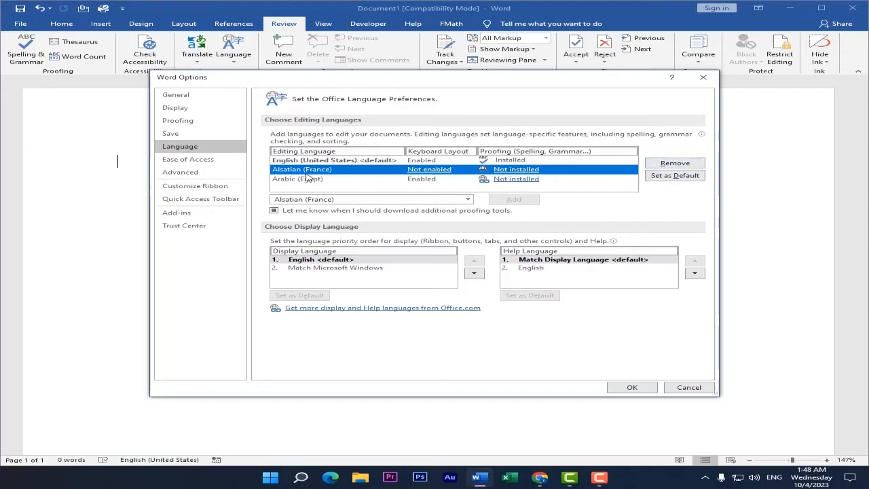
{"action": "left_click", "coordinate": [689, 388]}
Step: Insert a new comment containing a sample first name and start a reply to it
{"action": "left_click", "coordinate": [284, 54]}
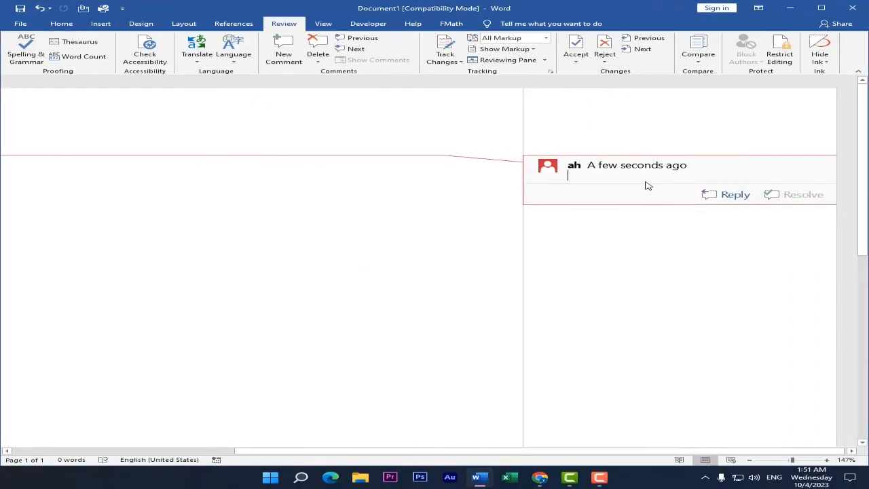
{"action": "type", "text": "ahmed"}
{"action": "key", "text": "Return"}
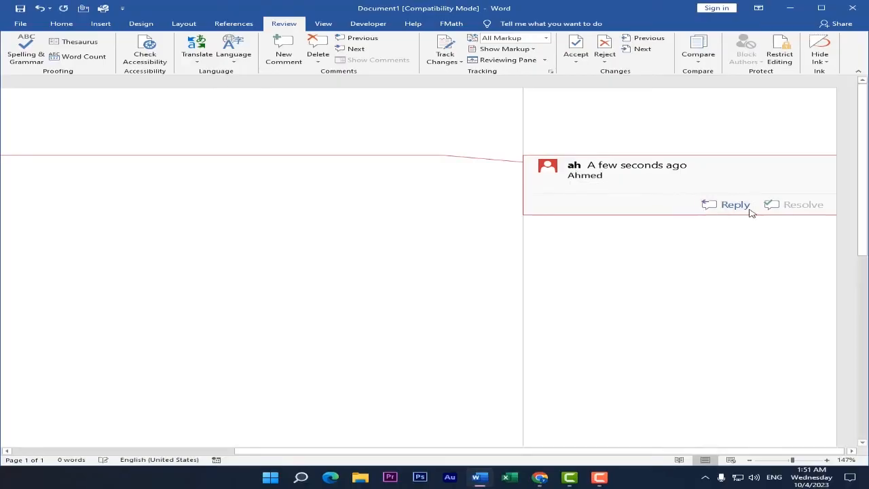
{"action": "left_click", "coordinate": [735, 205]}
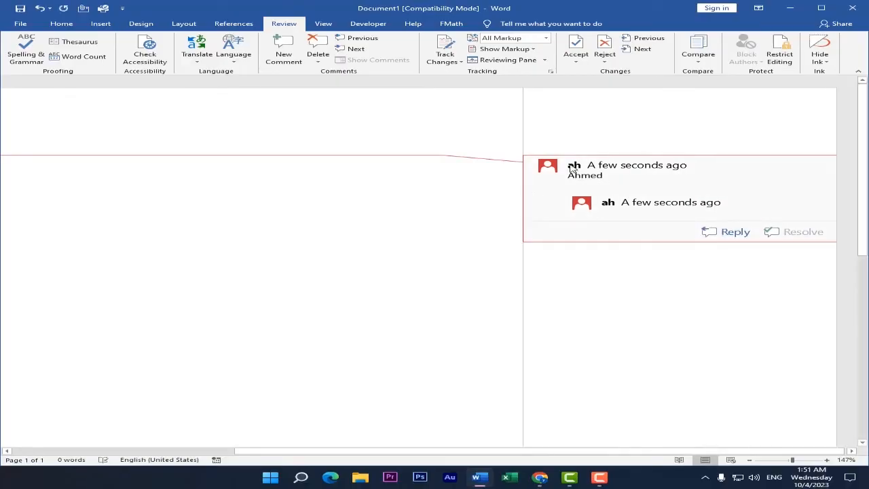
Step: Undo the comment reply and delete the comment from the document
{"action": "key", "text": "ctrl+z"}
{"action": "key", "text": "ctrl+z"}
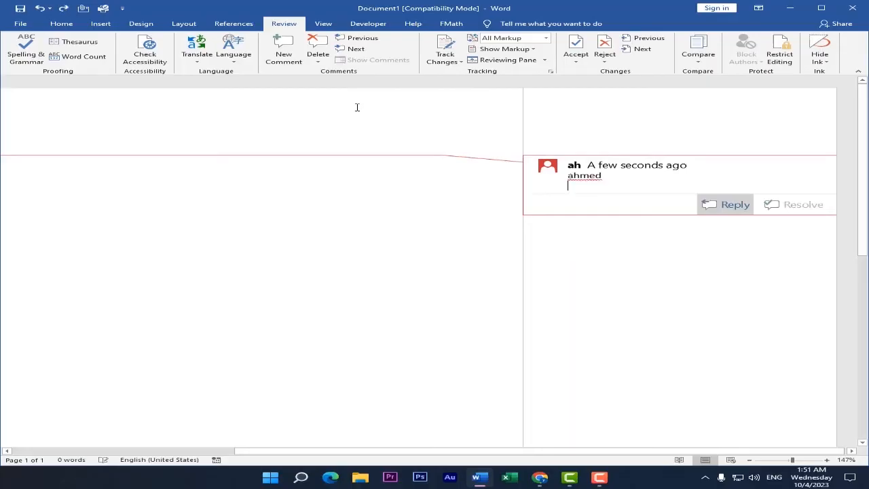
{"action": "left_click", "coordinate": [318, 46]}
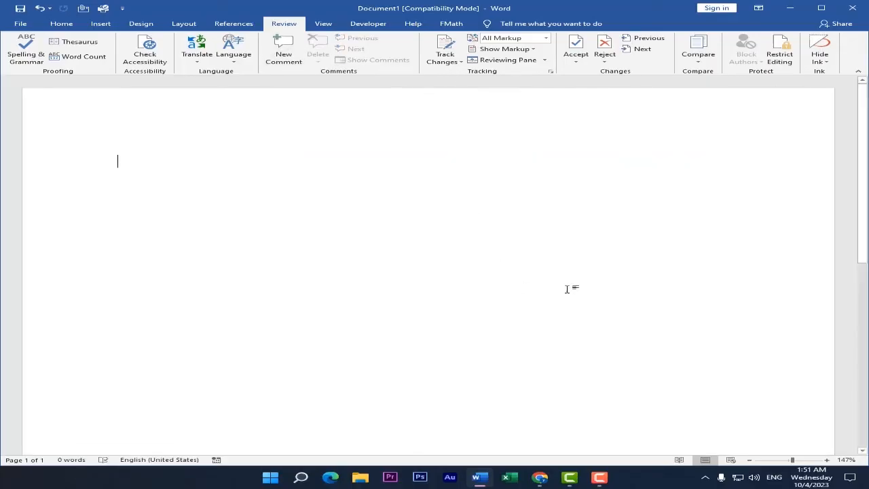
Step: Turn on Track Changes in All Markup view and enter a sample first name on four separate lines
{"action": "left_click", "coordinate": [456, 62]}
{"action": "left_click", "coordinate": [474, 73]}
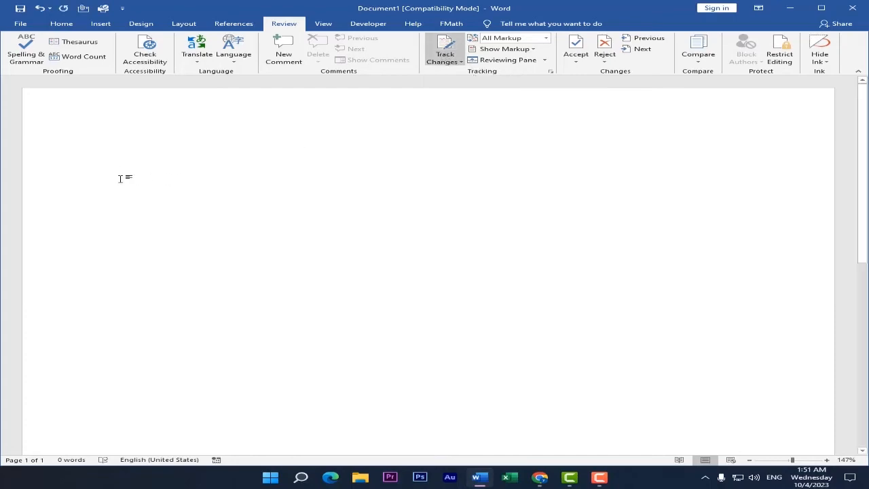
{"action": "type", "text": "a"}
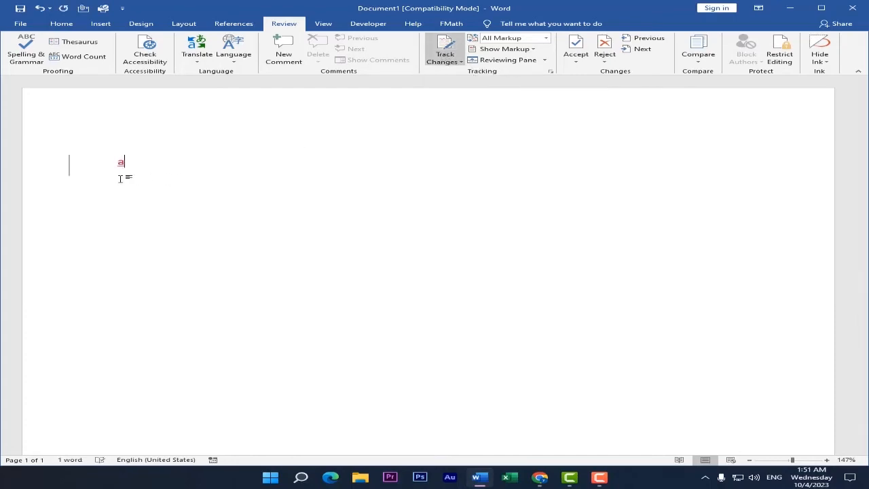
{"action": "type", "text": "hmed"}
{"action": "key", "text": "Return"}
{"action": "type", "text": "ahmed"}
{"action": "key", "text": "Return"}
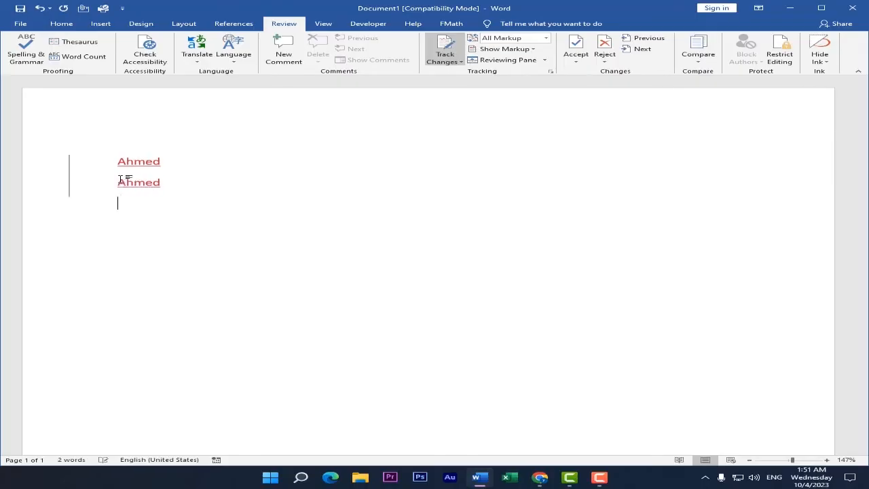
{"action": "type", "text": "ahmed"}
{"action": "key", "text": "Return"}
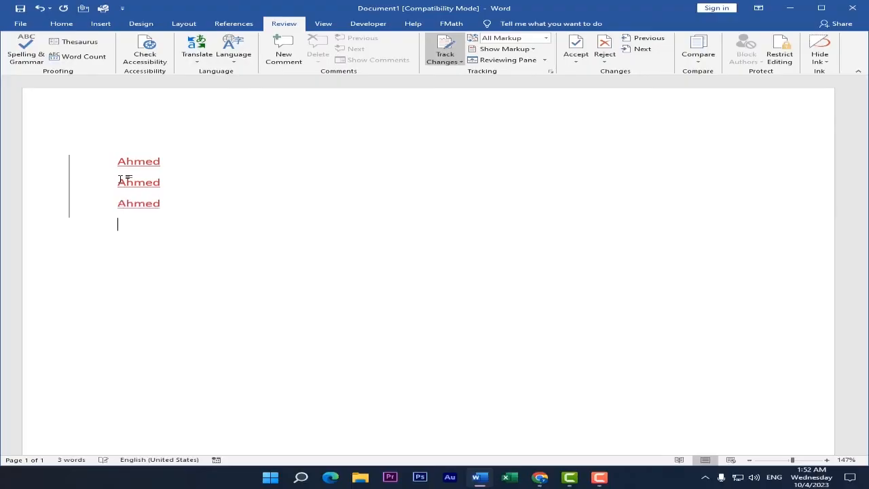
{"action": "type", "text": "ahmed"}
{"action": "key", "text": "Return"}
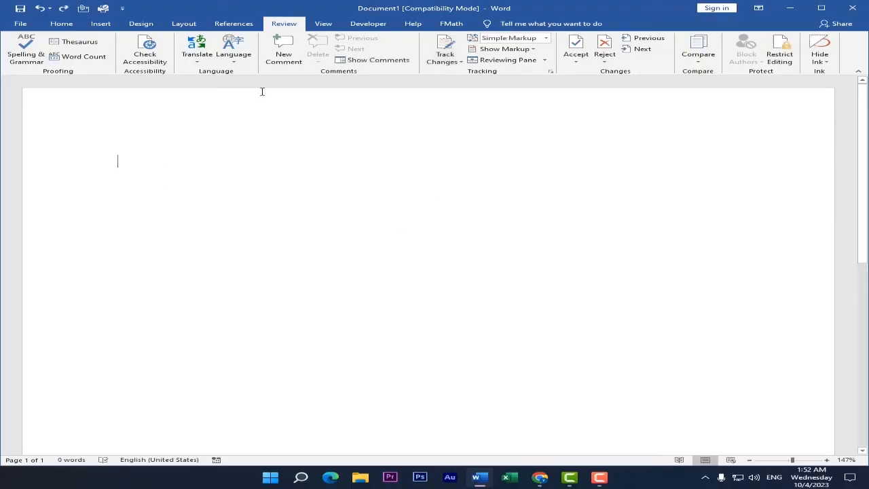
Step: Turn on Track Changes in Simple Markup view and enter a sample first name on three separate lines
{"action": "left_click", "coordinate": [444, 62]}
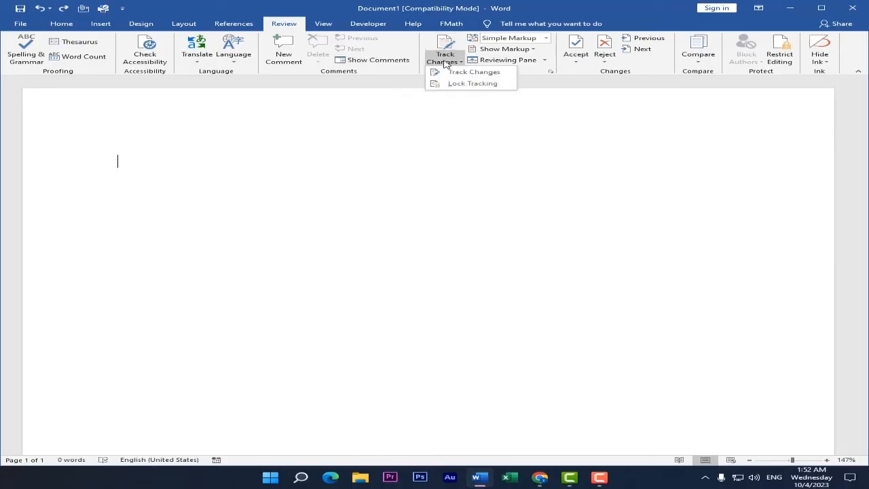
{"action": "left_click", "coordinate": [458, 72]}
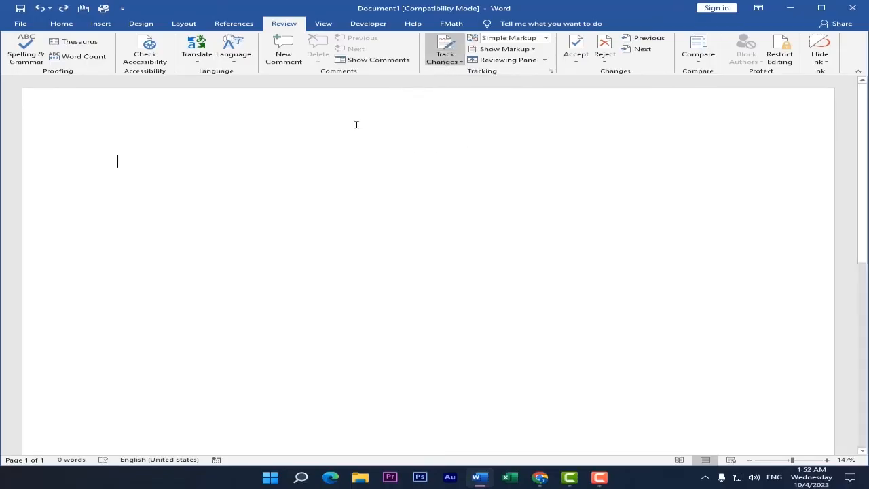
{"action": "type", "text": "ahmed"}
{"action": "key", "text": "Return"}
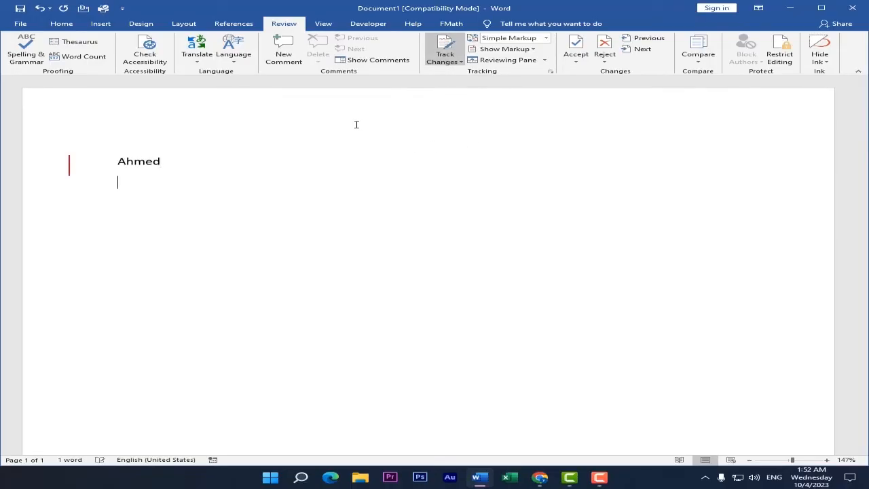
{"action": "type", "text": "ahmed"}
{"action": "key", "text": "Return"}
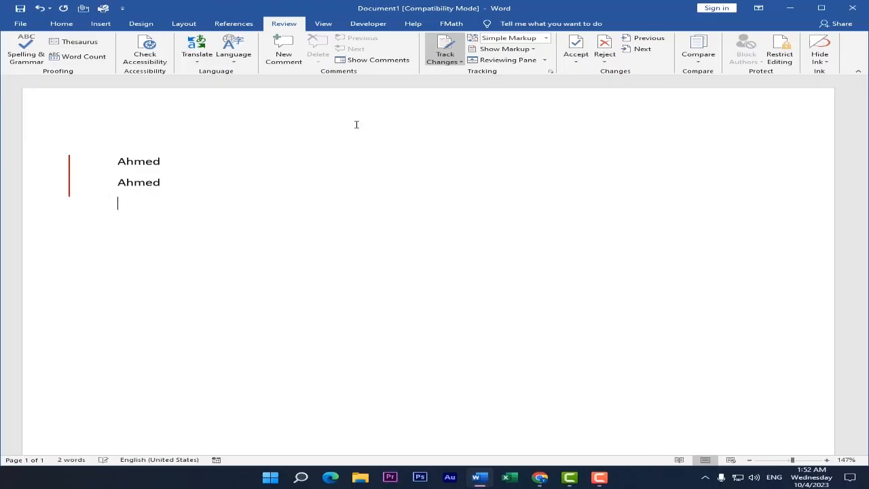
{"action": "type", "text": "ahmed"}
{"action": "key", "text": "Return"}
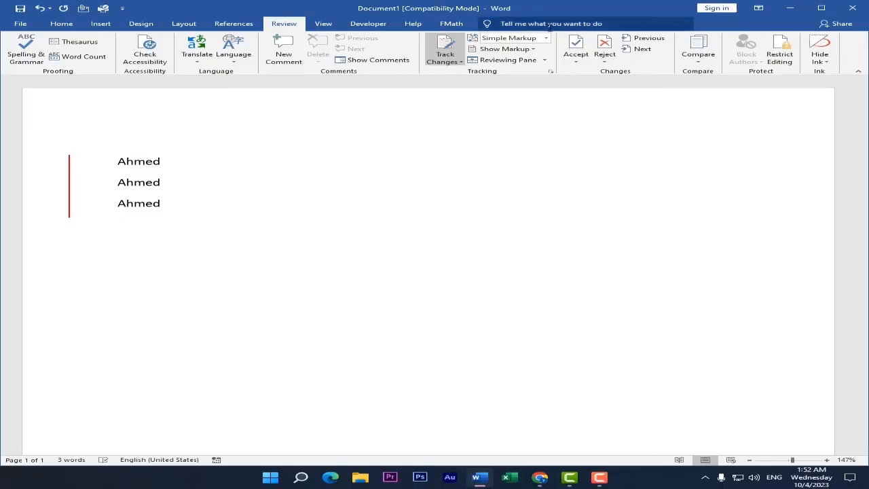
Step: Display the tracked insertions in All Markup view, followed by No Markup view
{"action": "left_click", "coordinate": [546, 38]}
{"action": "left_click", "coordinate": [513, 58]}
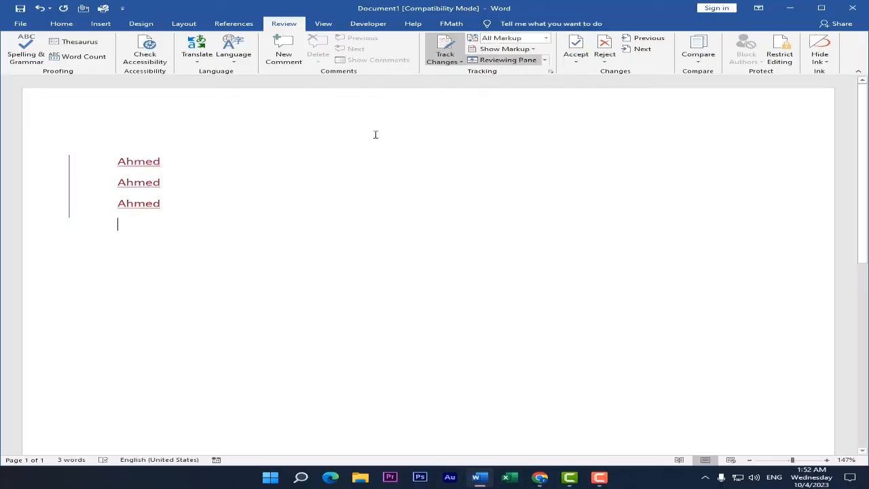
{"action": "left_click_drag", "start_coordinate": [119, 182], "coordinate": [158, 188]}
{"action": "left_click", "coordinate": [157, 188]}
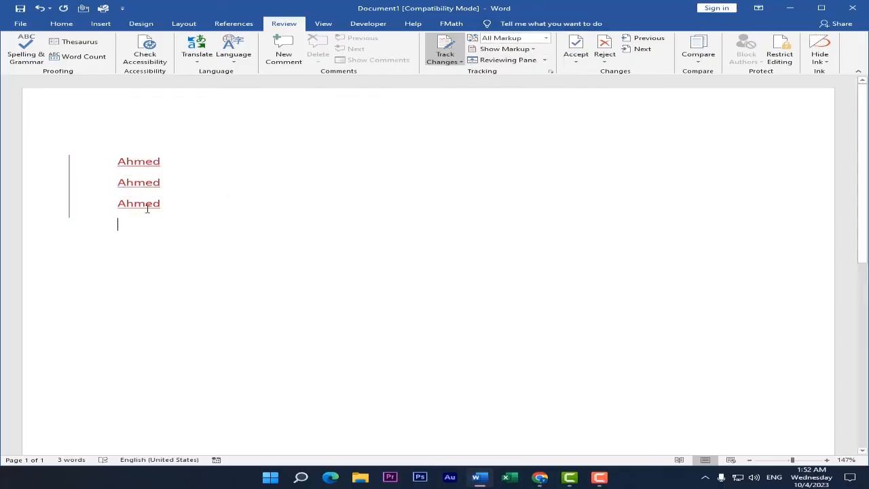
{"action": "left_click", "coordinate": [545, 39]}
{"action": "left_click", "coordinate": [528, 68]}
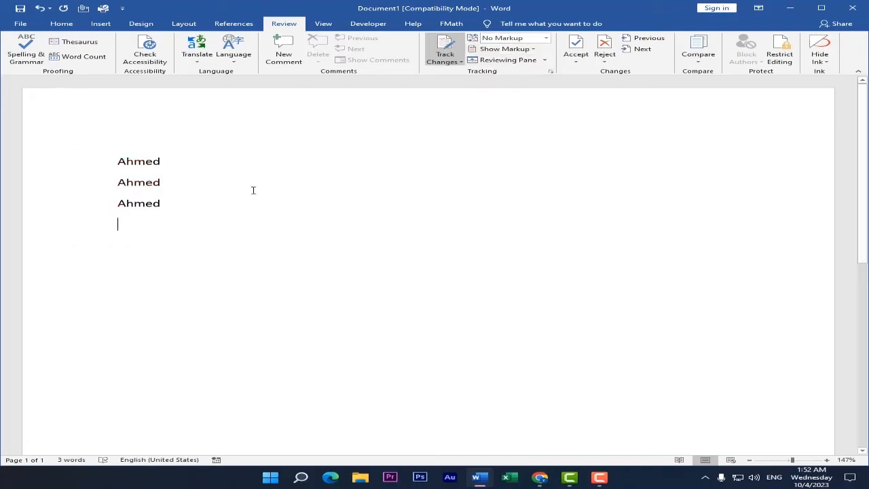
Step: Switch the review display to Original, to Simple Markup and back to Original to compare the versions
{"action": "left_click", "coordinate": [546, 39]}
{"action": "left_click", "coordinate": [499, 76]}
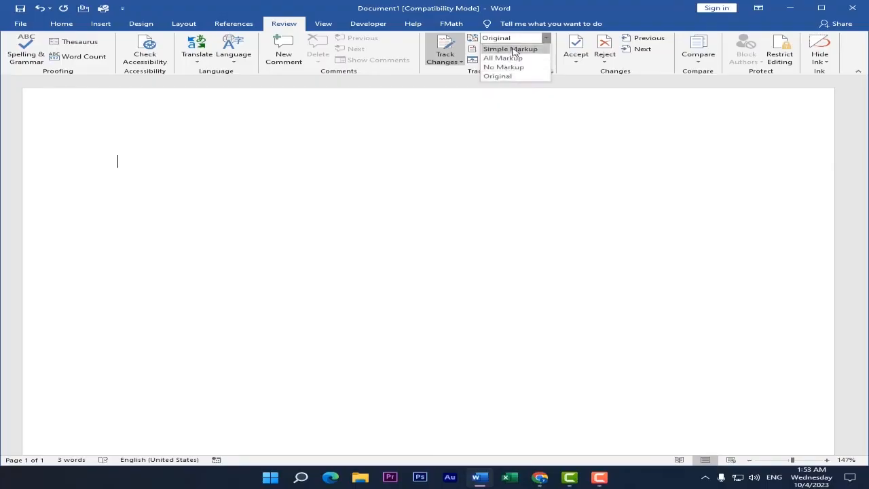
{"action": "left_click", "coordinate": [510, 50]}
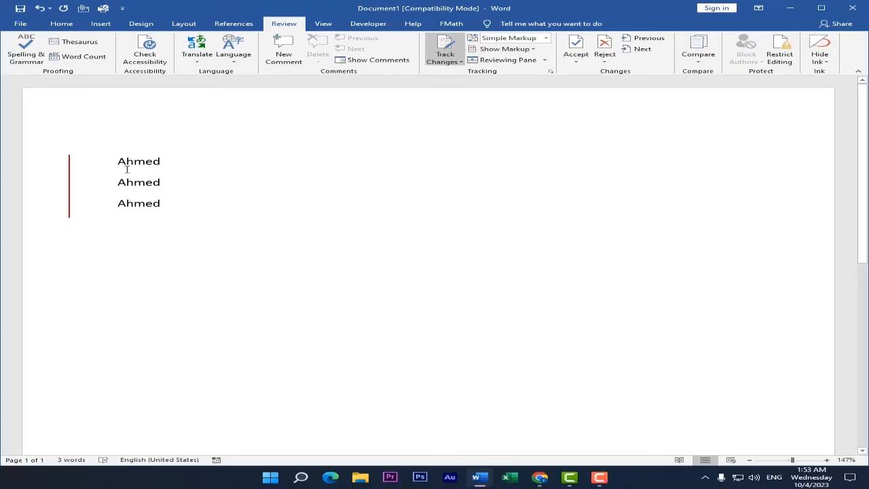
{"action": "left_click", "coordinate": [546, 38]}
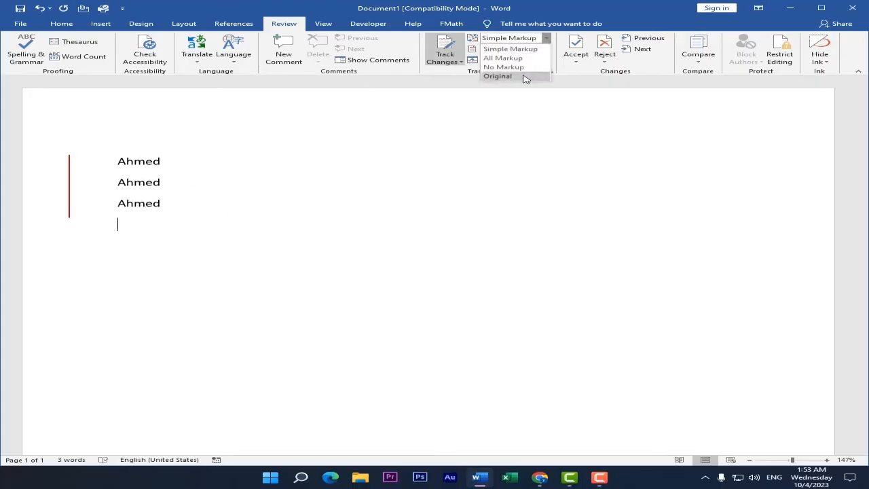
{"action": "left_click", "coordinate": [523, 76]}
Step: Reject the tracked insertion of the three name lines and dismiss the resulting message
{"action": "left_click", "coordinate": [577, 49]}
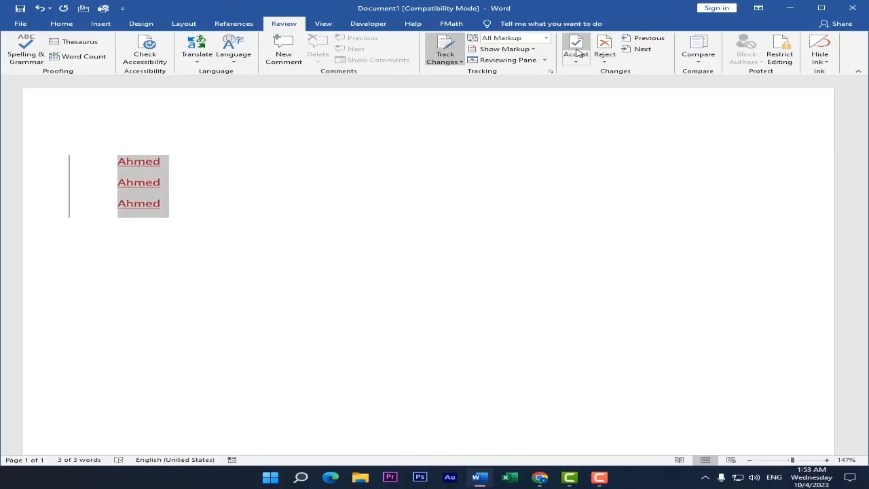
{"action": "left_click", "coordinate": [605, 46]}
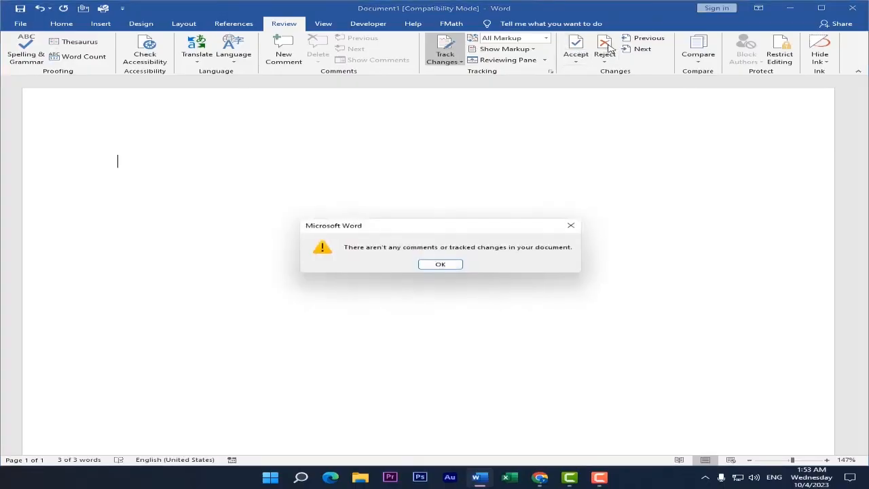
{"action": "left_click", "coordinate": [438, 266]}
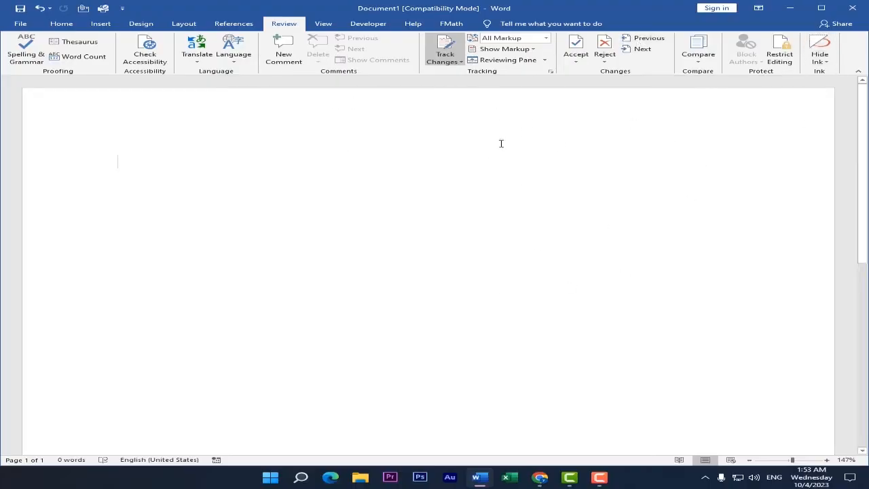
Step: Cycle the blank document's display through Read Mode, Web Layout and Outline view
{"action": "left_click", "coordinate": [323, 23]}
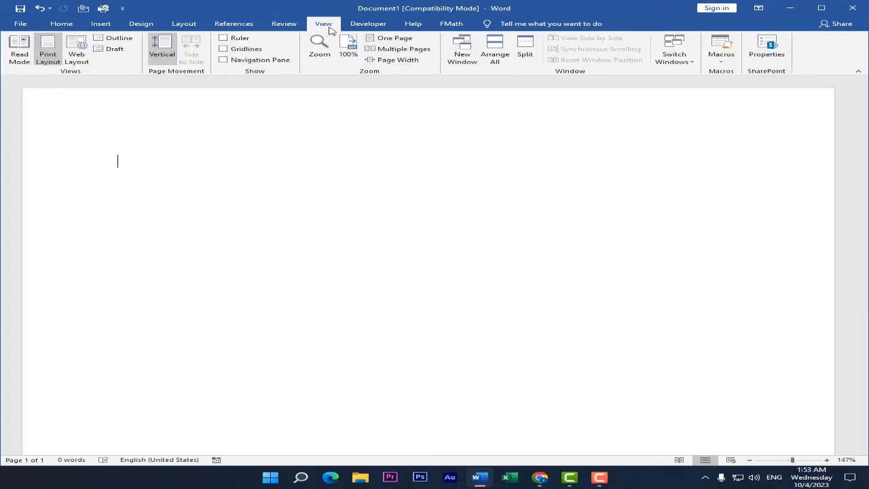
{"action": "left_click", "coordinate": [20, 50]}
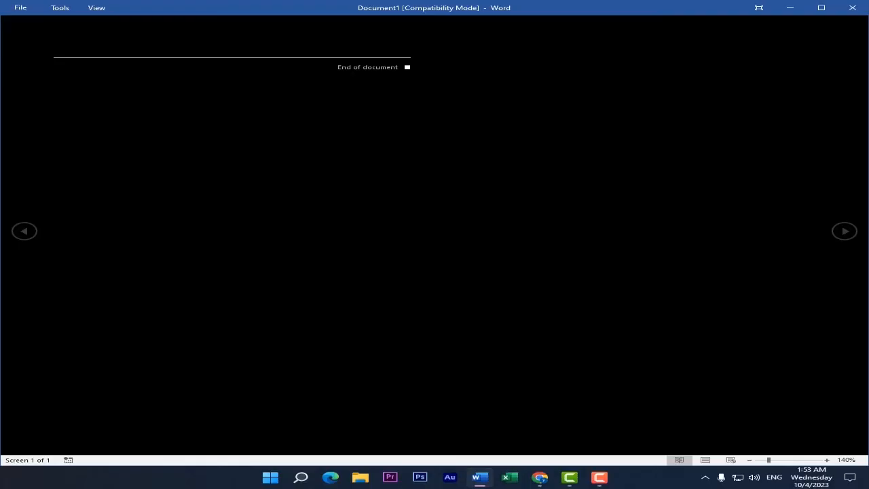
{"action": "key", "text": "Escape"}
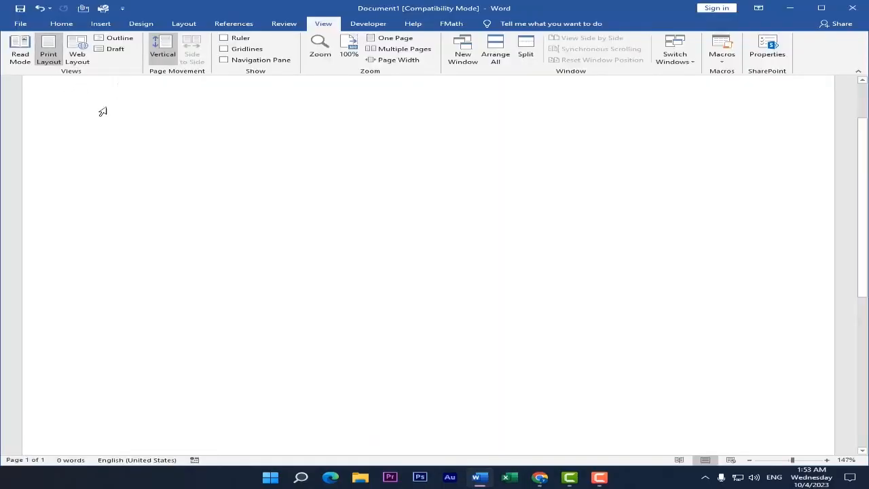
{"action": "left_click", "coordinate": [77, 53]}
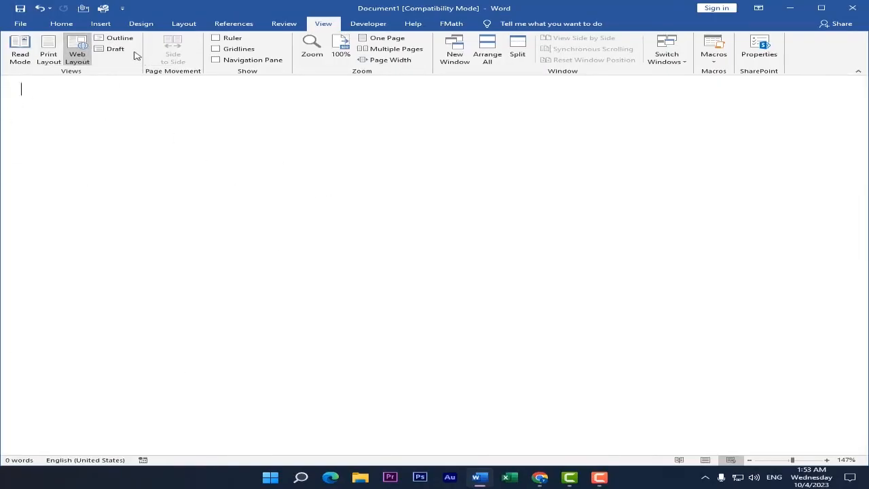
{"action": "left_click", "coordinate": [117, 39]}
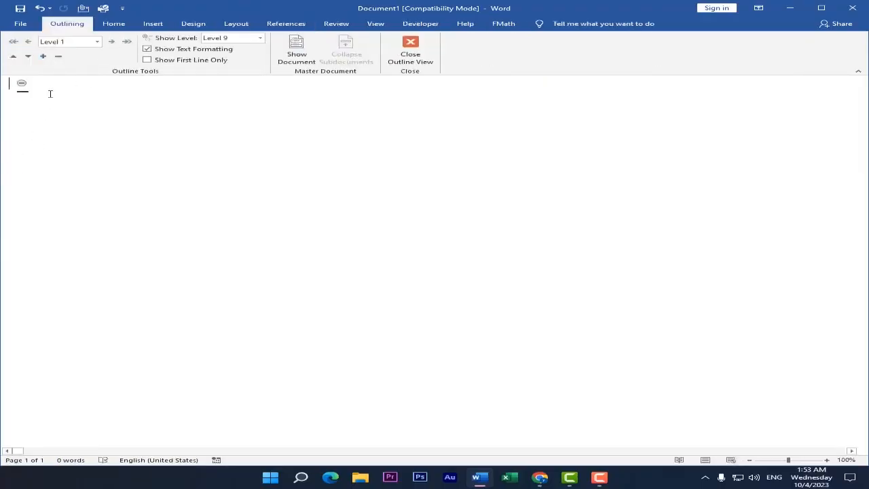
Step: Enter the same first name on three lines in the outline and close Outline view
{"action": "type", "text": "ahmed"}
{"action": "key", "text": "Return"}
{"action": "type", "text": "ahmed"}
{"action": "key", "text": "Return"}
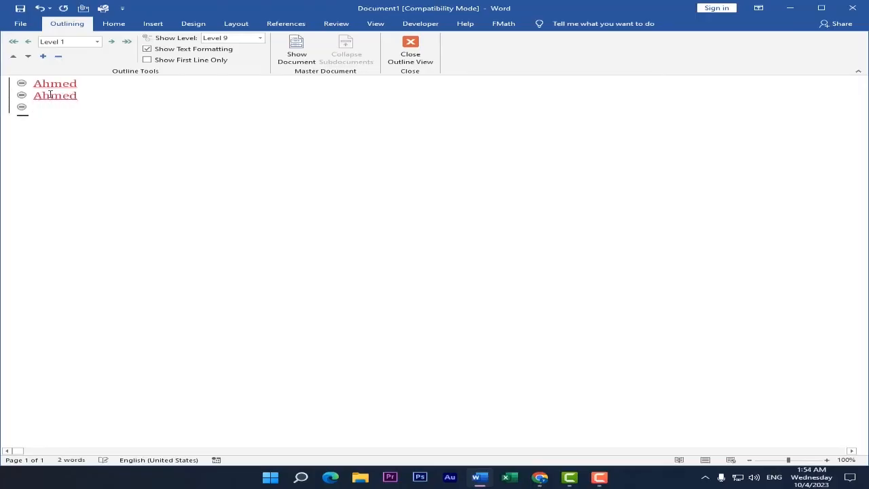
{"action": "type", "text": "ahmed"}
{"action": "key", "text": "Return"}
{"action": "left_click", "coordinate": [410, 49]}
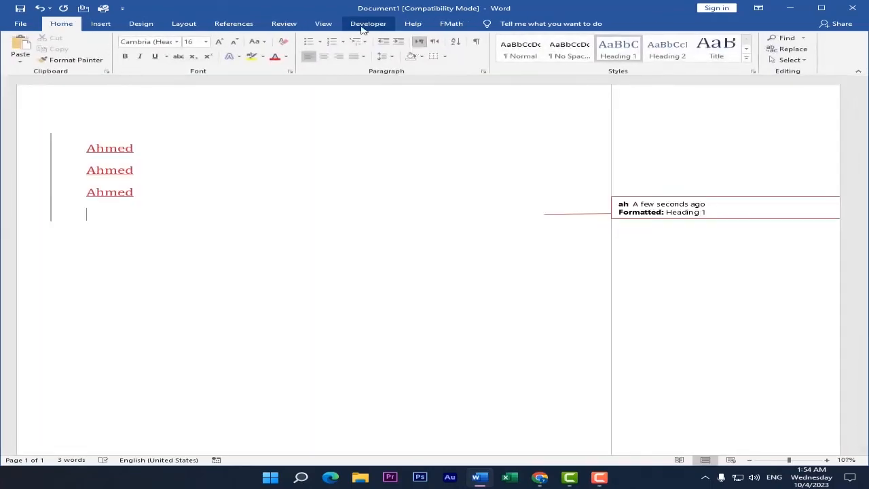
Step: Switch the blank document to Draft view and enter the same first name on three lines
{"action": "left_click", "coordinate": [335, 26]}
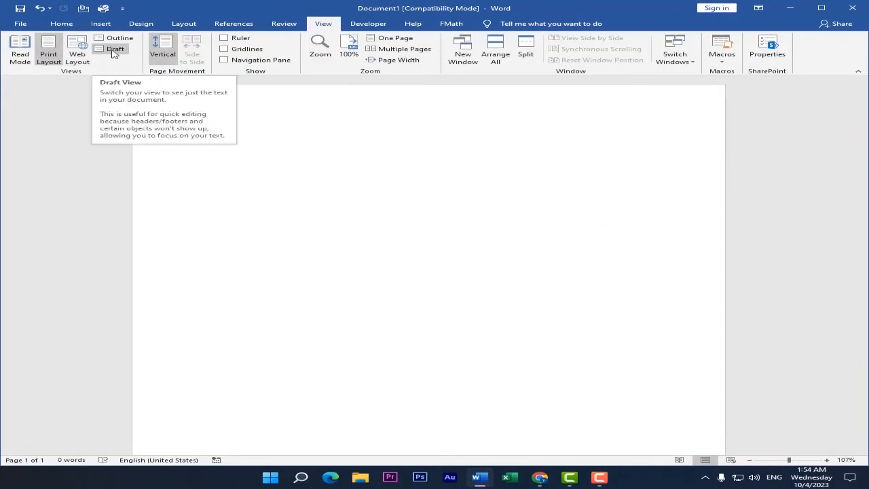
{"action": "left_click", "coordinate": [114, 52]}
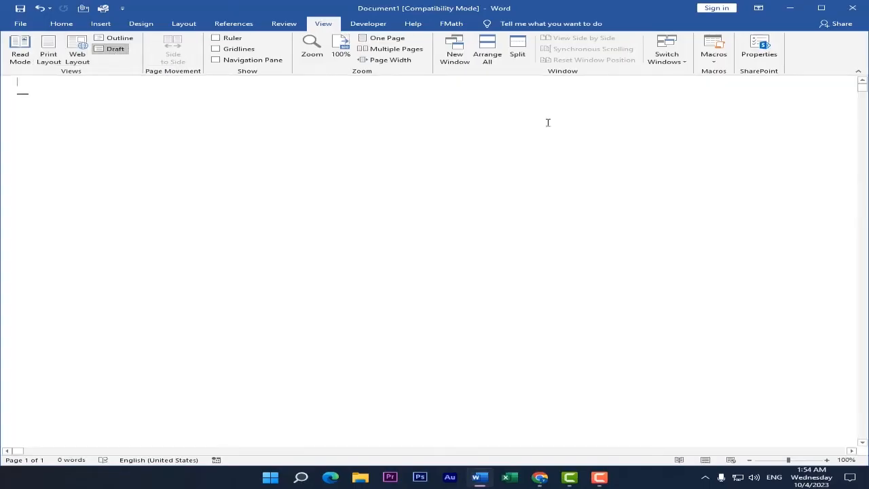
{"action": "type", "text": "ahmed"}
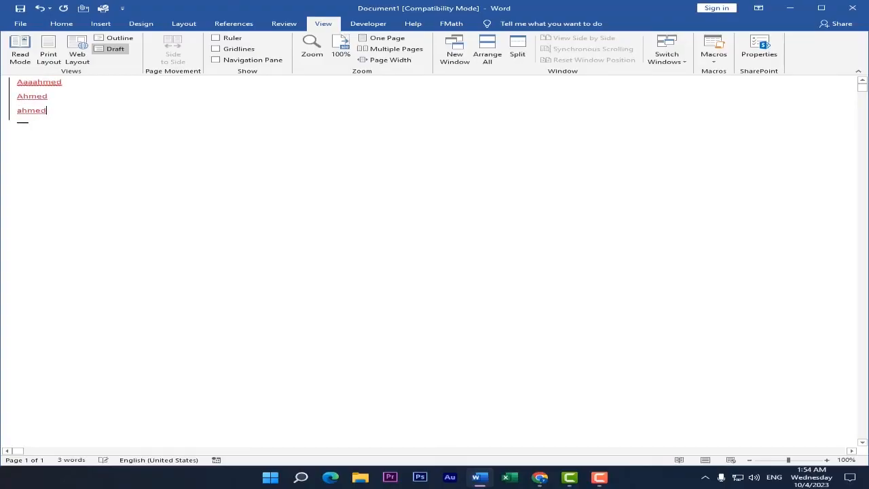
{"action": "key", "text": "Return"}
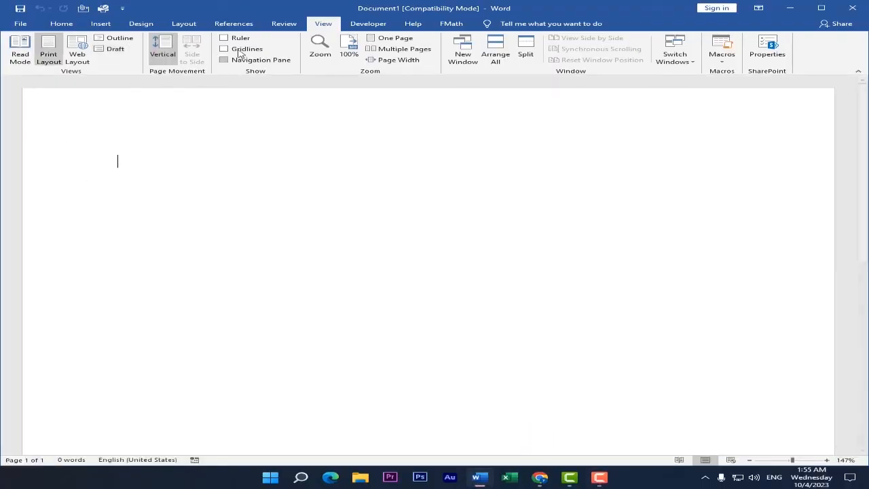
Step: Show the ruler, move the paragraph's left indent in by about 0.3 inch, and hide the ruler again
{"action": "left_click", "coordinate": [225, 39]}
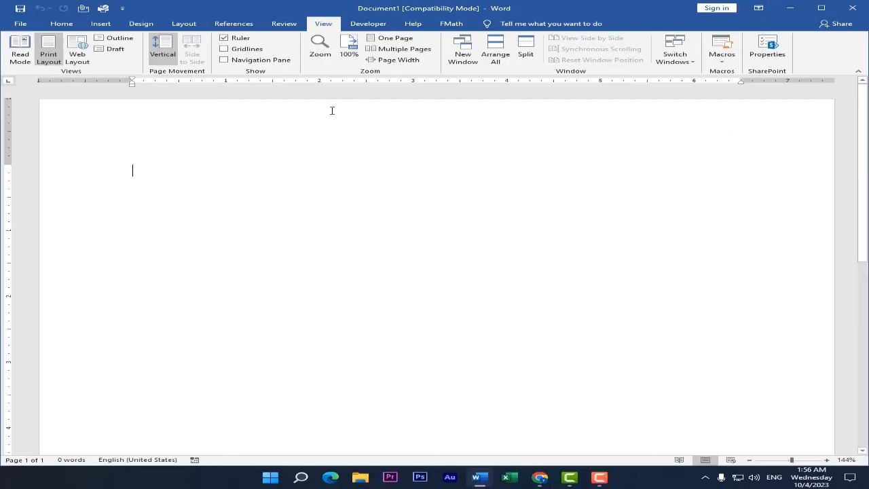
{"action": "mouse_move", "coordinate": [131, 84]}
{"action": "left_mouse_down"}
{"action": "mouse_move", "coordinate": [102, 86]}
{"action": "mouse_move", "coordinate": [161, 85]}
{"action": "left_mouse_up"}
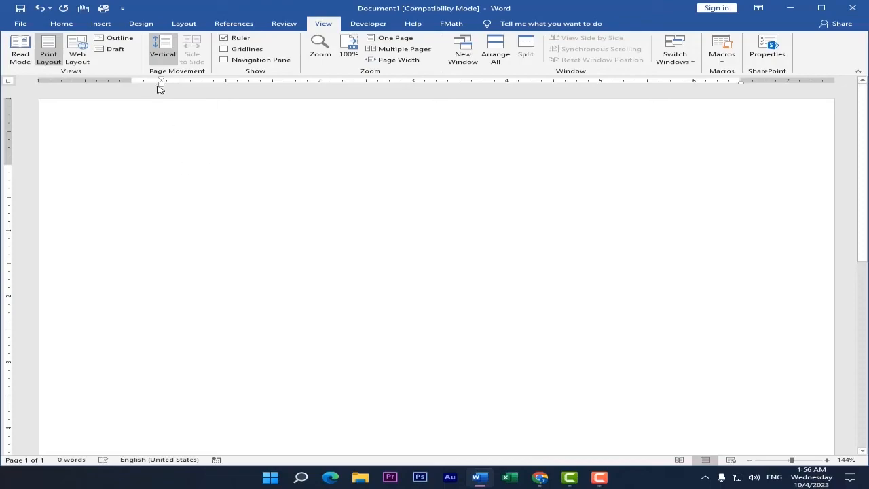
{"action": "left_click", "coordinate": [224, 39]}
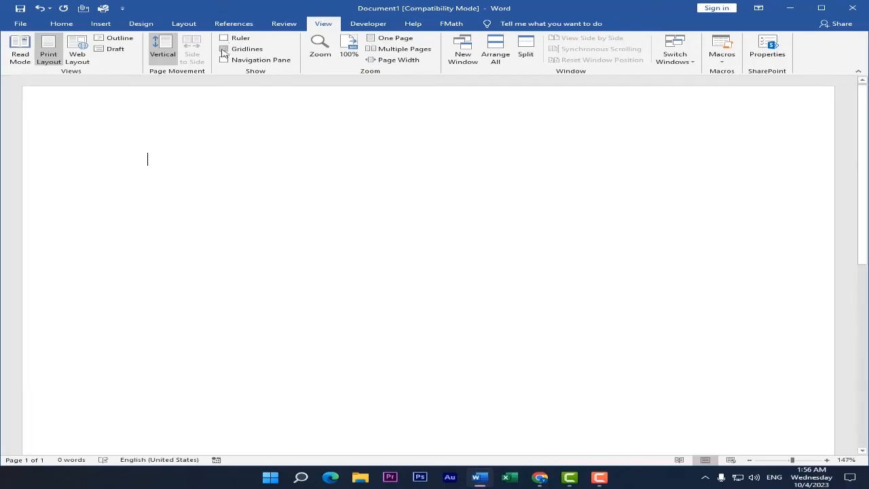
Step: Show the page gridlines and enter the sample text "asd" repeatedly on the first line
{"action": "left_click", "coordinate": [224, 49]}
{"action": "scroll", "coordinate": [453, 294], "scroll_direction": "down", "scroll_amount": 1}
{"action": "scroll", "coordinate": [453, 293], "scroll_direction": "down", "scroll_amount": 3}
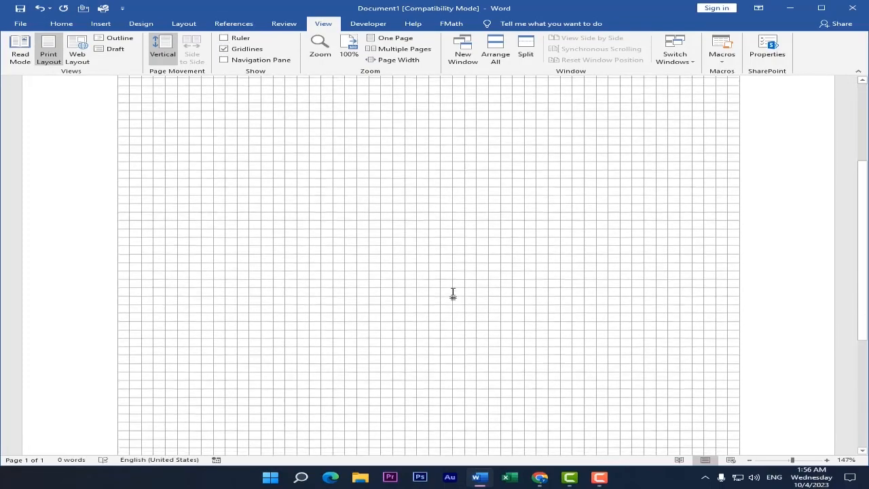
{"action": "scroll", "coordinate": [453, 293], "scroll_direction": "up", "scroll_amount": 4}
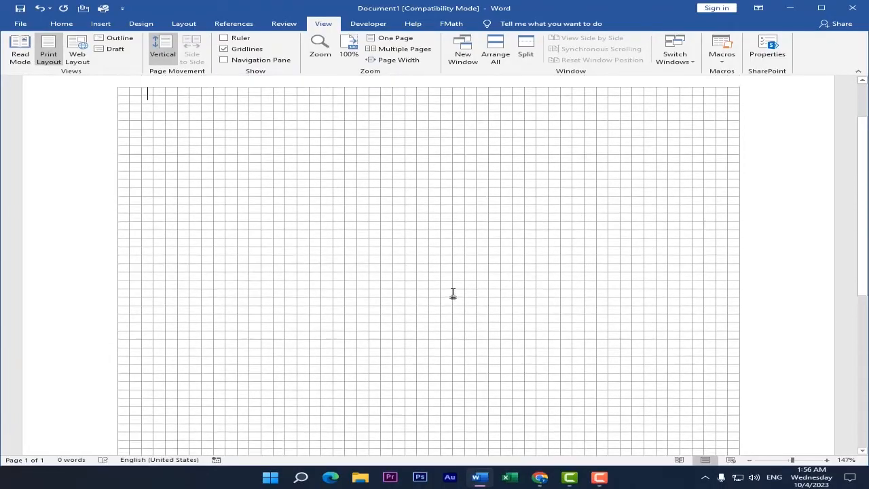
{"action": "scroll", "coordinate": [453, 293], "scroll_direction": "down", "scroll_amount": 2}
{"action": "type", "text": "asd"}
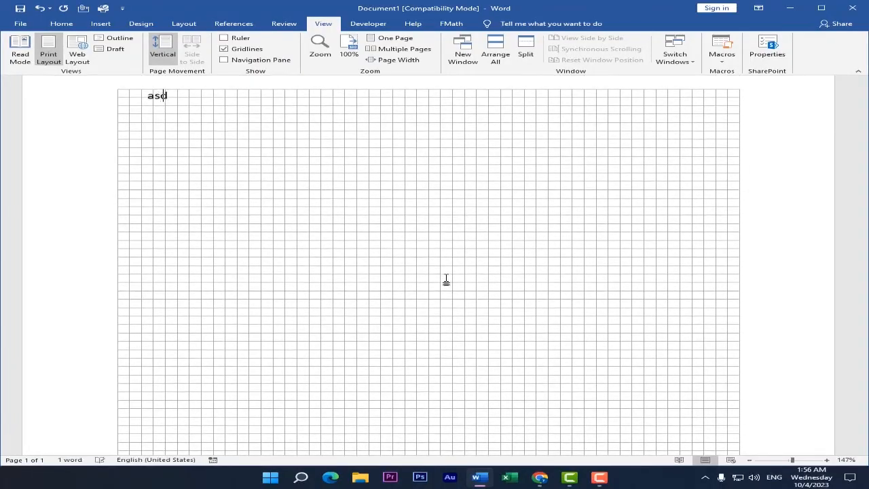
{"action": "type", "text": "asdasd"}
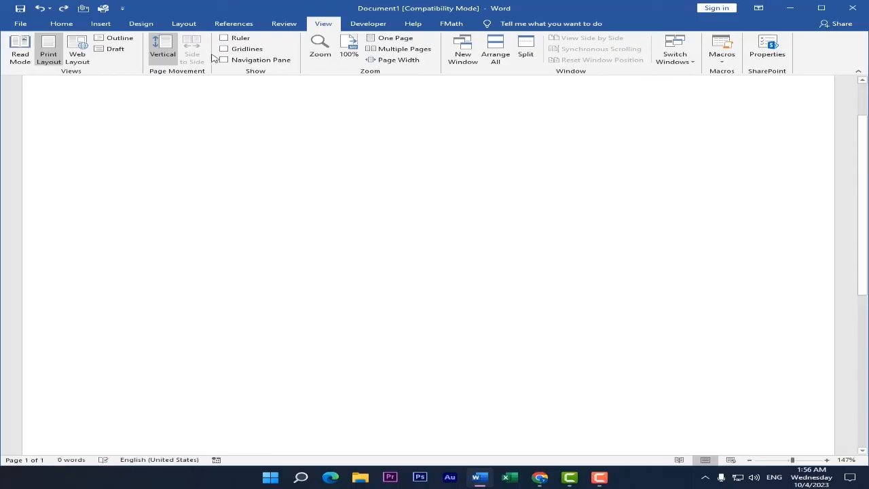
Step: Preview the percentage, page width, text width, whole page and many pages zoom options without applying any of them
{"action": "left_click", "coordinate": [319, 46]}
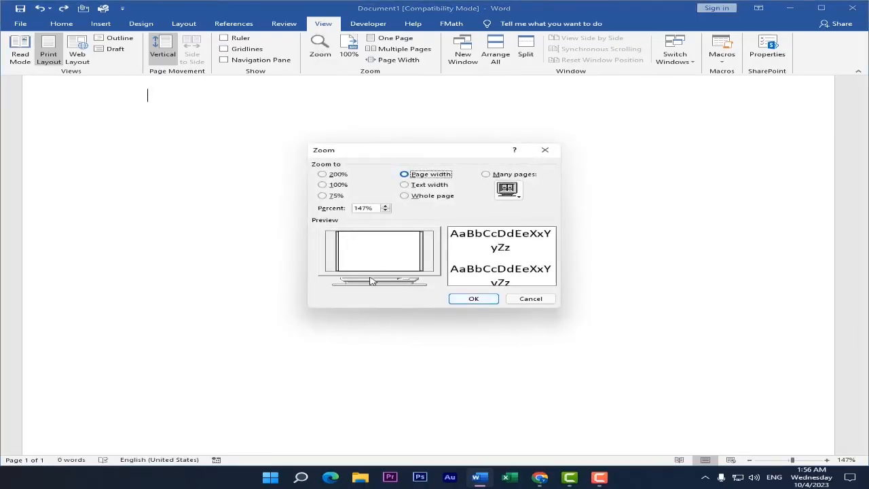
{"action": "left_click", "coordinate": [337, 185]}
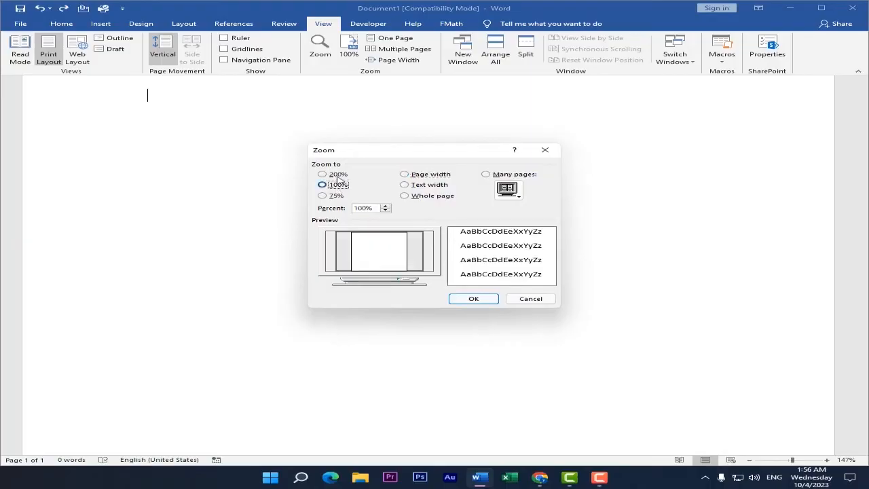
{"action": "left_click", "coordinate": [338, 175]}
{"action": "left_click", "coordinate": [330, 196]}
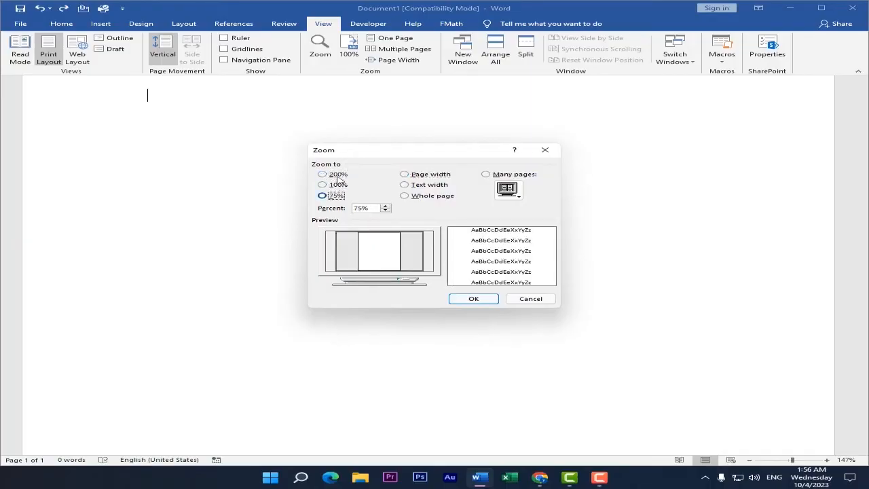
{"action": "left_click", "coordinate": [334, 175]}
{"action": "left_click", "coordinate": [427, 187]}
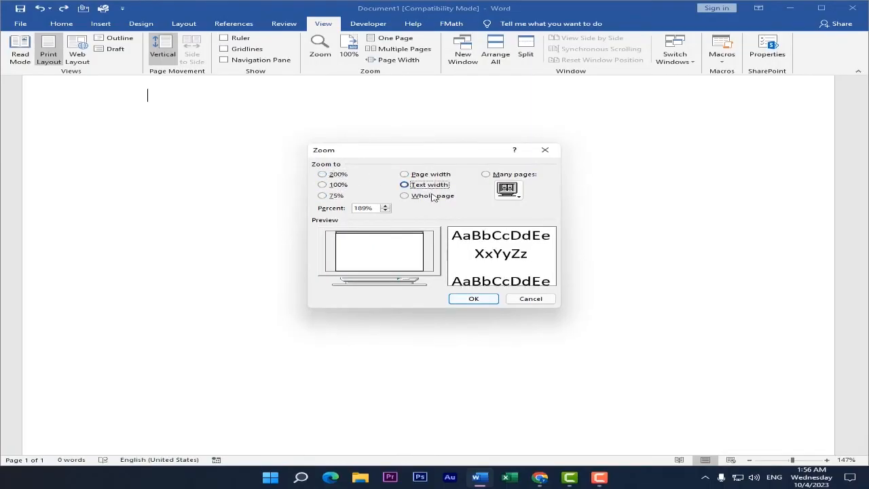
{"action": "left_click", "coordinate": [433, 196]}
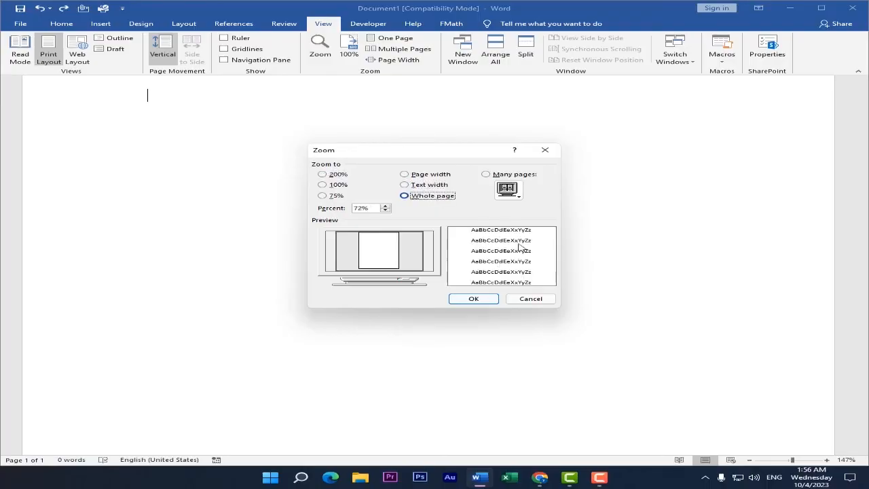
{"action": "left_click", "coordinate": [428, 174]}
{"action": "left_click", "coordinate": [505, 177]}
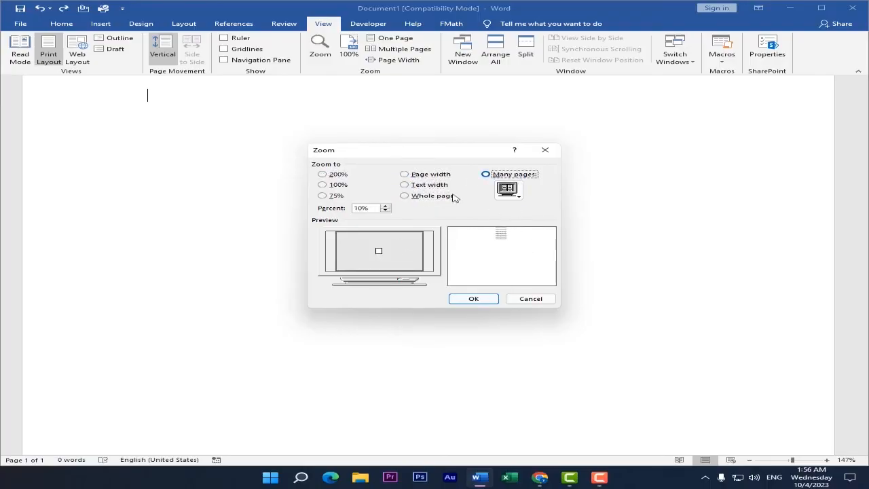
{"action": "left_click", "coordinate": [517, 195]}
{"action": "left_click", "coordinate": [503, 192]}
{"action": "left_click", "coordinate": [545, 150]}
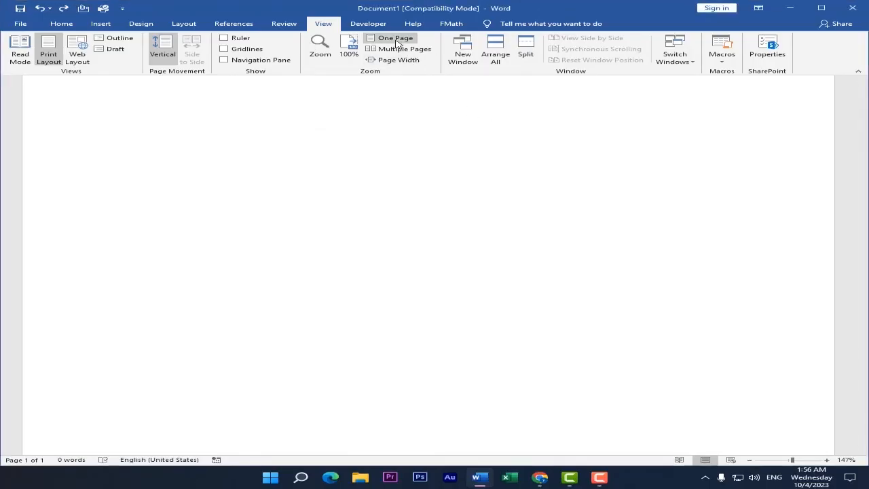
Step: Zoom the document to show one whole page, followed by page width
{"action": "left_click", "coordinate": [396, 41]}
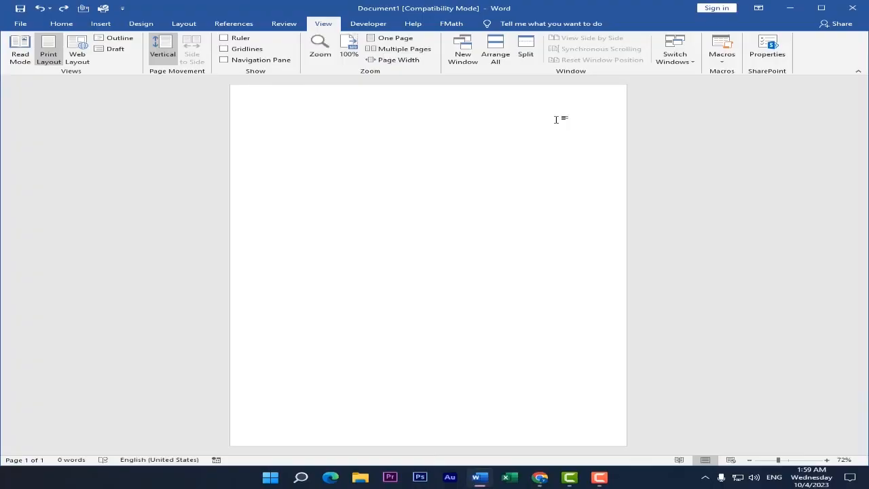
{"action": "left_click", "coordinate": [383, 61]}
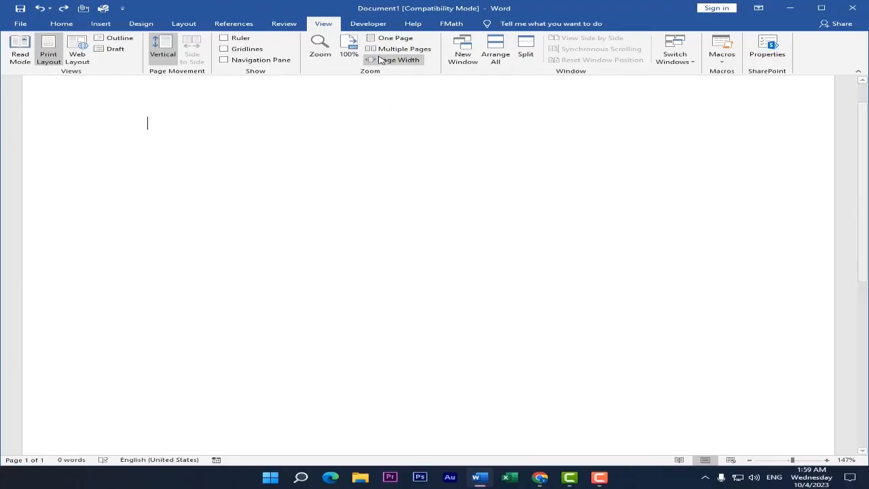
Step: Open a second window of the document, close it, and split the original window into two panes
{"action": "left_click", "coordinate": [464, 62]}
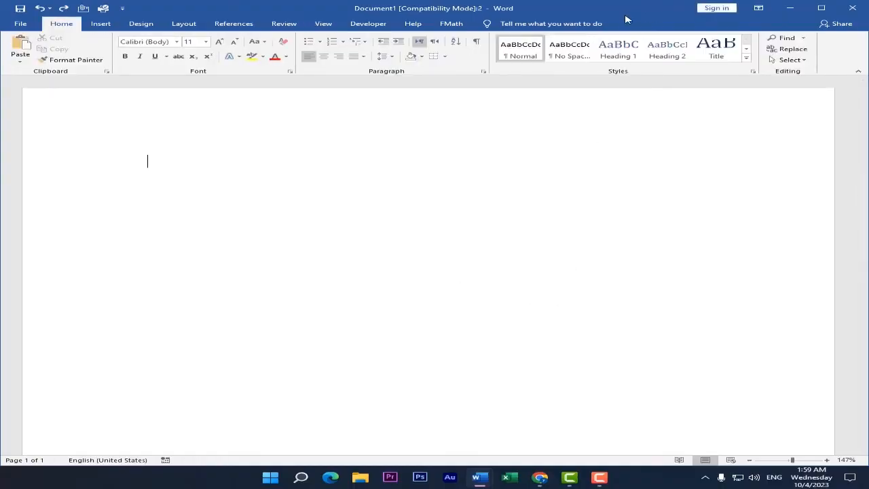
{"action": "left_click", "coordinate": [852, 7]}
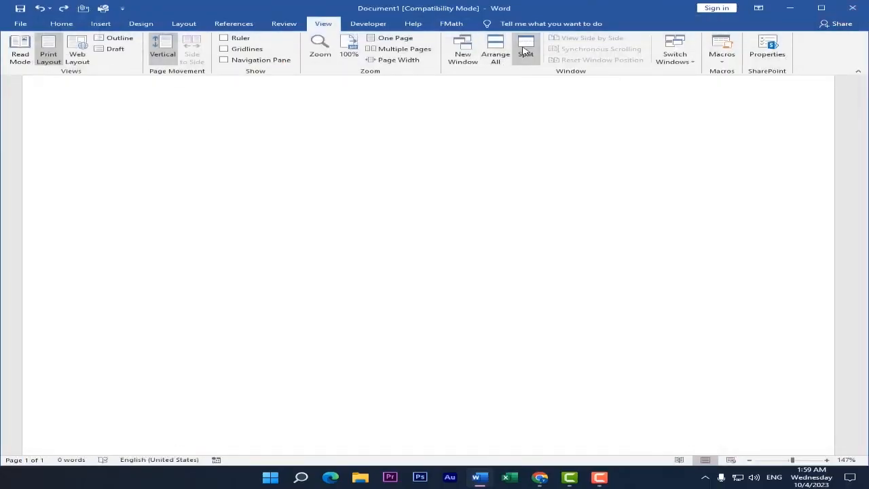
{"action": "left_click", "coordinate": [525, 53]}
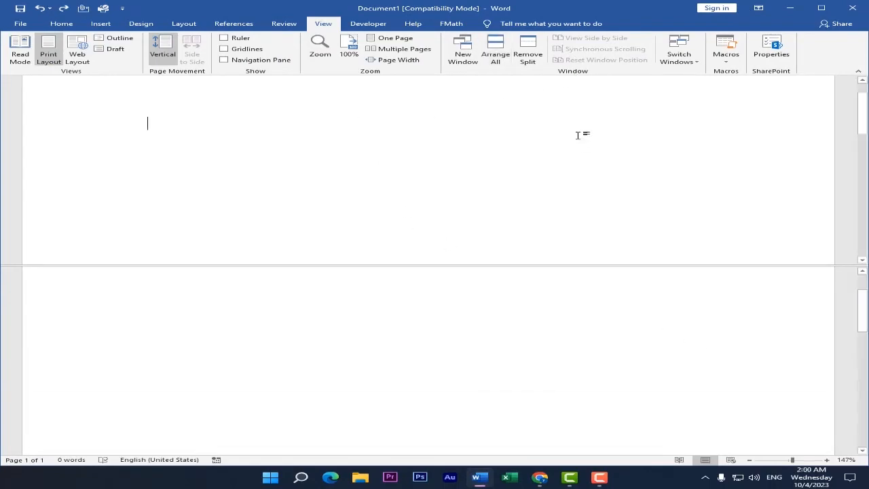
Step: Look over the Macros dialog and macro commands, and view the document's properties before returning to the page
{"action": "left_click", "coordinate": [737, 45]}
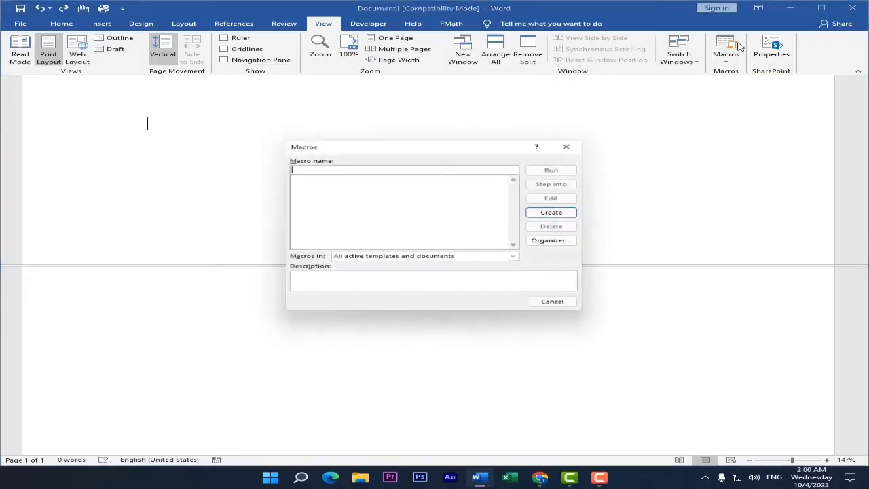
{"action": "left_click", "coordinate": [566, 146]}
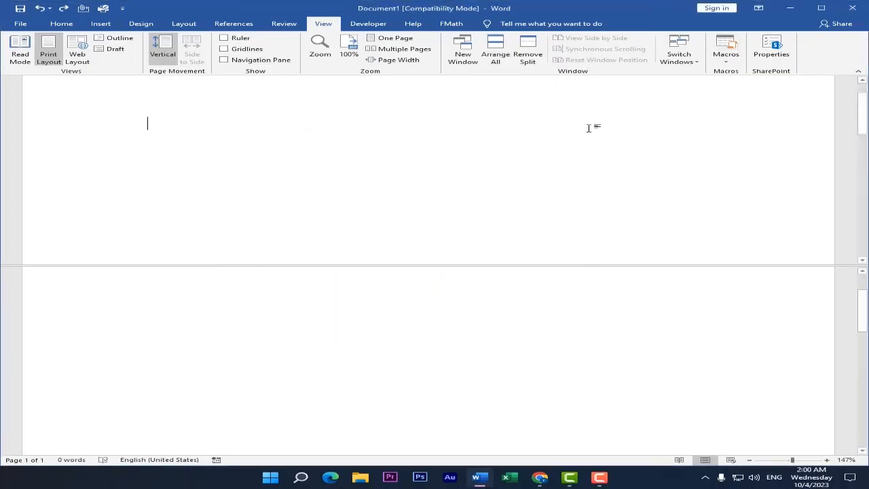
{"action": "left_click", "coordinate": [732, 61]}
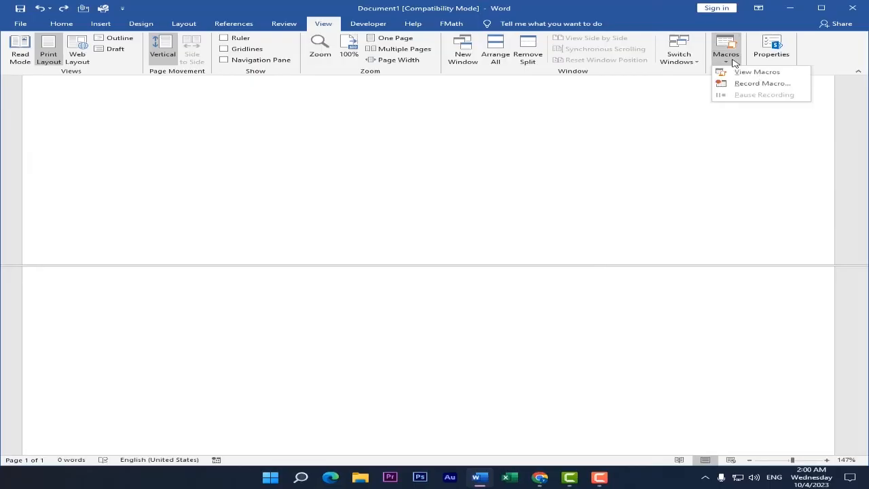
{"action": "left_click", "coordinate": [732, 61]}
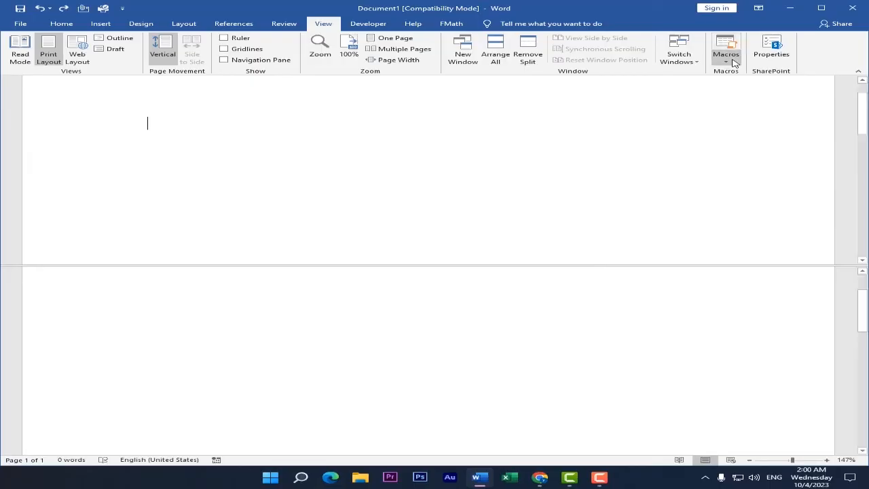
{"action": "left_click", "coordinate": [785, 54]}
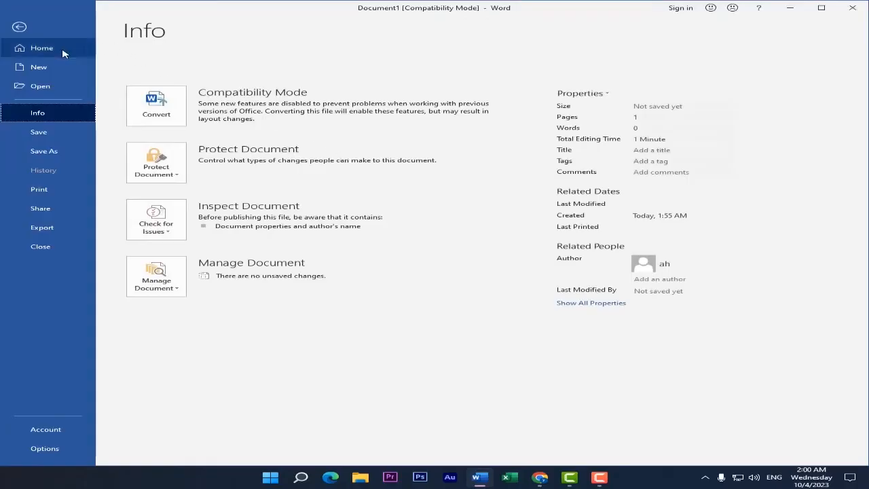
{"action": "left_click", "coordinate": [20, 28]}
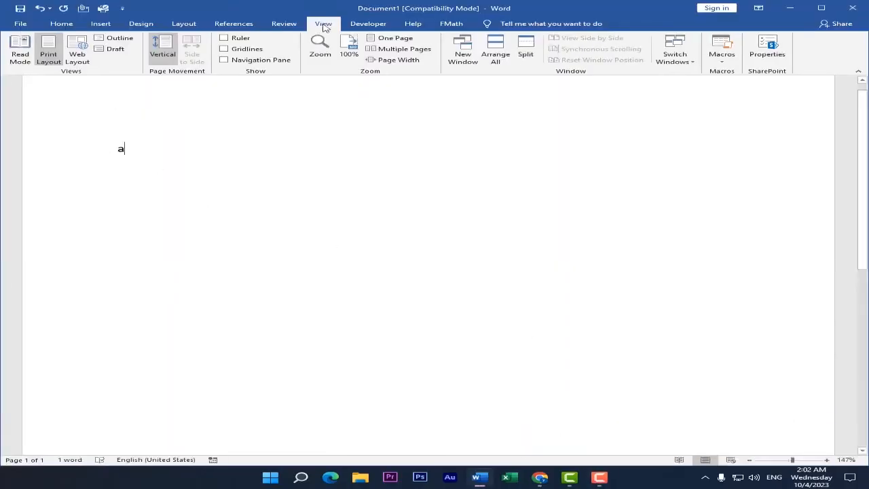
Step: Delete the letter "a" from the page and open the store of available Office Add-ins
{"action": "left_click", "coordinate": [368, 24]}
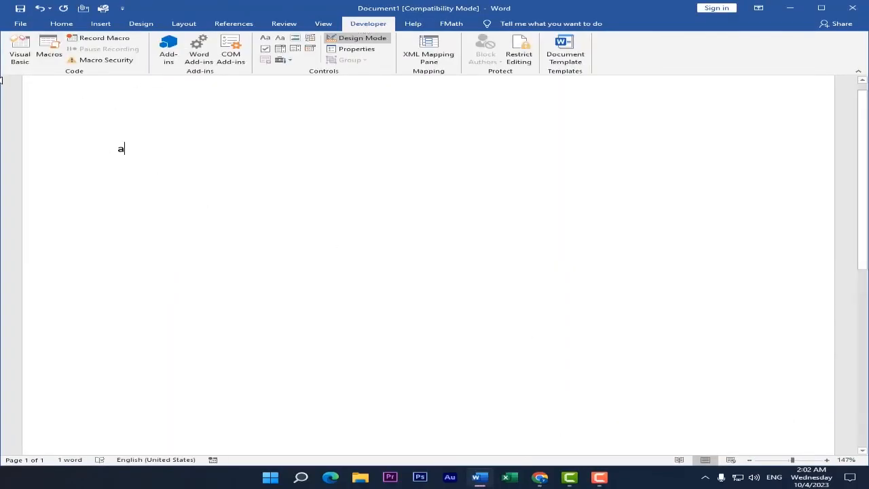
{"action": "key", "text": "BackSpace"}
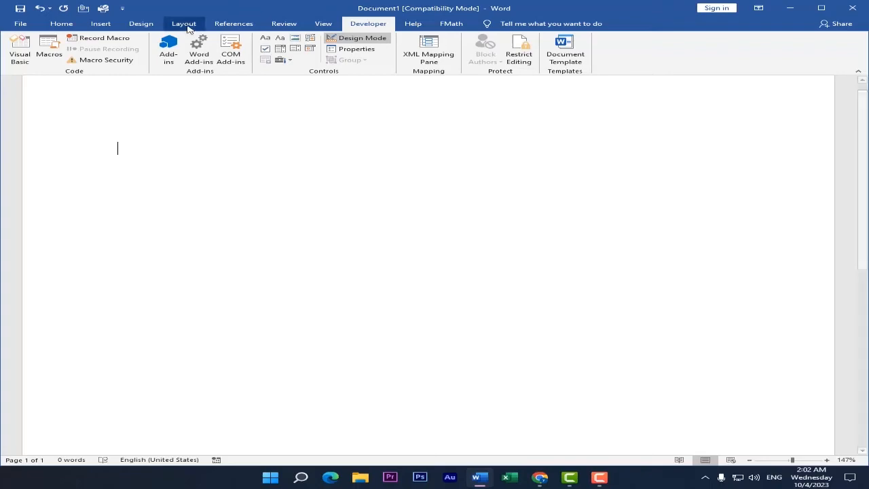
{"action": "left_click", "coordinate": [169, 60]}
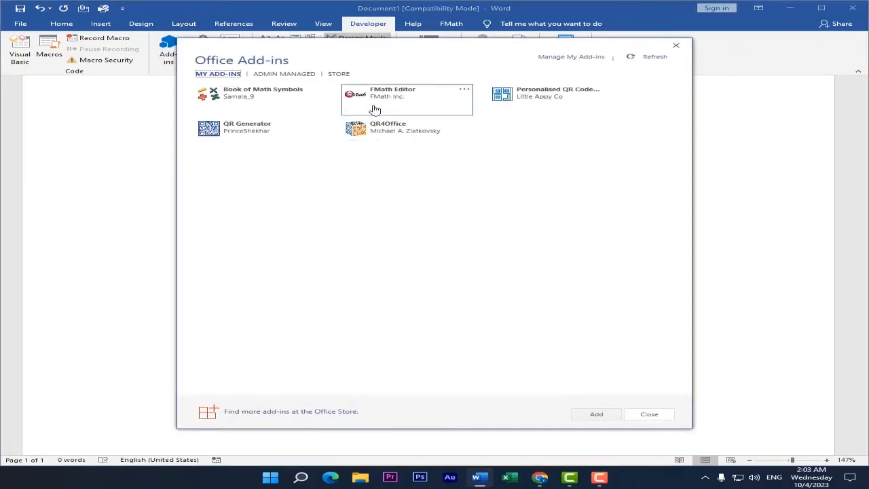
{"action": "left_click", "coordinate": [339, 75]}
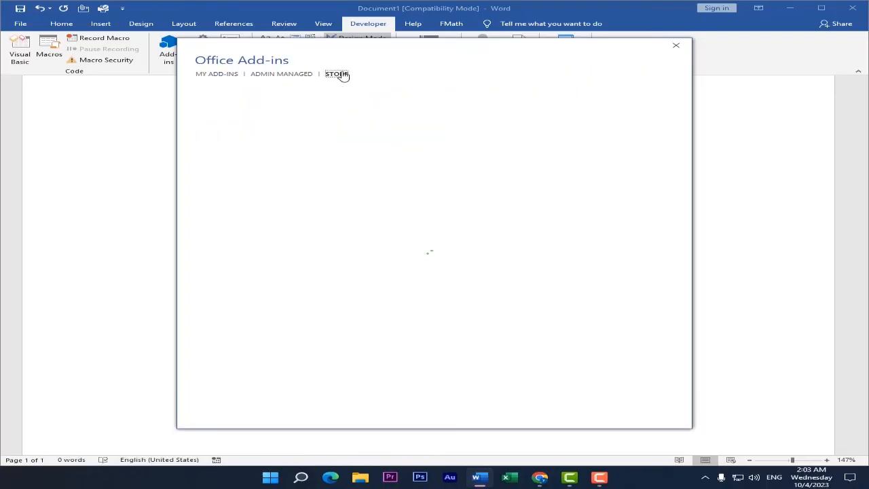
Step: Close the Office Add-ins window and try a rich text and a check box content control on the page, removing each one
{"action": "left_click", "coordinate": [677, 47]}
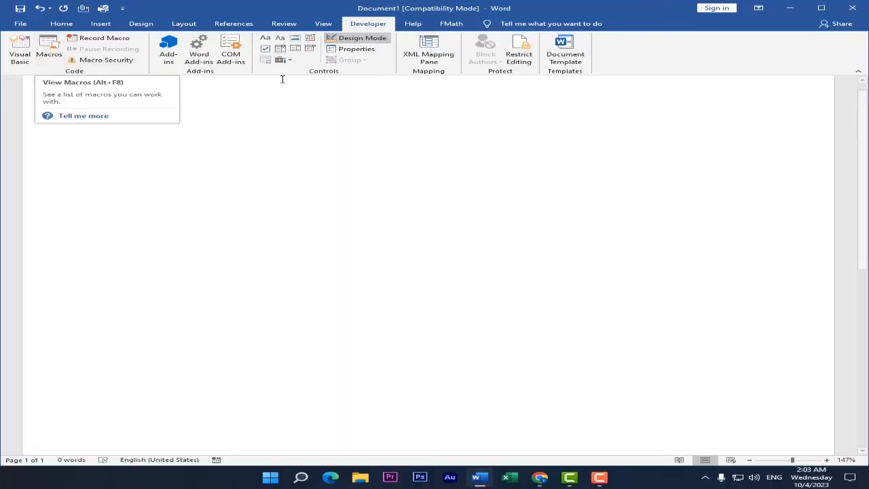
{"action": "left_click", "coordinate": [270, 42]}
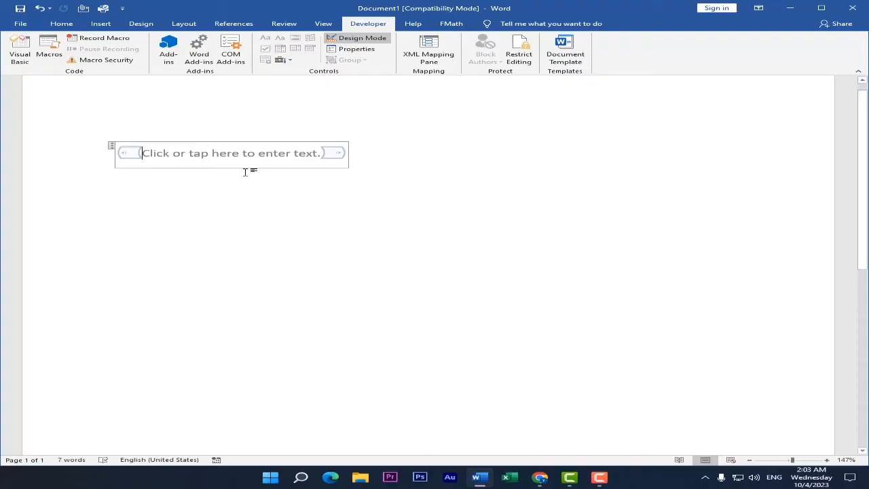
{"action": "key", "text": "ctrl+z"}
{"action": "left_click", "coordinate": [266, 48]}
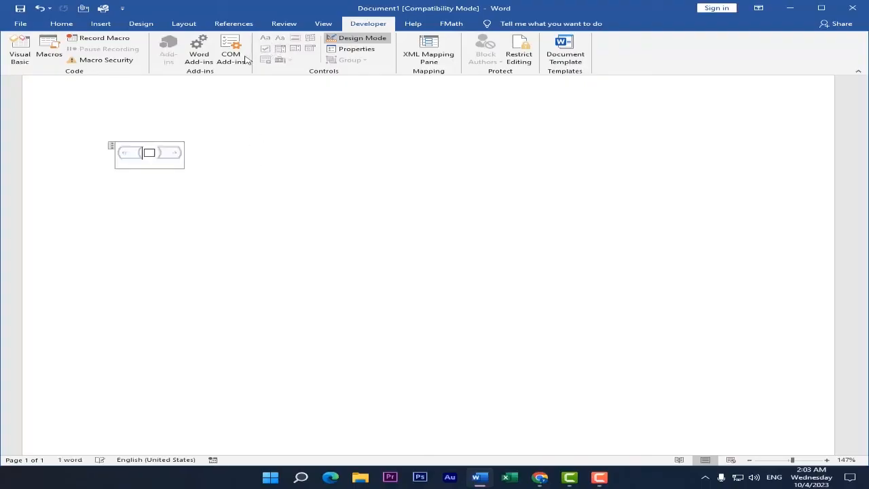
{"action": "left_click", "coordinate": [148, 153]}
{"action": "key", "text": "Delete"}
Step: Insert a picture content control filled with the lion picture from a file, and undo the insertion
{"action": "left_click", "coordinate": [296, 40]}
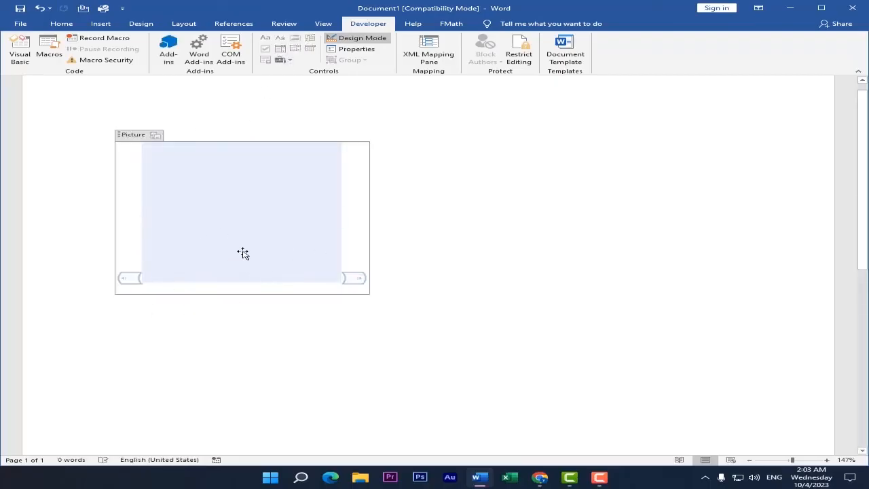
{"action": "left_click_drag", "start_coordinate": [257, 217], "coordinate": [242, 213]}
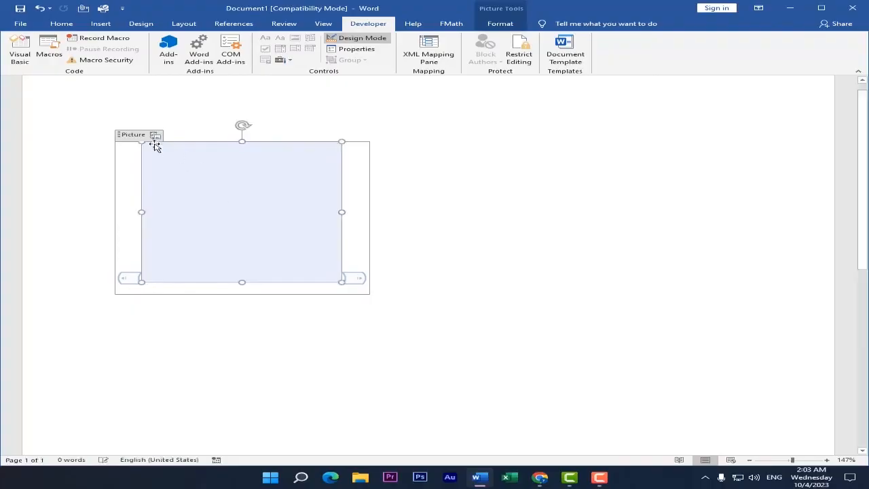
{"action": "left_click", "coordinate": [156, 136]}
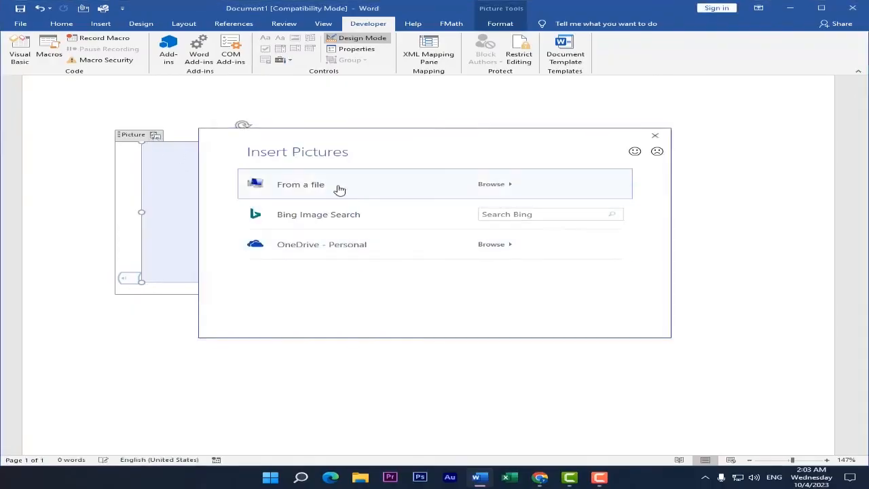
{"action": "left_click", "coordinate": [339, 189]}
{"action": "left_click", "coordinate": [306, 164]}
{"action": "double_click", "coordinate": [307, 163]}
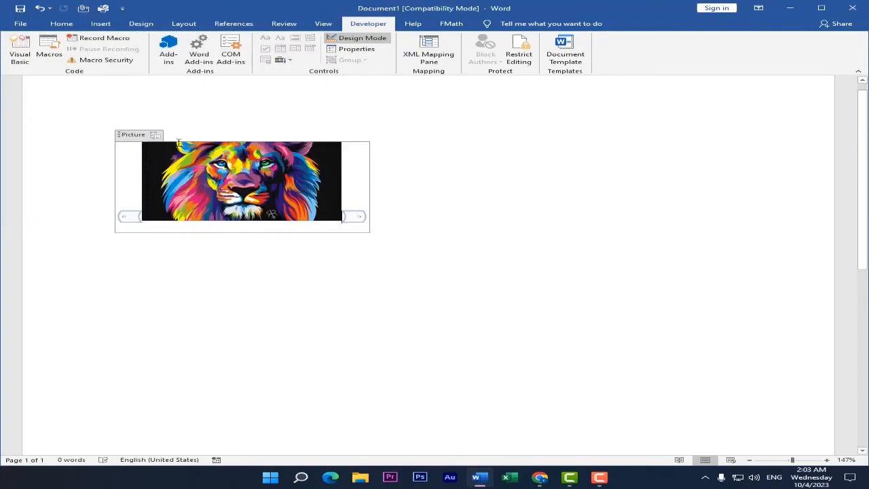
{"action": "key", "text": "ctrl+z"}
{"action": "key", "text": "ctrl+z"}
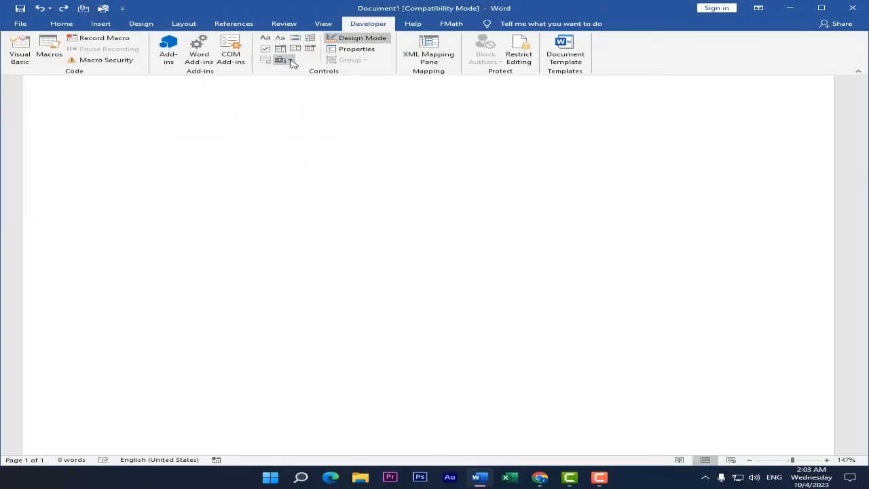
Step: Look over the legacy form and ActiveX controls, and view the Help and FMath commands before returning to the Home commands
{"action": "left_click", "coordinate": [288, 60]}
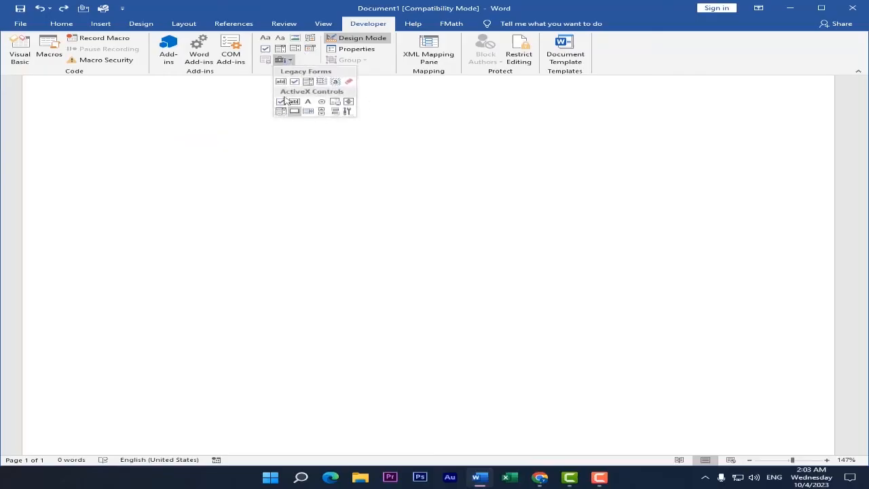
{"action": "left_click", "coordinate": [288, 61]}
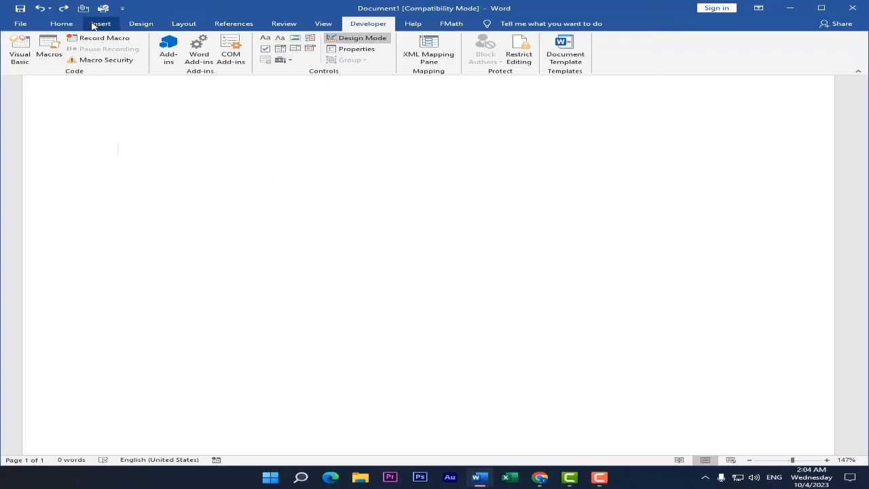
{"action": "left_click", "coordinate": [402, 27]}
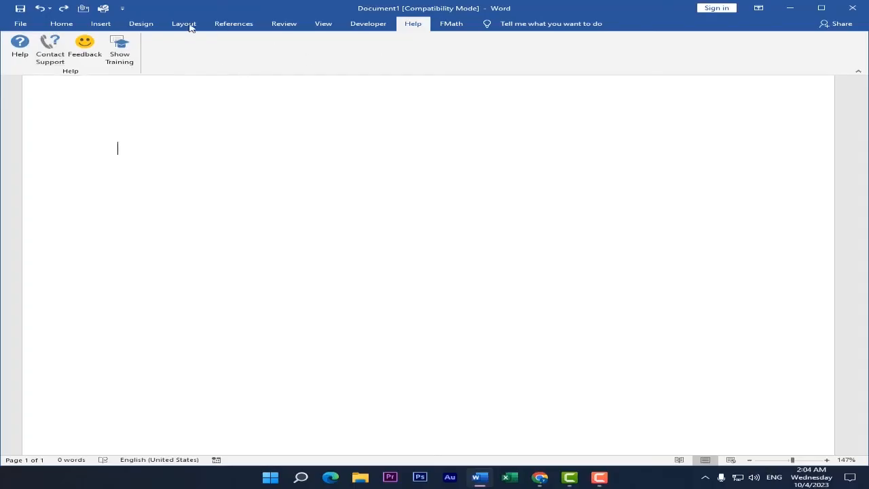
{"action": "left_click", "coordinate": [448, 26]}
{"action": "left_click", "coordinate": [412, 25]}
{"action": "left_click", "coordinate": [448, 25]}
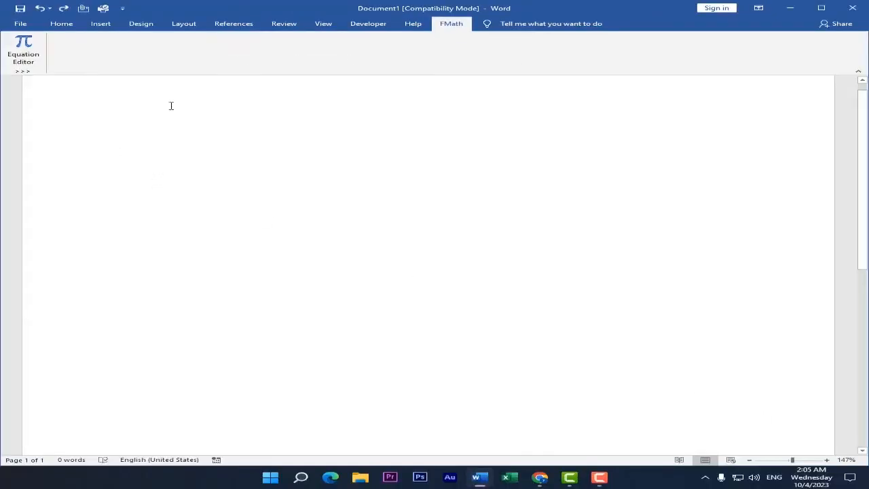
{"action": "left_click", "coordinate": [59, 26]}
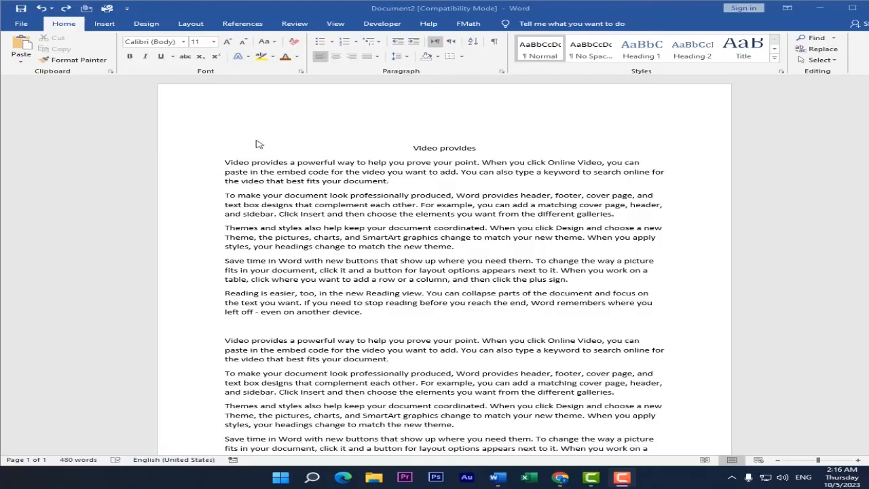
Step: Make the centered heading "Video provides" bold and enlarge its font size to 20
{"action": "double_click", "coordinate": [461, 149]}
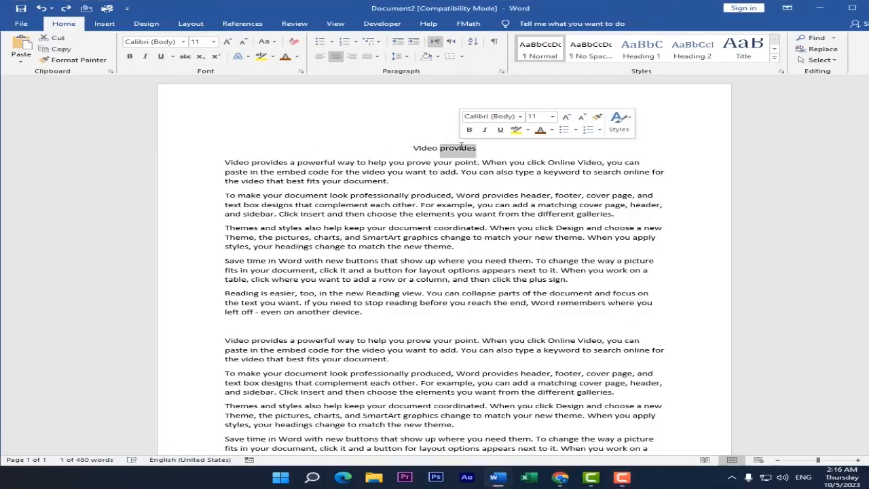
{"action": "triple_click", "coordinate": [452, 153]}
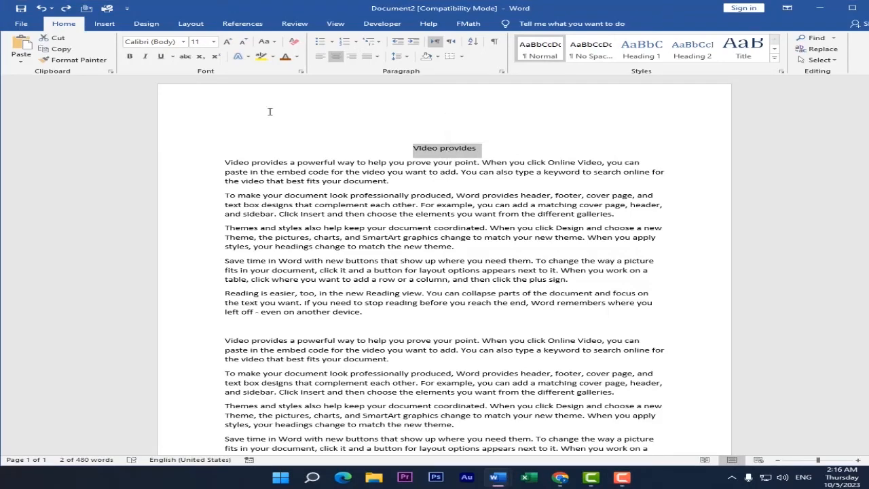
{"action": "left_click", "coordinate": [130, 57]}
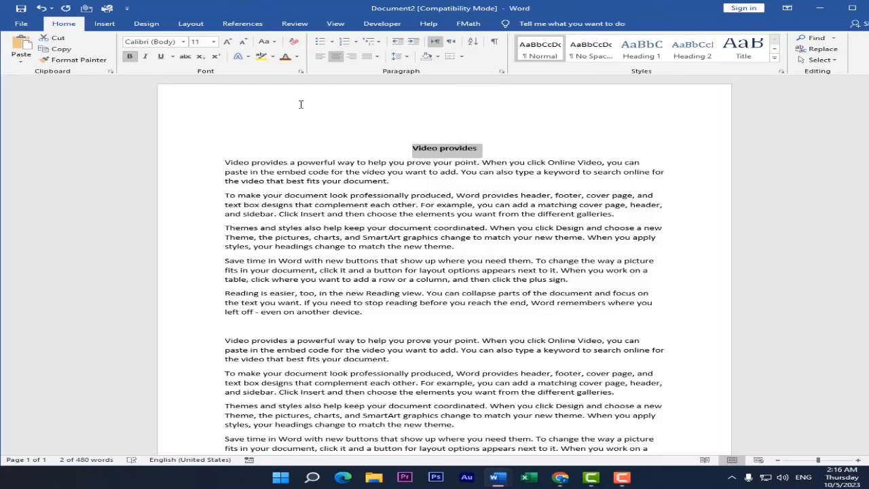
{"action": "left_click", "coordinate": [161, 57]}
{"action": "left_click", "coordinate": [229, 43]}
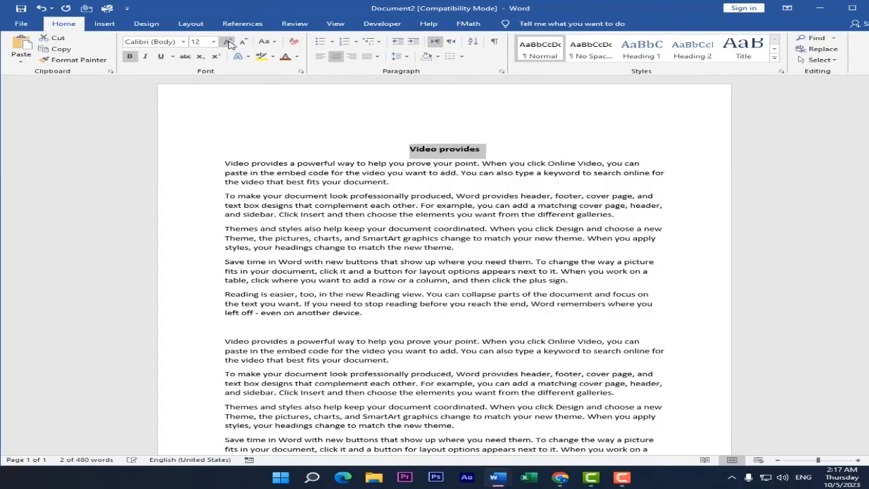
{"action": "left_click", "coordinate": [229, 43]}
{"action": "left_click", "coordinate": [229, 43]}
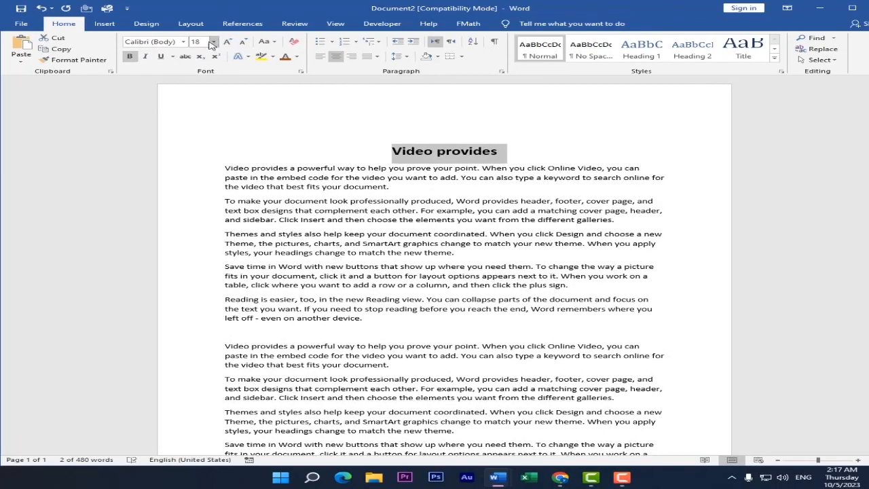
{"action": "left_click", "coordinate": [212, 43]}
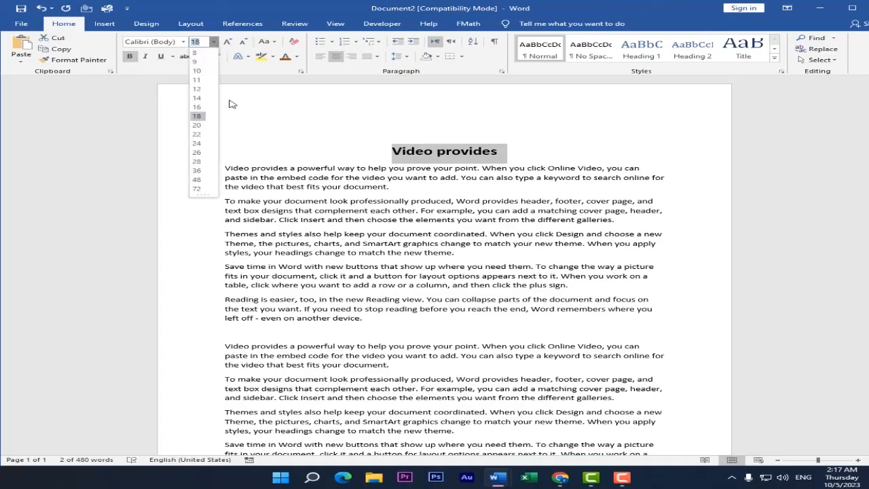
{"action": "left_click", "coordinate": [229, 43]}
{"action": "left_click", "coordinate": [229, 43]}
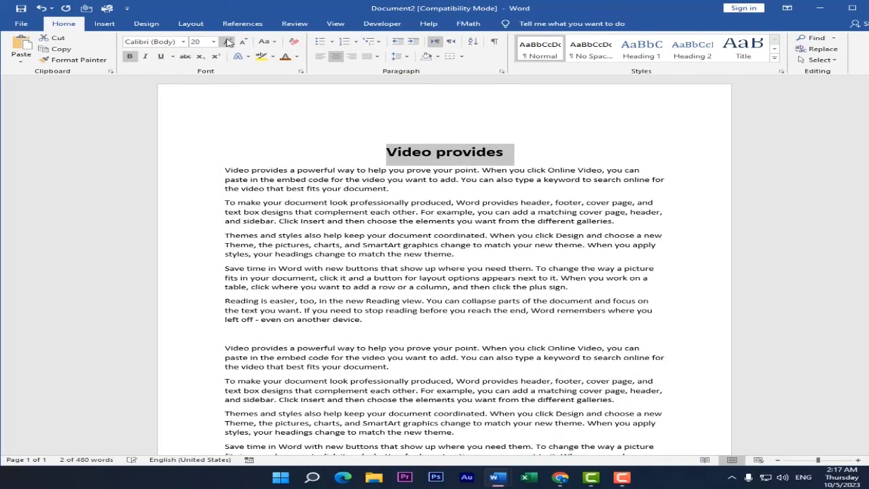
Step: Italicize the heading "Video provides" and give it a double underline
{"action": "left_click", "coordinate": [431, 153]}
{"action": "triple_click", "coordinate": [431, 153]}
{"action": "left_click", "coordinate": [145, 57]}
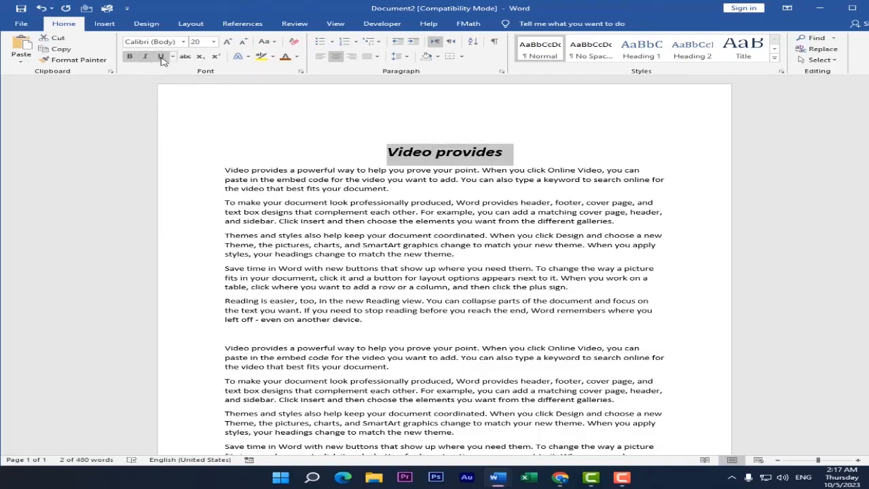
{"action": "left_click", "coordinate": [161, 58]}
{"action": "left_click", "coordinate": [173, 56]}
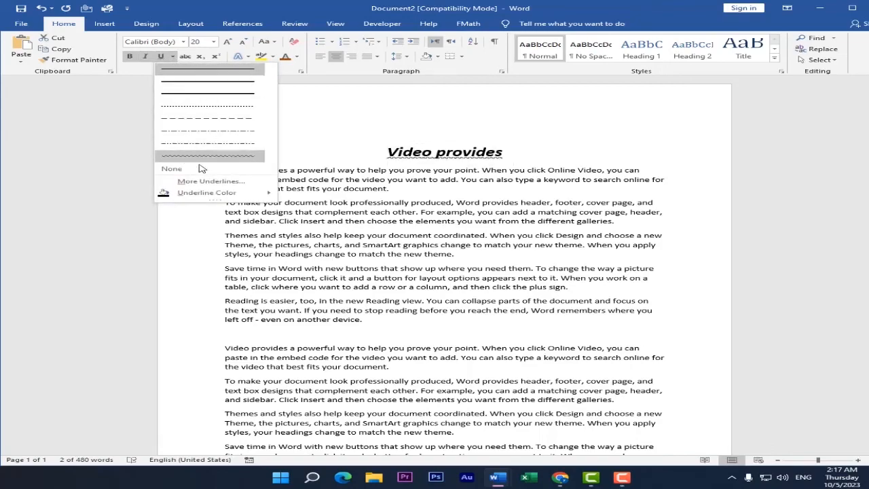
{"action": "left_click", "coordinate": [206, 80]}
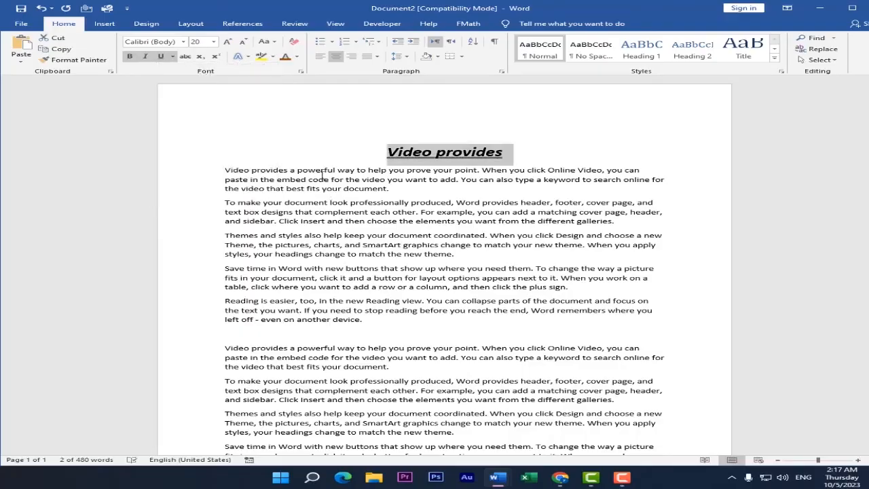
Step: Color the heading "Video provides" dark red and set it in Adobe Gothic Std B at size 22
{"action": "left_click", "coordinate": [297, 56]}
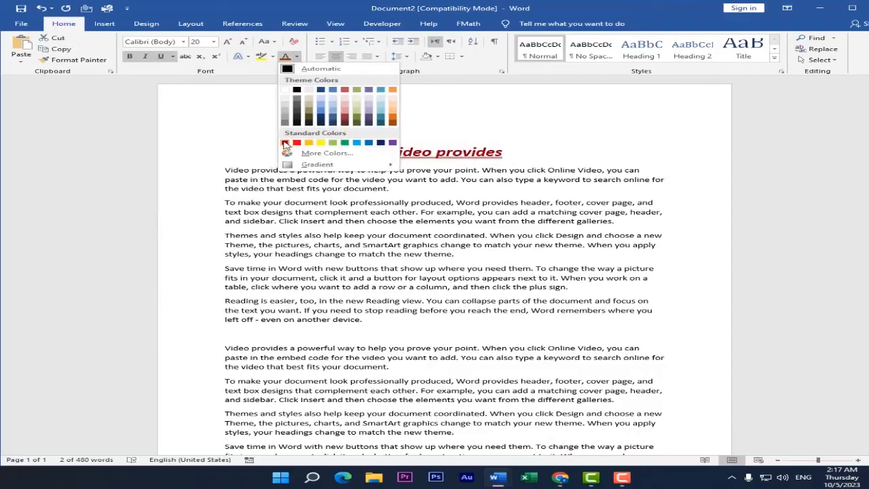
{"action": "left_click", "coordinate": [284, 143]}
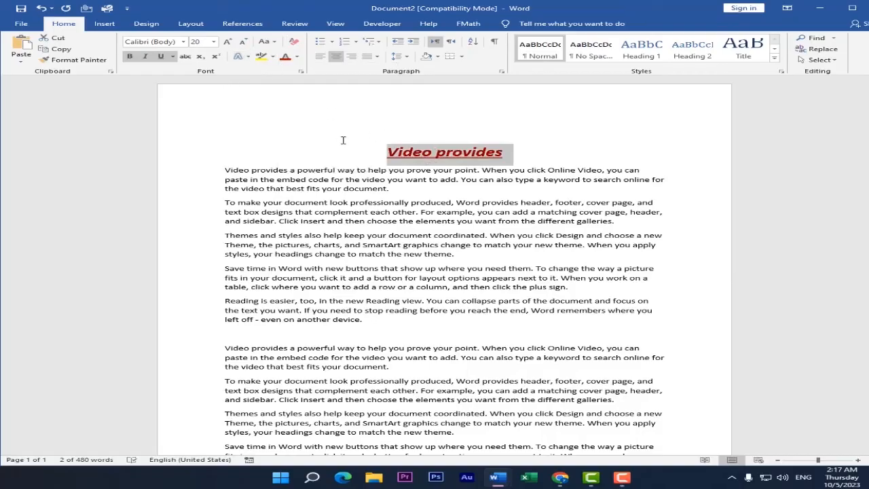
{"action": "left_click", "coordinate": [183, 42]}
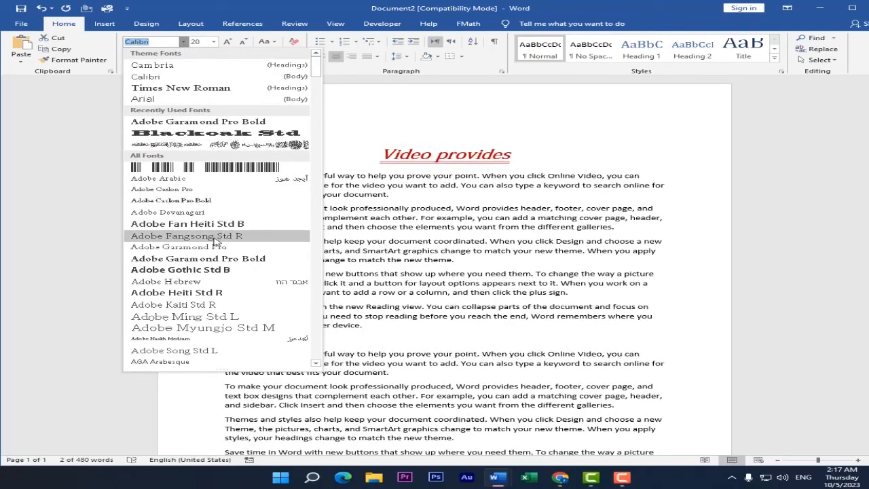
{"action": "scroll", "coordinate": [215, 245], "scroll_direction": "down", "scroll_amount": 2}
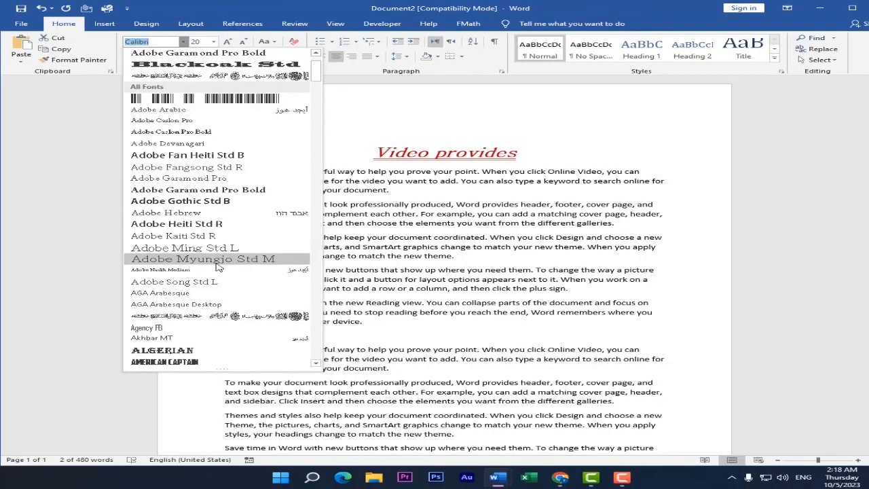
{"action": "left_click", "coordinate": [190, 202]}
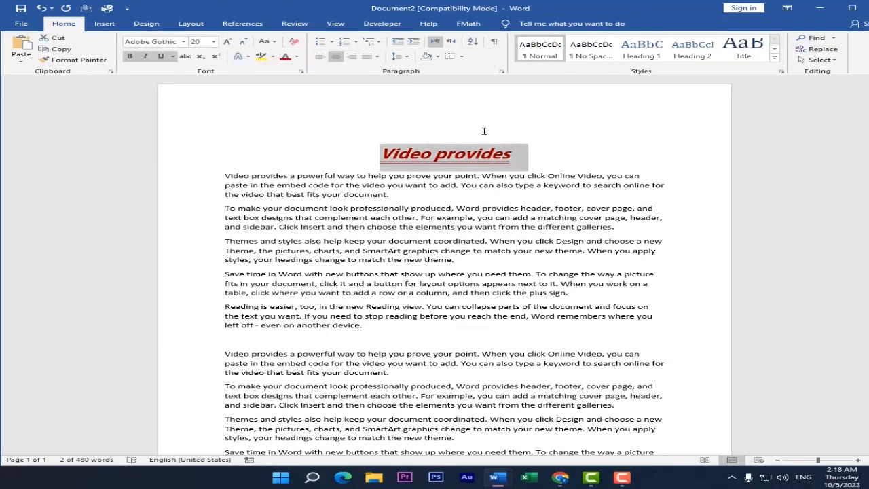
{"action": "left_click", "coordinate": [226, 42]}
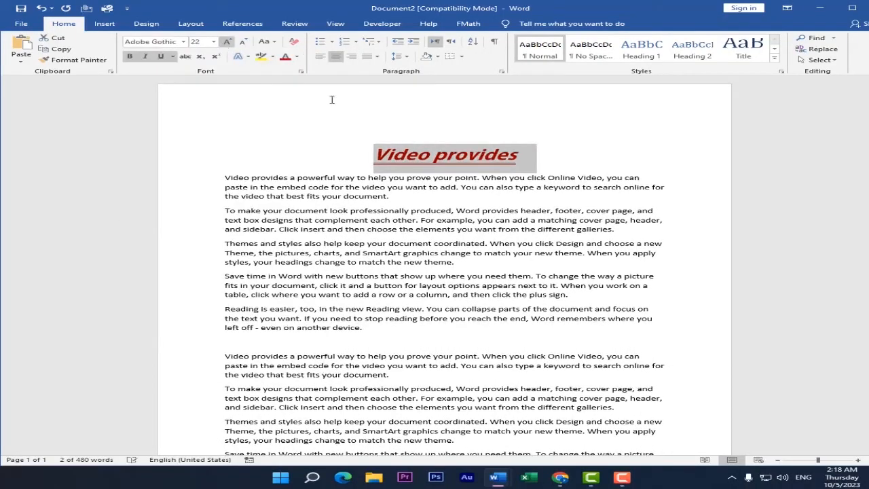
{"action": "left_click", "coordinate": [331, 99]}
Step: Apply the Title style to the heading "Video provides" and center it
{"action": "scroll", "coordinate": [491, 166], "scroll_direction": "down", "scroll_amount": 1}
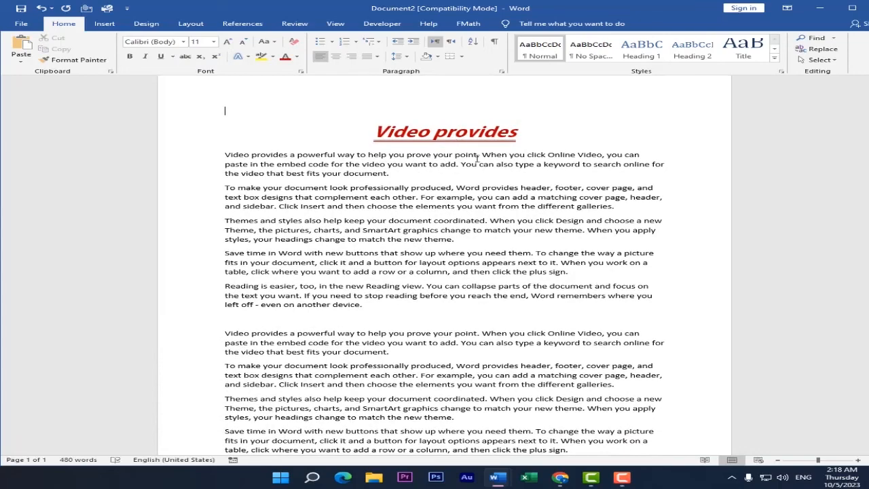
{"action": "left_click_drag", "start_coordinate": [517, 133], "coordinate": [372, 136]}
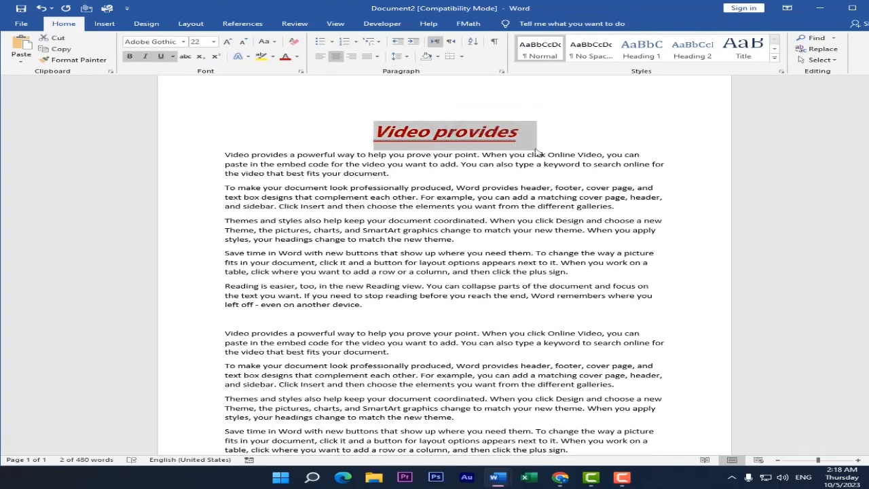
{"action": "left_click", "coordinate": [777, 60]}
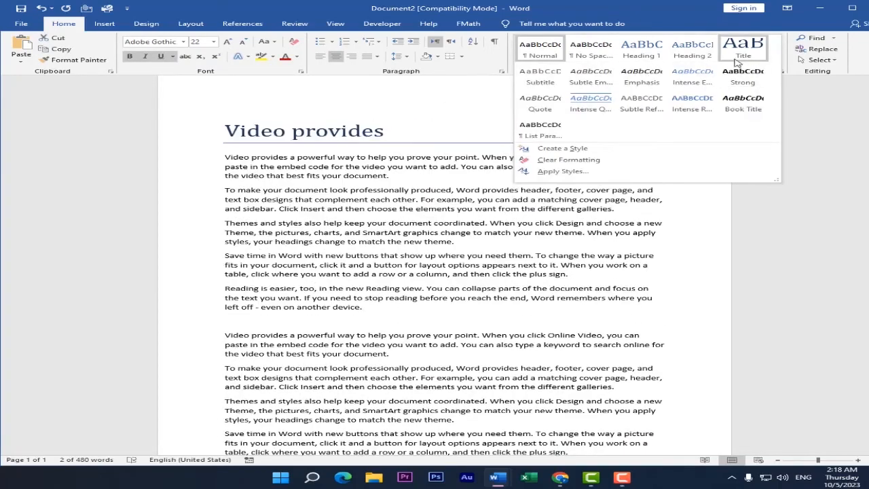
{"action": "left_click", "coordinate": [743, 49]}
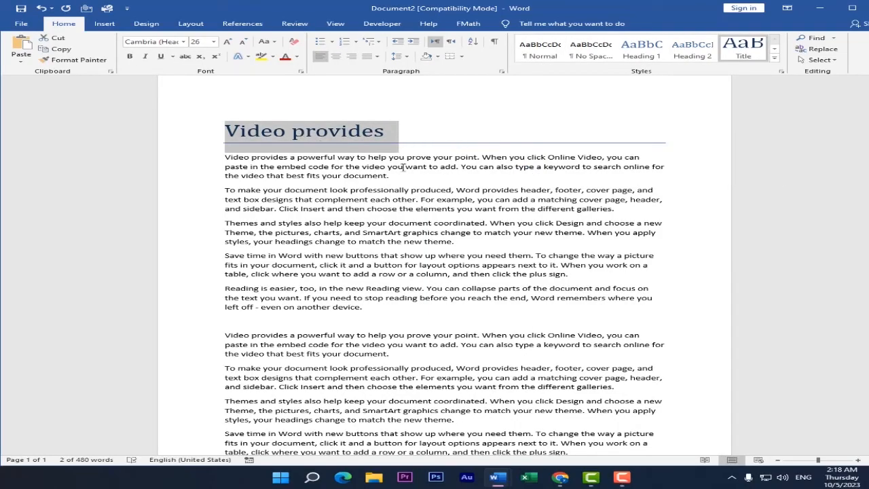
{"action": "left_click", "coordinate": [774, 58]}
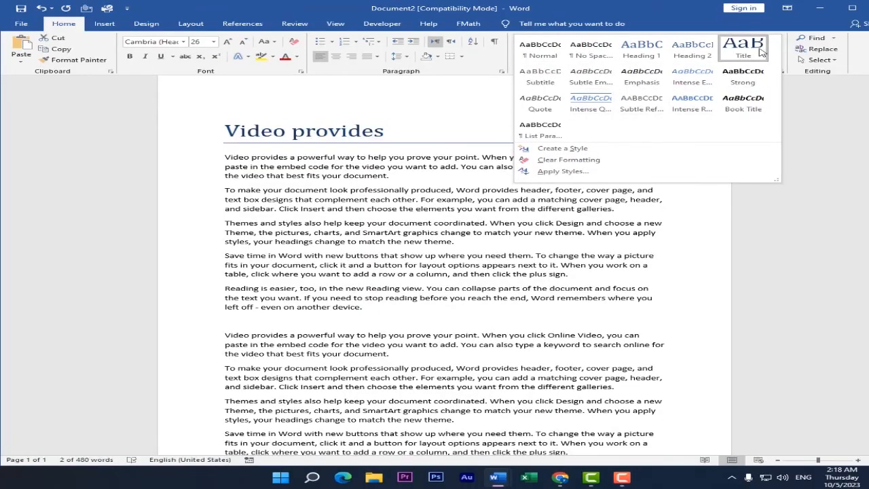
{"action": "left_click", "coordinate": [752, 53]}
{"action": "left_click", "coordinate": [335, 56]}
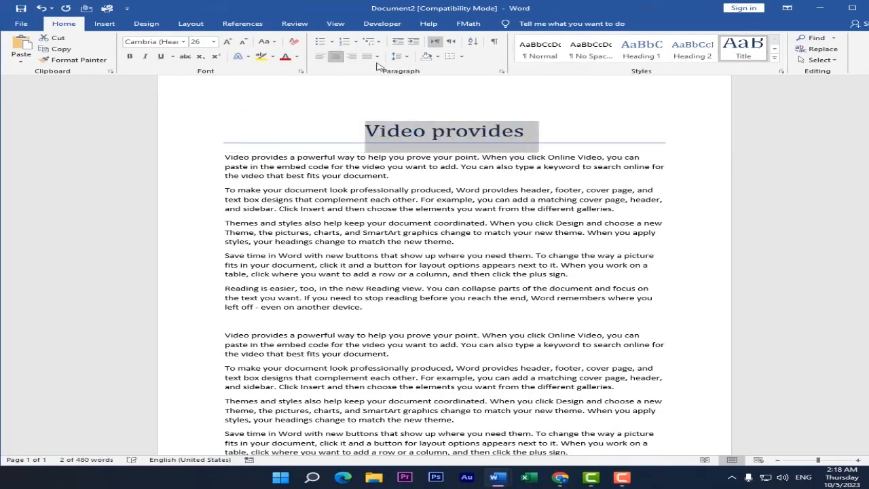
{"action": "left_click", "coordinate": [516, 166]}
{"action": "triple_click", "coordinate": [435, 131]}
{"action": "left_click", "coordinate": [297, 56]}
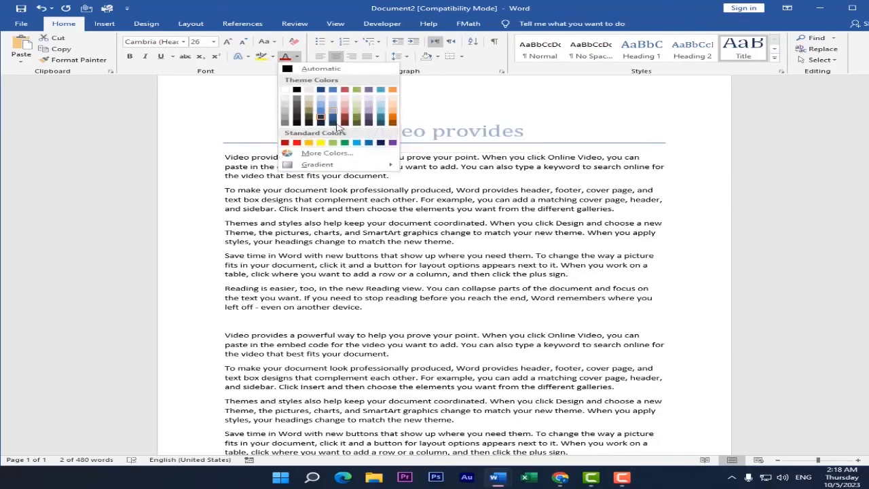
{"action": "left_click", "coordinate": [565, 146]}
{"action": "left_click", "coordinate": [497, 167]}
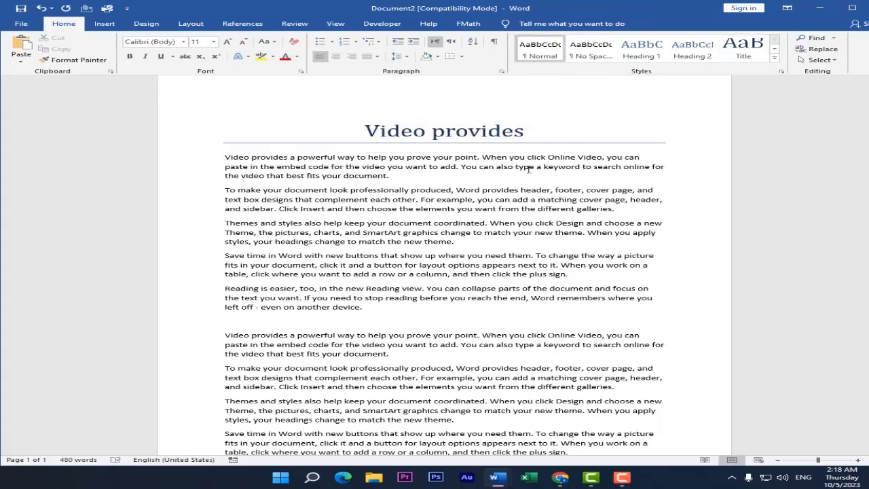
Step: Look through the body paragraphs from the heading down to the end of the page
{"action": "scroll", "coordinate": [459, 157], "scroll_direction": "up", "scroll_amount": 2}
{"action": "scroll", "coordinate": [441, 159], "scroll_direction": "down", "scroll_amount": 6}
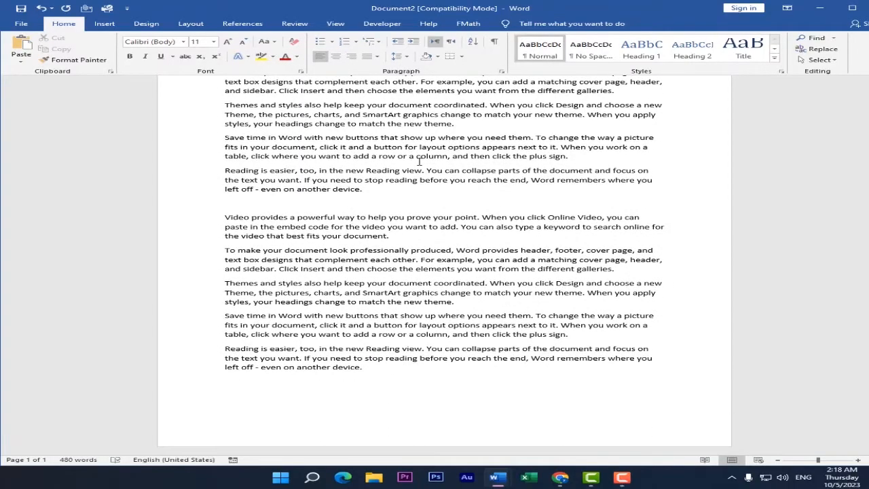
{"action": "scroll", "coordinate": [419, 164], "scroll_direction": "up", "scroll_amount": 3}
{"action": "scroll", "coordinate": [419, 164], "scroll_direction": "up", "scroll_amount": 2}
{"action": "scroll", "coordinate": [408, 170], "scroll_direction": "down", "scroll_amount": 5}
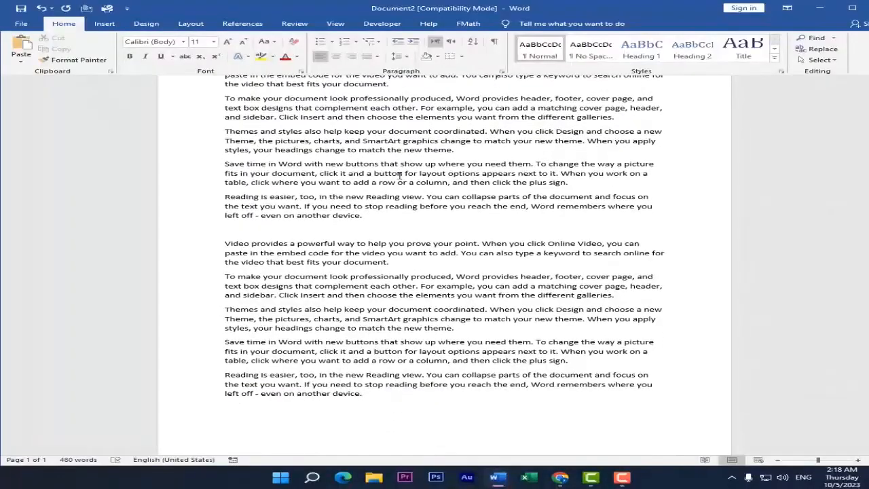
{"action": "scroll", "coordinate": [400, 178], "scroll_direction": "up", "scroll_amount": 4}
{"action": "scroll", "coordinate": [400, 179], "scroll_direction": "up", "scroll_amount": 2}
{"action": "scroll", "coordinate": [278, 163], "scroll_direction": "down", "scroll_amount": 3}
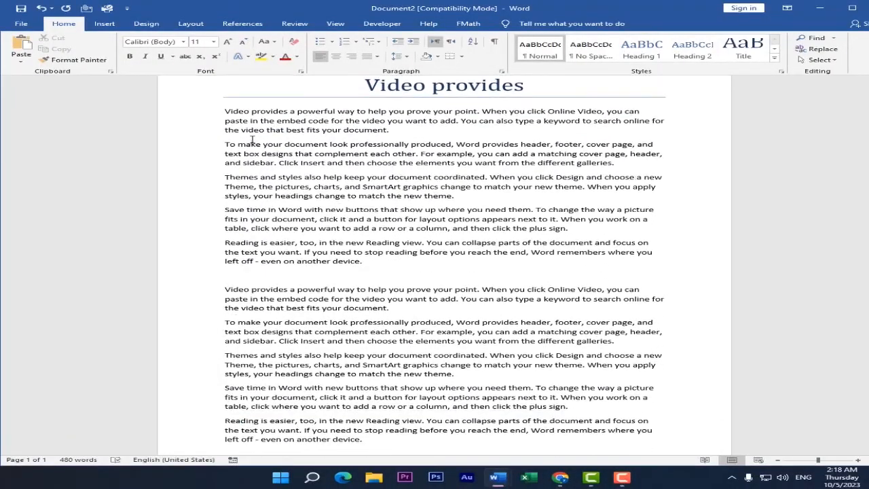
Step: Select all the body paragraphs below the heading and center them
{"action": "left_click_drag", "start_coordinate": [225, 112], "coordinate": [382, 367]}
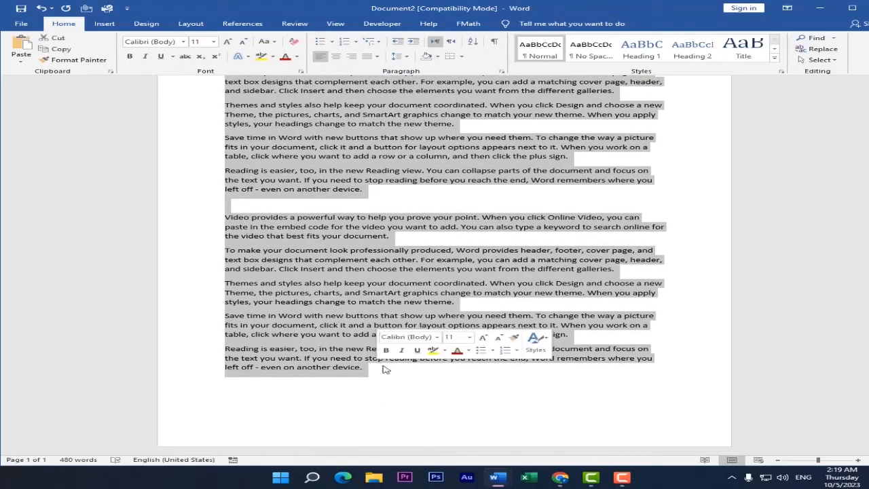
{"action": "scroll", "coordinate": [326, 204], "scroll_direction": "up", "scroll_amount": 3}
{"action": "scroll", "coordinate": [374, 130], "scroll_direction": "up", "scroll_amount": 2}
{"action": "left_click", "coordinate": [336, 56]}
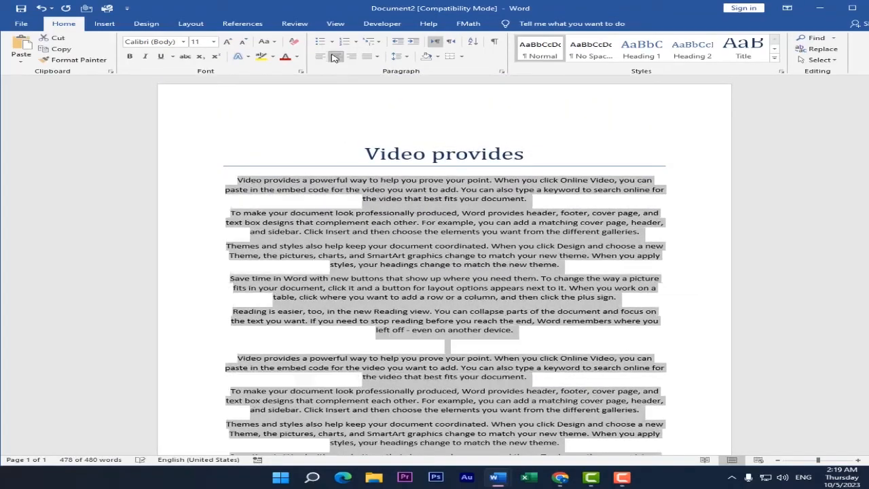
{"action": "scroll", "coordinate": [462, 285], "scroll_direction": "down", "scroll_amount": 5}
{"action": "scroll", "coordinate": [465, 294], "scroll_direction": "up", "scroll_amount": 3}
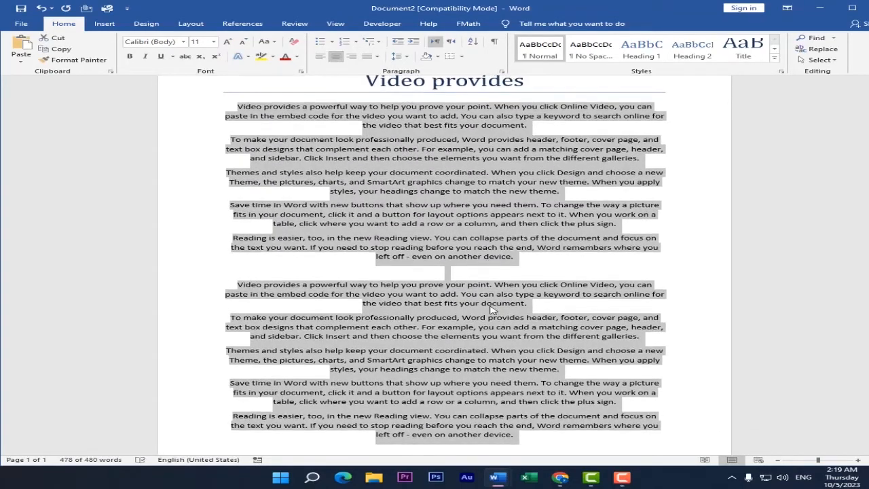
{"action": "scroll", "coordinate": [333, 270], "scroll_direction": "up", "scroll_amount": 2}
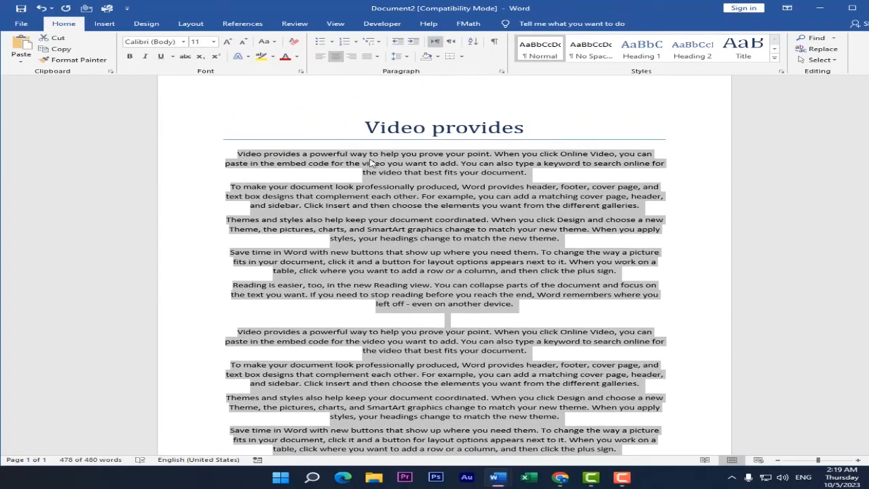
Step: Left-align the selected body paragraphs and color their text in the darkest blue theme shade
{"action": "left_click", "coordinate": [319, 56]}
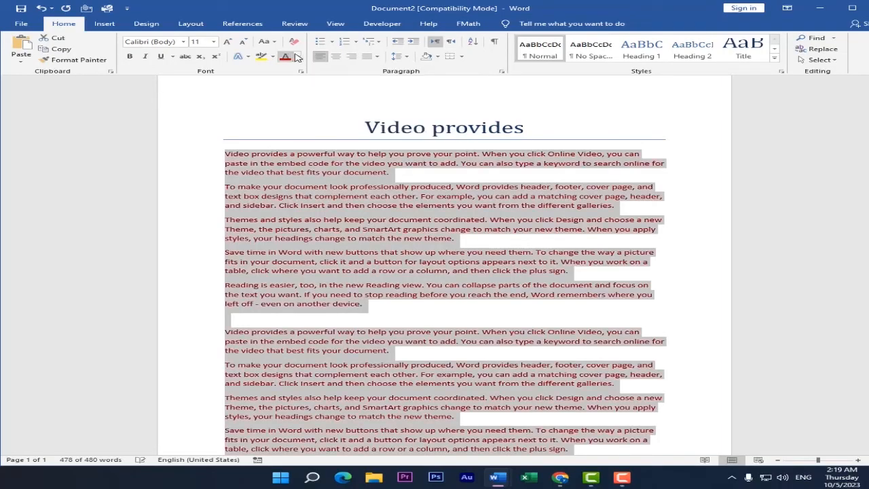
{"action": "left_click", "coordinate": [297, 56]}
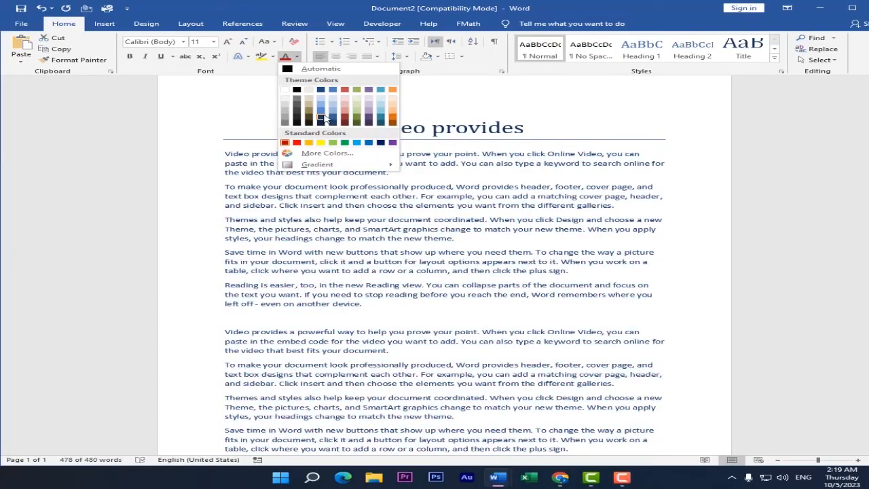
{"action": "left_click", "coordinate": [324, 124]}
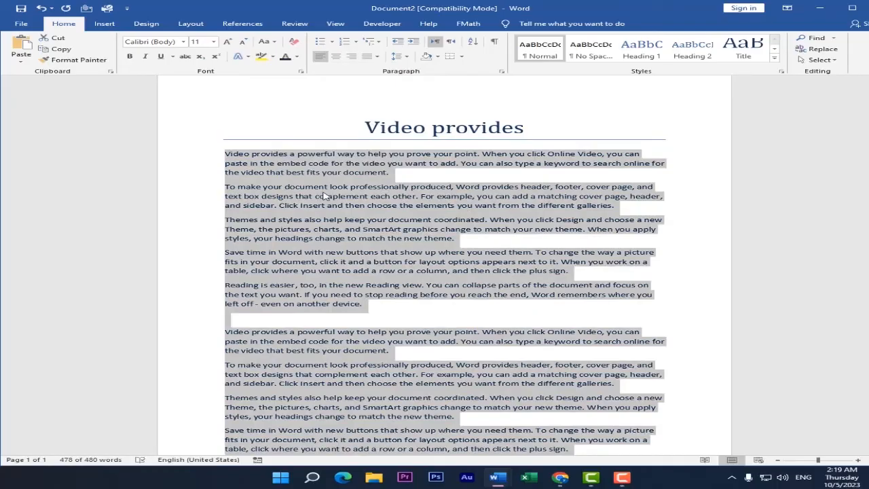
Step: Color the heading "Video provides" in the standard dark red
{"action": "triple_click", "coordinate": [436, 133]}
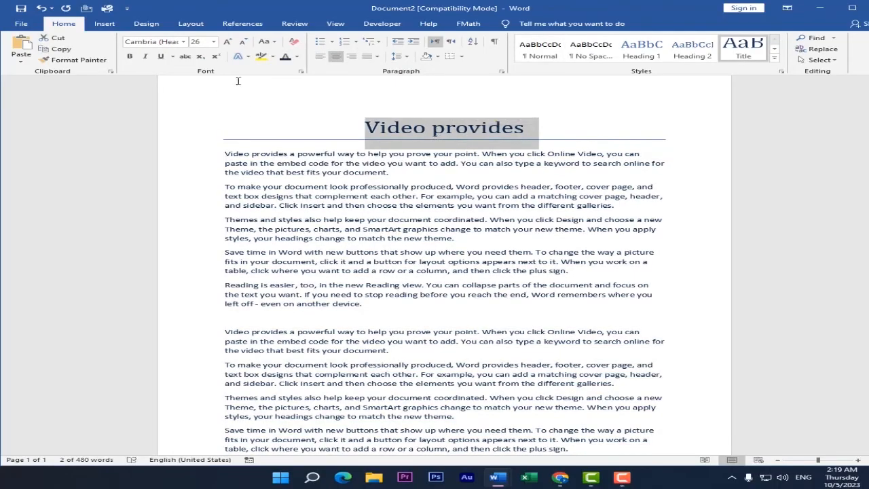
{"action": "left_click", "coordinate": [297, 56]}
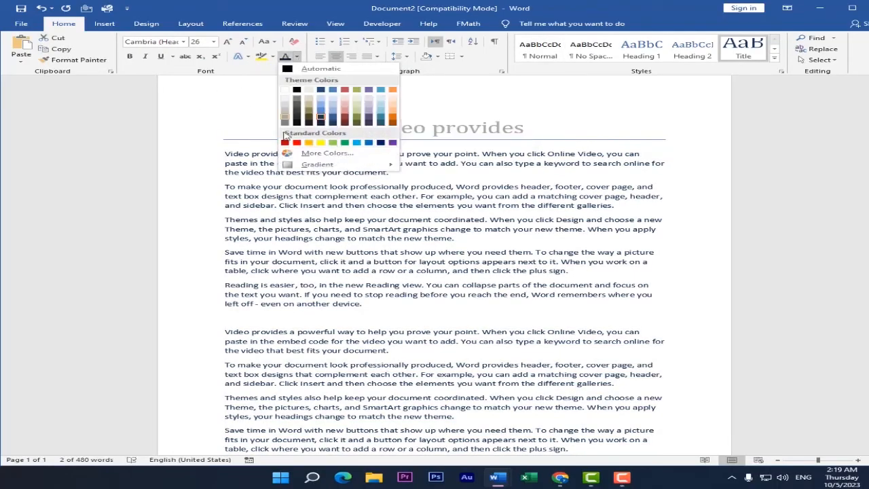
{"action": "left_click", "coordinate": [286, 144]}
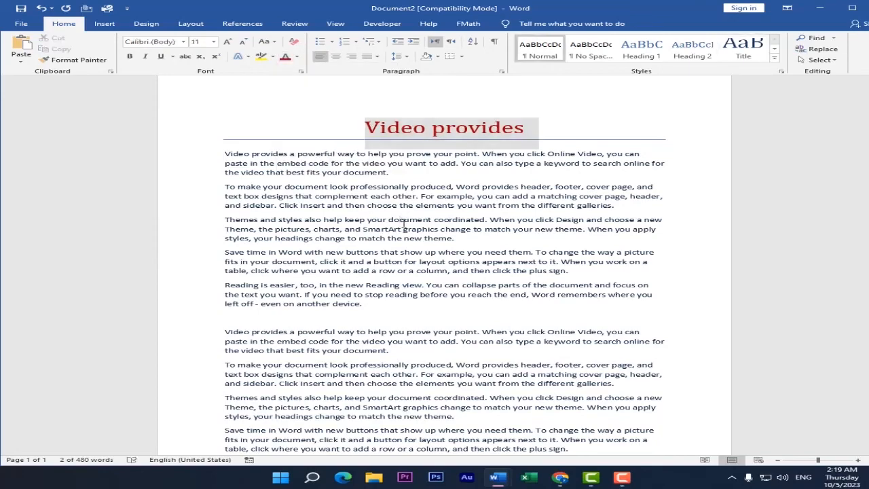
Step: Select all the body paragraphs below the heading and make them bold
{"action": "left_click_drag", "start_coordinate": [225, 155], "coordinate": [400, 364]}
{"action": "scroll", "coordinate": [400, 364], "scroll_direction": "up", "scroll_amount": 4}
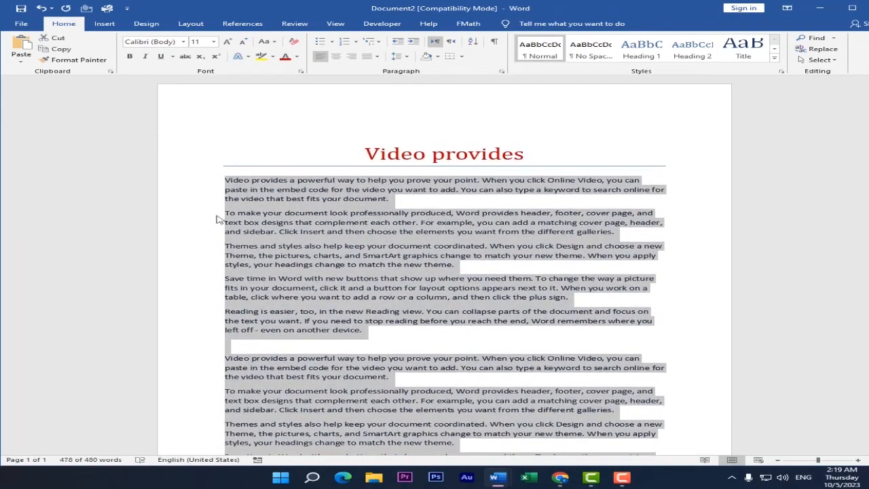
{"action": "left_click", "coordinate": [130, 56]}
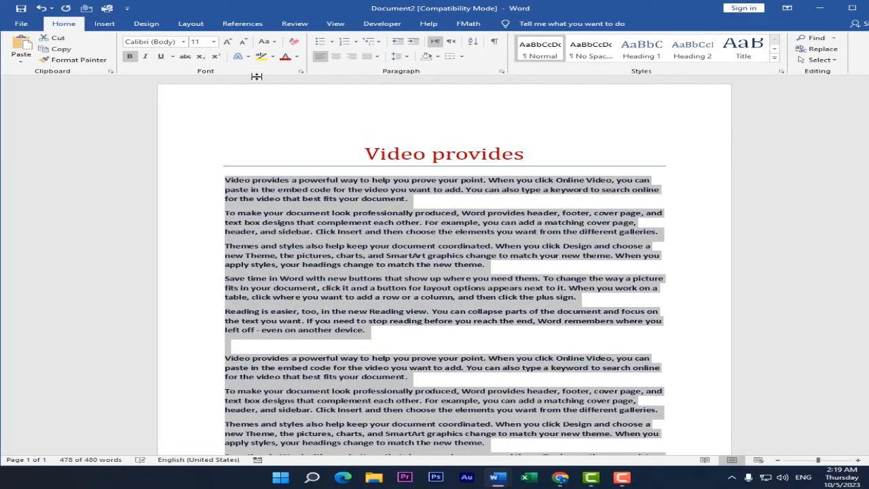
Step: Enlarge the font size of the selected body paragraphs to 16
{"action": "left_click", "coordinate": [228, 45]}
{"action": "left_click", "coordinate": [228, 44]}
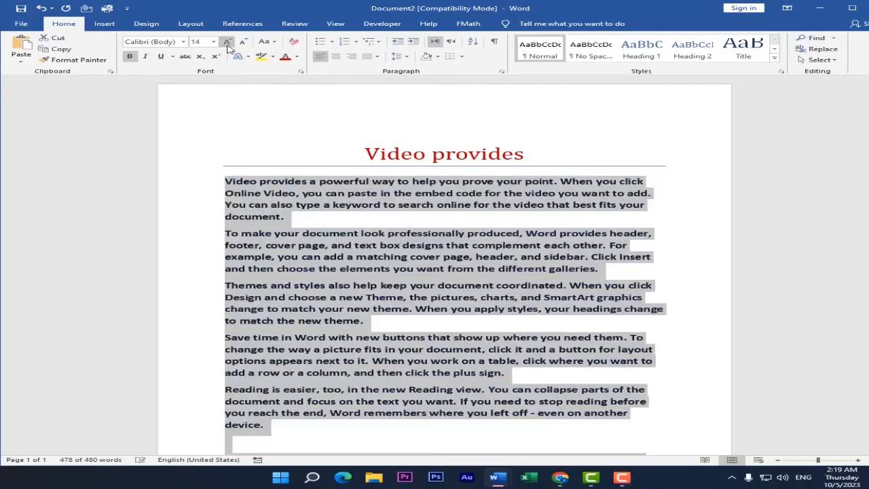
{"action": "left_click", "coordinate": [228, 44]}
{"action": "scroll", "coordinate": [408, 342], "scroll_direction": "down", "scroll_amount": 15}
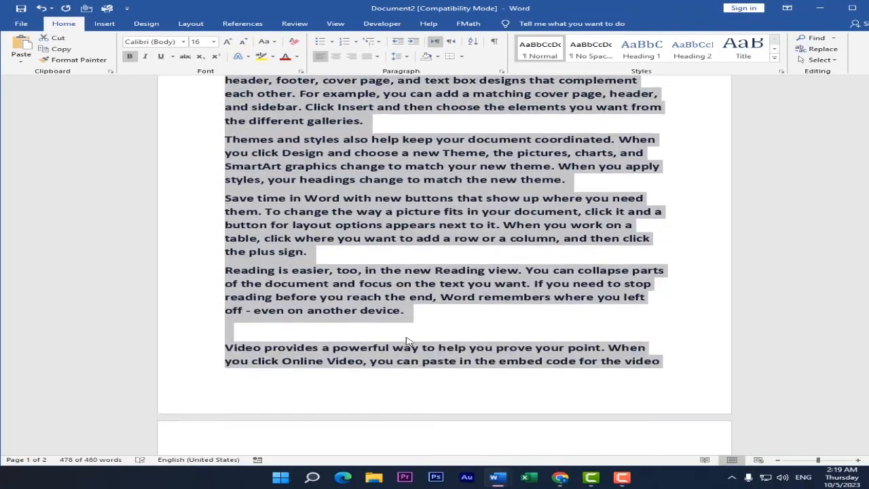
{"action": "scroll", "coordinate": [407, 342], "scroll_direction": "down", "scroll_amount": 10}
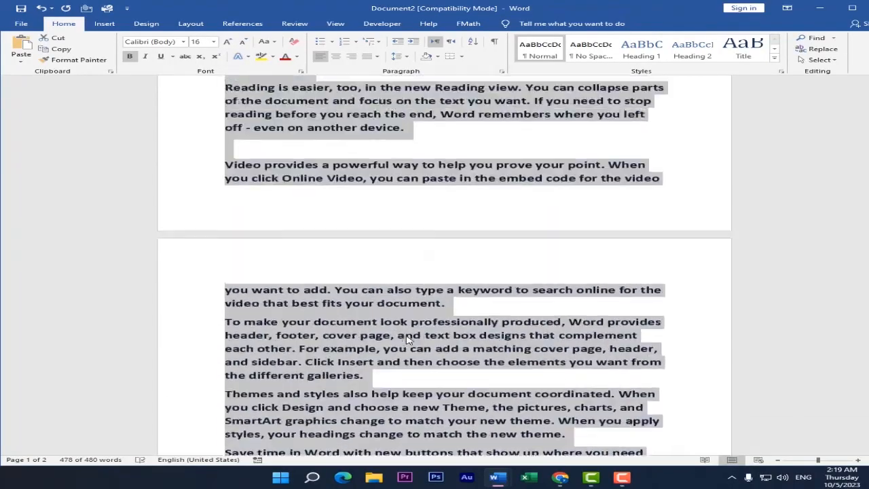
{"action": "scroll", "coordinate": [412, 338], "scroll_direction": "up", "scroll_amount": 2}
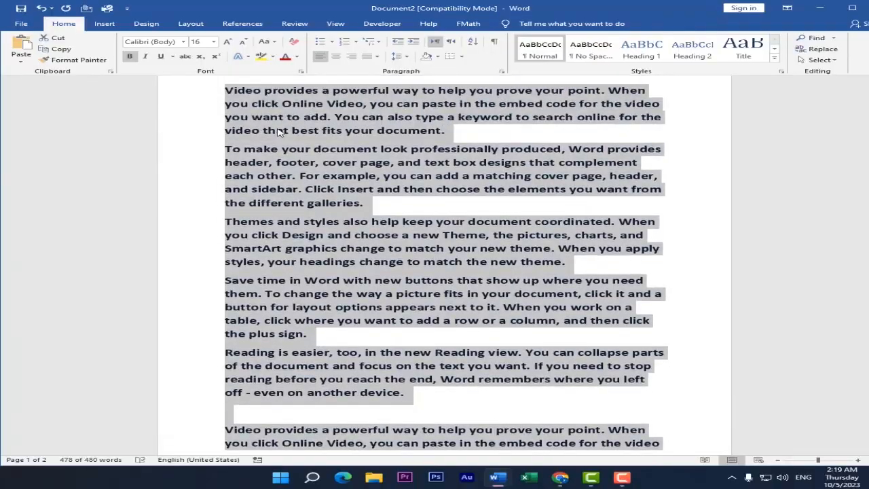
Step: Reduce the font size of the selected body paragraphs to 11
{"action": "left_click", "coordinate": [243, 42]}
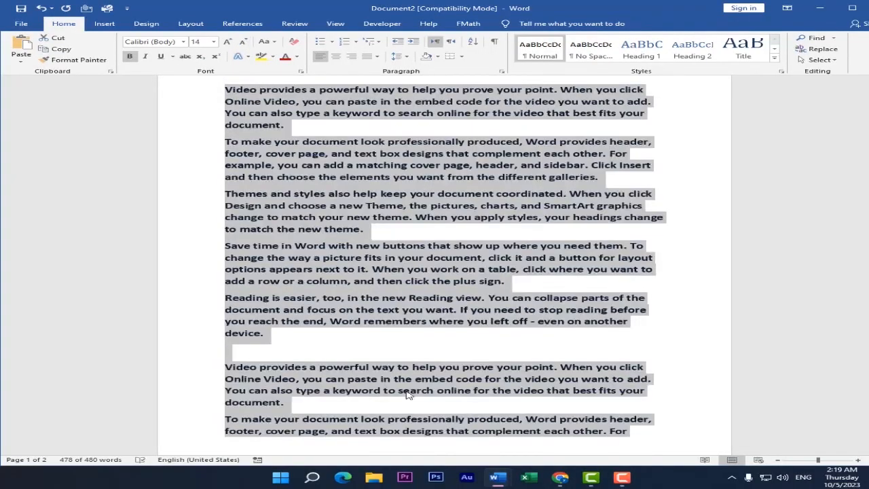
{"action": "scroll", "coordinate": [407, 395], "scroll_direction": "down", "scroll_amount": 2}
{"action": "scroll", "coordinate": [407, 395], "scroll_direction": "up", "scroll_amount": 4}
{"action": "left_click", "coordinate": [242, 42]}
{"action": "left_click", "coordinate": [243, 42]}
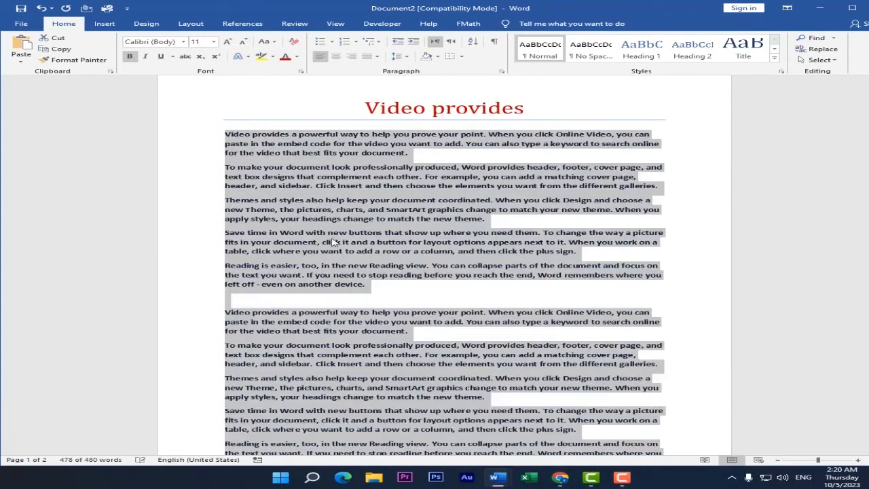
{"action": "scroll", "coordinate": [333, 242], "scroll_direction": "down", "scroll_amount": 2}
{"action": "scroll", "coordinate": [332, 242], "scroll_direction": "up", "scroll_amount": 2}
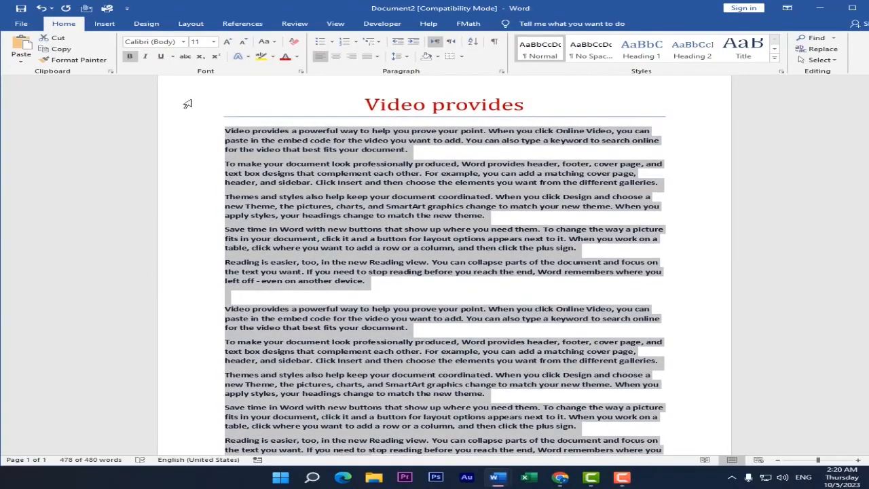
Step: Italicize the selected body paragraphs and set them in Adobe Devanagari at size 12
{"action": "left_click", "coordinate": [145, 57]}
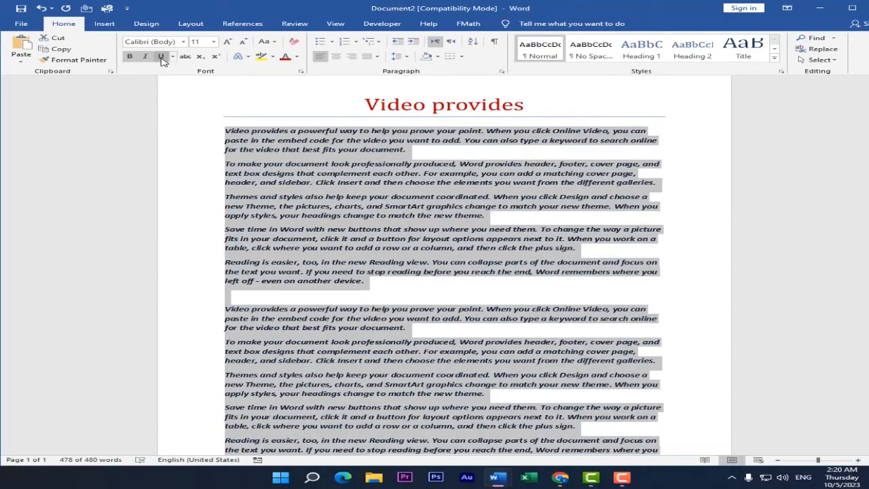
{"action": "left_click", "coordinate": [161, 57]}
{"action": "left_click", "coordinate": [161, 57]}
{"action": "left_click", "coordinate": [182, 43]}
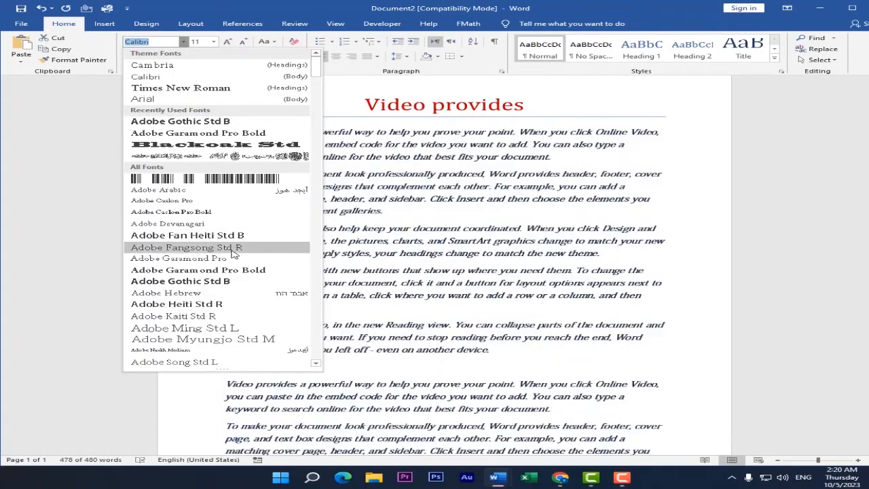
{"action": "left_click", "coordinate": [168, 224]}
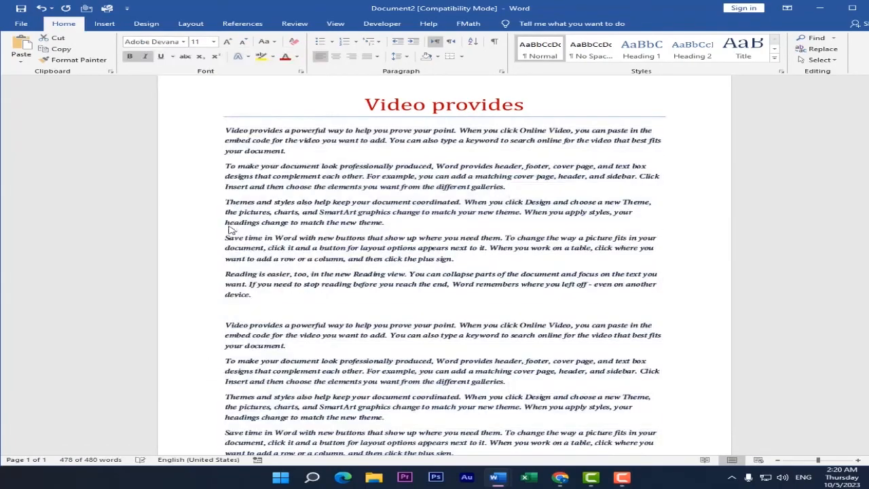
{"action": "left_click", "coordinate": [228, 42]}
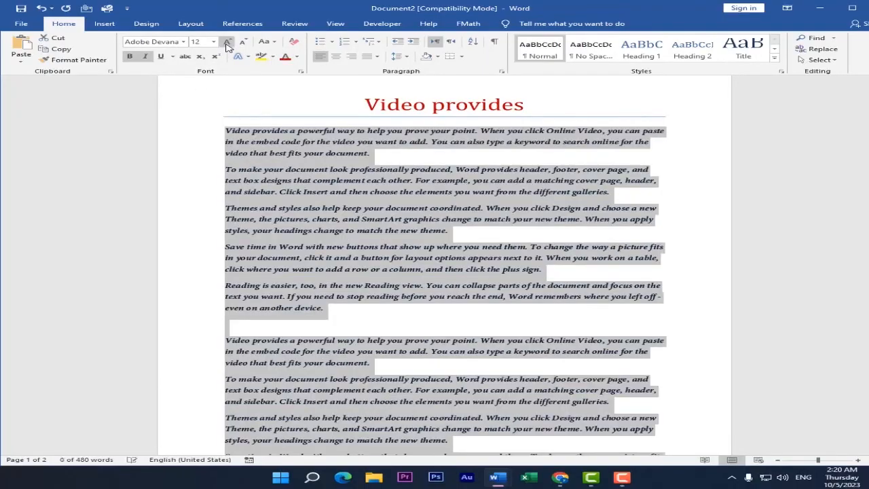
{"action": "left_click", "coordinate": [285, 195]}
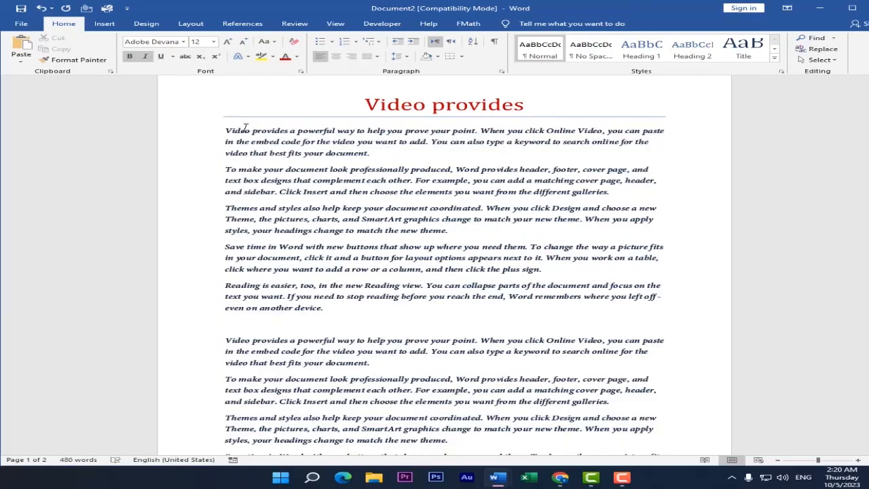
Step: Underline the first body paragraph below the heading and color it in the darkest orange theme shade
{"action": "left_click_drag", "start_coordinate": [230, 132], "coordinate": [368, 155]}
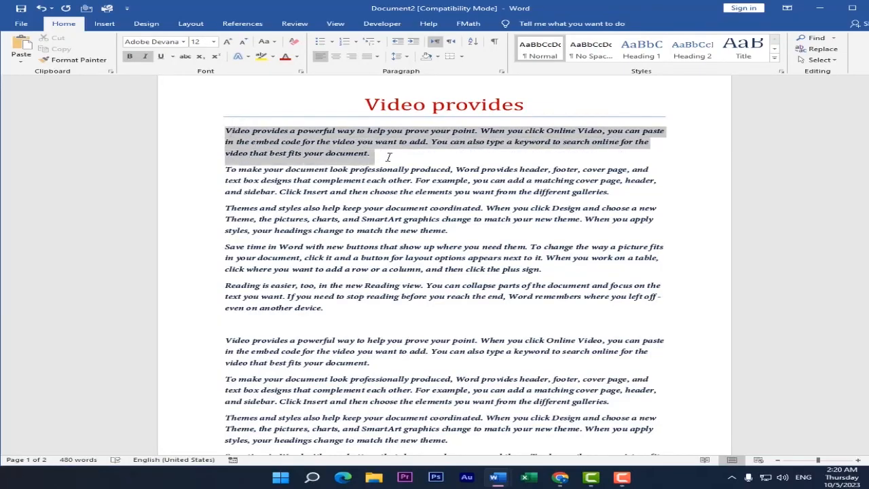
{"action": "left_click", "coordinate": [160, 56]}
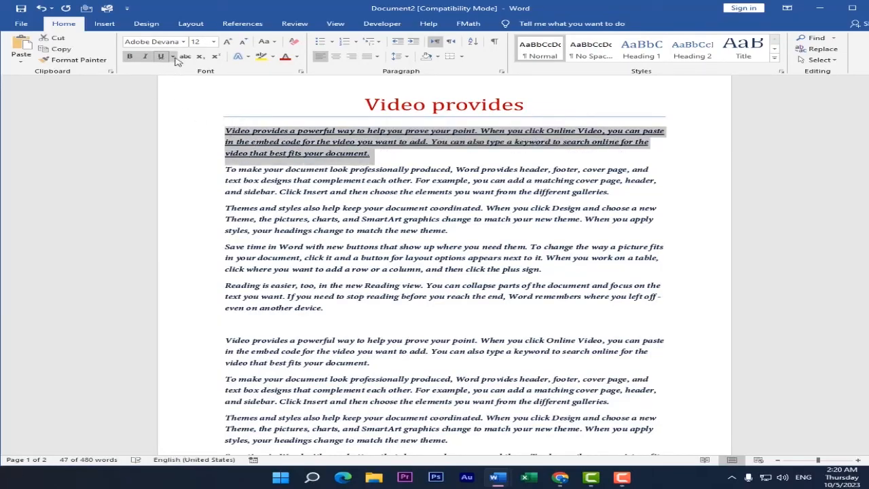
{"action": "left_click", "coordinate": [173, 56]}
{"action": "left_click", "coordinate": [177, 78]}
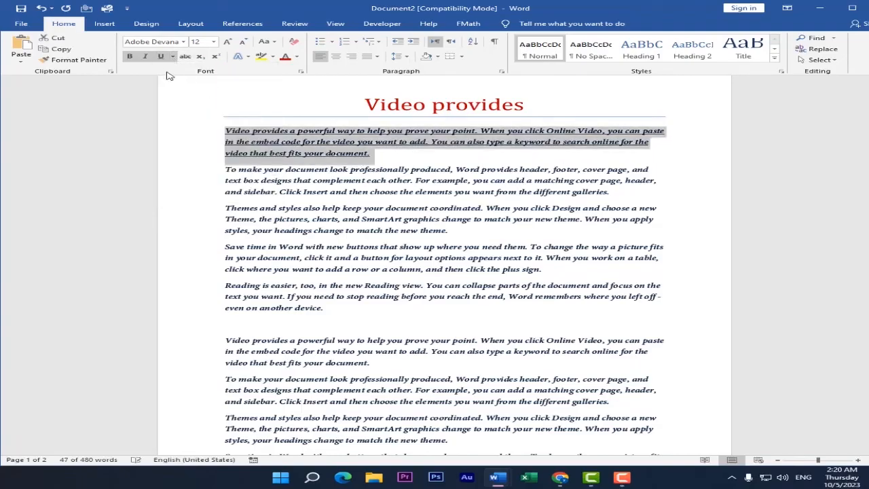
{"action": "left_click", "coordinate": [297, 57]}
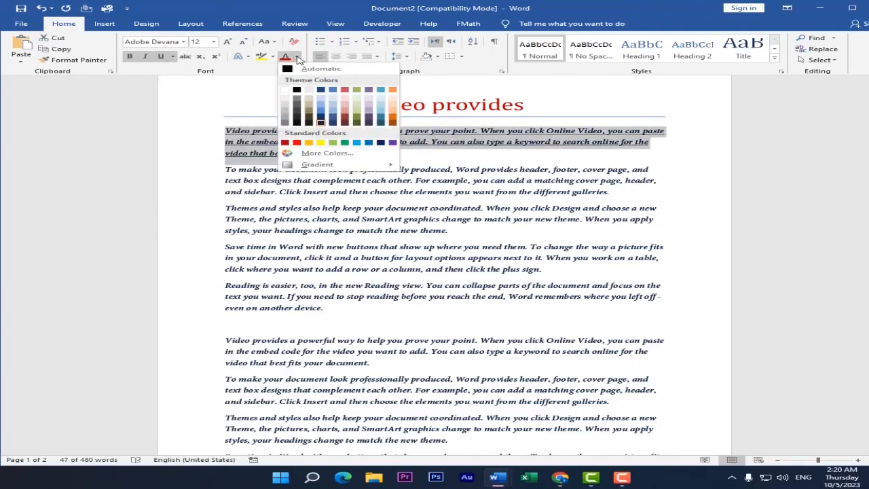
{"action": "left_click", "coordinate": [393, 123]}
{"action": "left_click", "coordinate": [449, 200]}
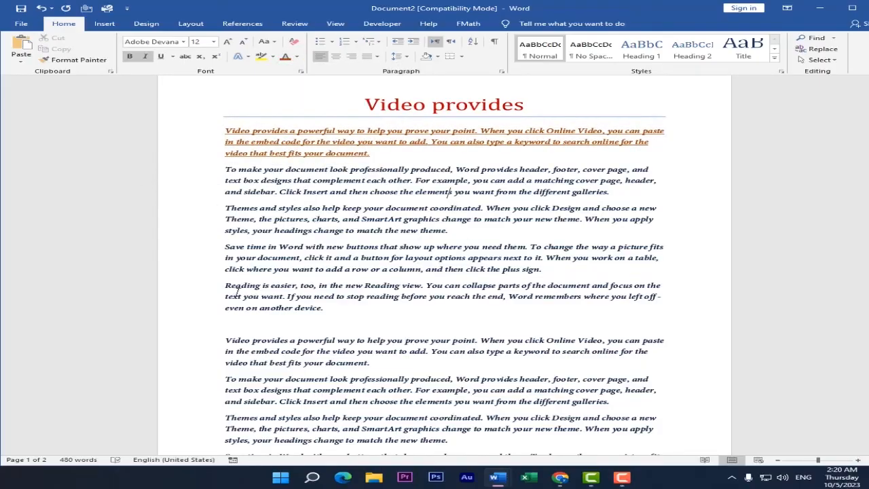
Step: Color the fourth body paragraph, beginning "Save time in Word", in a darker olive green theme shade
{"action": "triple_click", "coordinate": [378, 265]}
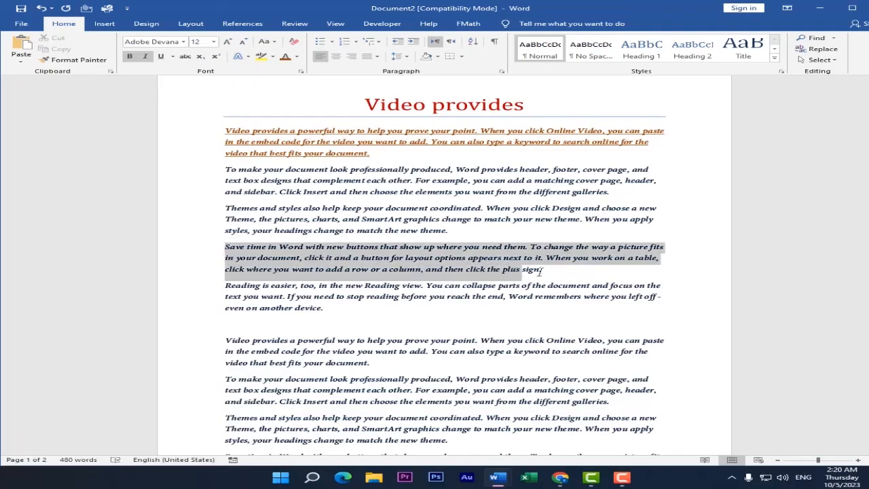
{"action": "left_click", "coordinate": [297, 57]}
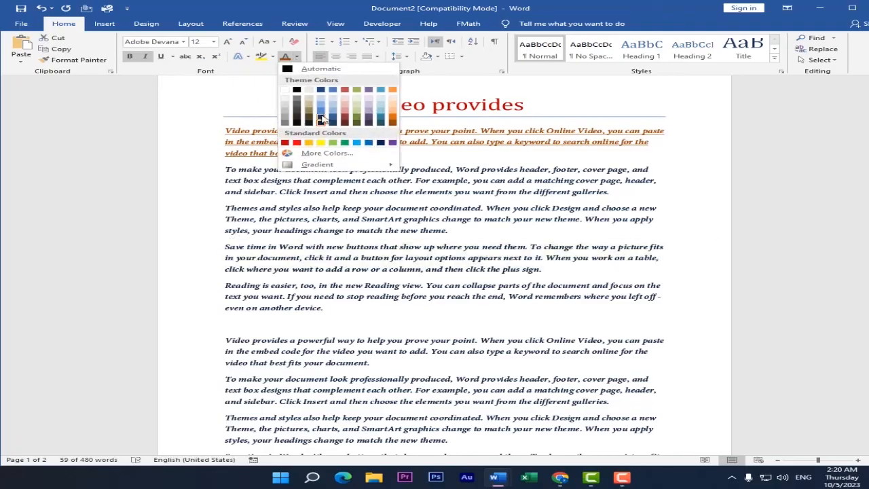
{"action": "left_click", "coordinate": [357, 117]}
{"action": "left_click", "coordinate": [547, 259]}
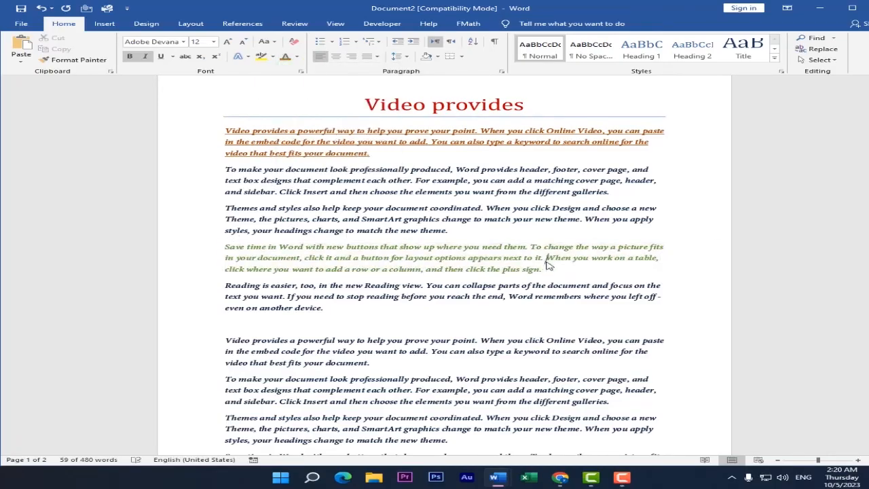
{"action": "scroll", "coordinate": [346, 279], "scroll_direction": "down", "scroll_amount": 2}
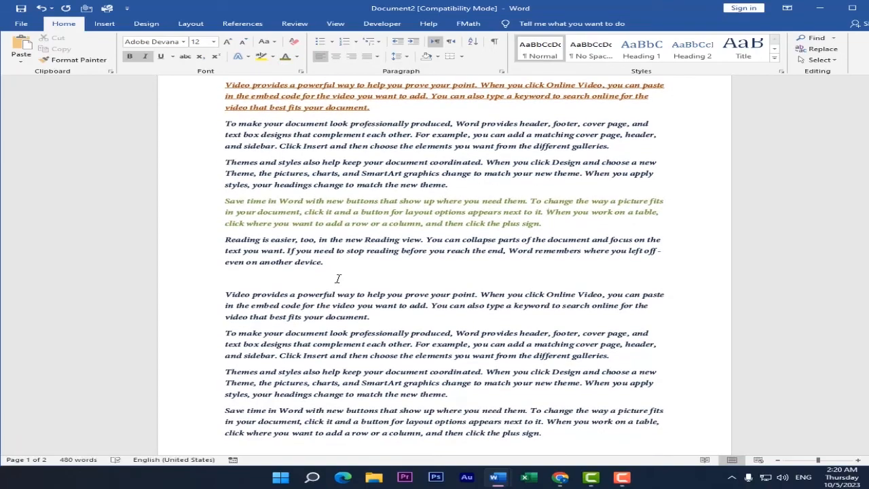
{"action": "scroll", "coordinate": [354, 253], "scroll_direction": "up", "scroll_amount": 3}
{"action": "scroll", "coordinate": [349, 244], "scroll_direction": "down", "scroll_amount": 6}
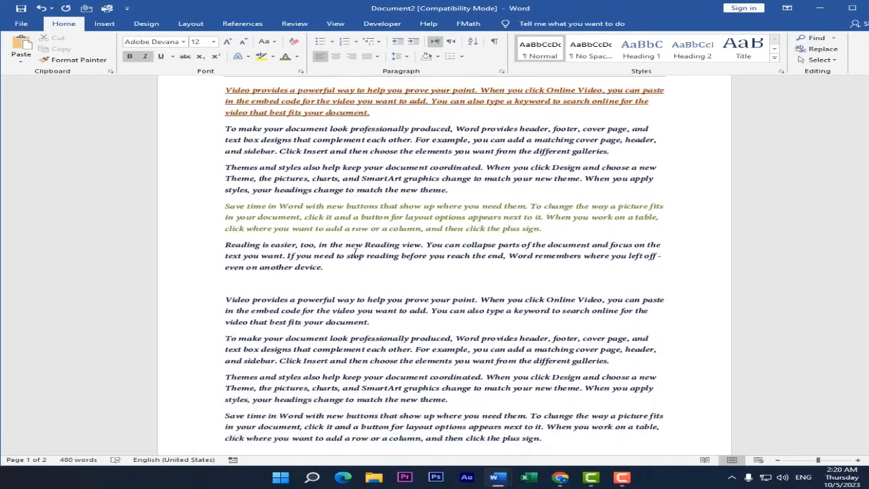
{"action": "scroll", "coordinate": [350, 243], "scroll_direction": "up", "scroll_amount": 5}
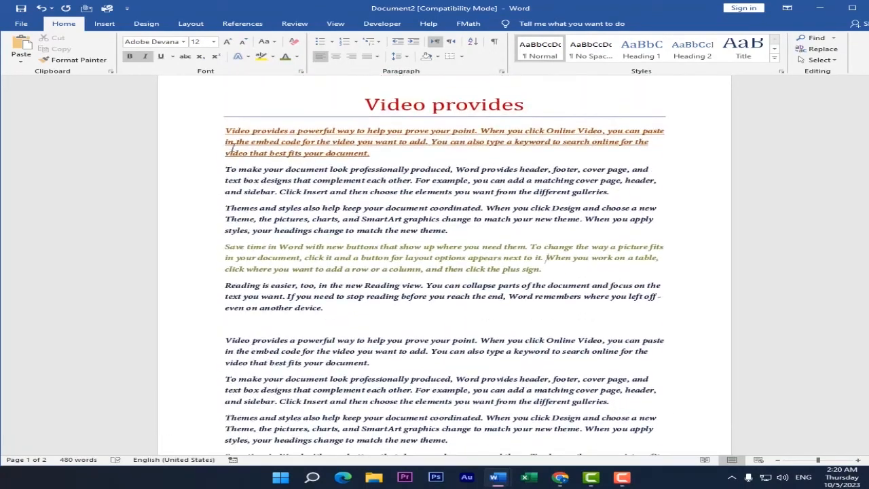
Step: Set the line spacing of all body paragraphs below the heading to 1.5
{"action": "left_click_drag", "start_coordinate": [222, 133], "coordinate": [446, 378]}
{"action": "scroll", "coordinate": [409, 278], "scroll_direction": "up", "scroll_amount": 10}
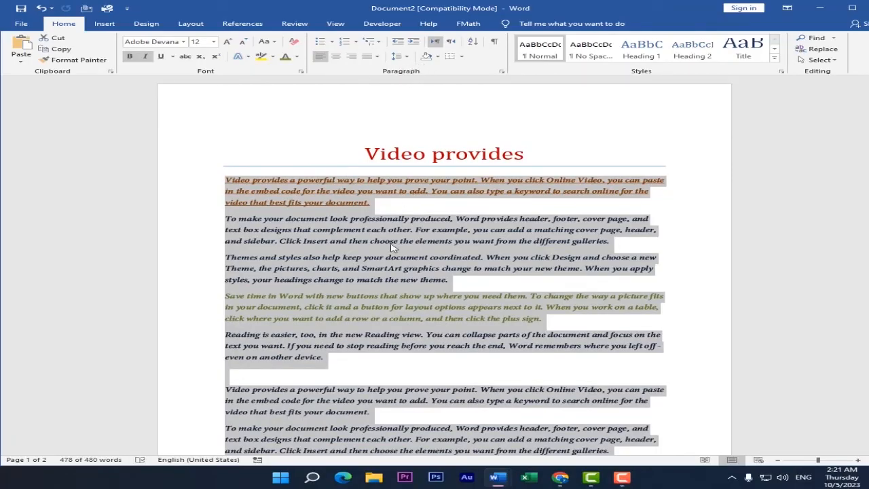
{"action": "left_click", "coordinate": [398, 57]}
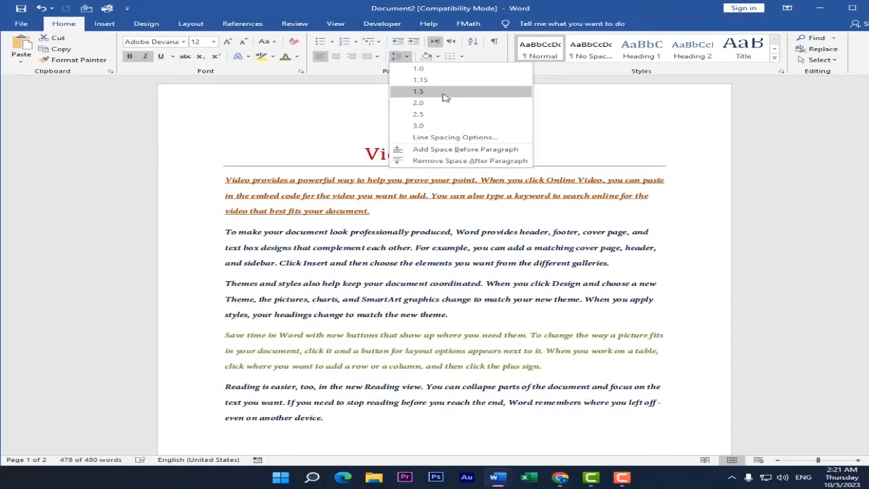
{"action": "left_click", "coordinate": [443, 96]}
{"action": "left_click", "coordinate": [427, 263]}
{"action": "scroll", "coordinate": [345, 364], "scroll_direction": "down", "scroll_amount": 10}
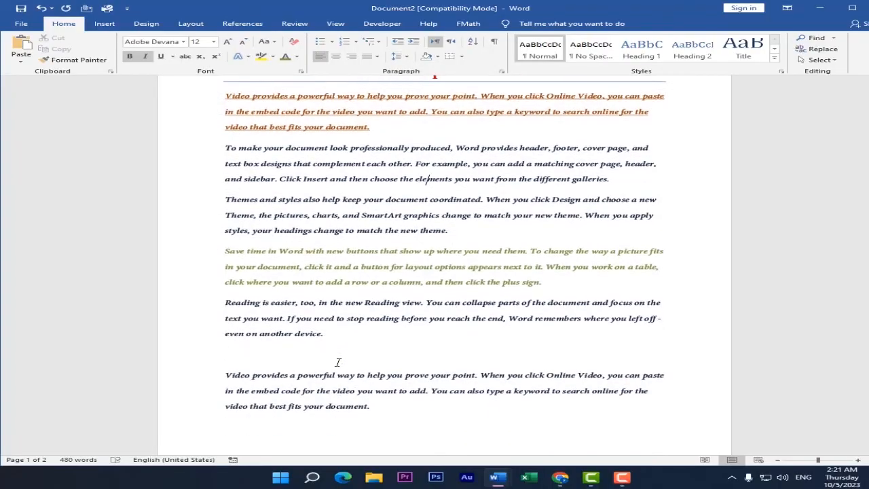
{"action": "scroll", "coordinate": [345, 363], "scroll_direction": "up", "scroll_amount": 10}
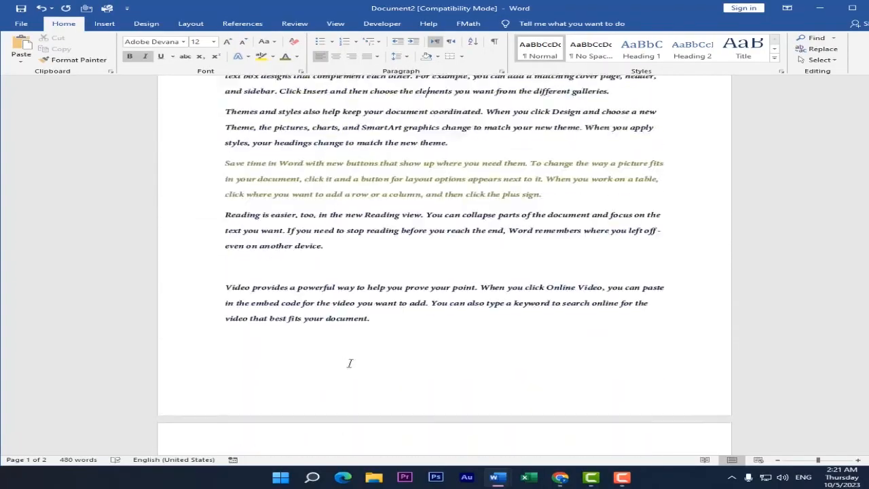
Step: Enlarge the word "Video" at the start of the first body paragraph to size 20 and strike it through
{"action": "double_click", "coordinate": [240, 183]}
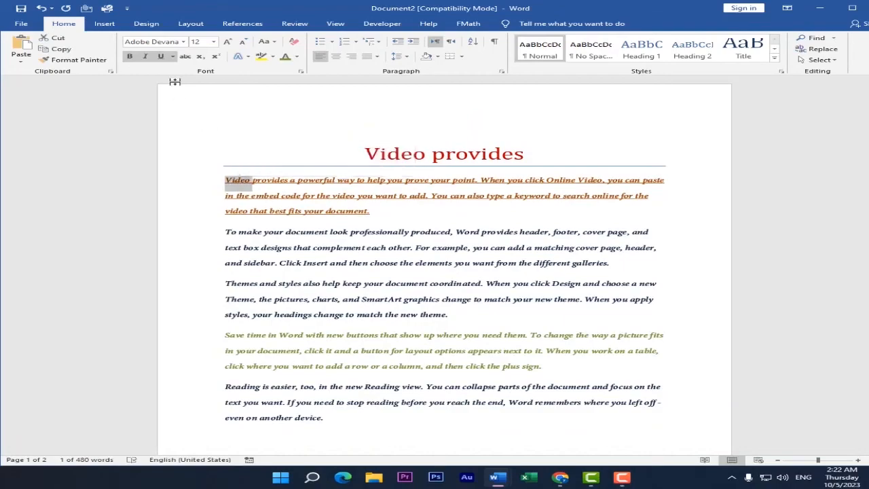
{"action": "left_click", "coordinate": [228, 42]}
{"action": "left_click", "coordinate": [228, 42]}
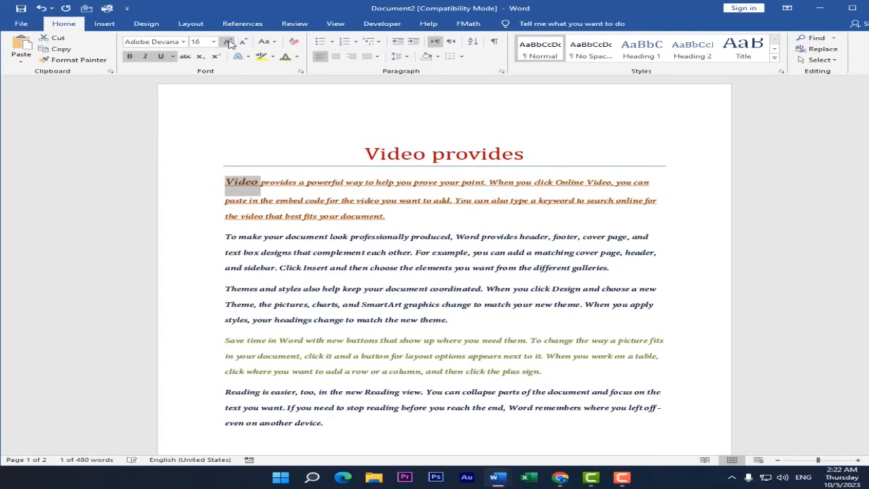
{"action": "left_click", "coordinate": [228, 42]}
{"action": "left_click", "coordinate": [228, 42]}
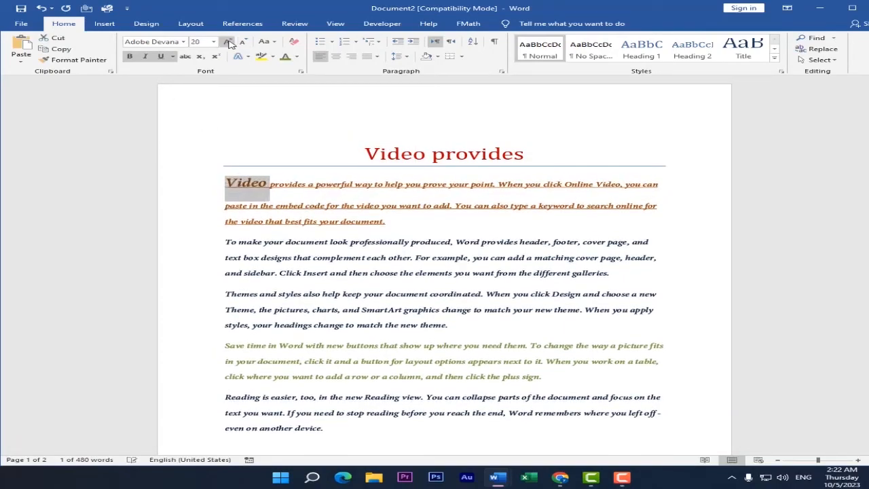
{"action": "left_click", "coordinate": [184, 55]}
{"action": "left_click", "coordinate": [297, 206]}
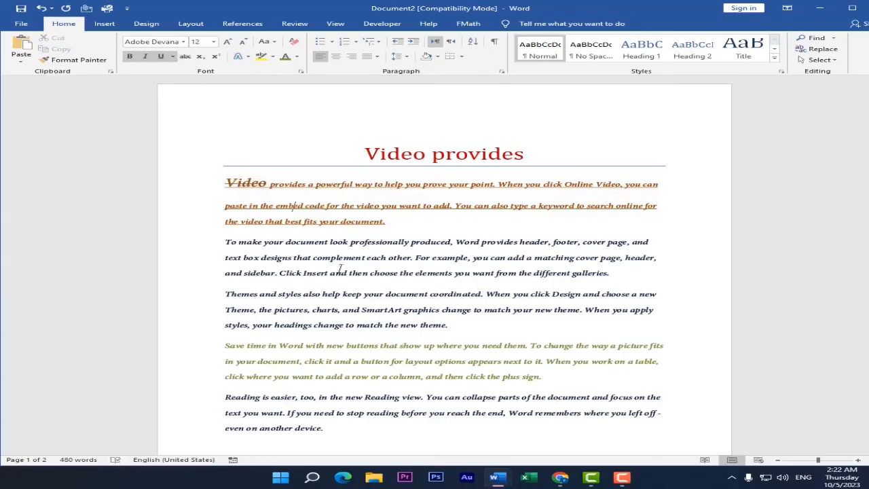
{"action": "key", "text": "ctrl+z"}
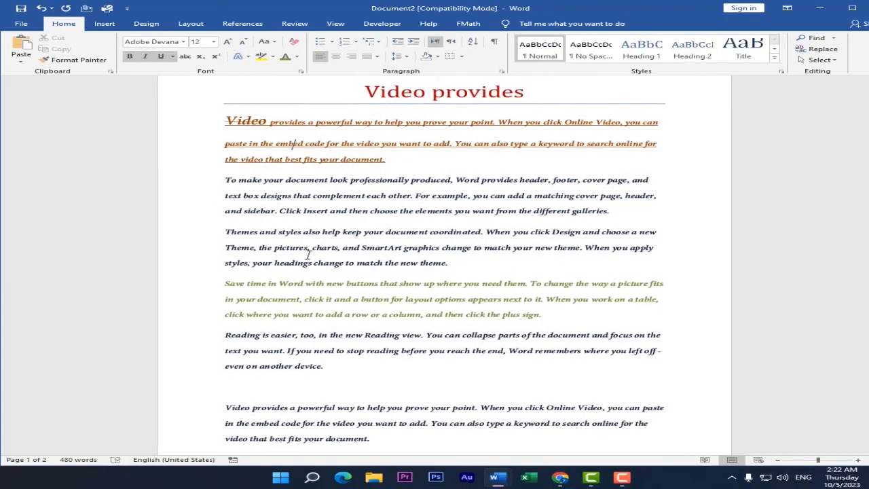
Step: Apply the black-filled text effect with a hard shadow to the "Video provides" heading
{"action": "triple_click", "coordinate": [480, 151]}
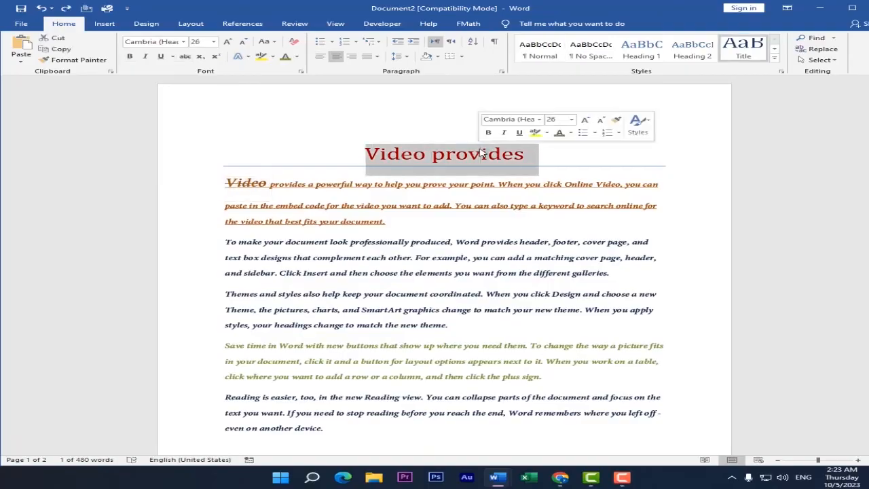
{"action": "left_click", "coordinate": [240, 57]}
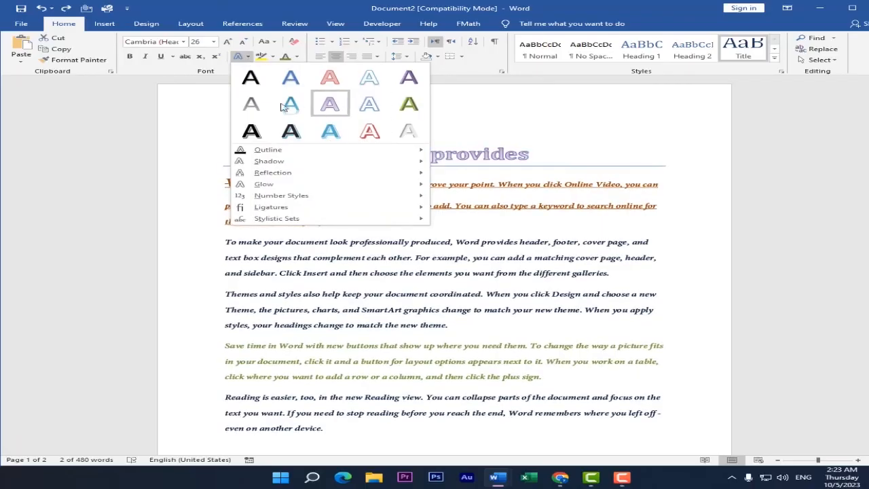
{"action": "left_click", "coordinate": [265, 136]}
{"action": "left_click", "coordinate": [441, 175]}
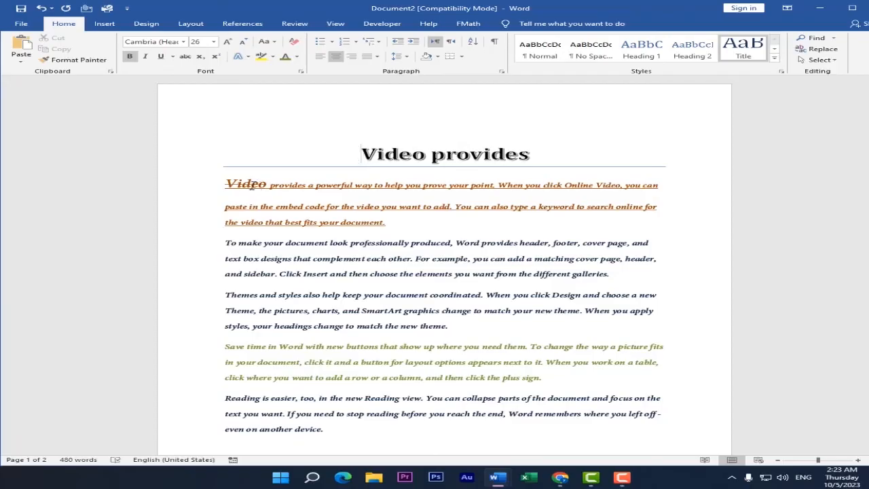
Step: Highlight the word "Video" at the start of the first body paragraph in black
{"action": "double_click", "coordinate": [246, 184]}
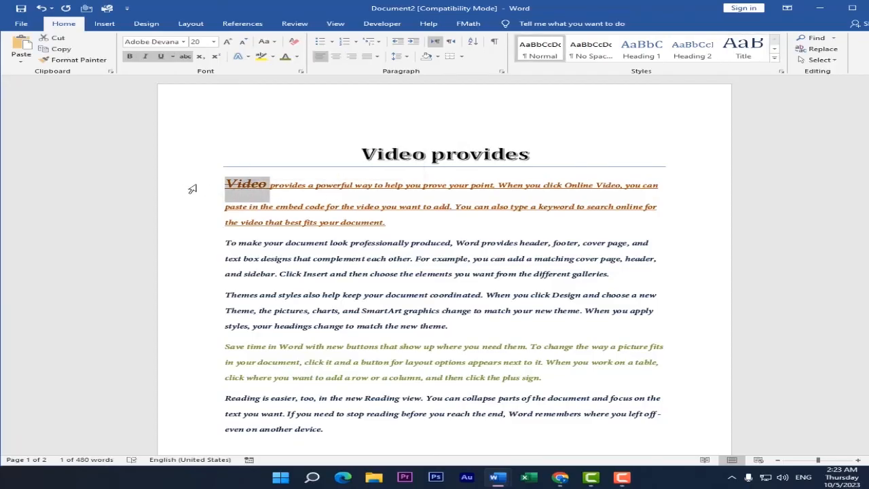
{"action": "left_click", "coordinate": [296, 57]}
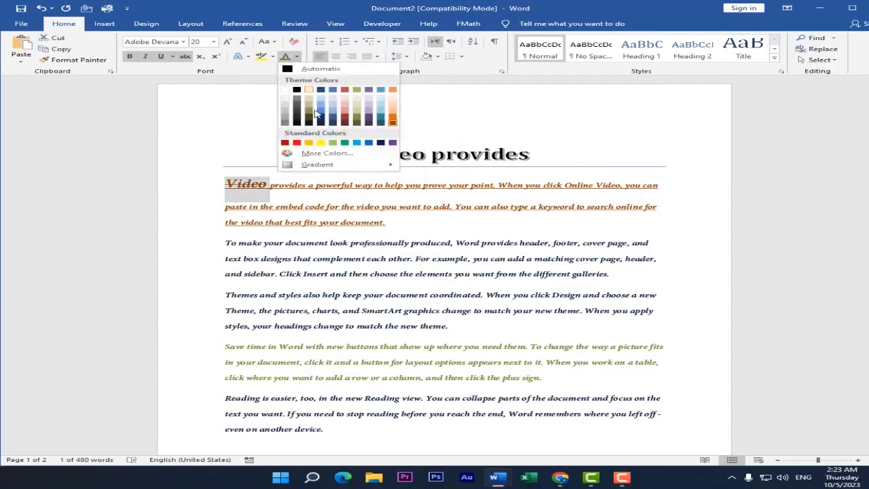
{"action": "left_click", "coordinate": [273, 56]}
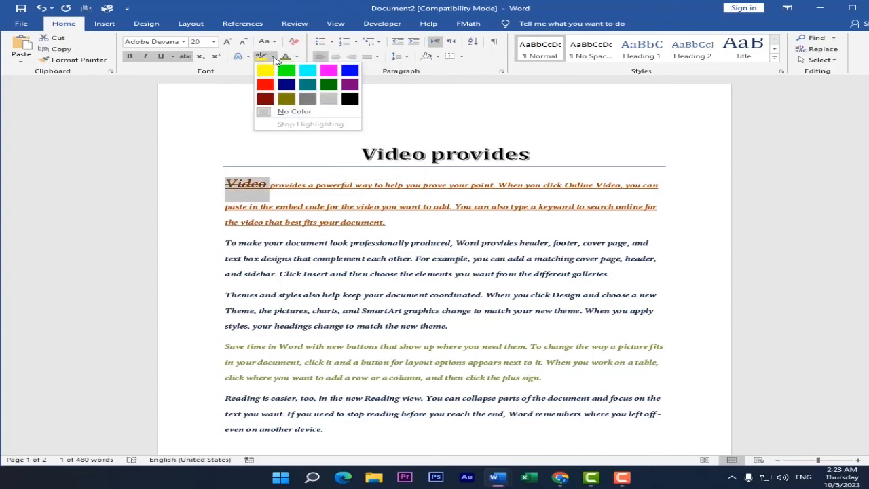
{"action": "left_click", "coordinate": [358, 100]}
{"action": "left_click", "coordinate": [328, 161]}
{"action": "left_click", "coordinate": [364, 207]}
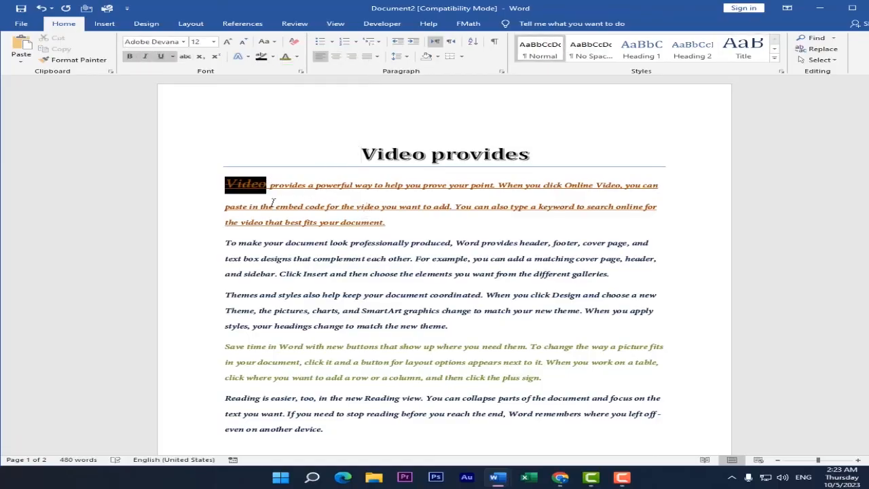
Step: Highlight the second line of the first body paragraph in yellow
{"action": "left_click_drag", "start_coordinate": [225, 207], "coordinate": [659, 208]}
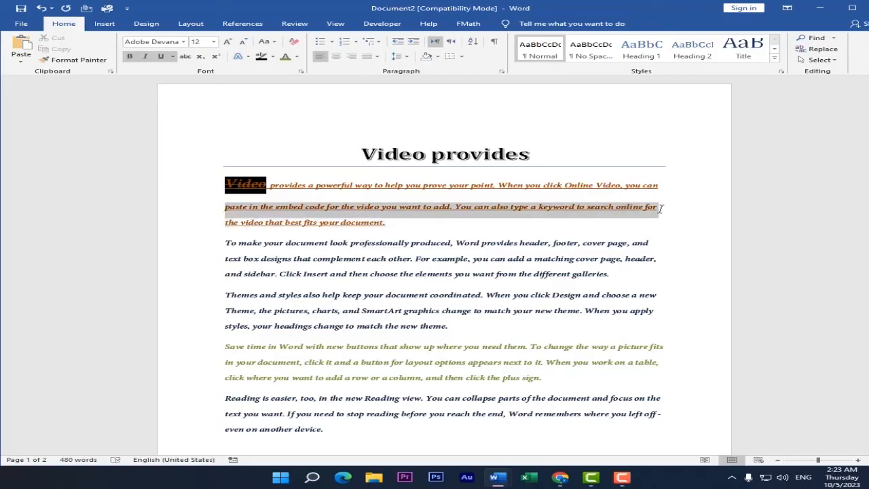
{"action": "left_click", "coordinate": [272, 57]}
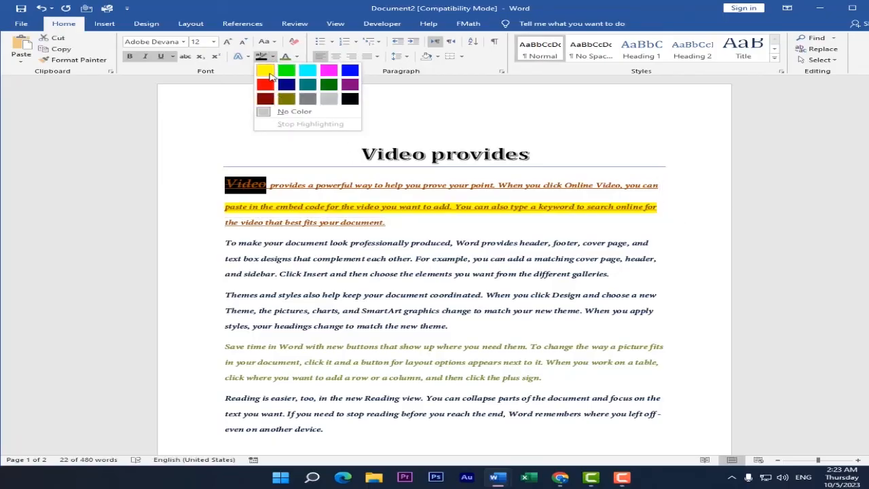
{"action": "left_click", "coordinate": [265, 70]}
{"action": "left_click", "coordinate": [444, 306]}
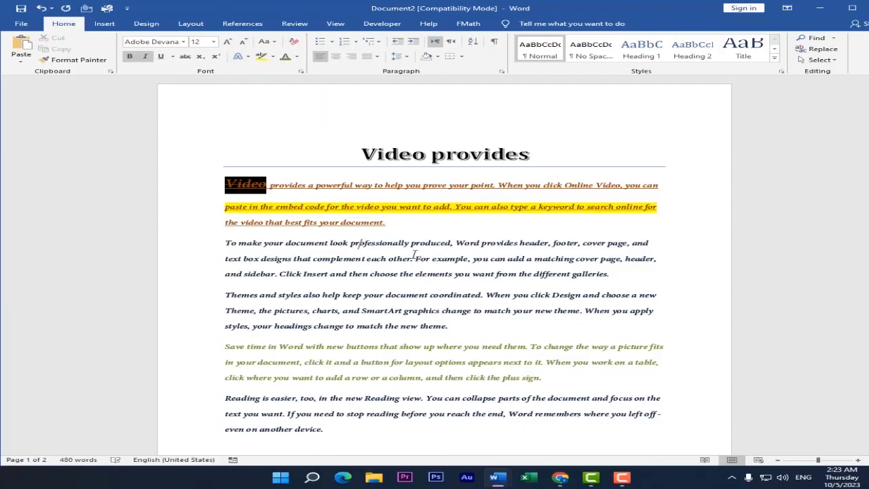
{"action": "scroll", "coordinate": [309, 244], "scroll_direction": "down", "scroll_amount": 4}
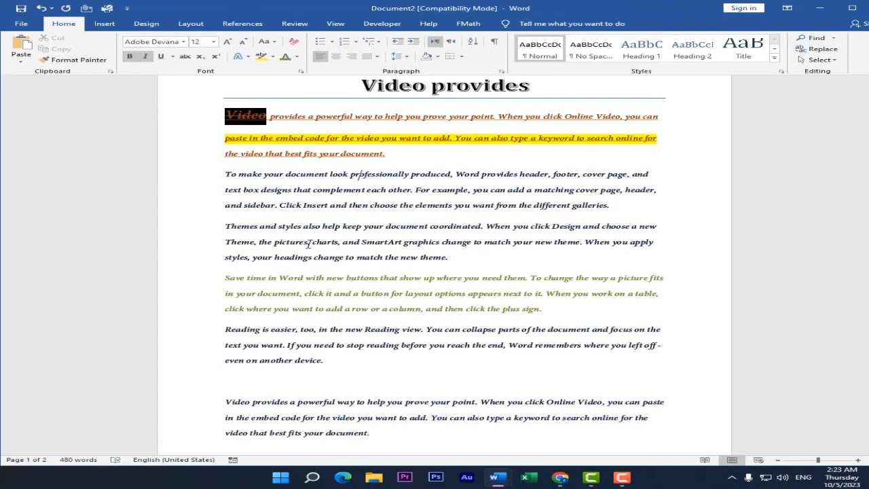
{"action": "scroll", "coordinate": [305, 234], "scroll_direction": "up", "scroll_amount": 4}
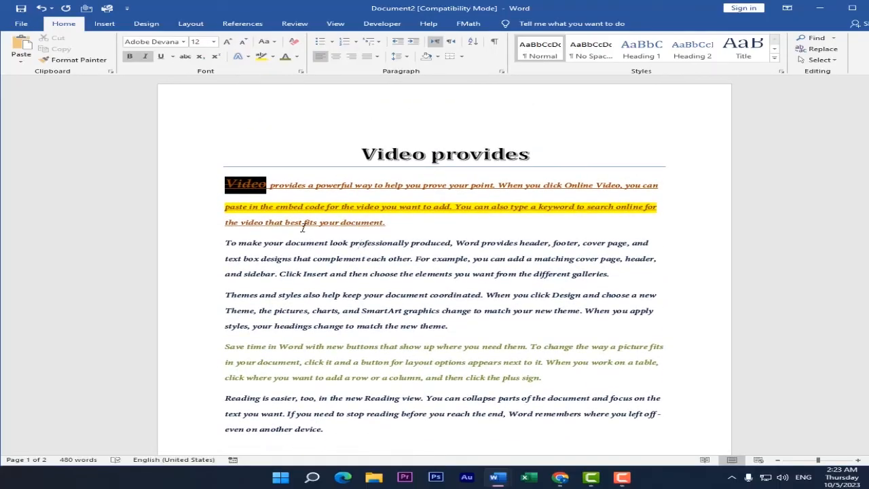
Step: Shade the repeated "Video provides a powerful way" paragraph at the end of page 1 in the olive green theme color
{"action": "scroll", "coordinate": [237, 262], "scroll_direction": "down", "scroll_amount": 3}
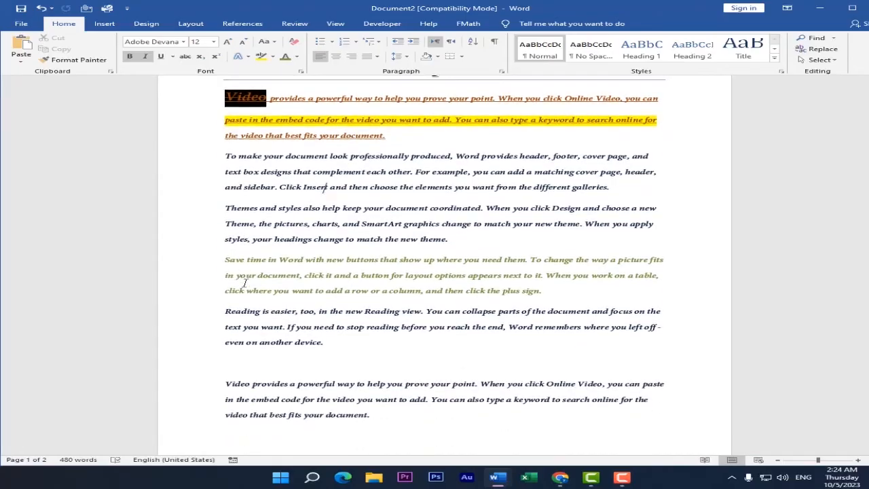
{"action": "scroll", "coordinate": [248, 272], "scroll_direction": "up", "scroll_amount": 1}
{"action": "scroll", "coordinate": [258, 282], "scroll_direction": "down", "scroll_amount": 3}
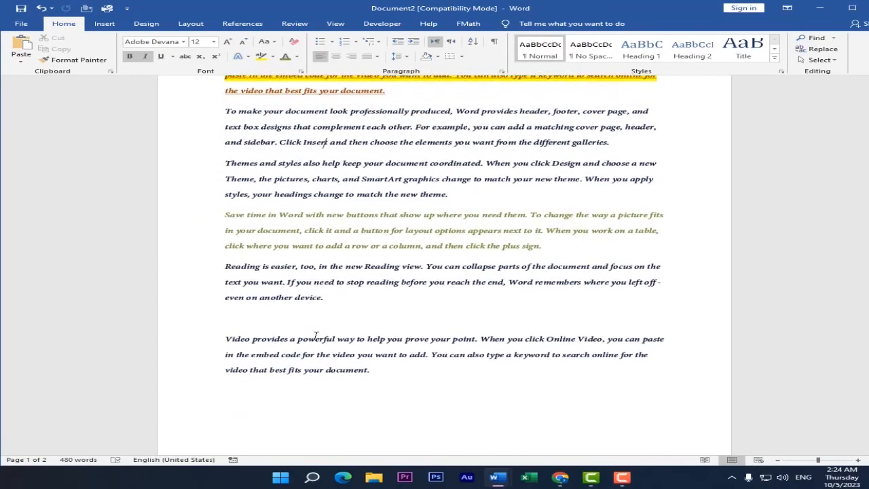
{"action": "left_click_drag", "start_coordinate": [233, 260], "coordinate": [466, 301]}
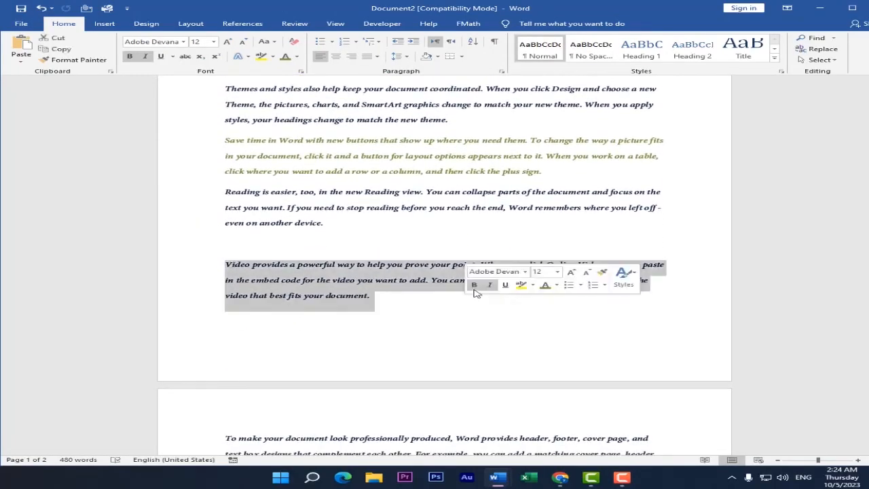
{"action": "left_click", "coordinate": [438, 57]}
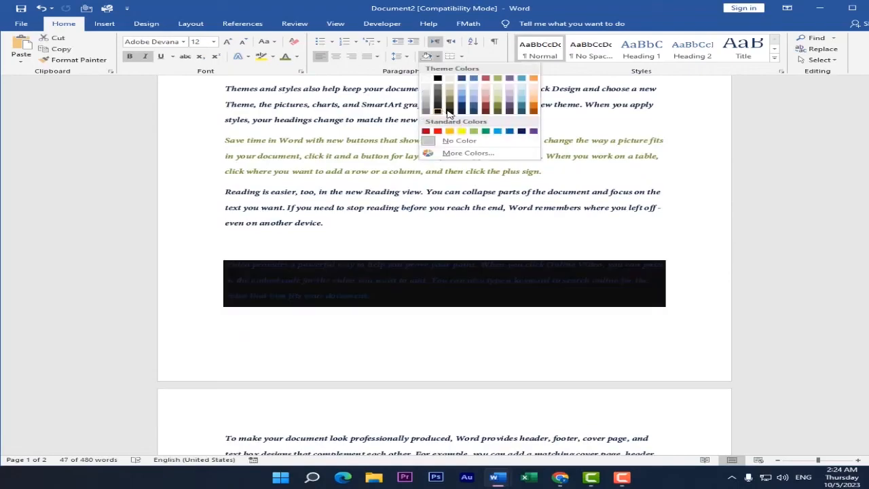
{"action": "left_click", "coordinate": [497, 78]}
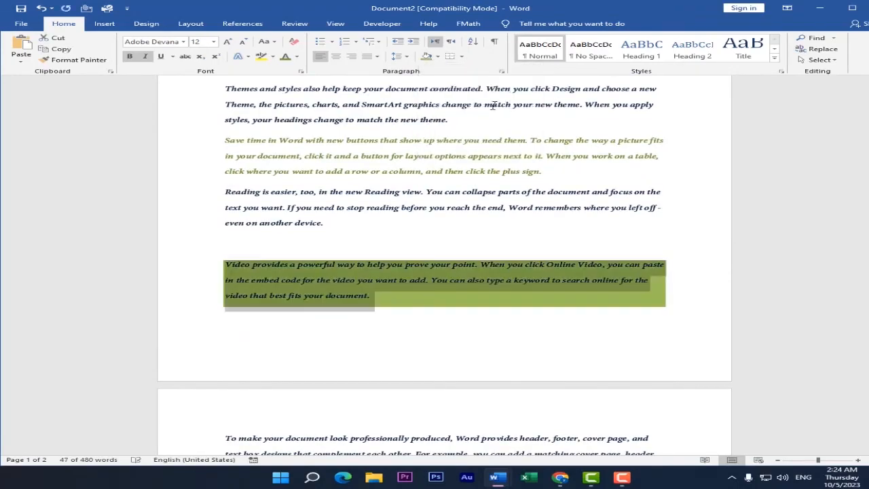
{"action": "left_click", "coordinate": [481, 219]}
{"action": "scroll", "coordinate": [520, 362], "scroll_direction": "up", "scroll_amount": 4}
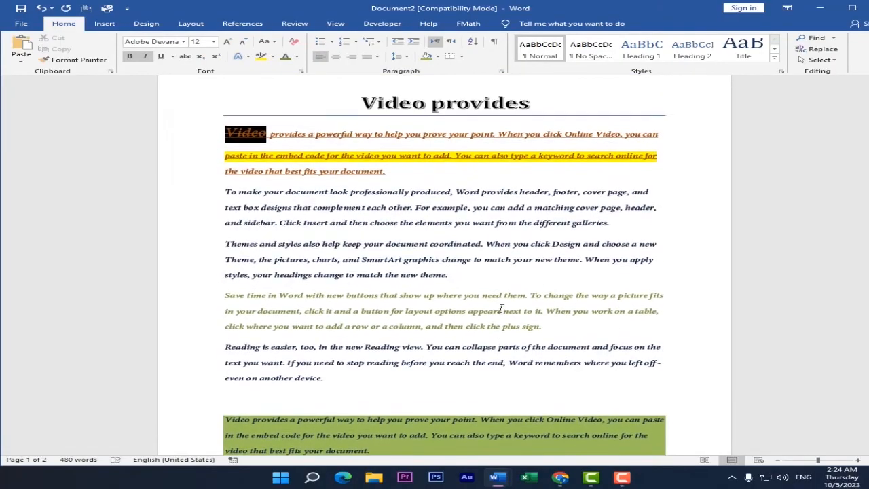
{"action": "scroll", "coordinate": [465, 310], "scroll_direction": "down", "scroll_amount": 7}
{"action": "scroll", "coordinate": [464, 310], "scroll_direction": "down", "scroll_amount": 3}
{"action": "scroll", "coordinate": [465, 310], "scroll_direction": "up", "scroll_amount": 9}
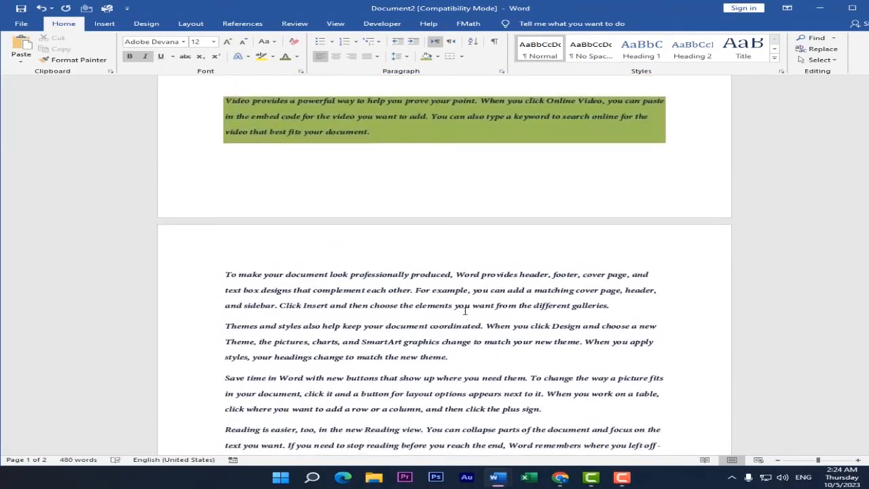
Step: Undo the last case change on the second body paragraph
{"action": "key", "text": "ctrl+z"}
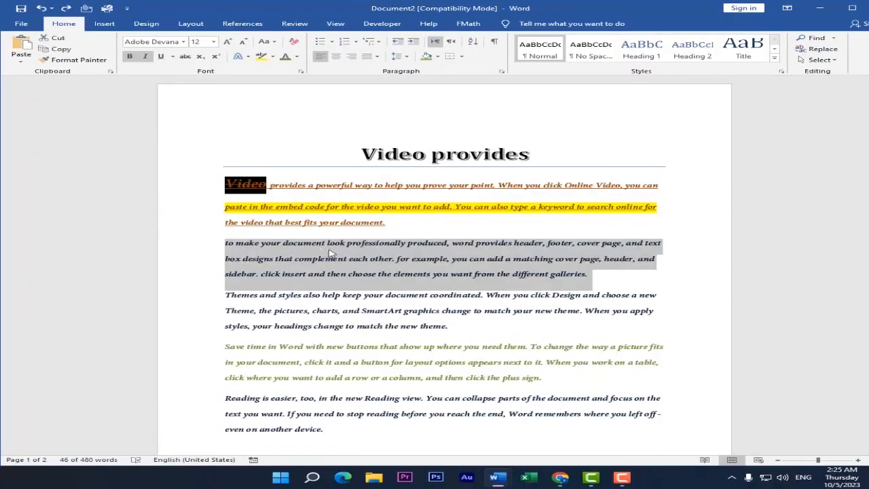
Step: Try centered and left-to-right layouts on the second body paragraph and set its text direction to right-to-left
{"action": "left_click", "coordinate": [451, 41]}
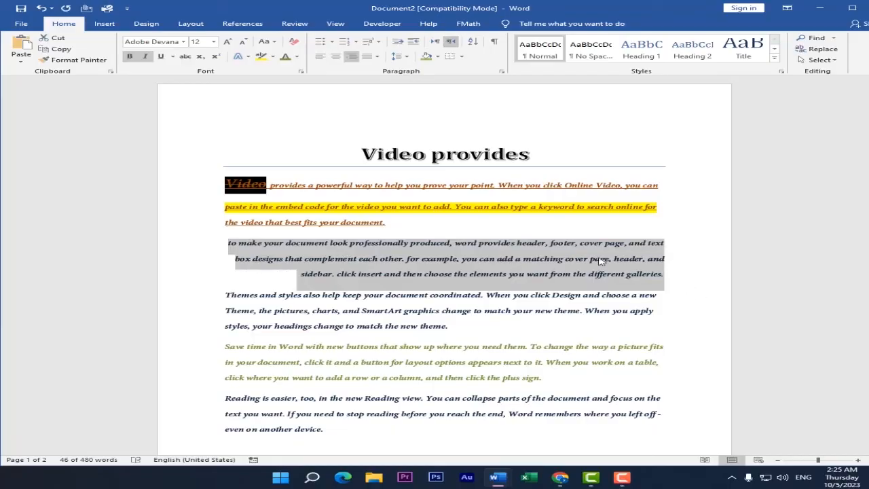
{"action": "left_click", "coordinate": [336, 56]}
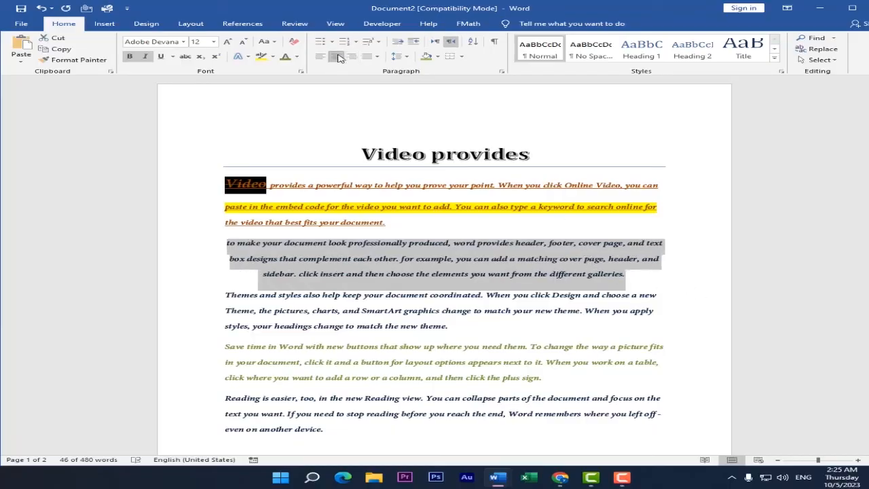
{"action": "left_click", "coordinate": [435, 42]}
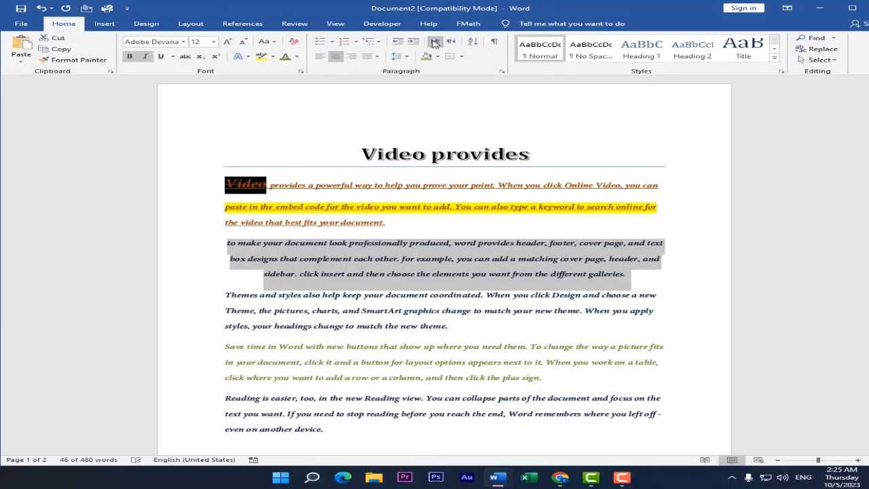
{"action": "left_click", "coordinate": [320, 56]}
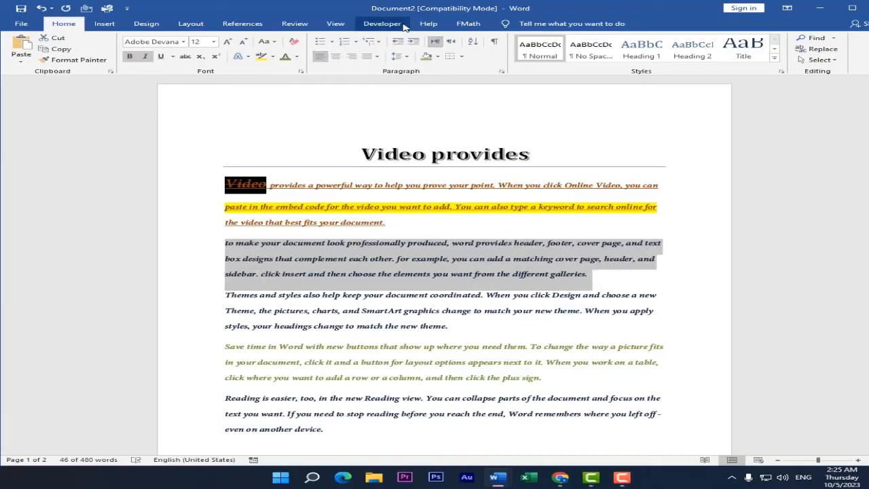
{"action": "left_click", "coordinate": [452, 42]}
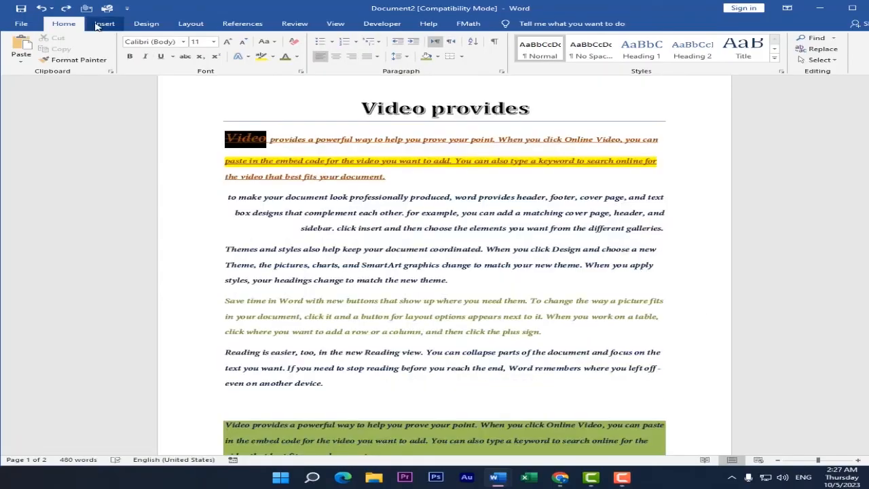
Step: Draw a rectangle about 3.85" wide and 0.64" high beside the end of page 1's "Reading is easier" paragraph
{"action": "left_click", "coordinate": [103, 23]}
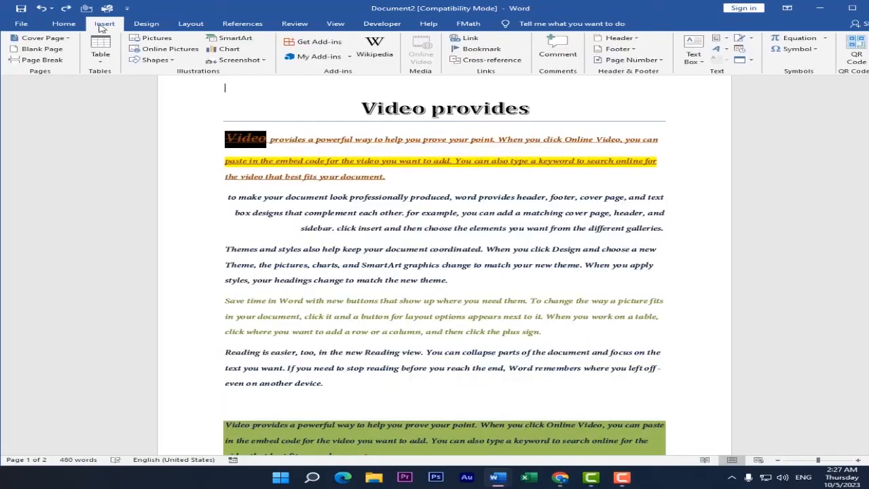
{"action": "left_click", "coordinate": [152, 60]}
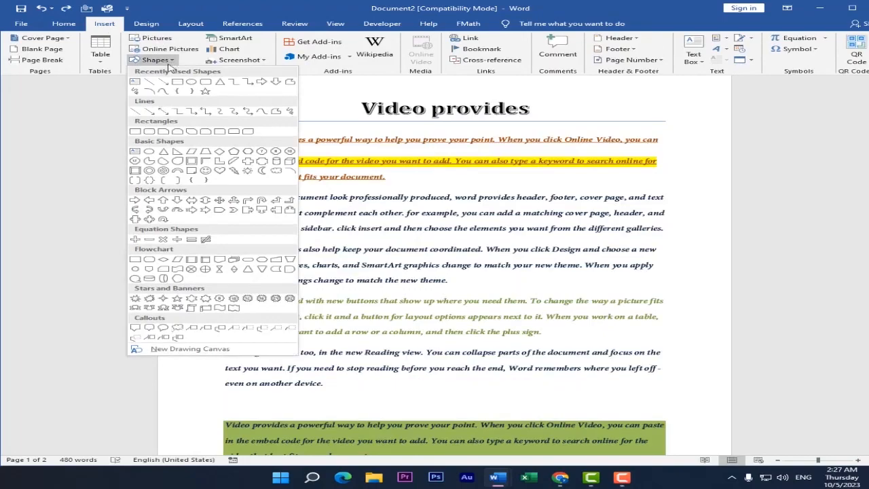
{"action": "left_click", "coordinate": [135, 131]}
{"action": "scroll", "coordinate": [516, 342], "scroll_direction": "down", "scroll_amount": 2}
{"action": "scroll", "coordinate": [516, 342], "scroll_direction": "down", "scroll_amount": 4}
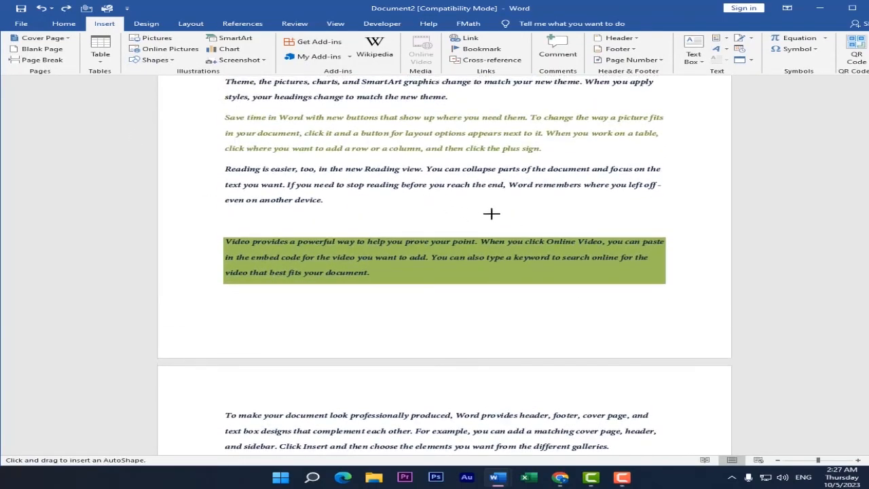
{"action": "left_click_drag", "start_coordinate": [429, 197], "coordinate": [691, 226]}
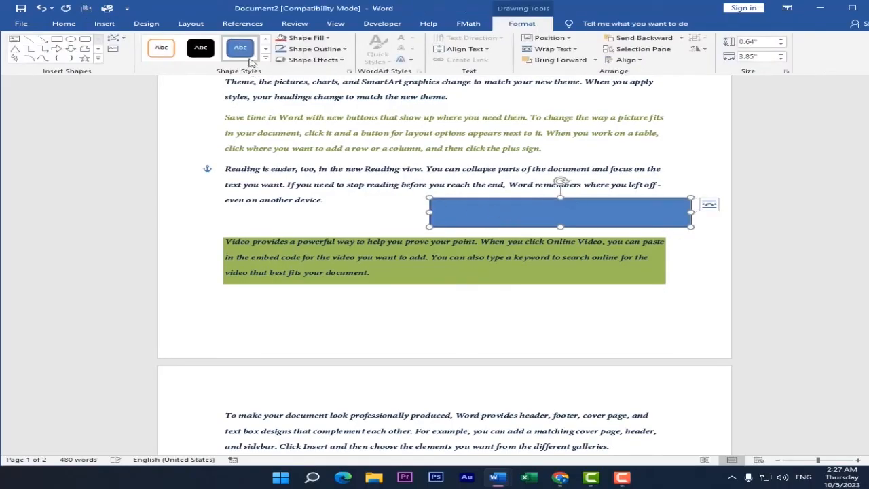
Step: Try the glossy blue theme style on the rectangle and apply the glossy red one from the same row instead
{"action": "left_click", "coordinate": [266, 59]}
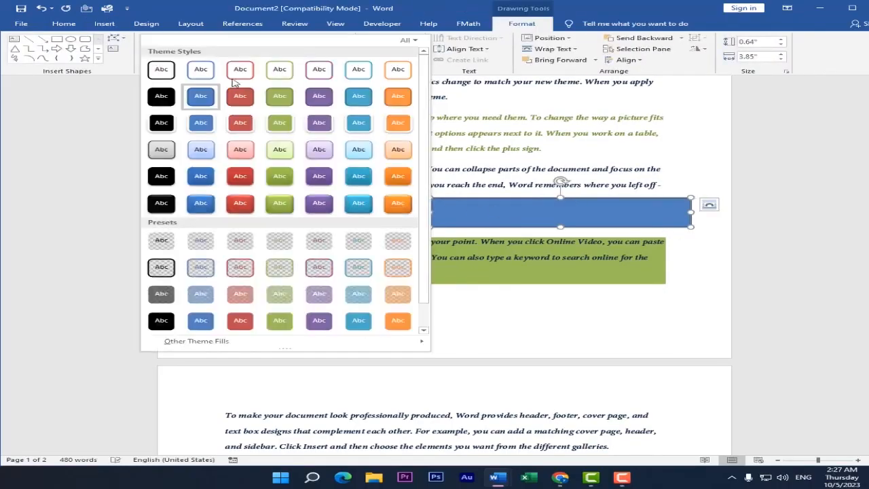
{"action": "left_click", "coordinate": [202, 199]}
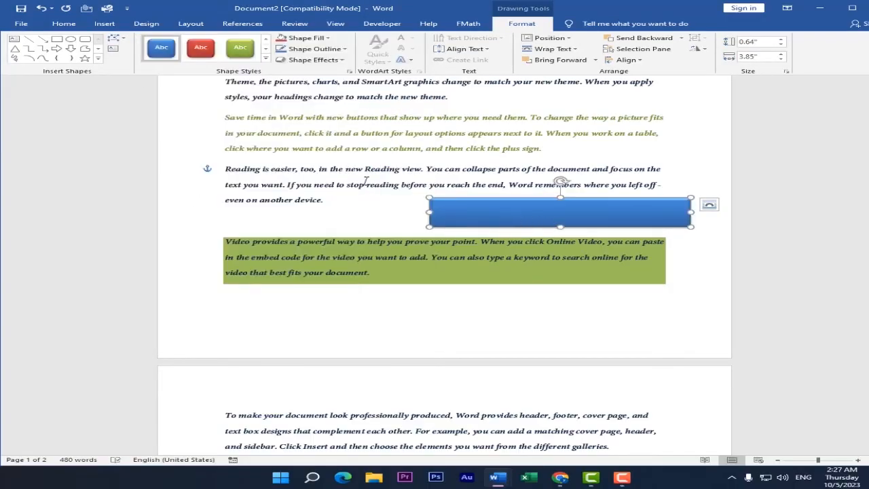
{"action": "left_click", "coordinate": [265, 59]}
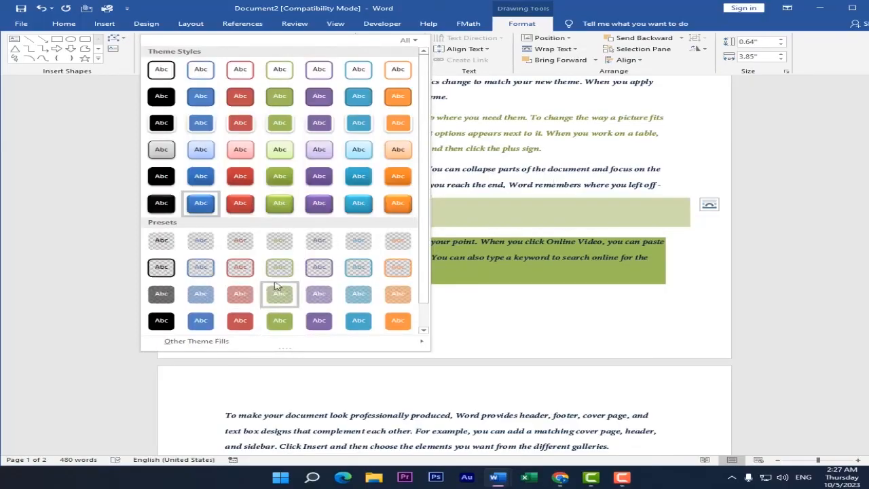
{"action": "left_click", "coordinate": [235, 204]}
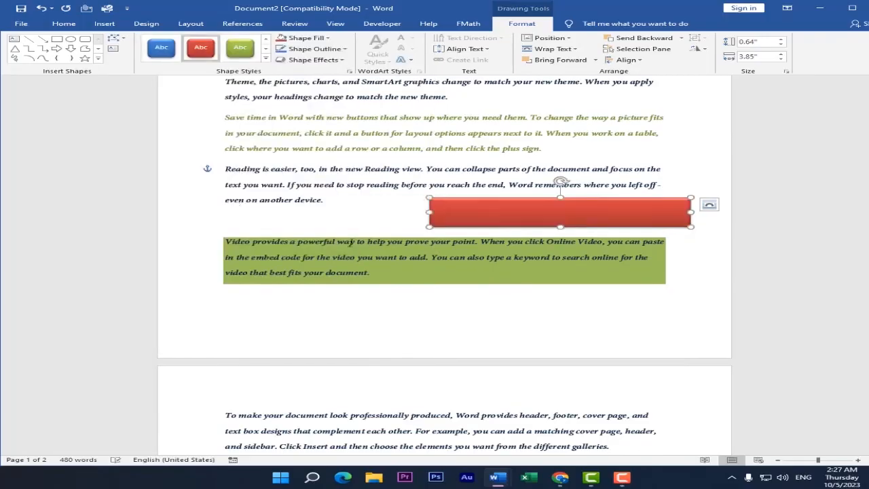
Step: Try top-and-bottom wrapping on the red rectangle, set it to square wrapping and move the shape up slightly
{"action": "left_click", "coordinate": [710, 208]}
{"action": "left_click", "coordinate": [753, 272]}
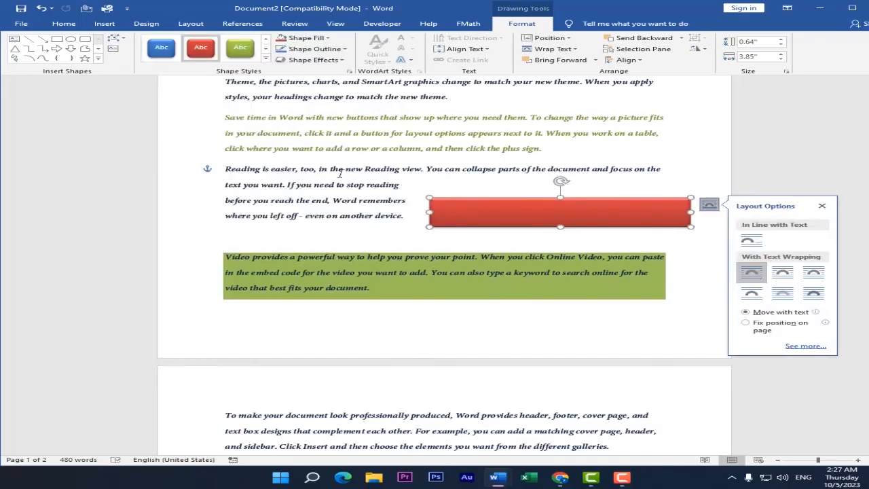
{"action": "left_click", "coordinate": [752, 293]}
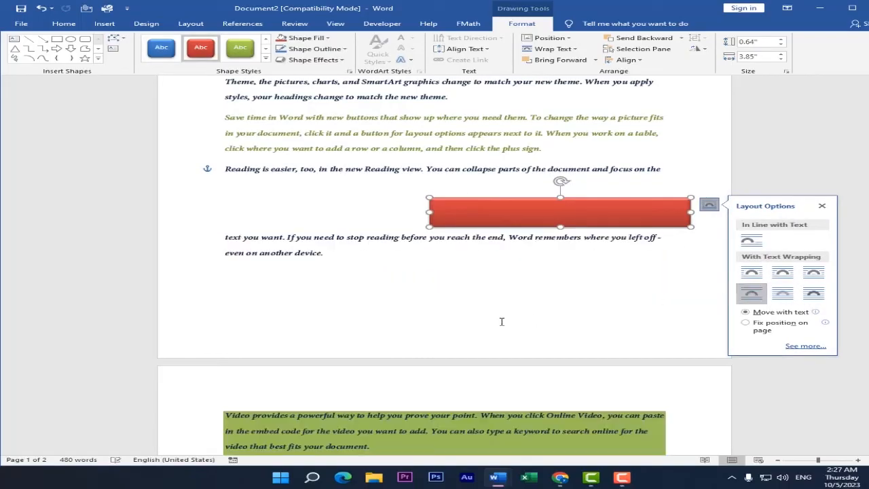
{"action": "left_click", "coordinate": [750, 274]}
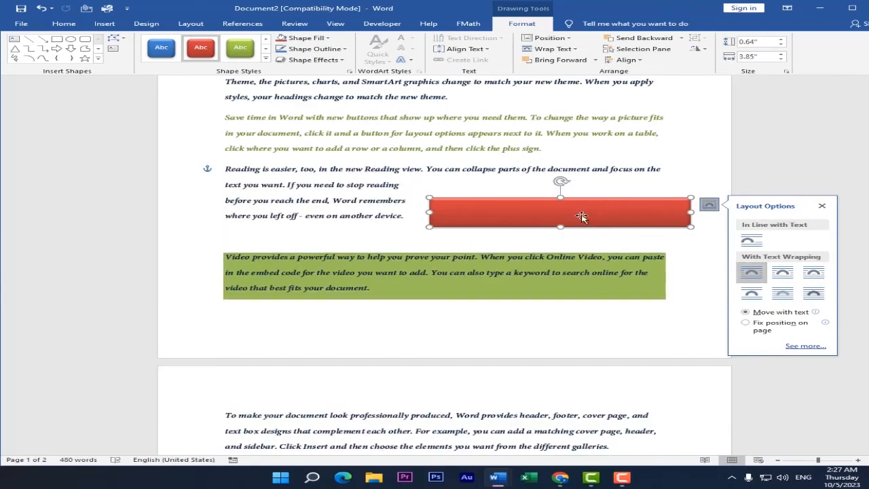
{"action": "left_click_drag", "start_coordinate": [581, 216], "coordinate": [581, 202]}
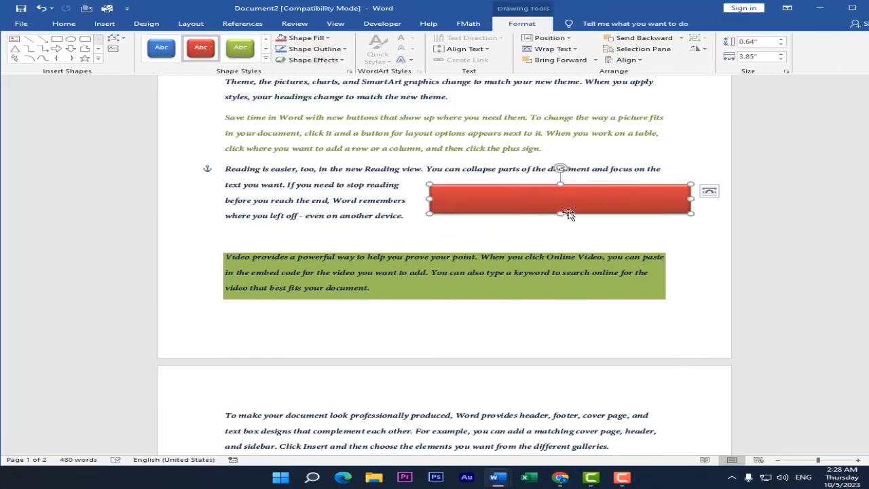
{"action": "left_click", "coordinate": [706, 262]}
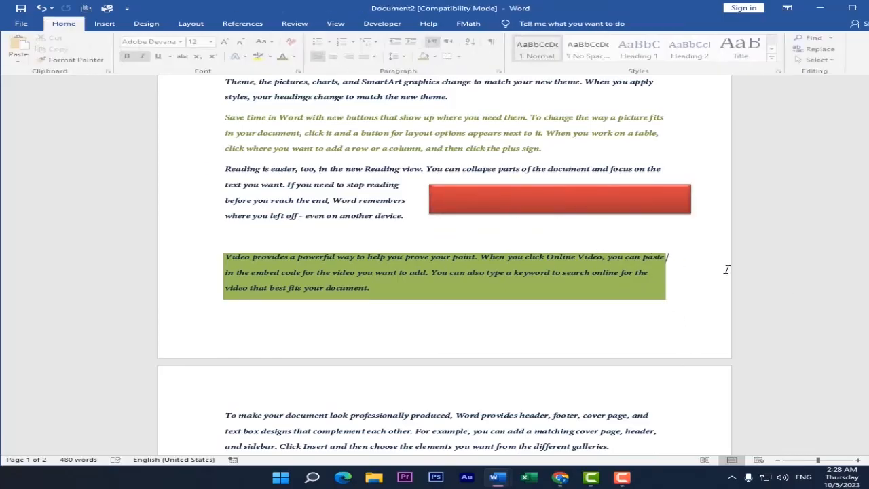
Step: Look through the red rectangle's fill, outline and effect options and apply the largest red glow variation
{"action": "left_click", "coordinate": [474, 202]}
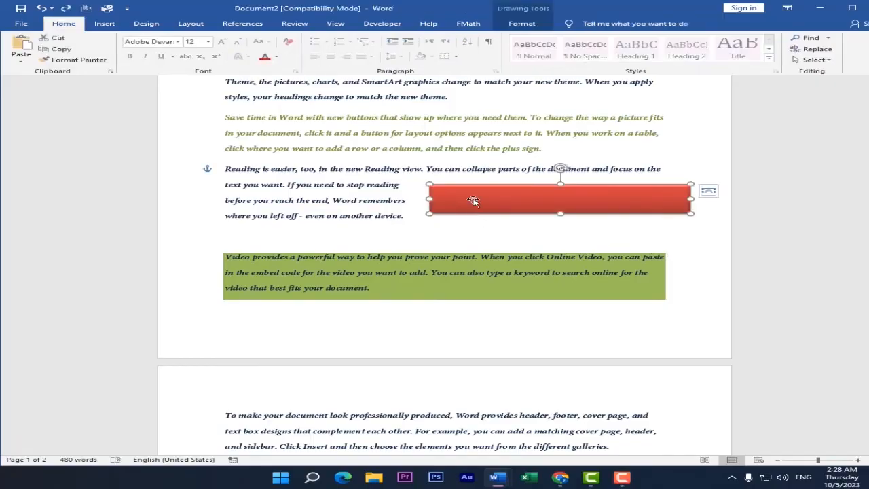
{"action": "double_click", "coordinate": [559, 198]}
{"action": "left_click", "coordinate": [305, 38]}
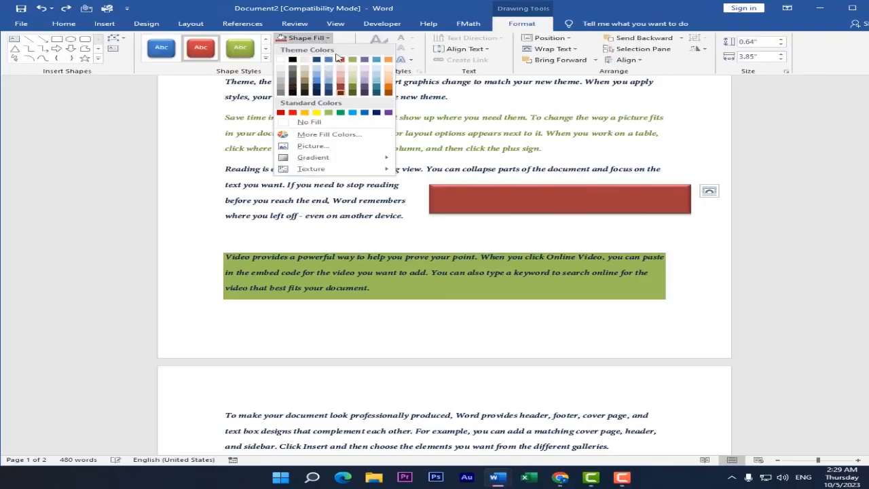
{"action": "left_click", "coordinate": [306, 38]}
{"action": "left_click", "coordinate": [317, 49]}
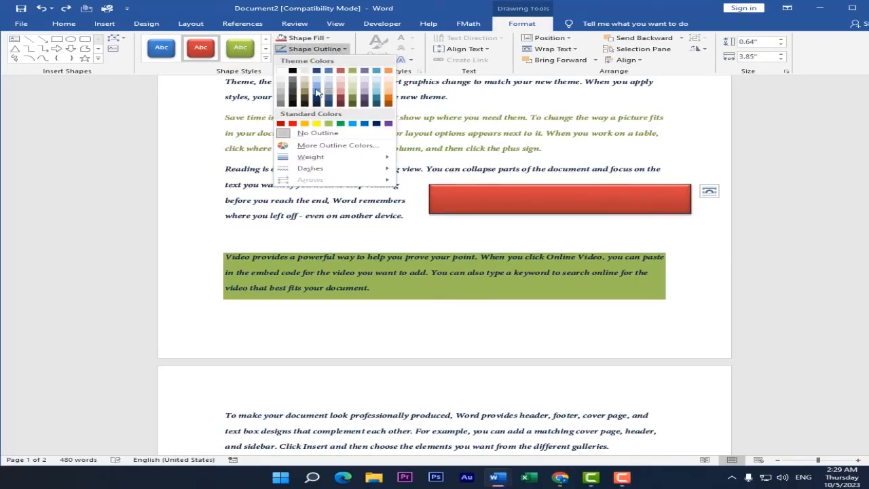
{"action": "left_click", "coordinate": [313, 60]}
{"action": "mouse_move", "coordinate": [351, 89]}
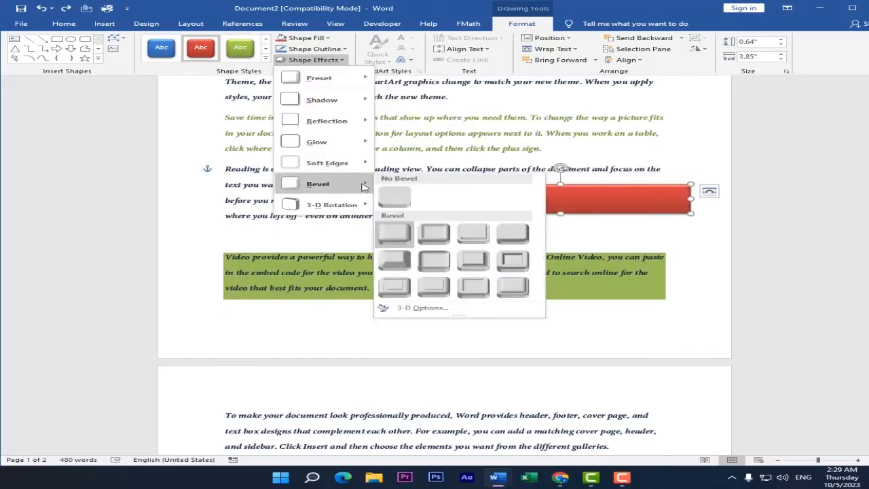
{"action": "mouse_move", "coordinate": [316, 142]}
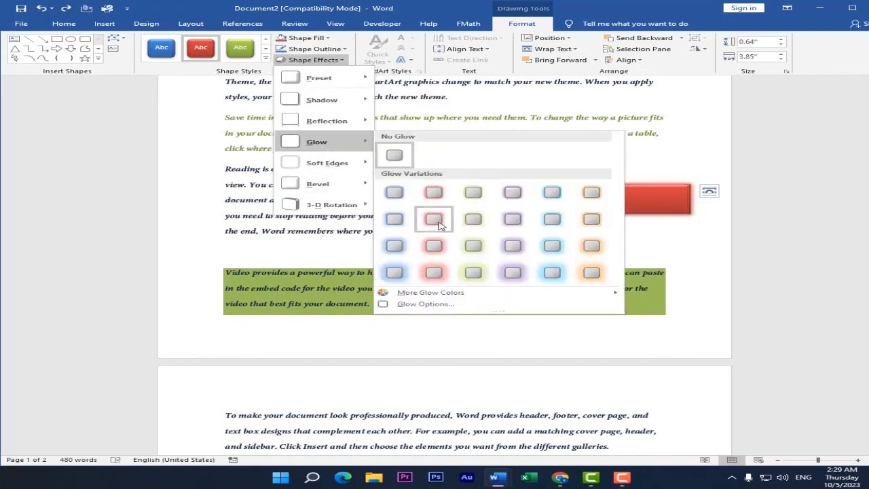
{"action": "left_click", "coordinate": [435, 272]}
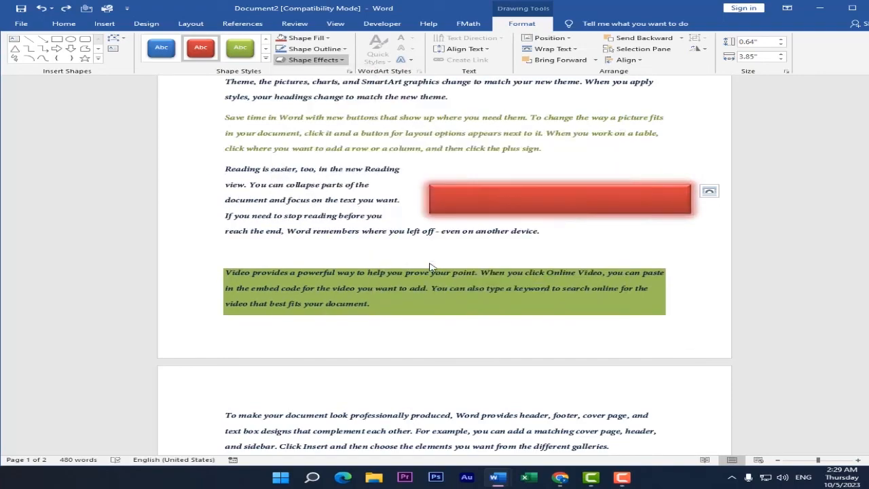
Step: Add a person's first name as text inside the red rectangle
{"action": "right_click", "coordinate": [560, 192]}
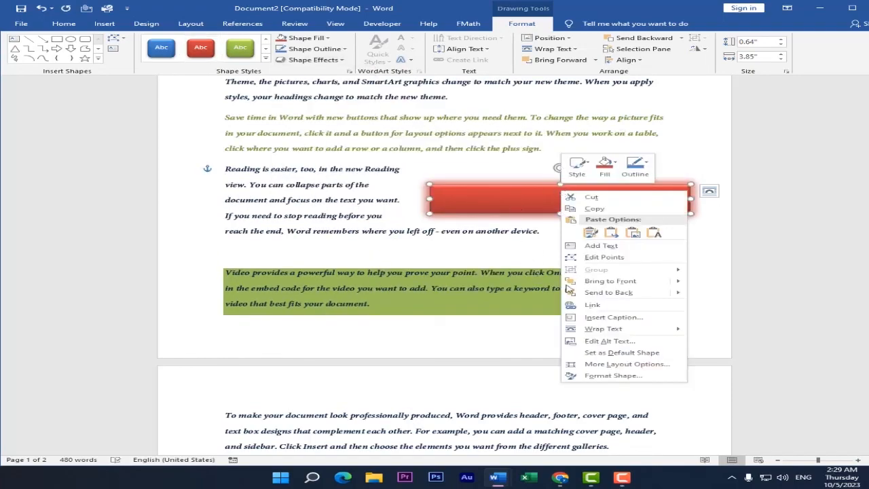
{"action": "left_click", "coordinate": [602, 246]}
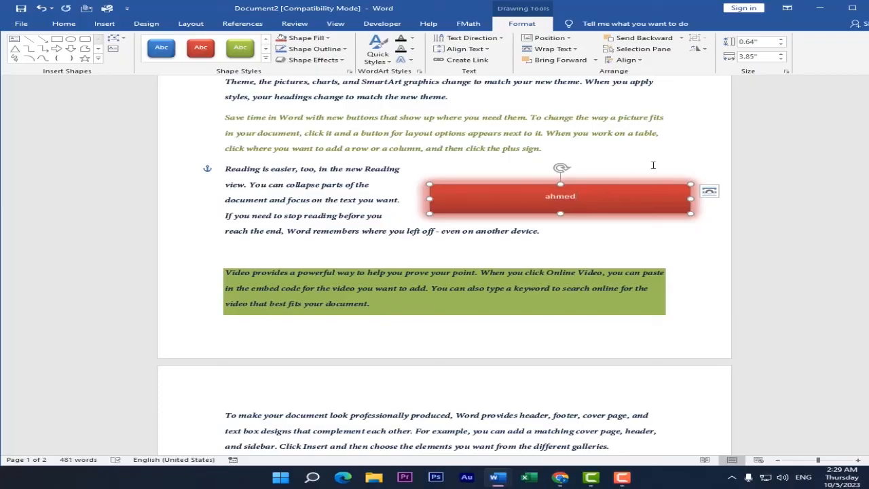
{"action": "left_click", "coordinate": [782, 147]}
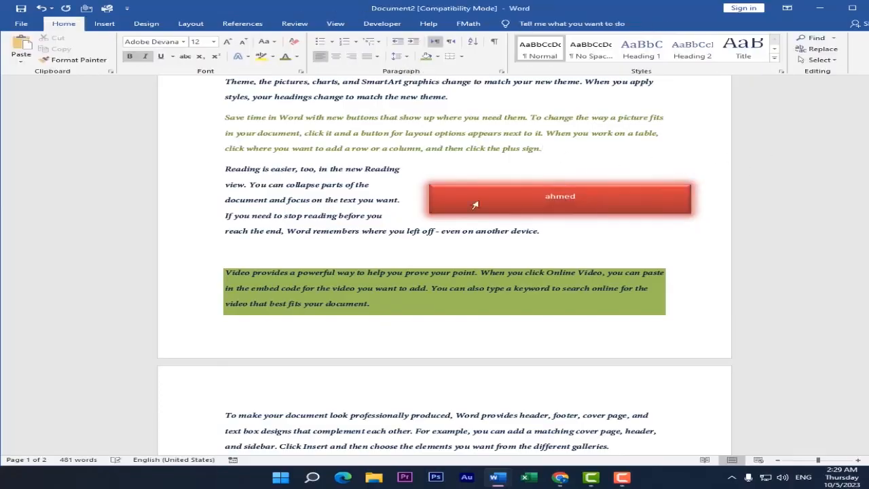
Step: Insert the lion picture wallpaperflare.com_wallpaper (6).jpg below the last paragraph on page 2
{"action": "scroll", "coordinate": [241, 252], "scroll_direction": "down", "scroll_amount": 1}
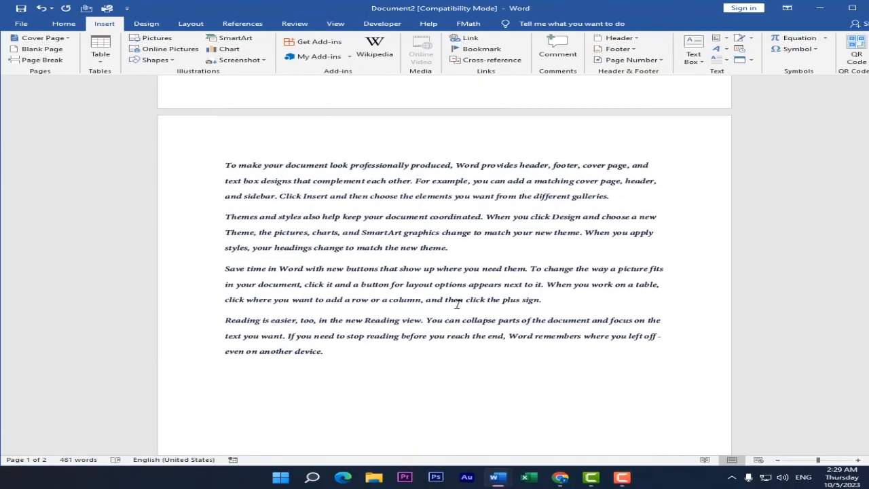
{"action": "scroll", "coordinate": [458, 304], "scroll_direction": "down", "scroll_amount": 4}
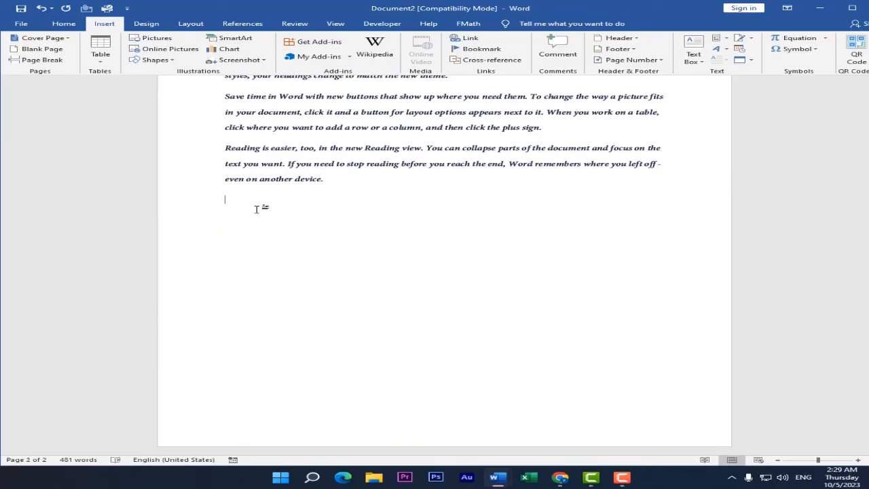
{"action": "left_click", "coordinate": [152, 38]}
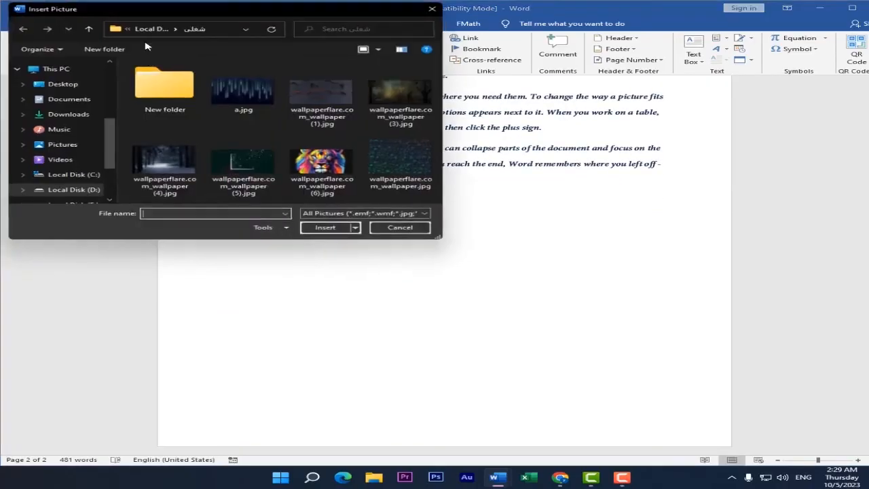
{"action": "double_click", "coordinate": [330, 165]}
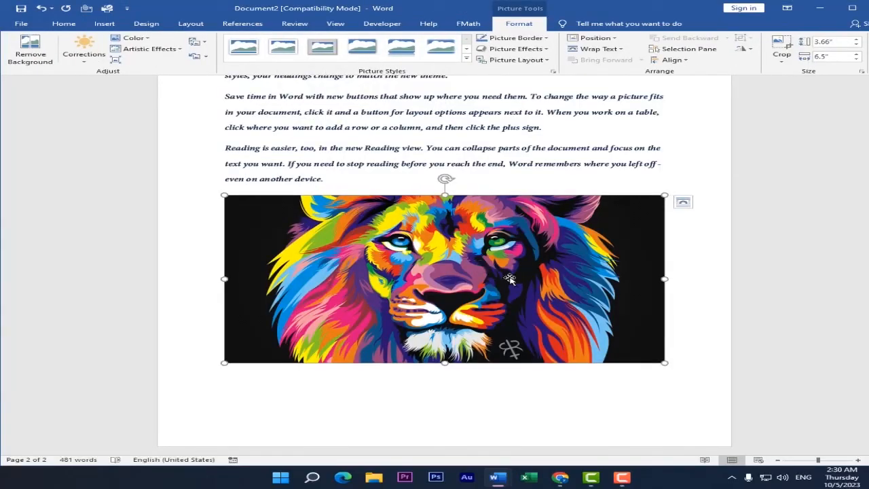
Step: Copy the four paragraphs above the lion picture on page 2, from "To make your document look" to "even on another device."
{"action": "scroll", "coordinate": [503, 278], "scroll_direction": "up", "scroll_amount": 7}
{"action": "scroll", "coordinate": [522, 289], "scroll_direction": "up", "scroll_amount": 3}
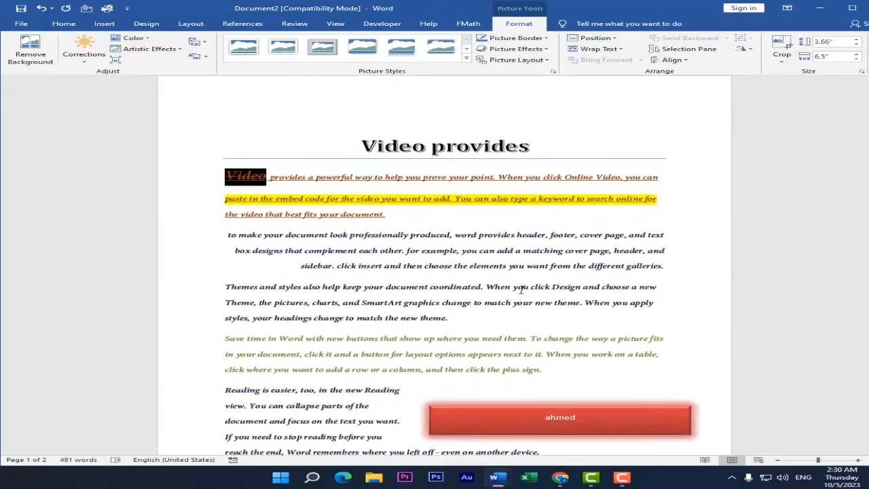
{"action": "scroll", "coordinate": [520, 287], "scroll_direction": "down", "scroll_amount": 8}
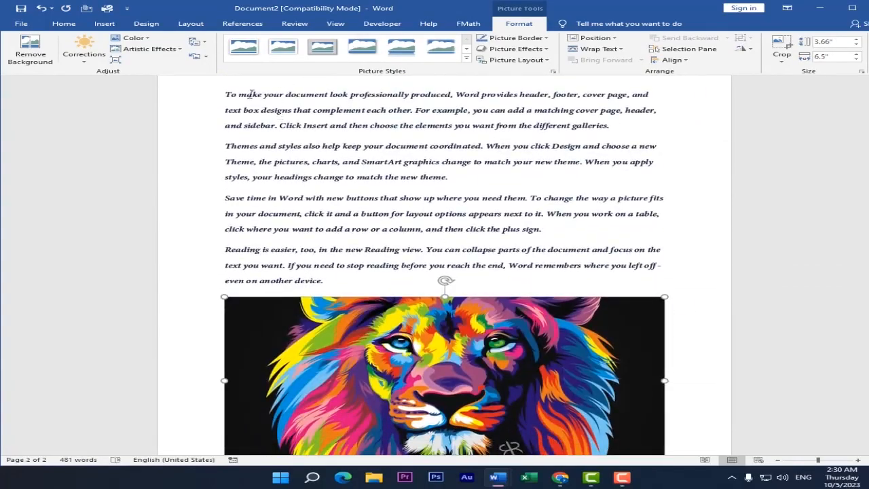
{"action": "left_click_drag", "start_coordinate": [225, 94], "coordinate": [436, 283]}
{"action": "key", "text": "ctrl+c"}
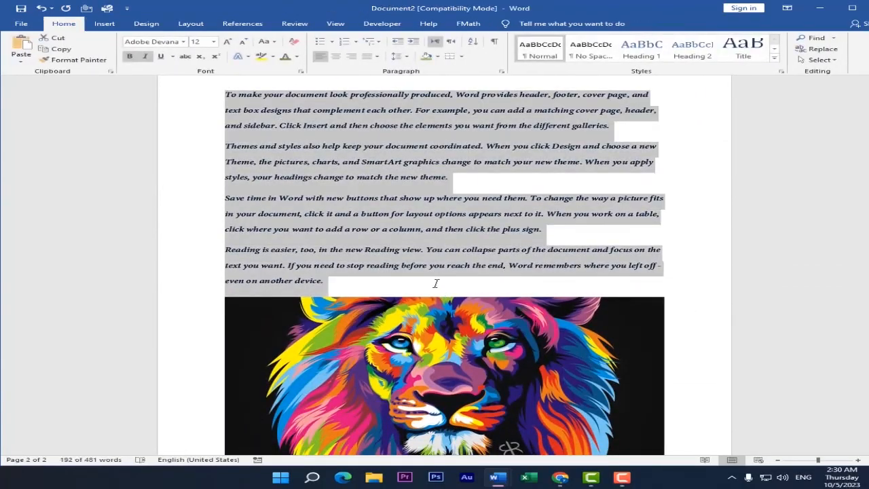
Step: Start a new paragraph below the lion picture and paste the copied paragraphs there twice
{"action": "scroll", "coordinate": [435, 283], "scroll_direction": "down", "scroll_amount": 3}
{"action": "left_click", "coordinate": [355, 385]}
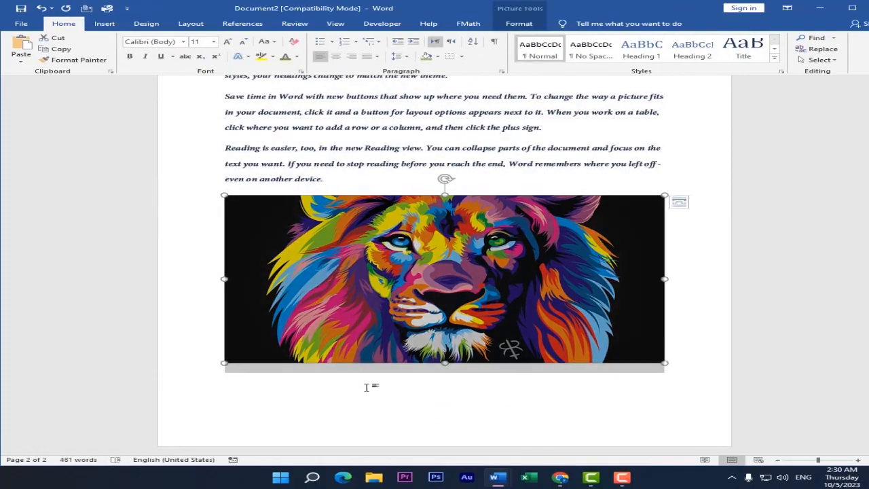
{"action": "key", "text": "Return"}
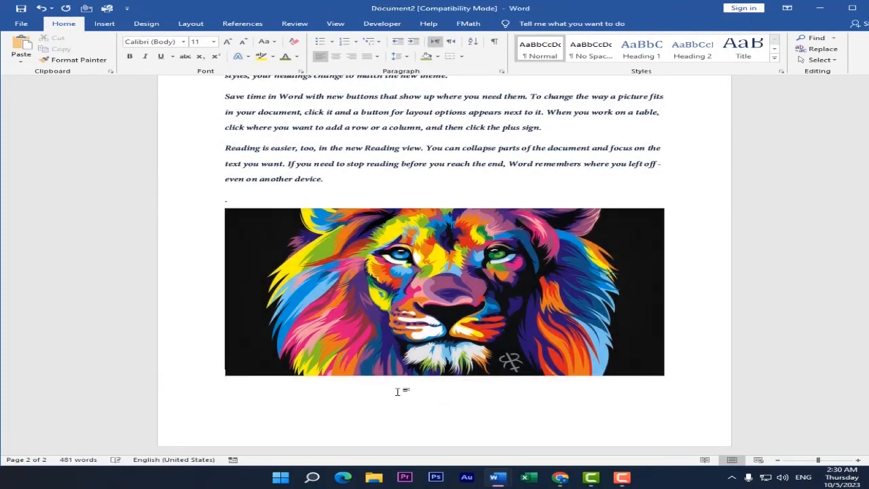
{"action": "left_click", "coordinate": [652, 379]}
{"action": "key", "text": "Return"}
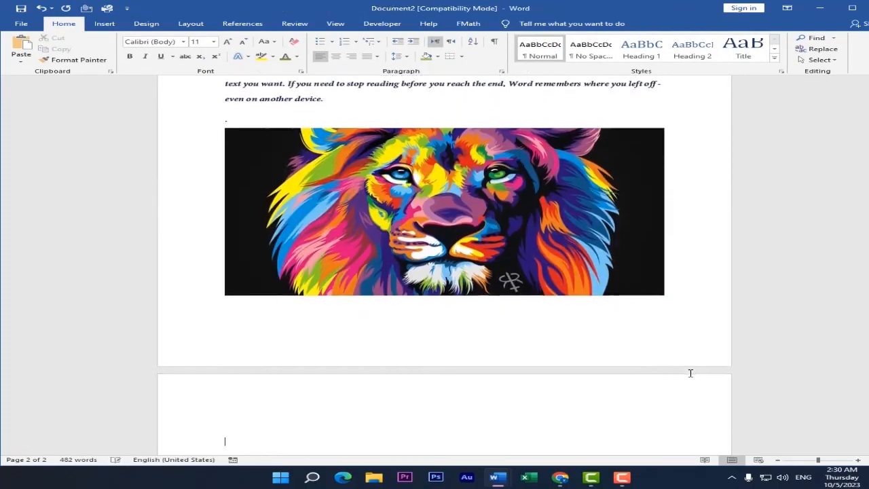
{"action": "key", "text": "ctrl+v"}
{"action": "scroll", "coordinate": [434, 151], "scroll_direction": "up", "scroll_amount": 1}
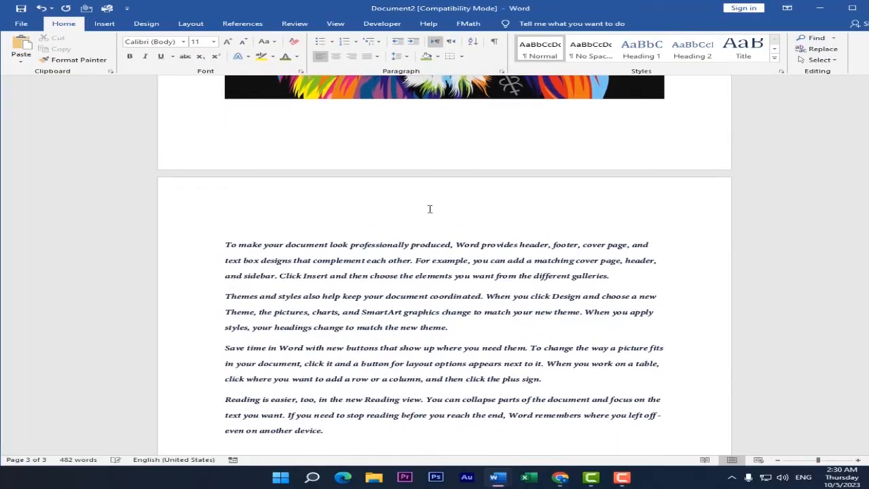
{"action": "key", "text": "ctrl+v"}
Step: Apply the rounded, tilted perspective picture style with a shadow to the lion picture and deselect it
{"action": "scroll", "coordinate": [452, 233], "scroll_direction": "up", "scroll_amount": 7}
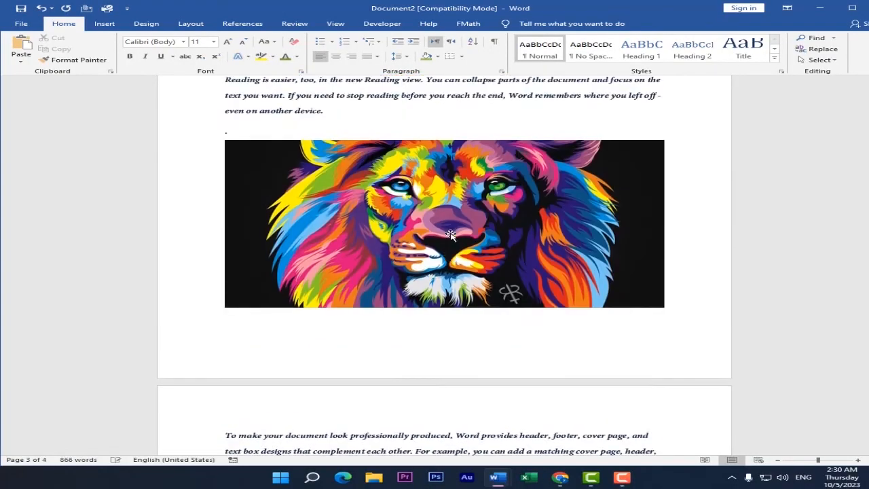
{"action": "left_click", "coordinate": [586, 141]}
{"action": "scroll", "coordinate": [410, 361], "scroll_direction": "down", "scroll_amount": 3}
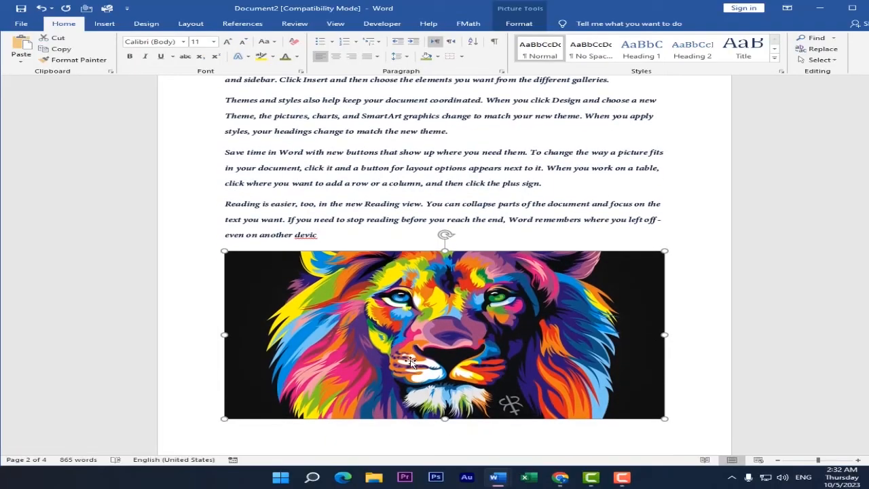
{"action": "double_click", "coordinate": [415, 361]}
{"action": "left_click", "coordinate": [466, 59]}
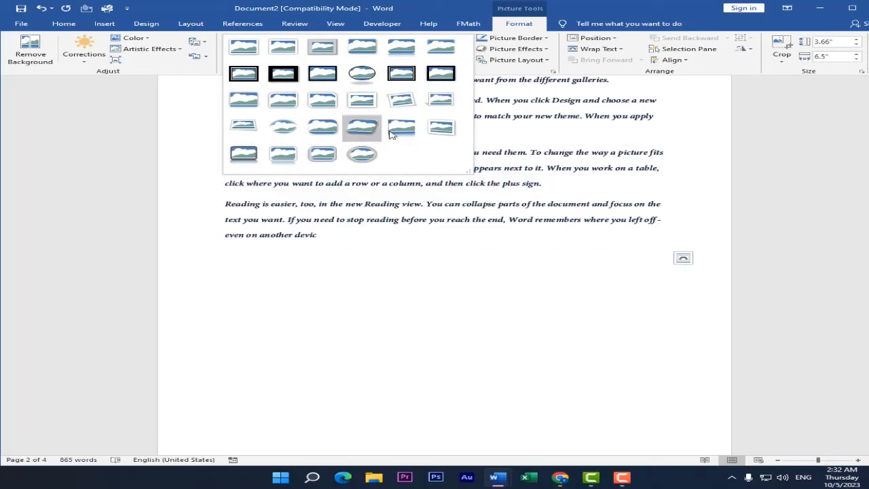
{"action": "left_click", "coordinate": [366, 130]}
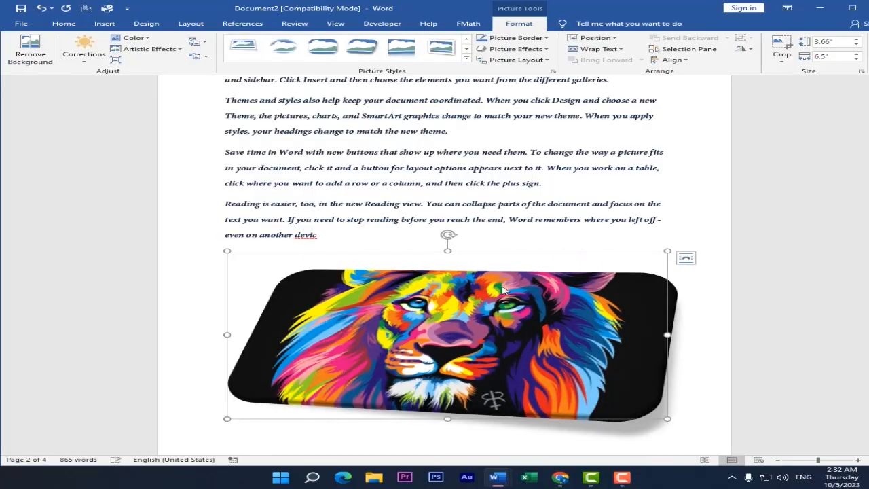
{"action": "left_click", "coordinate": [684, 226]}
{"action": "scroll", "coordinate": [529, 332], "scroll_direction": "up", "scroll_amount": 1}
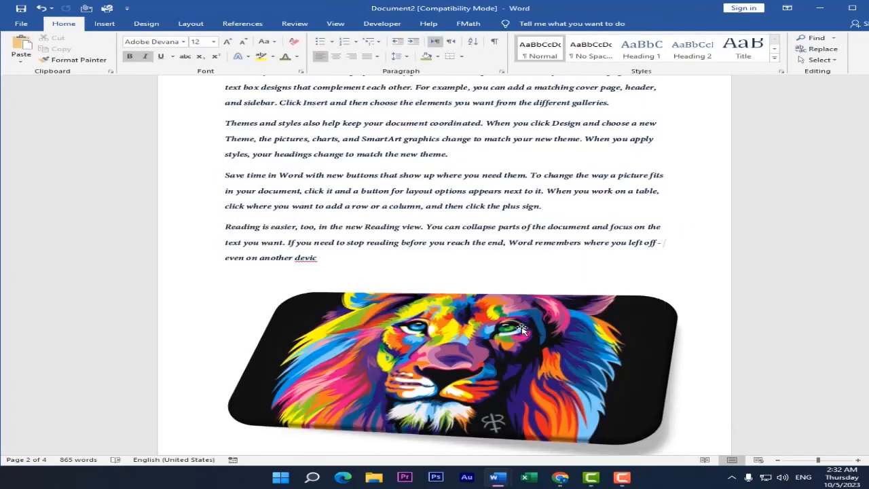
Step: Review the whole document, from the title and the red shape to the lion picture and the pasted paragraphs
{"action": "scroll", "coordinate": [500, 328], "scroll_direction": "down", "scroll_amount": 4}
{"action": "scroll", "coordinate": [500, 328], "scroll_direction": "up", "scroll_amount": 15}
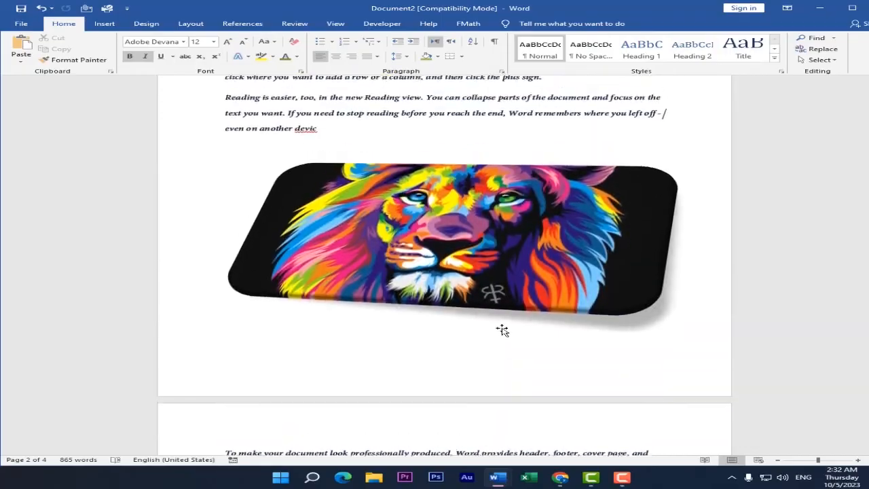
{"action": "scroll", "coordinate": [501, 329], "scroll_direction": "down", "scroll_amount": 3}
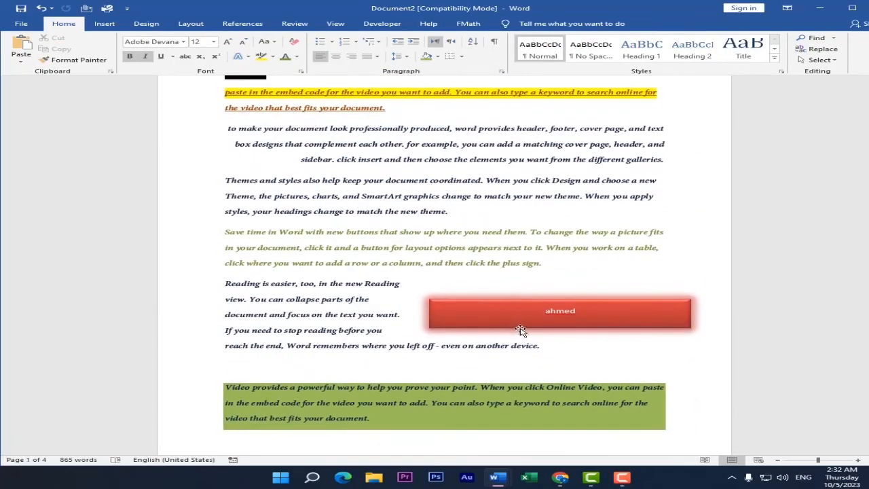
{"action": "left_click", "coordinate": [146, 23]}
{"action": "left_click", "coordinate": [104, 23]}
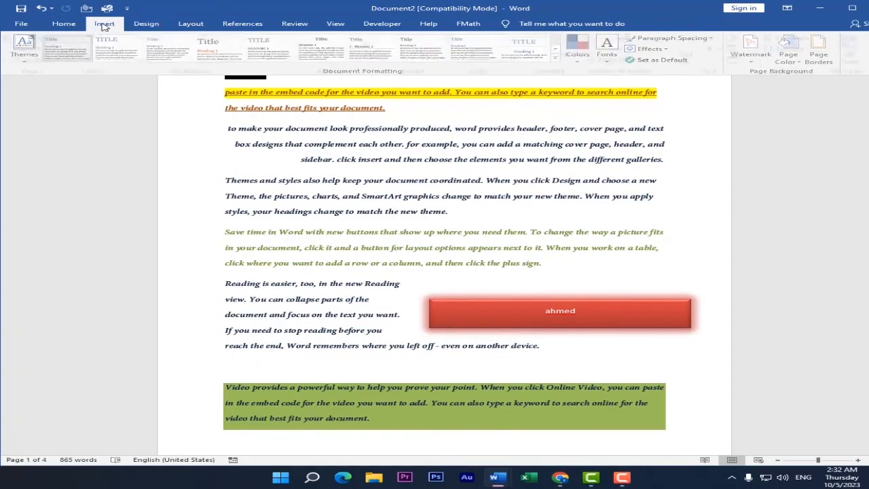
{"action": "scroll", "coordinate": [295, 211], "scroll_direction": "down", "scroll_amount": 1}
{"action": "scroll", "coordinate": [296, 211], "scroll_direction": "up", "scroll_amount": 4}
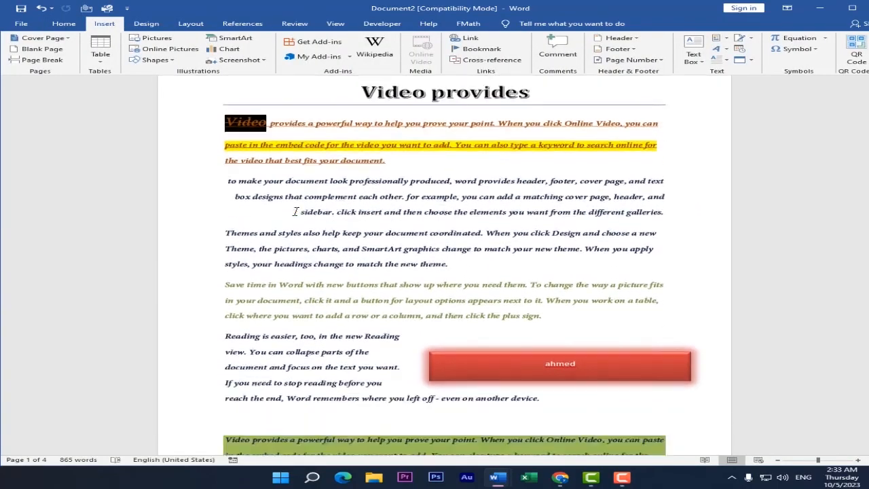
{"action": "scroll", "coordinate": [296, 211], "scroll_direction": "down", "scroll_amount": 10}
{"action": "scroll", "coordinate": [295, 211], "scroll_direction": "down", "scroll_amount": 15}
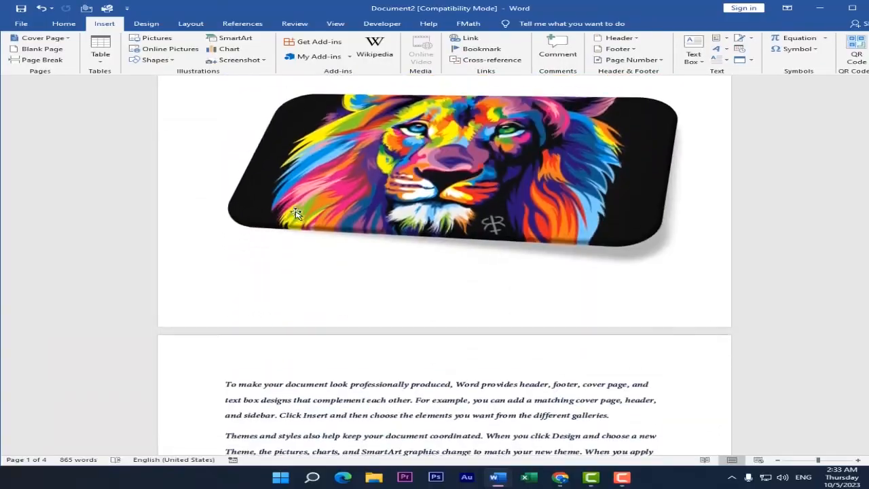
{"action": "scroll", "coordinate": [296, 212], "scroll_direction": "down", "scroll_amount": 8}
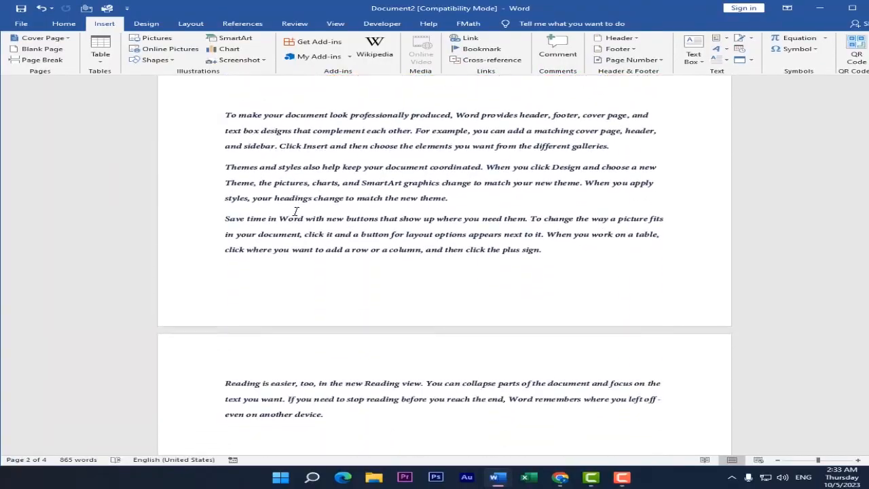
{"action": "scroll", "coordinate": [296, 211], "scroll_direction": "up", "scroll_amount": 16}
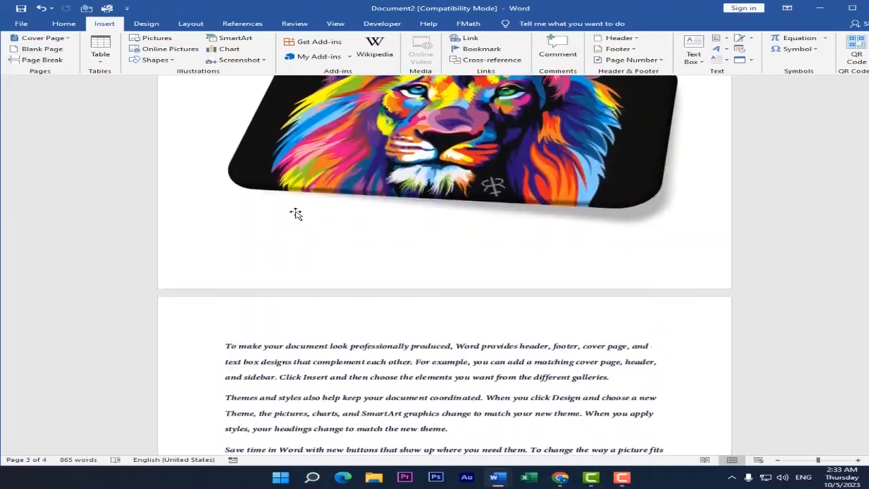
{"action": "scroll", "coordinate": [295, 211], "scroll_direction": "up", "scroll_amount": 20}
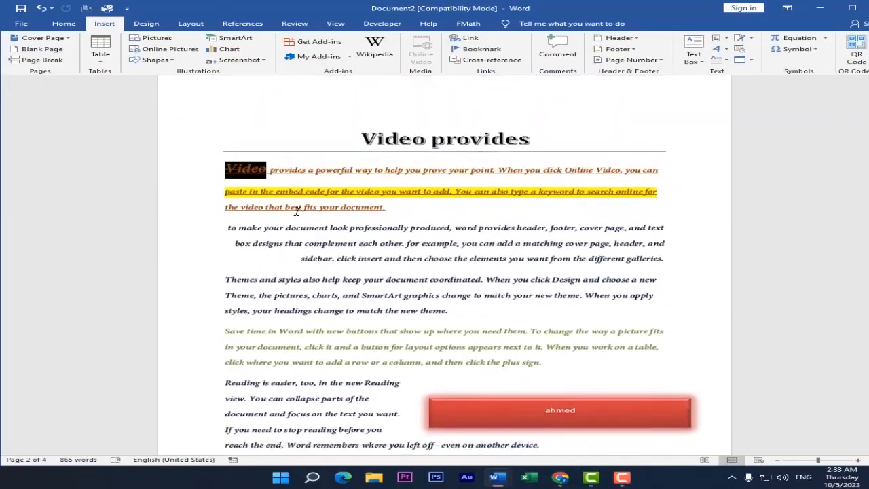
Step: Open the print settings for the document, keep one copy and choose Microsoft Print to PDF as the printer
{"action": "left_click", "coordinate": [22, 27]}
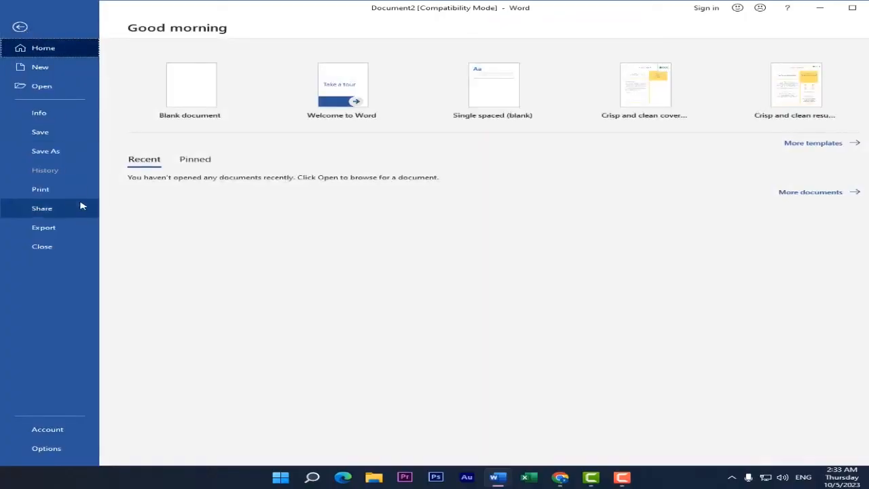
{"action": "left_click", "coordinate": [22, 30]}
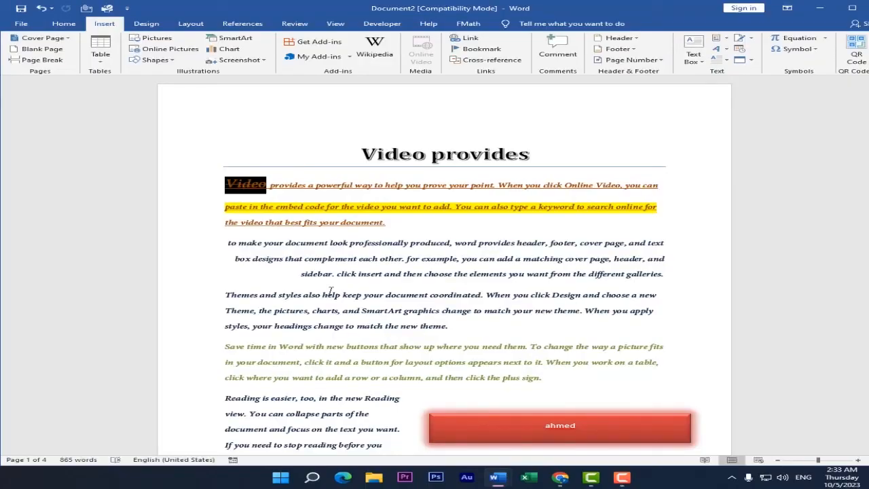
{"action": "key", "text": "ctrl+p"}
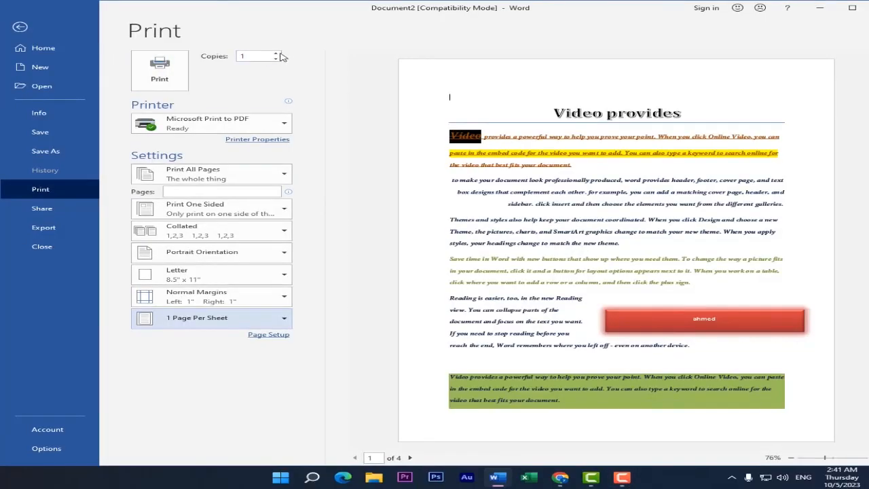
{"action": "left_click", "coordinate": [276, 54]}
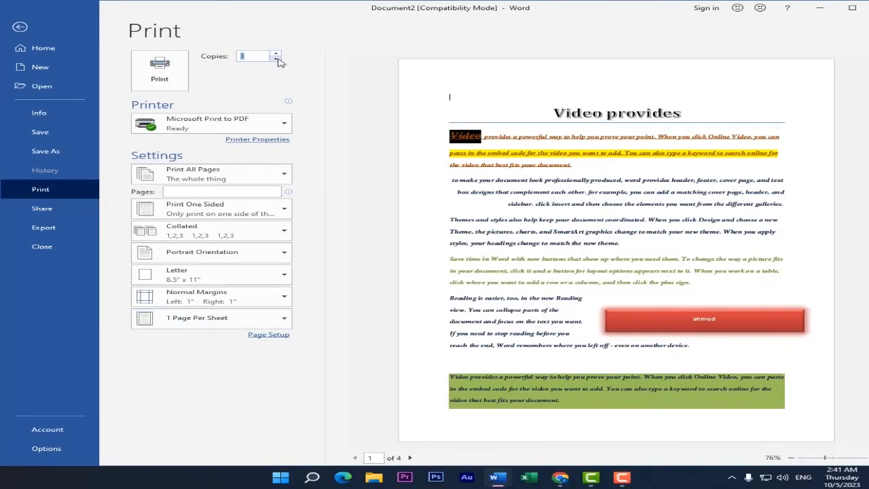
{"action": "left_click", "coordinate": [211, 125]}
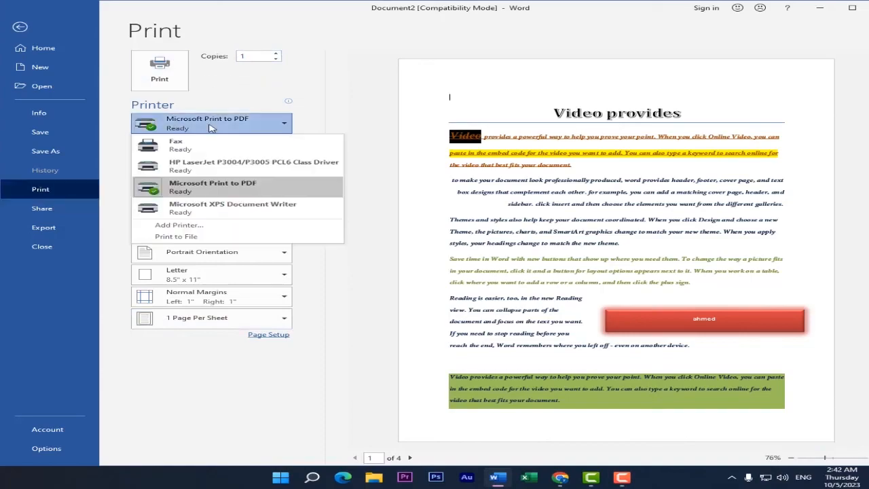
{"action": "left_click", "coordinate": [203, 194]}
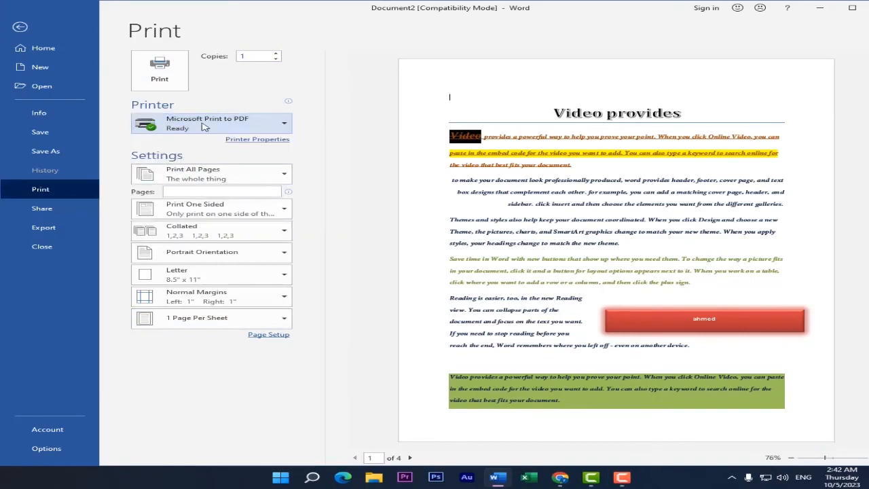
Step: Look through the page range, one-sided and collation print options and set the paper size to A4
{"action": "left_click", "coordinate": [255, 180]}
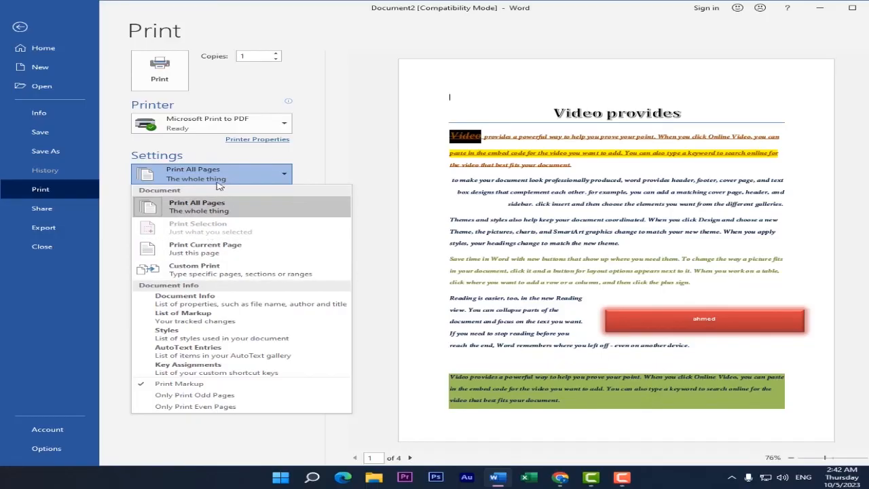
{"action": "left_click", "coordinate": [231, 212]}
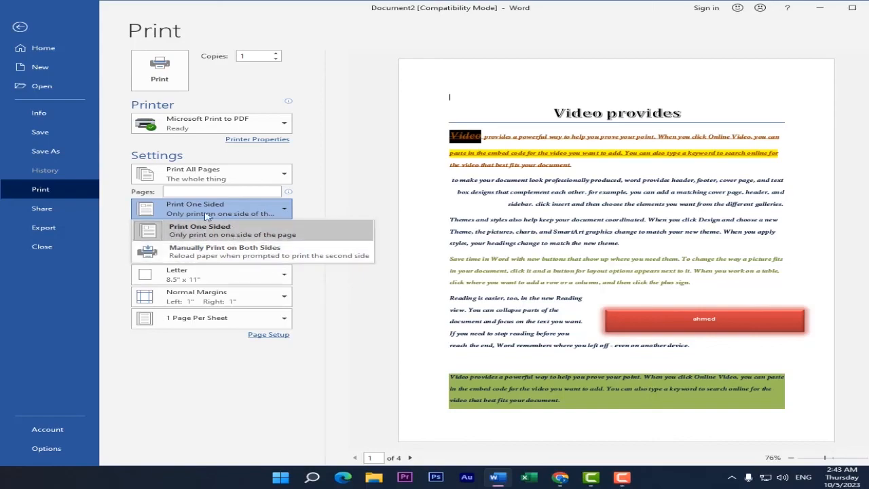
{"action": "left_click", "coordinate": [253, 215]}
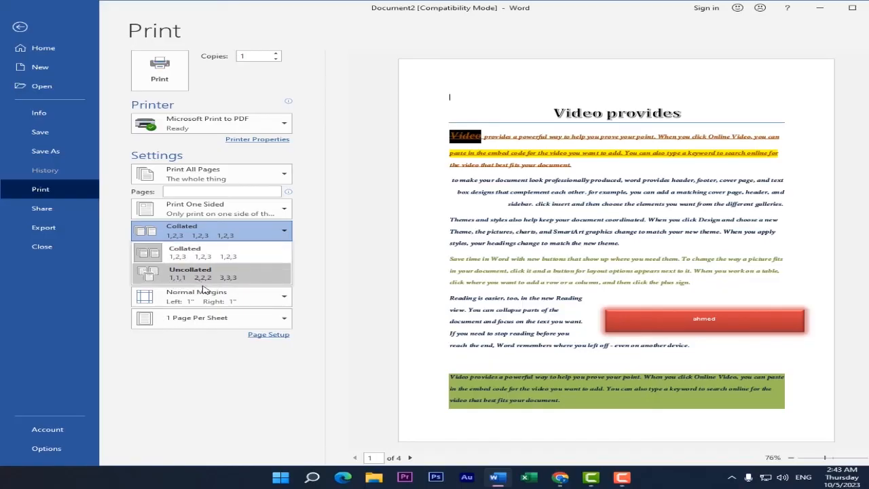
{"action": "left_click", "coordinate": [285, 231]}
{"action": "left_click", "coordinate": [268, 275]}
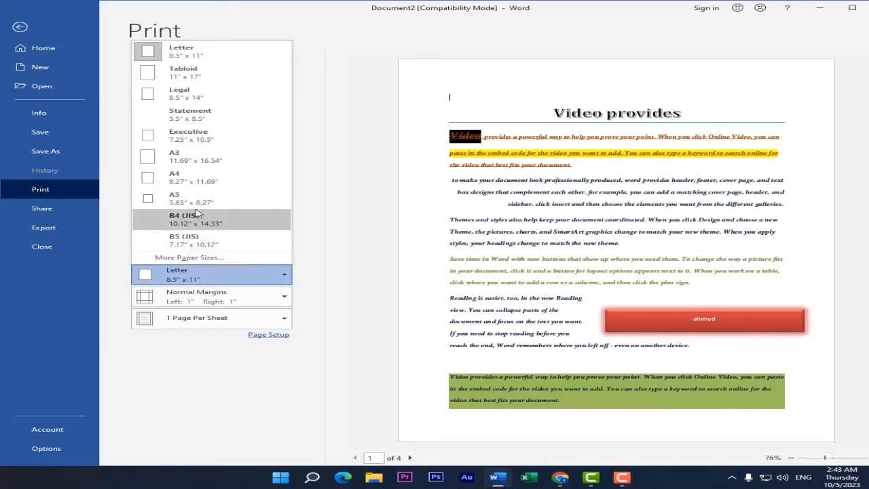
{"action": "left_click", "coordinate": [187, 183]}
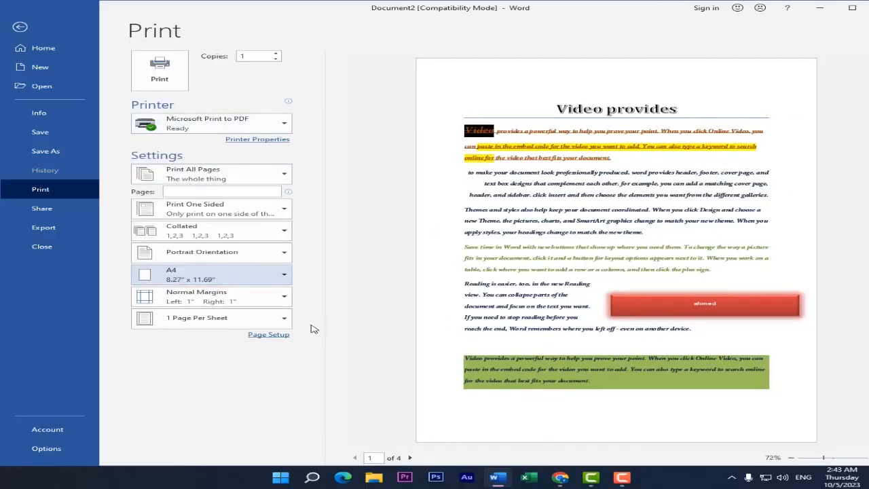
Step: Look through the margin presets and pages-per-sheet choices, keeping Normal Margins and 1 Page Per Sheet
{"action": "left_click", "coordinate": [270, 297]}
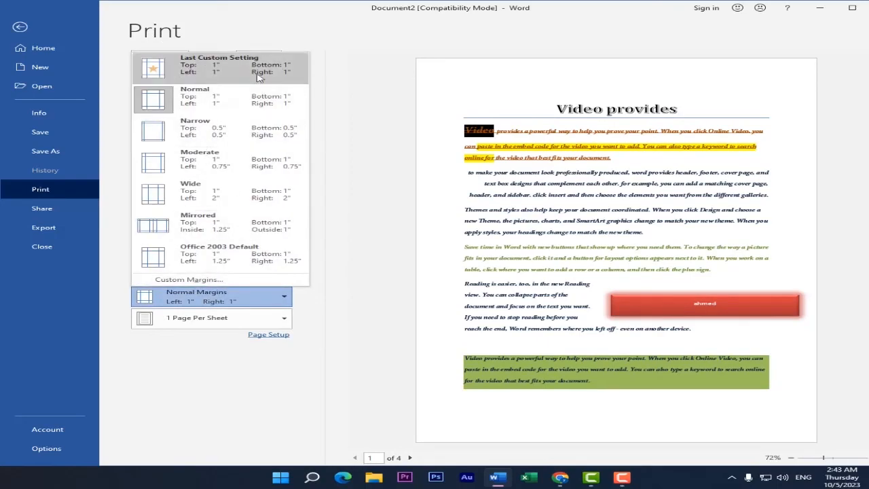
{"action": "left_click", "coordinate": [234, 297]}
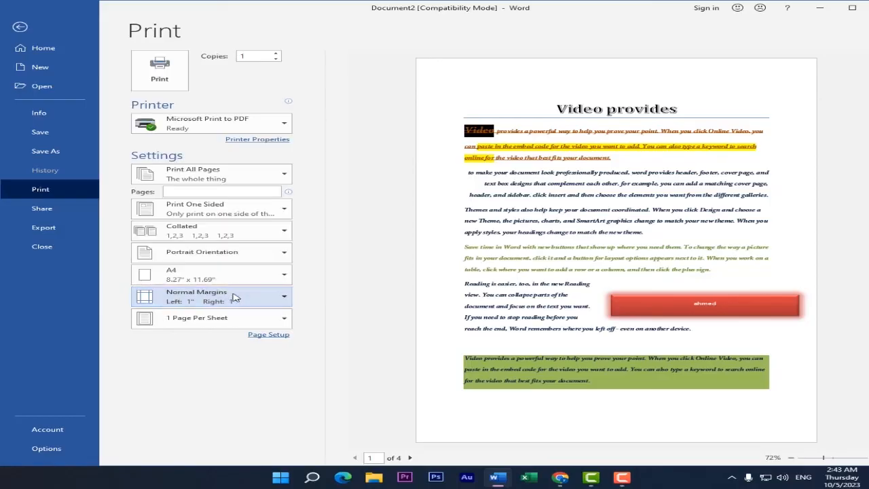
{"action": "left_click", "coordinate": [279, 319]}
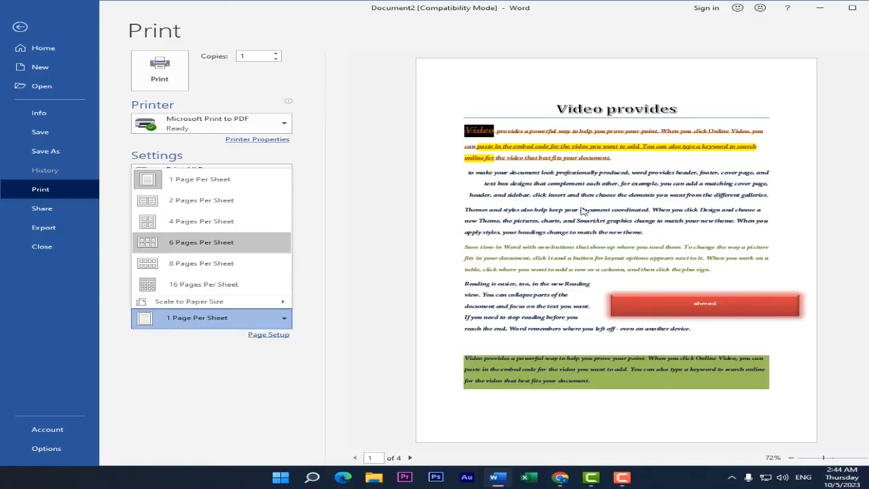
{"action": "left_click", "coordinate": [211, 320]}
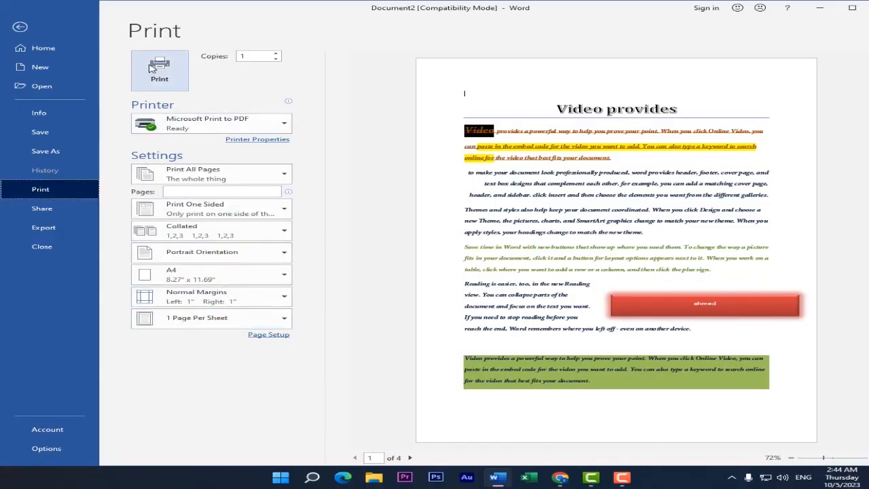
{"action": "left_click", "coordinate": [364, 296]}
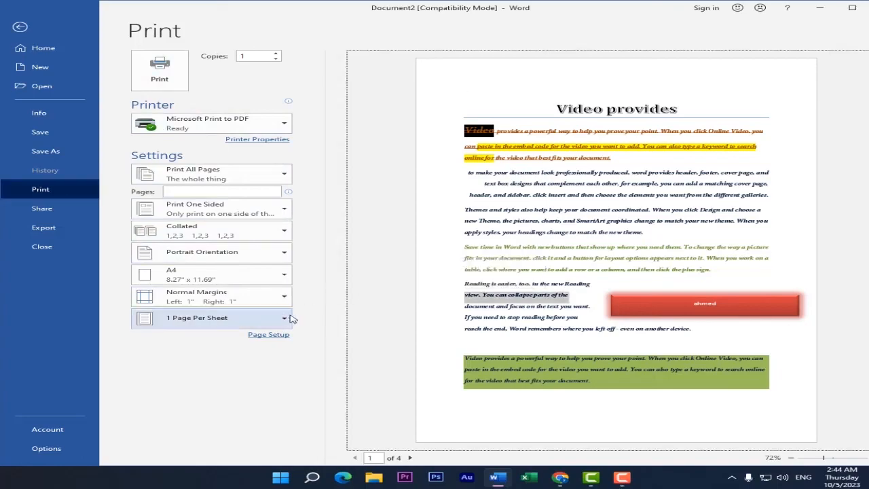
{"action": "left_click", "coordinate": [325, 309]}
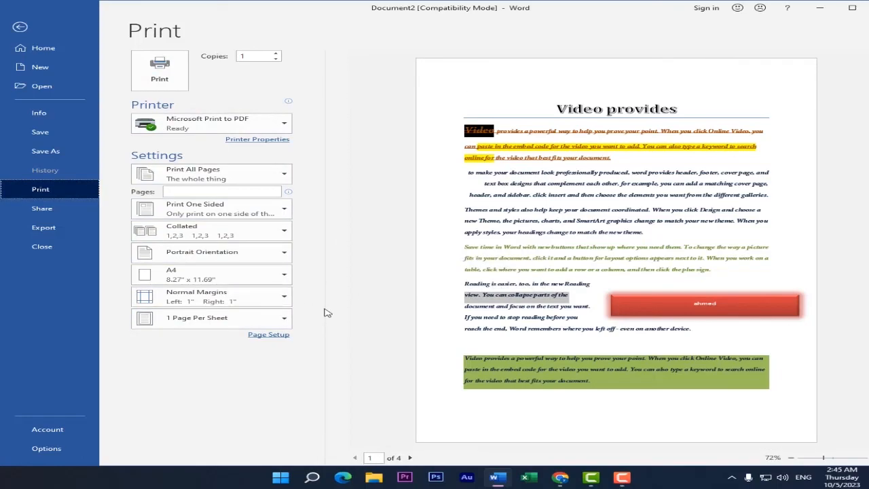
Step: Start exporting the document as a PDF and choose the Desktop as the destination folder
{"action": "left_click", "coordinate": [52, 236]}
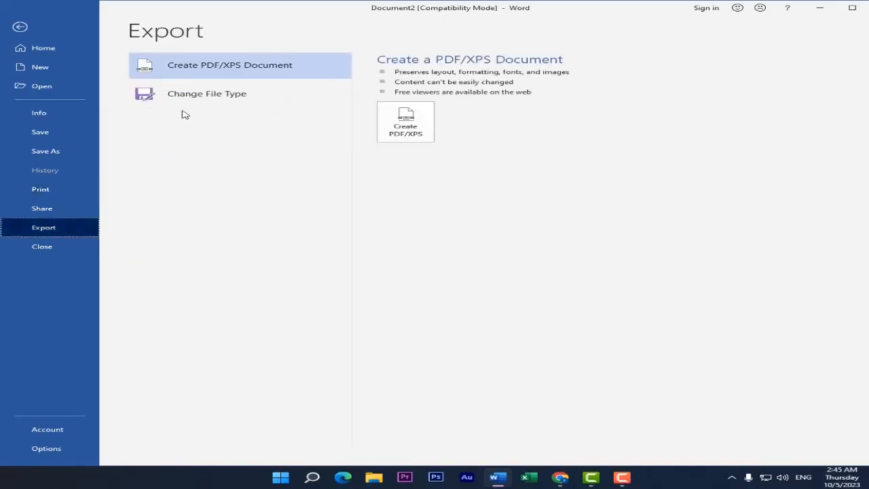
{"action": "left_click", "coordinate": [209, 74]}
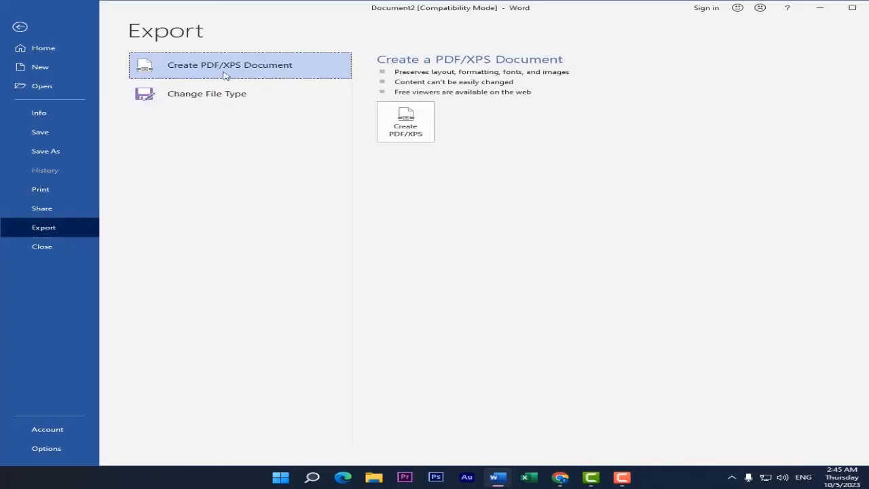
{"action": "left_click", "coordinate": [406, 139]}
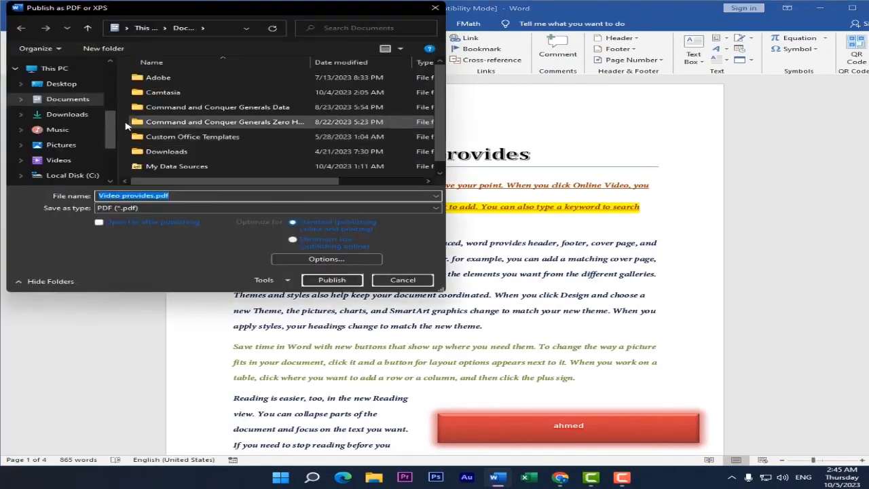
{"action": "left_click", "coordinate": [62, 85]}
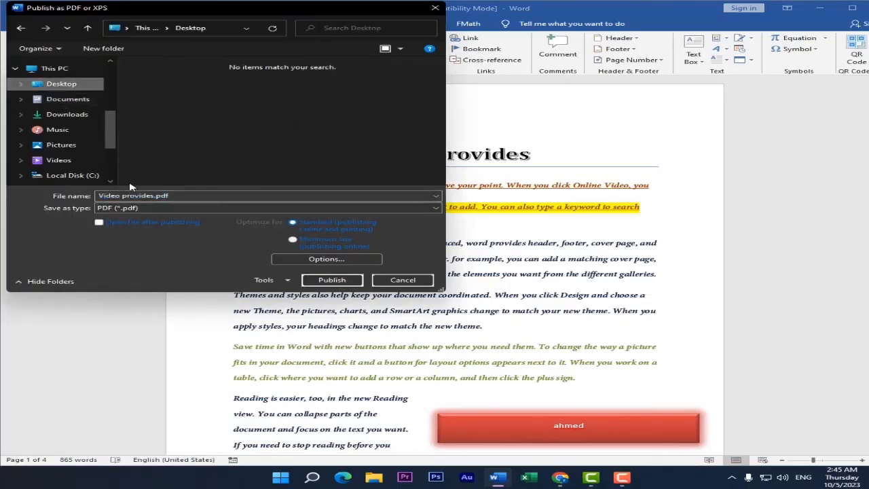
Step: Shorten the export's file name to provides.pdf and publish the PDF
{"action": "left_click", "coordinate": [175, 196]}
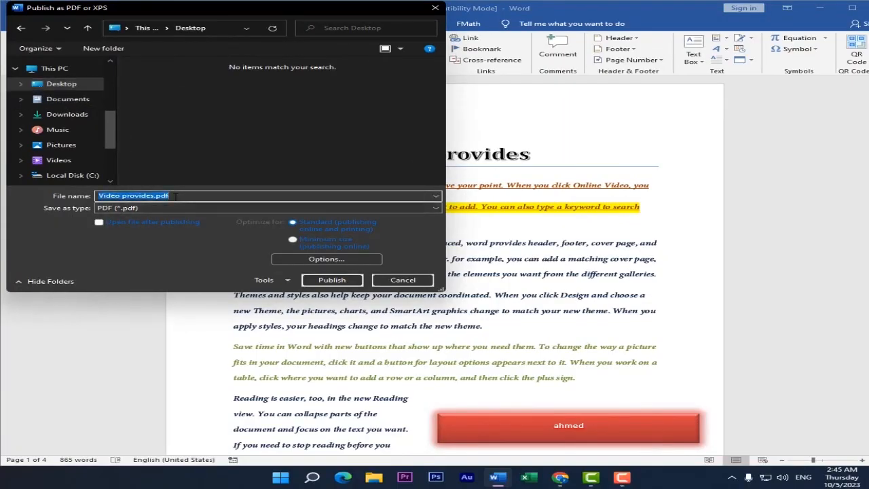
{"action": "left_click", "coordinate": [174, 196]}
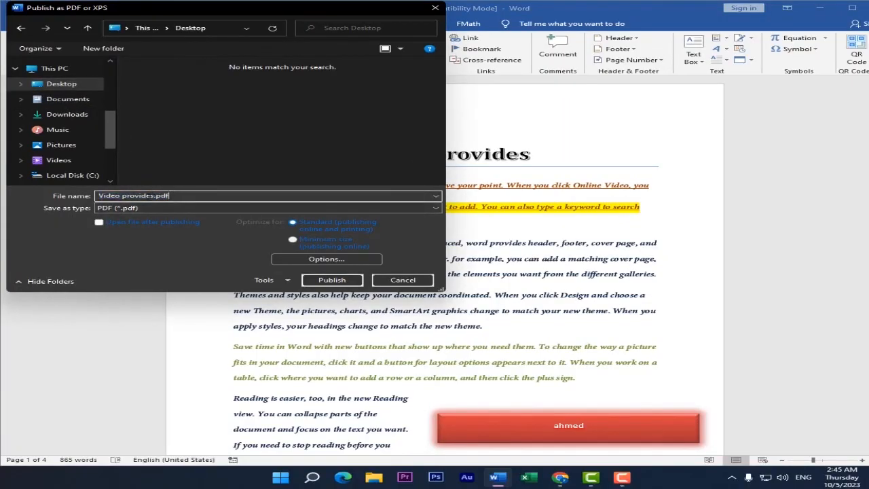
{"action": "double_click", "coordinate": [136, 195]}
{"action": "double_click", "coordinate": [135, 196]}
{"action": "left_click", "coordinate": [329, 283]}
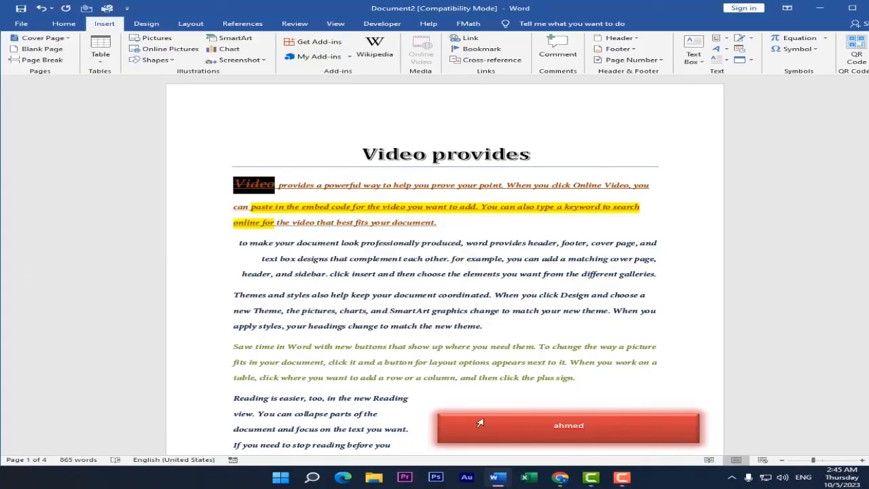
Step: Switch to the Windows desktop and move provides.pdf to the empty area in the middle
{"action": "left_click", "coordinate": [498, 477]}
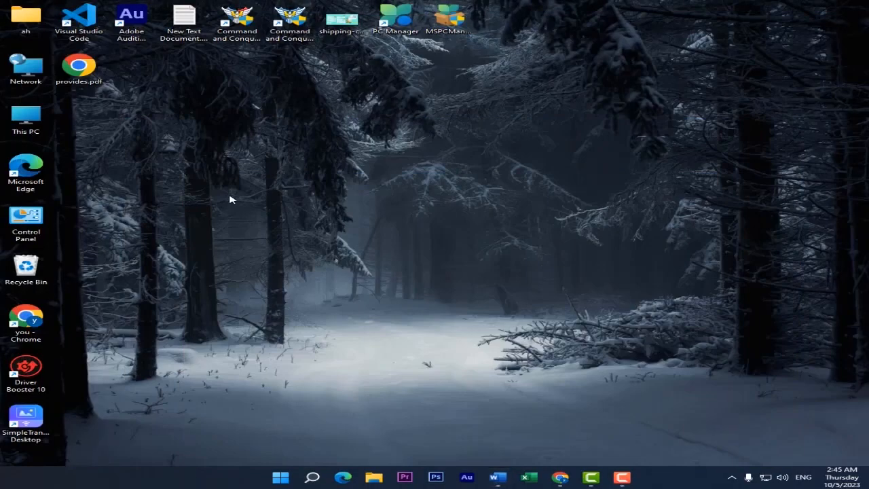
{"action": "left_click_drag", "start_coordinate": [79, 66], "coordinate": [448, 168]}
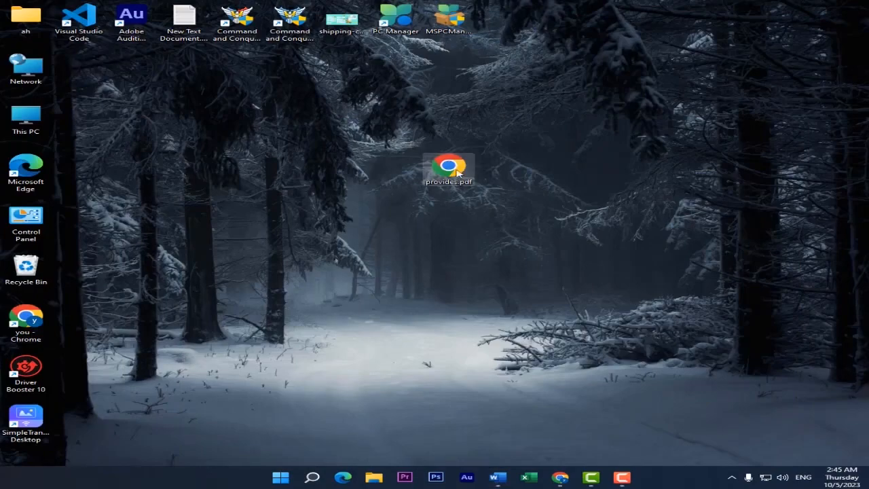
{"action": "left_click", "coordinate": [535, 171]}
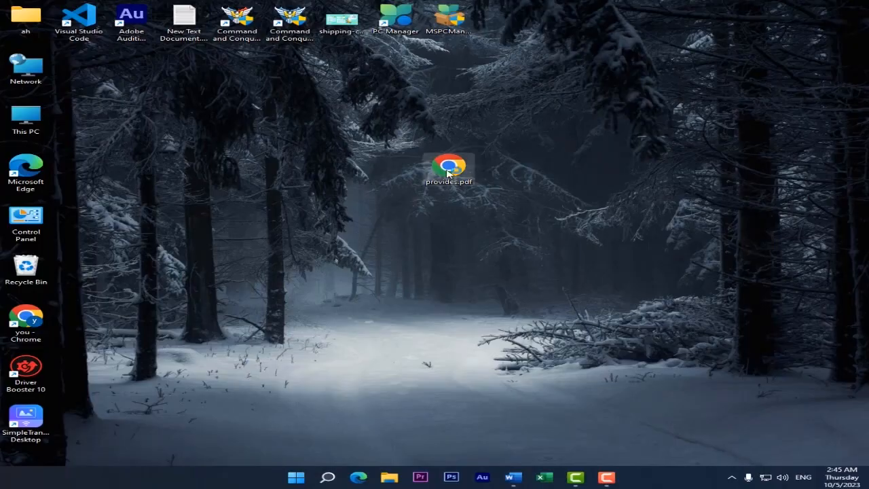
{"action": "mouse_move", "coordinate": [457, 178]}
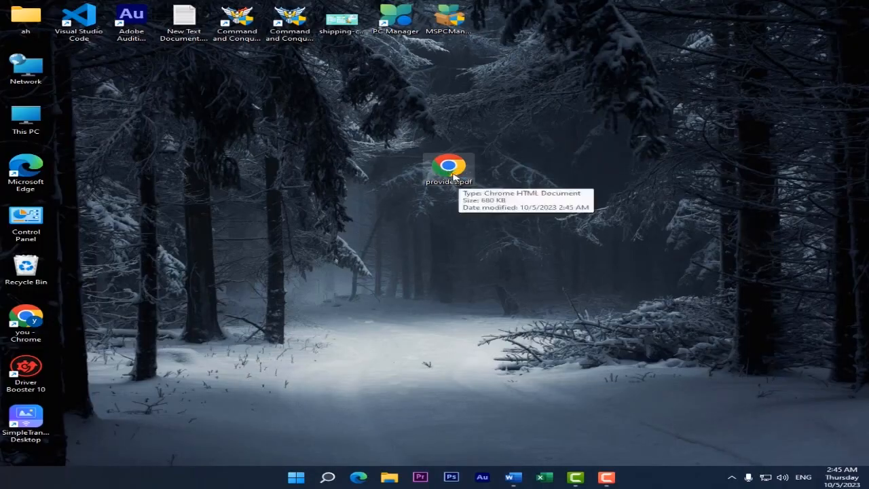
Step: Open provides.pdf in Chrome, look through all its pages from the title to the end, and close it
{"action": "double_click", "coordinate": [454, 177]}
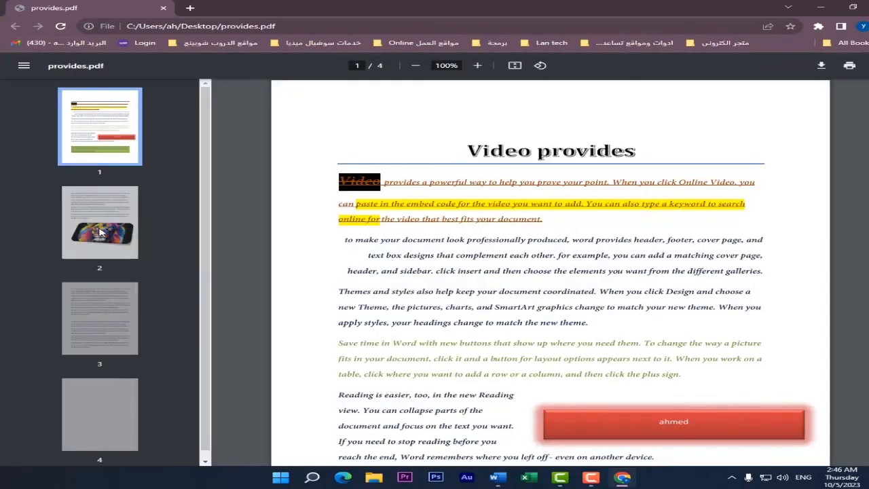
{"action": "scroll", "coordinate": [478, 280], "scroll_direction": "down", "scroll_amount": 15}
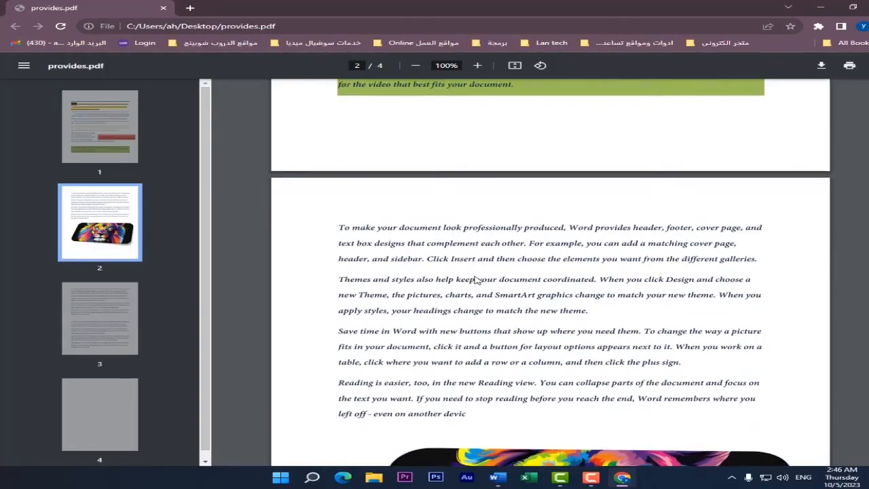
{"action": "scroll", "coordinate": [478, 280], "scroll_direction": "down", "scroll_amount": 13}
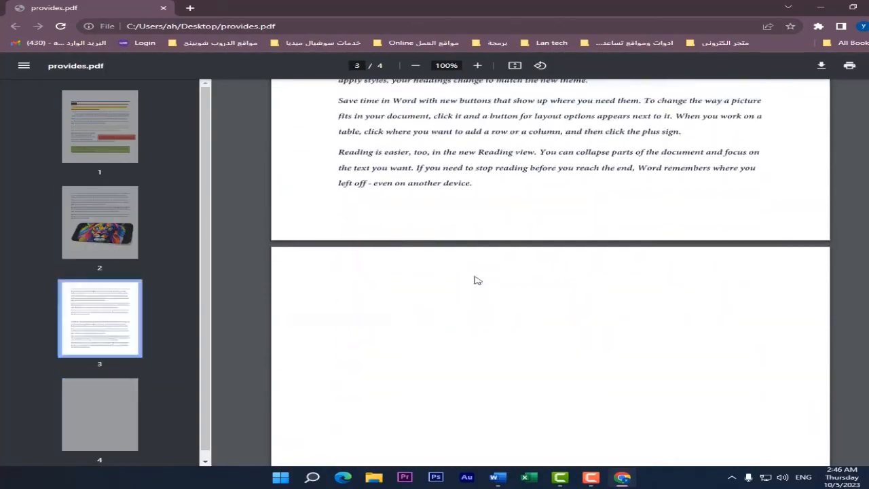
{"action": "scroll", "coordinate": [478, 280], "scroll_direction": "up", "scroll_amount": 10}
{"action": "scroll", "coordinate": [477, 280], "scroll_direction": "up", "scroll_amount": 20}
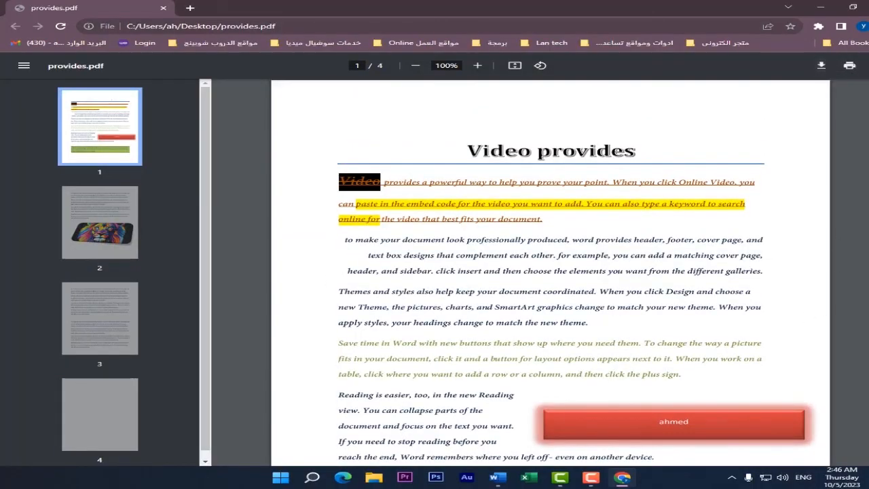
{"action": "left_click", "coordinate": [867, 7]}
Step: Switch back to Word and save the document on the Desktop as Video provides.docx, accepting the upgrade to the newest file format
{"action": "left_click", "coordinate": [513, 478]}
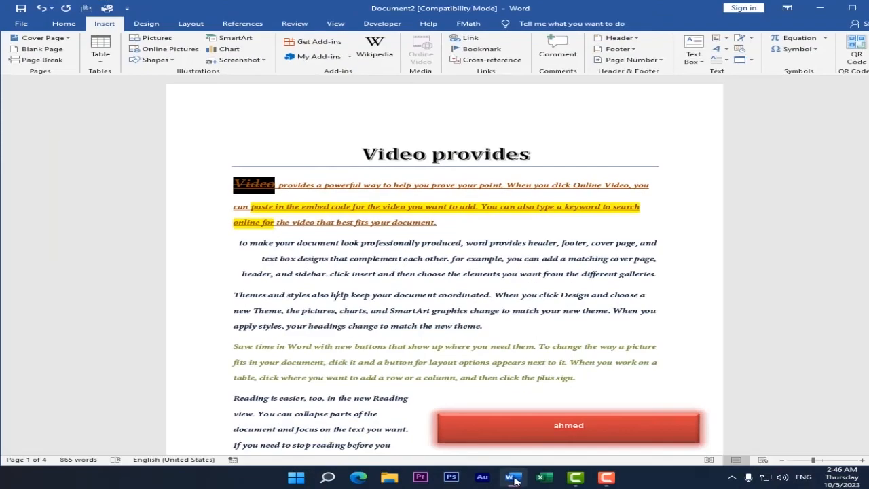
{"action": "left_click", "coordinate": [19, 24]}
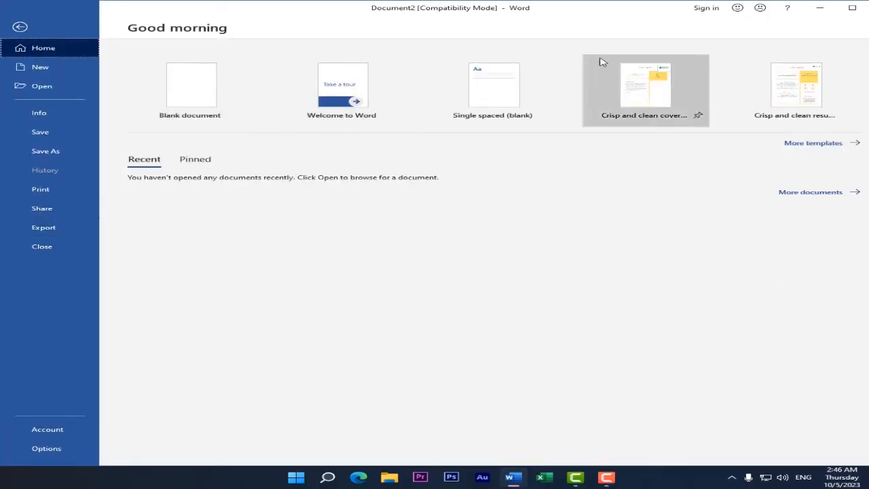
{"action": "left_click", "coordinate": [41, 133]}
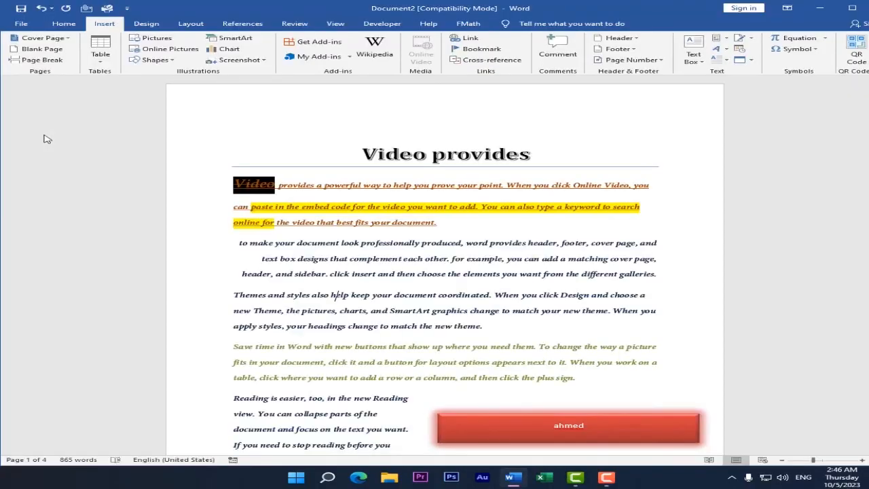
{"action": "left_click", "coordinate": [62, 65]}
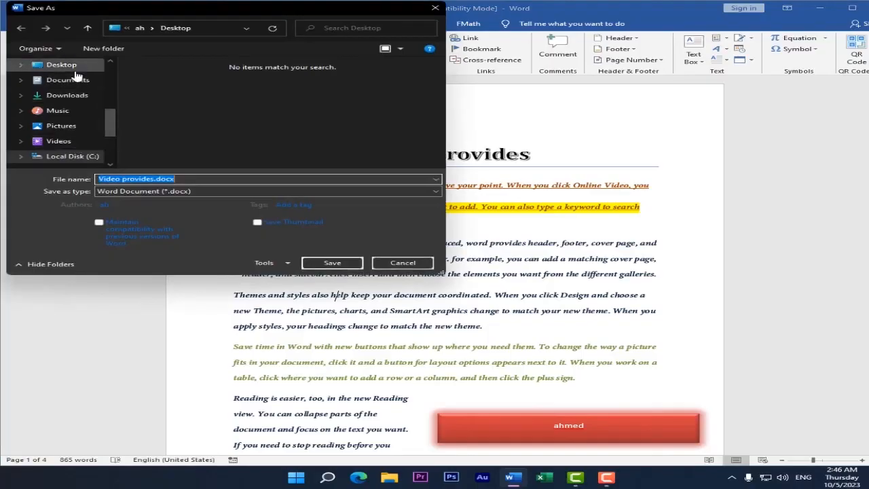
{"action": "left_click", "coordinate": [336, 265]}
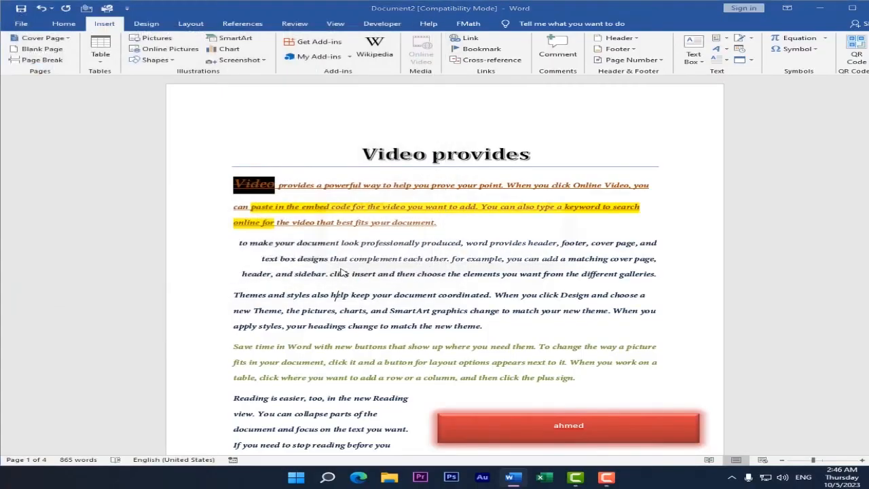
{"action": "left_click", "coordinate": [504, 264]}
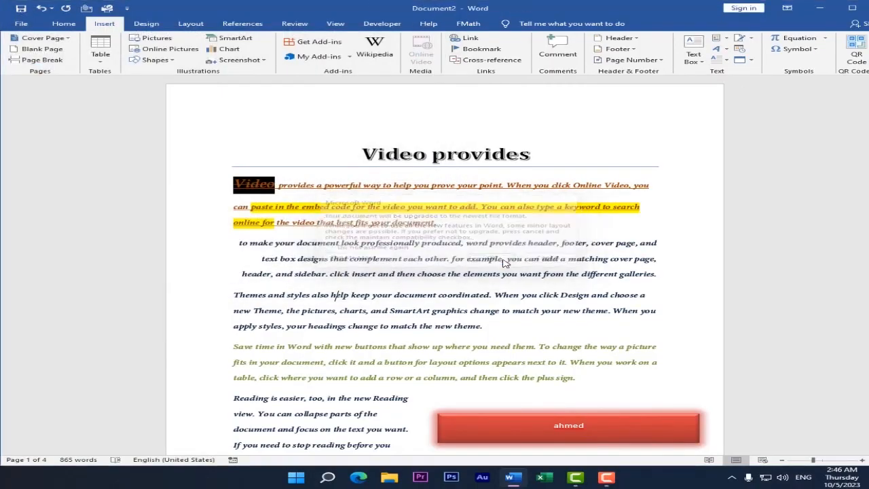
Step: Return to the Windows desktop and place Video provides.docx beside provides.pdf
{"action": "left_click", "coordinate": [820, 8]}
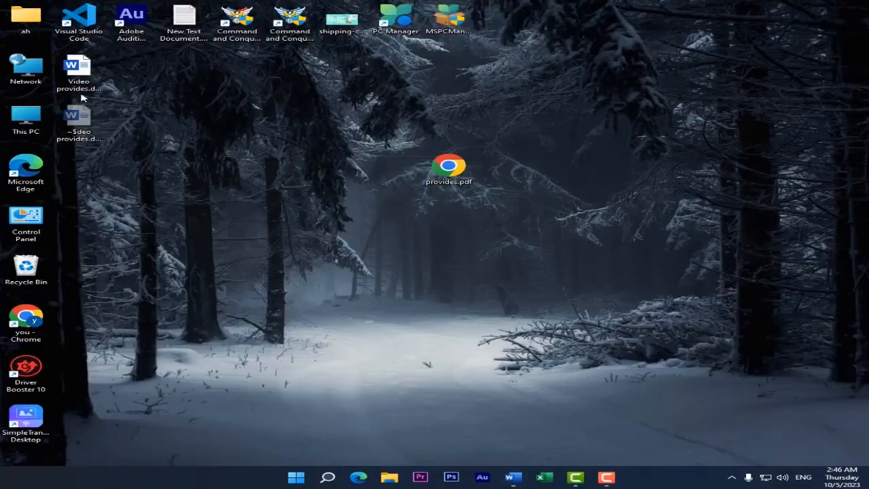
{"action": "left_click_drag", "start_coordinate": [89, 83], "coordinate": [391, 185]}
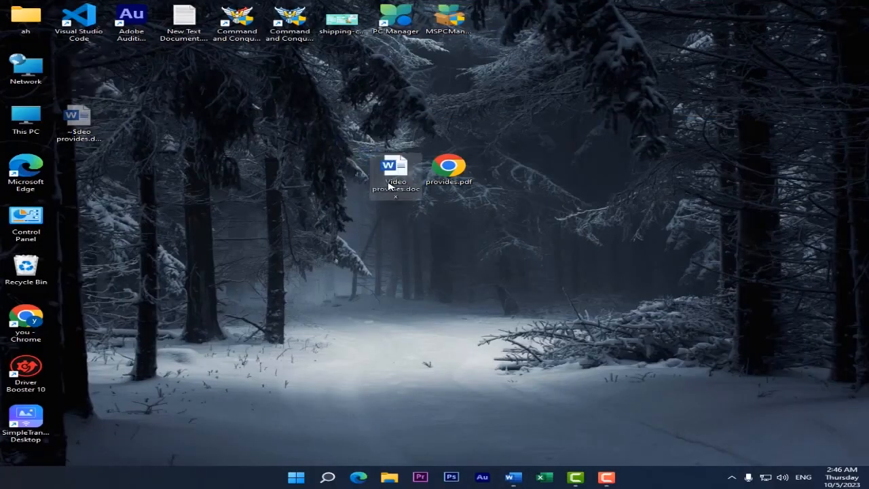
{"action": "left_click", "coordinate": [456, 186]}
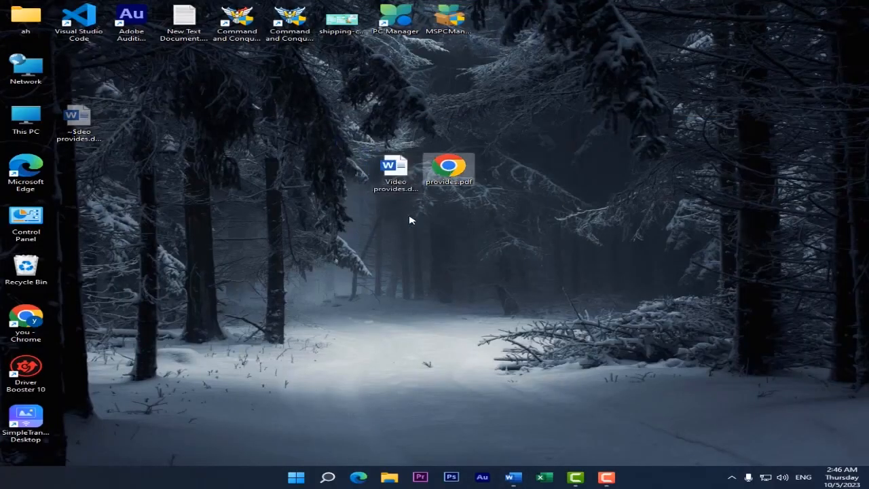